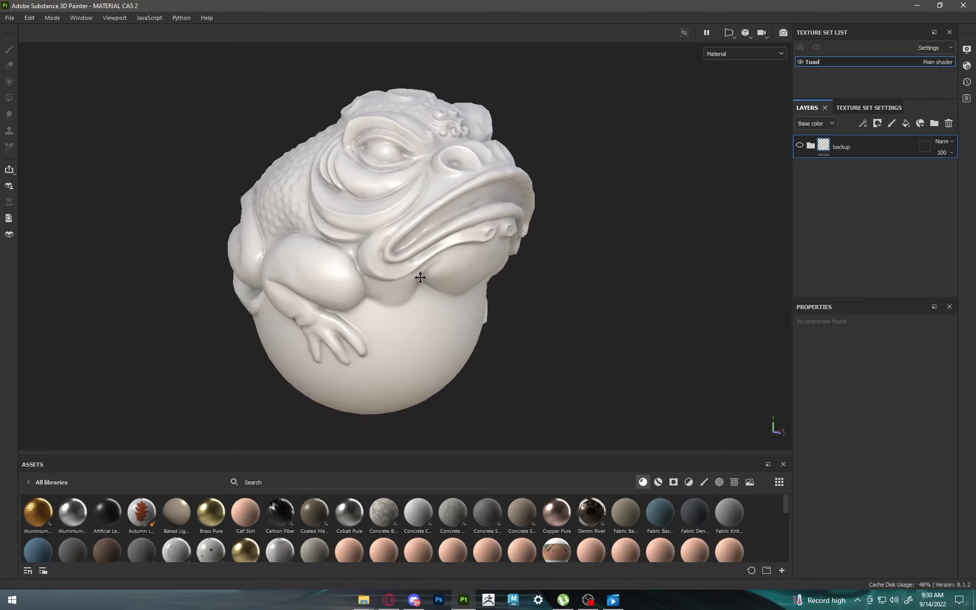
Step: Add a fill layer above the backup folder with a dark reddish-brown base color 471D11 and roughness 1
left_click(906, 123)
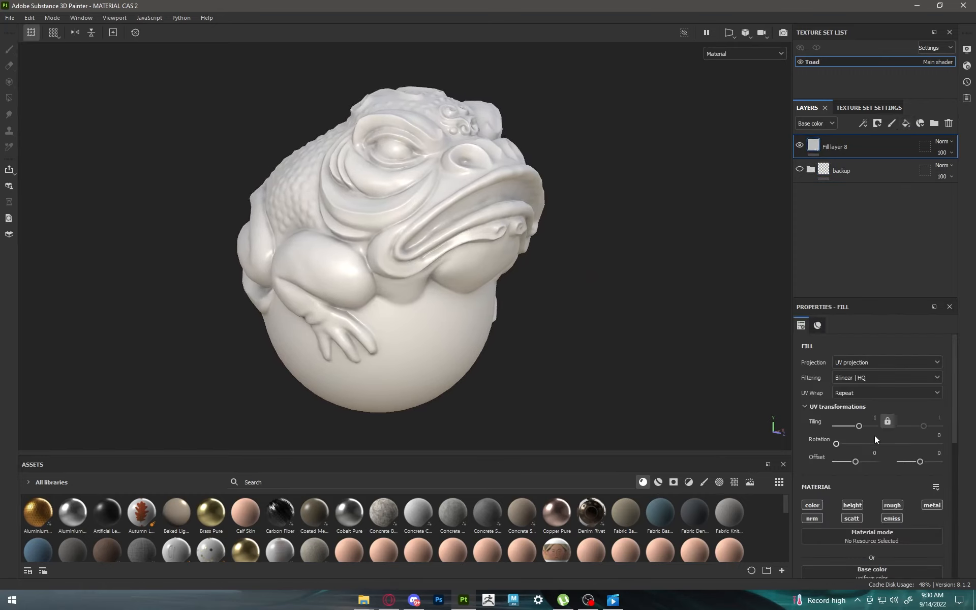
scroll(875, 435, "down", 3)
left_click(875, 406)
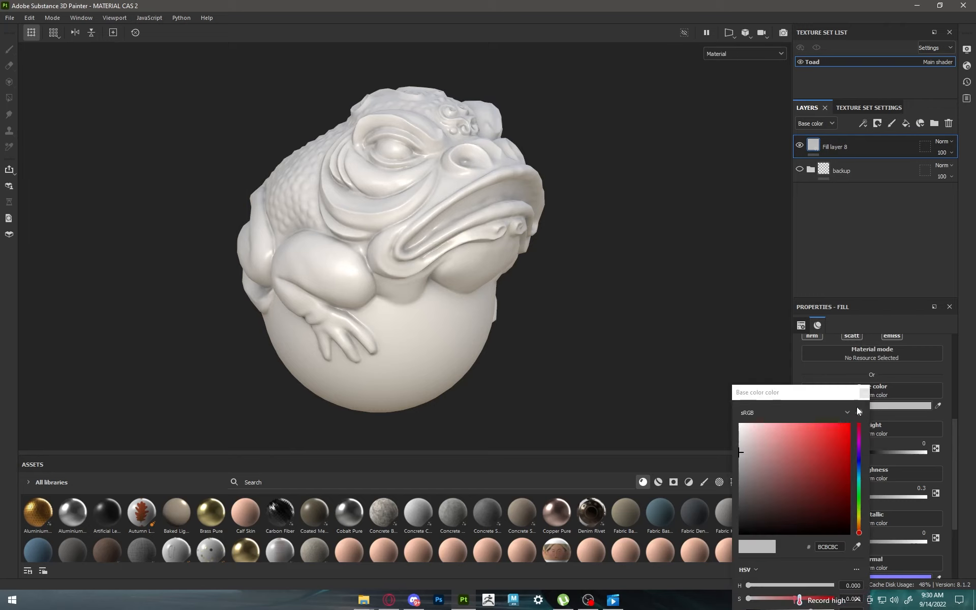
left_click(859, 532)
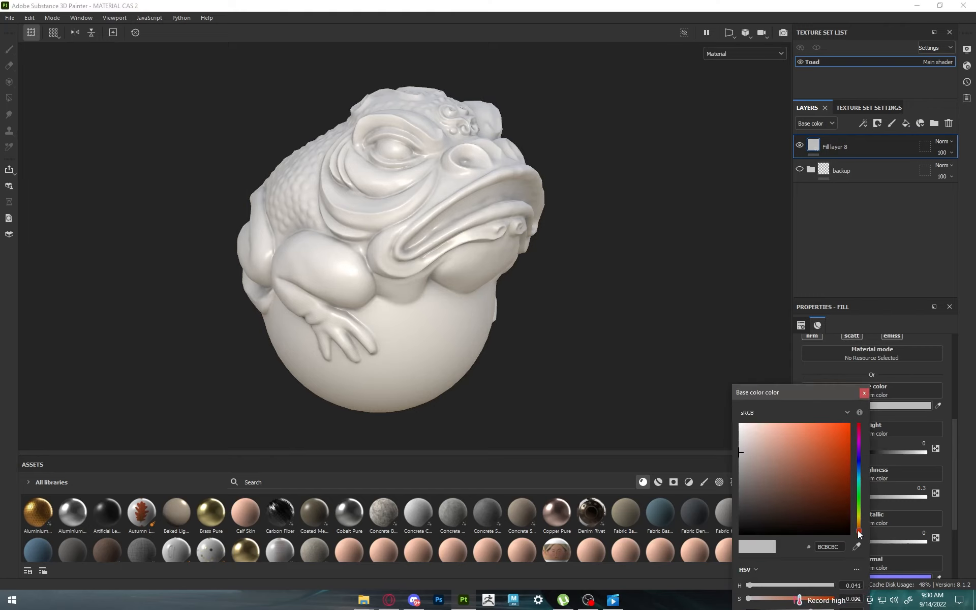
mouse_move(833, 518)
left_mouse_down()
mouse_move(840, 513)
mouse_move(823, 503)
left_mouse_up()
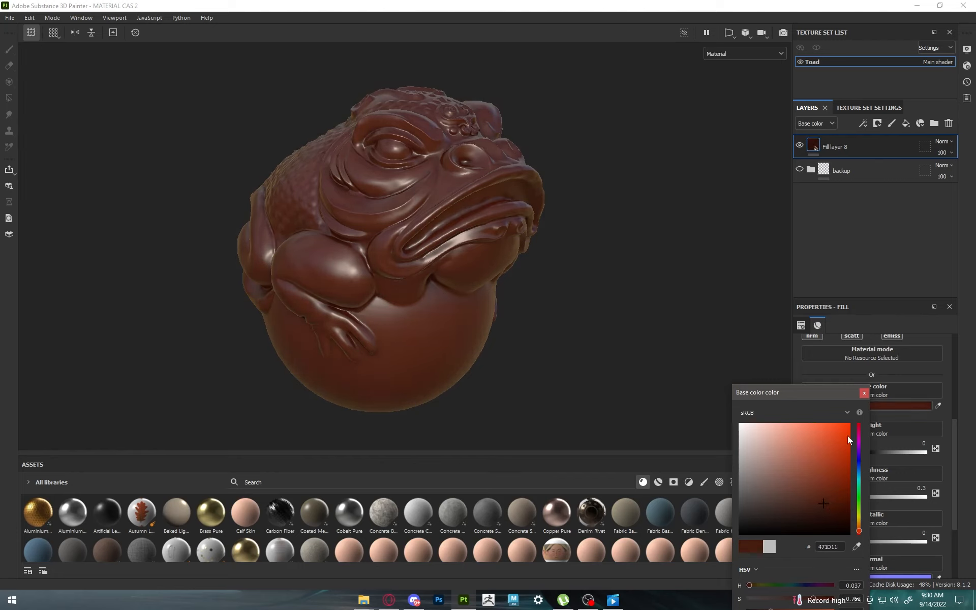
left_click(864, 394)
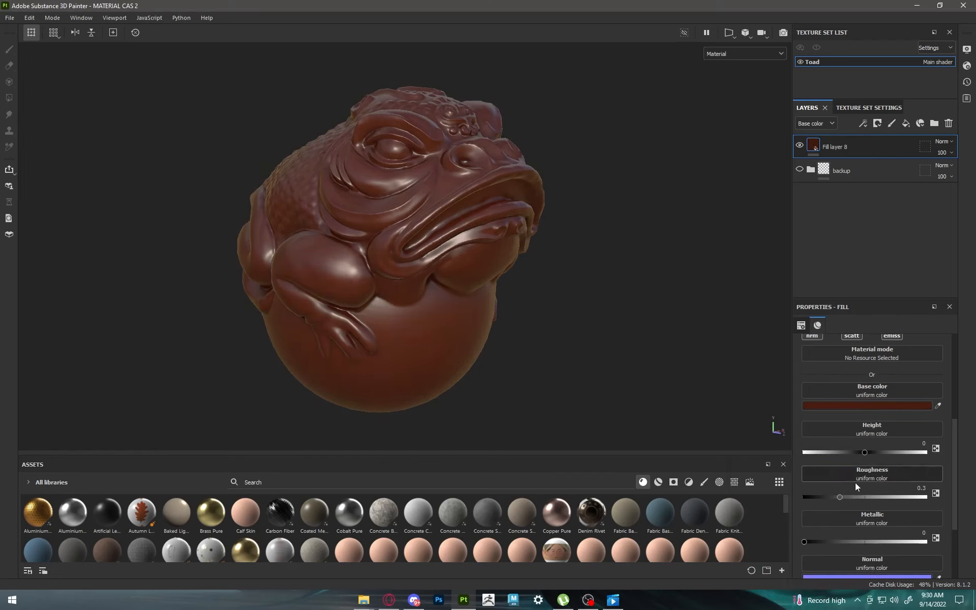
left_click_drag(842, 496, 922, 496)
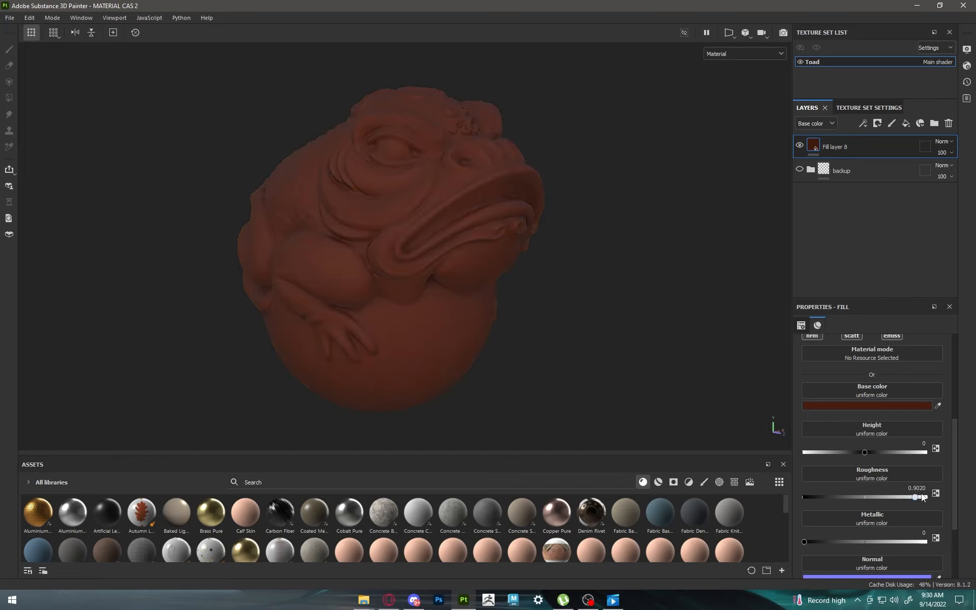
Step: Try the slightly lighter brown 542214 as the fill layer's base color, and return it to 471D11
left_click(868, 405)
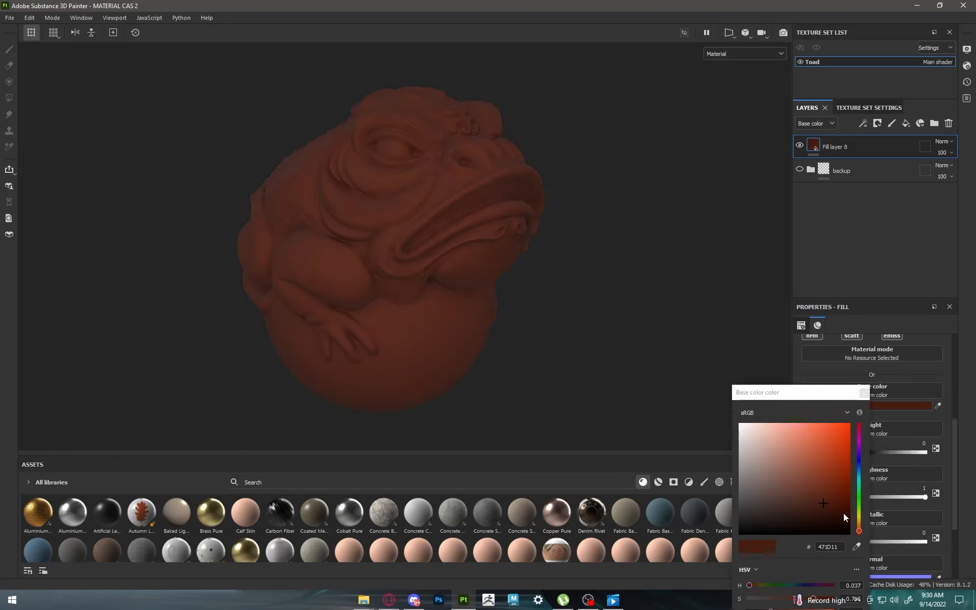
left_click(823, 499)
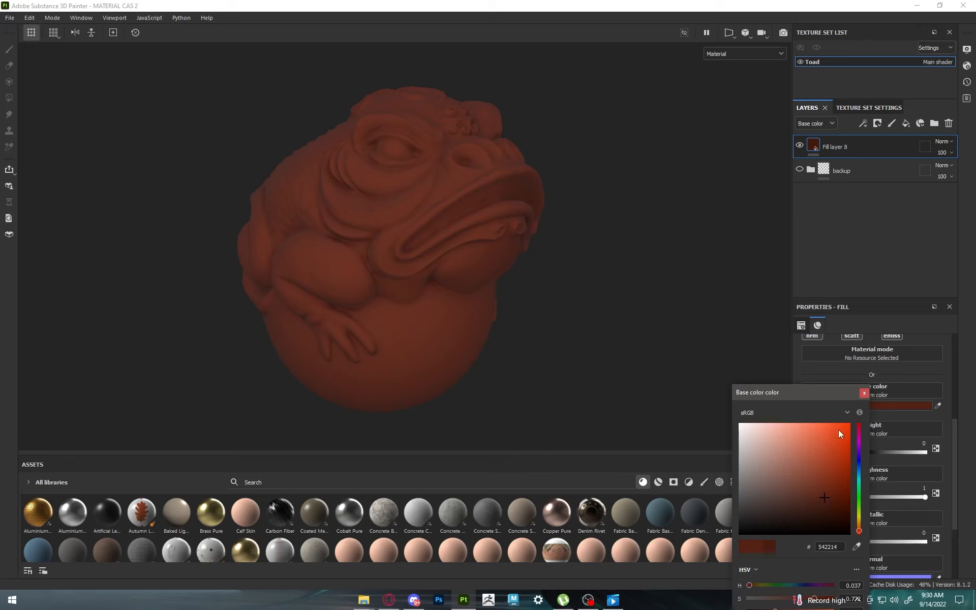
left_click(823, 503)
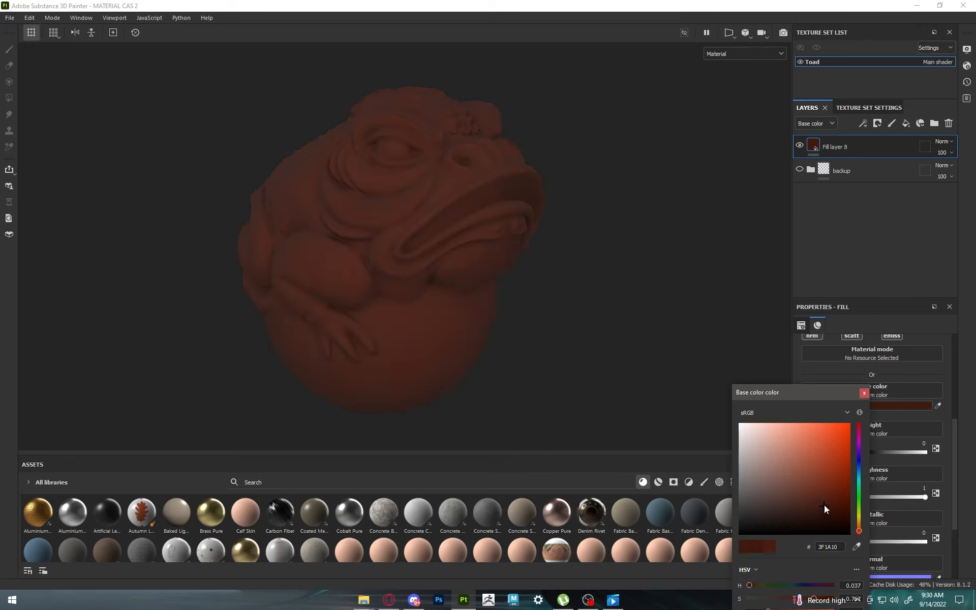
left_click(863, 394)
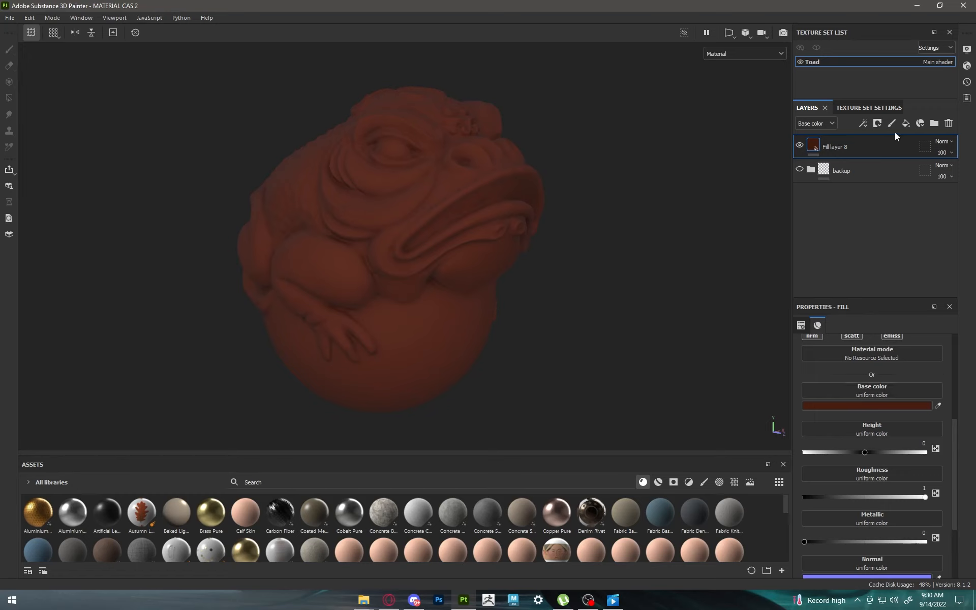
Step: Add a second fill layer on top and disable every material channel except color
left_click(905, 124)
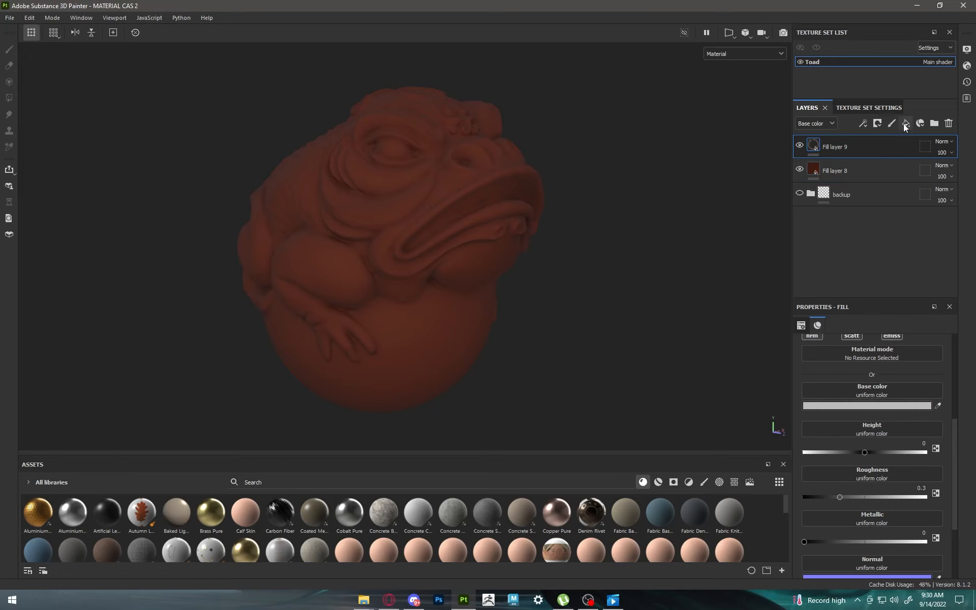
scroll(920, 366, "up", 2)
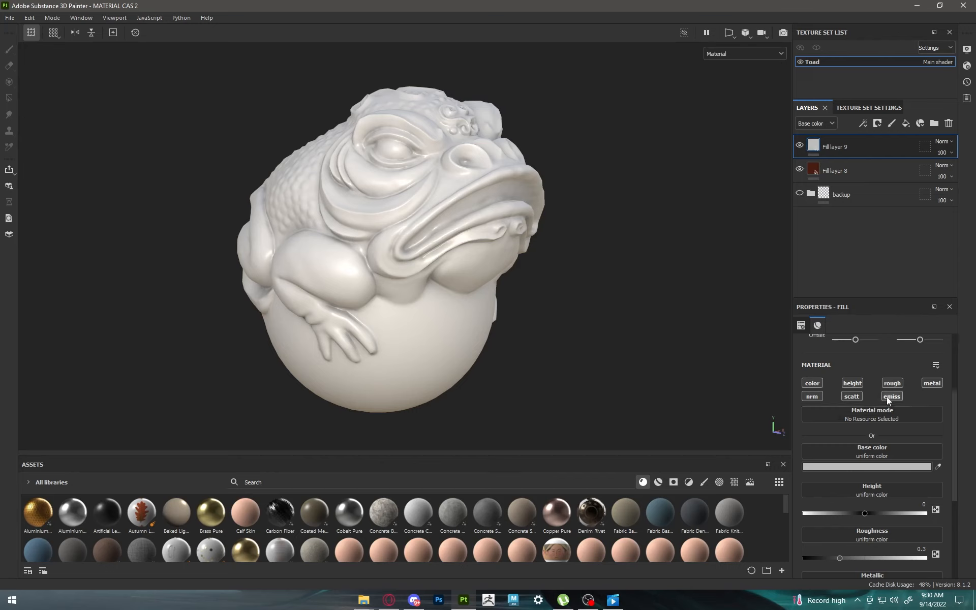
left_click(888, 384)
left_click(852, 382)
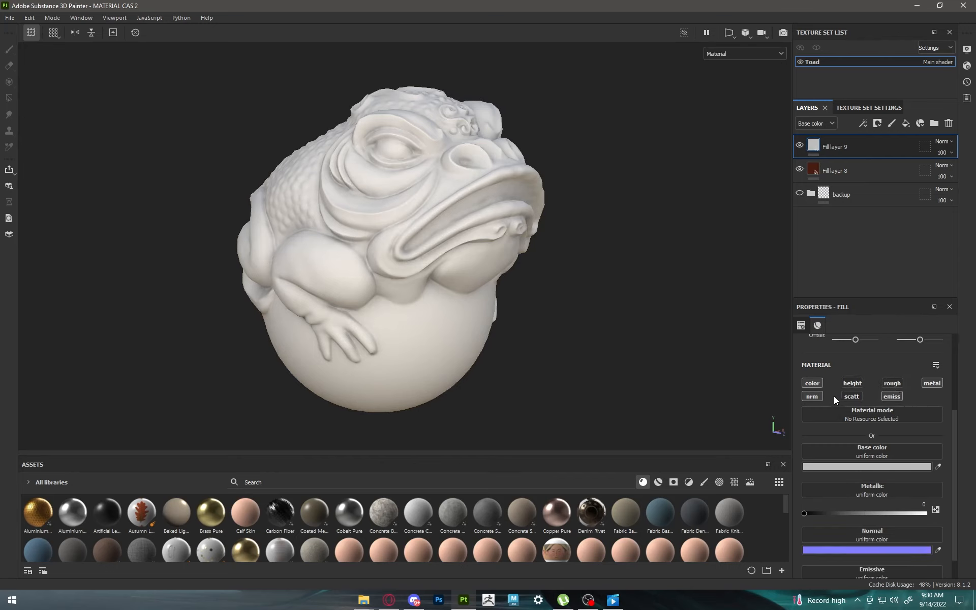
left_click(812, 396)
left_click(898, 398)
left_click(930, 385)
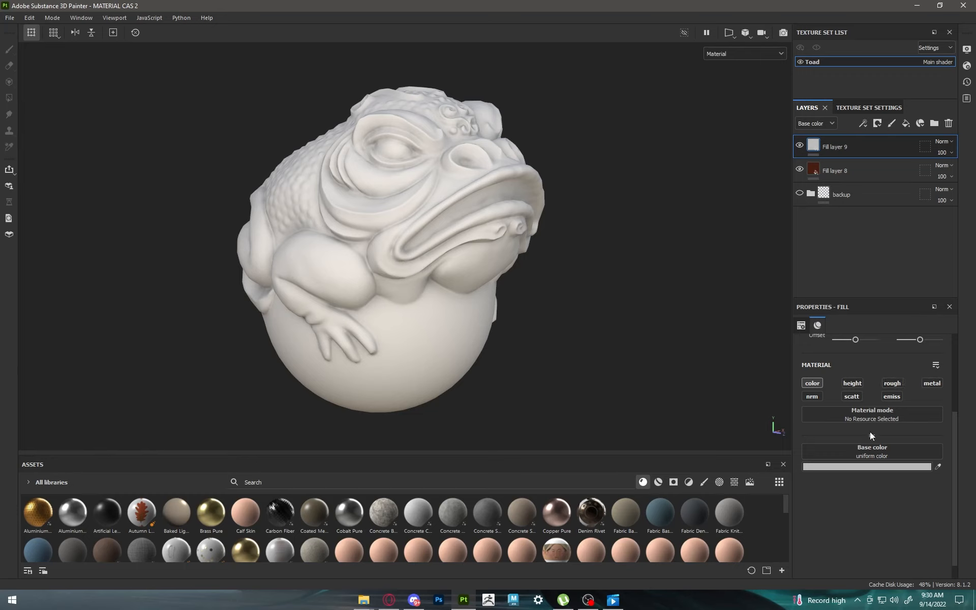
Step: Sample the lower fill layer's brown as the new layer's base color and brighten it to 5F2717
left_click(938, 467)
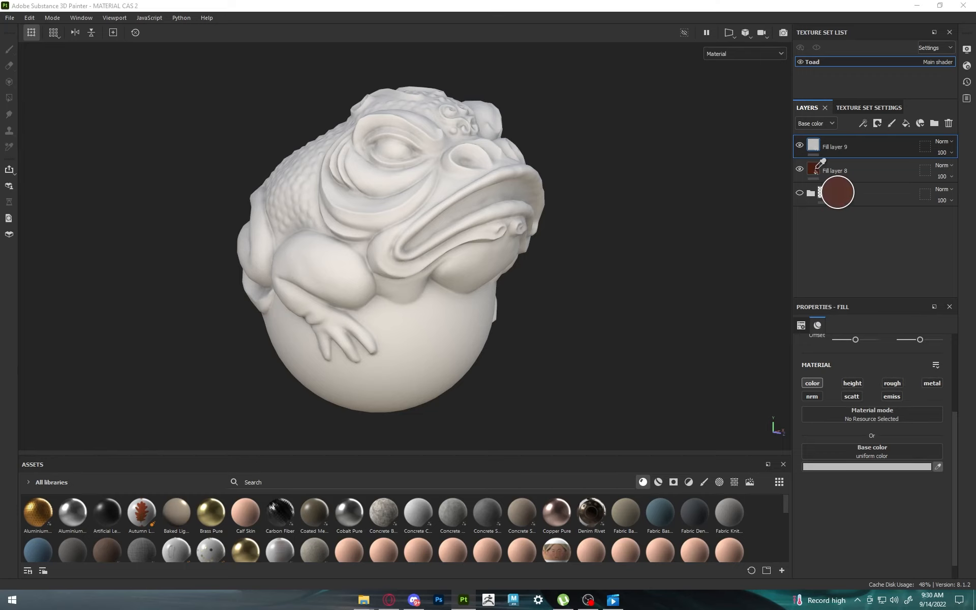
left_click(816, 169)
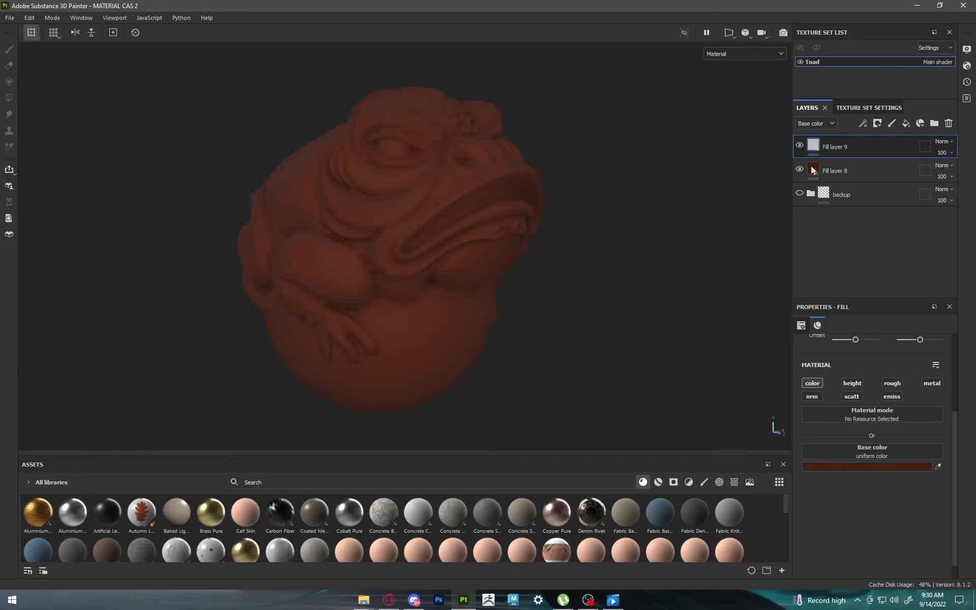
left_click(881, 468)
left_click_drag(803, 392, 691, 183)
left_click_drag(659, 404, 668, 402)
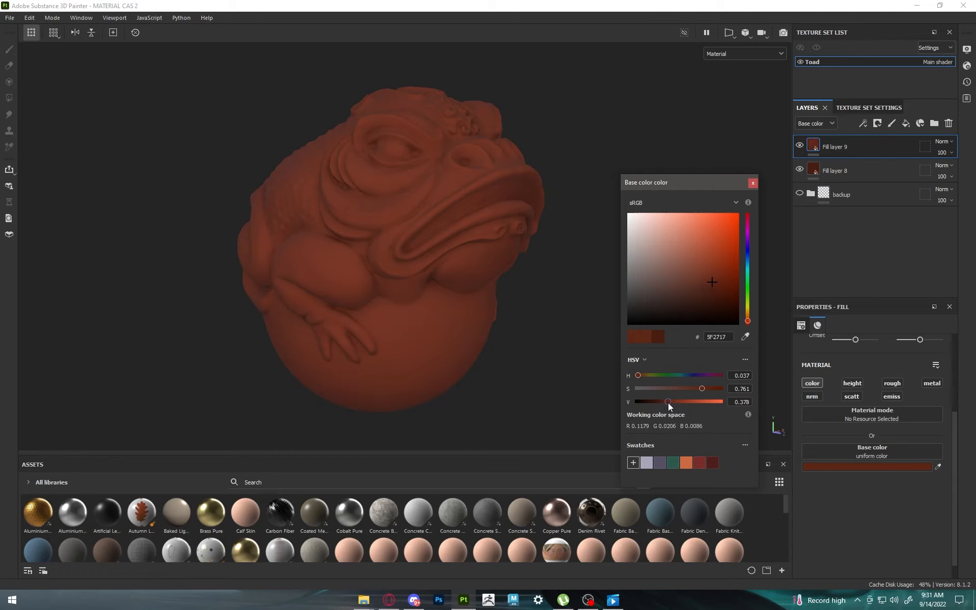
left_click(752, 183)
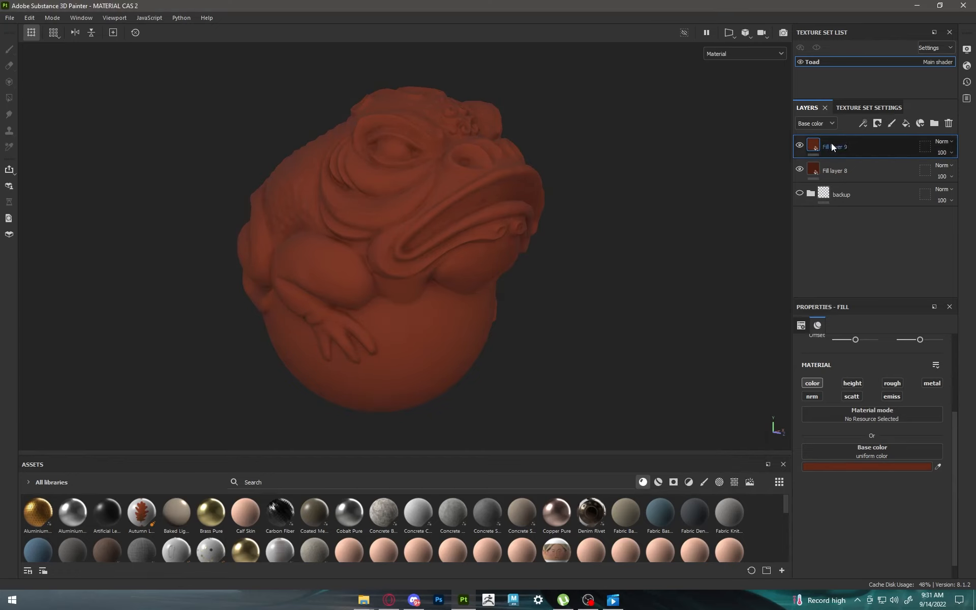
Step: Add a black mask to the brighter fill layer and apply a Mask Editor generator to it
left_click(877, 123)
left_click(890, 149)
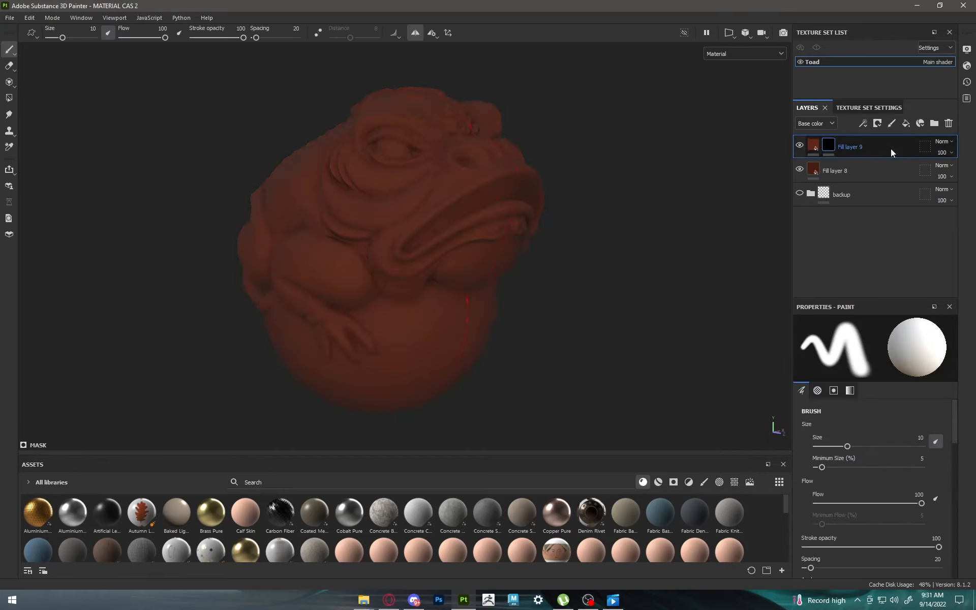
left_click(864, 124)
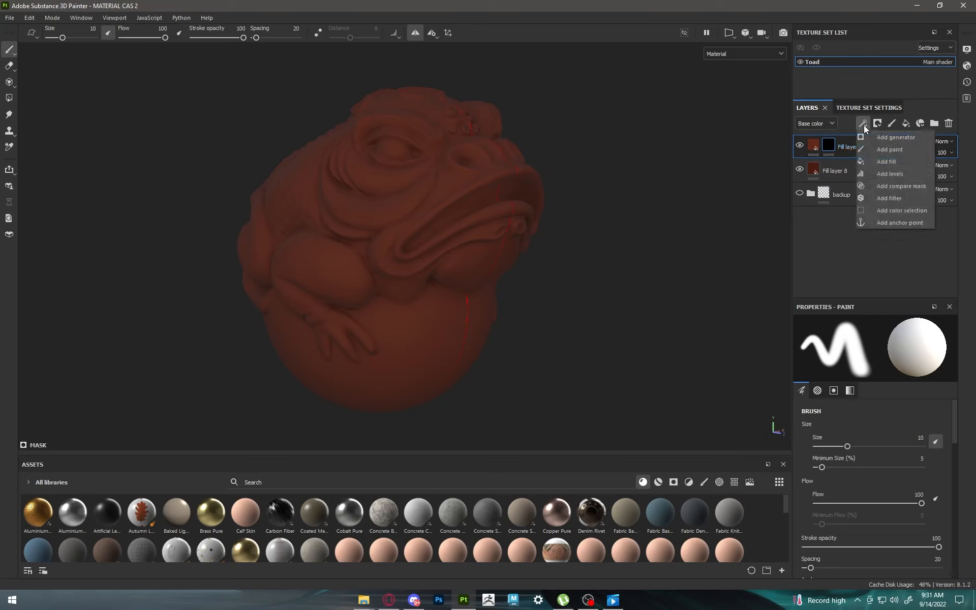
left_click(889, 138)
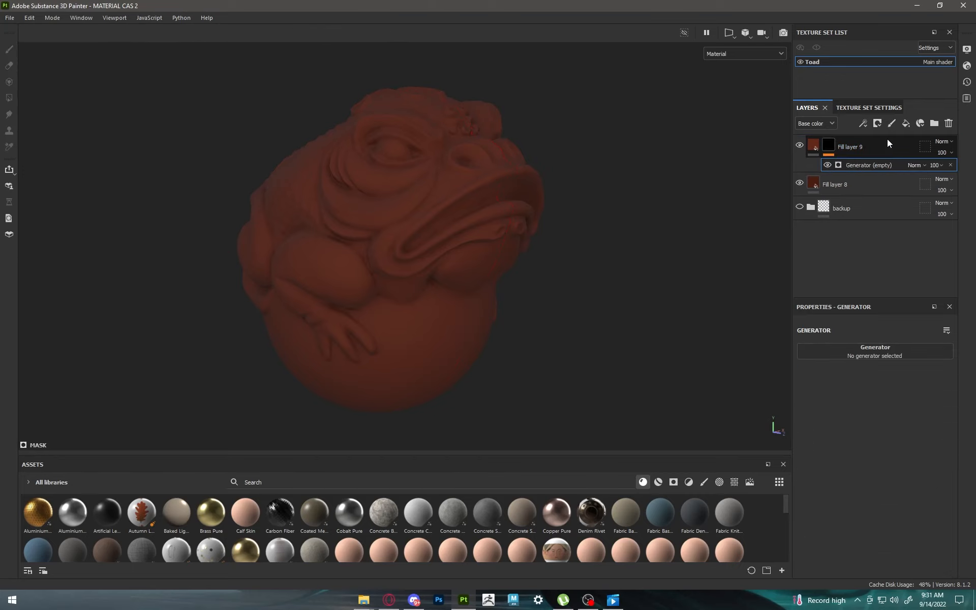
left_click(867, 353)
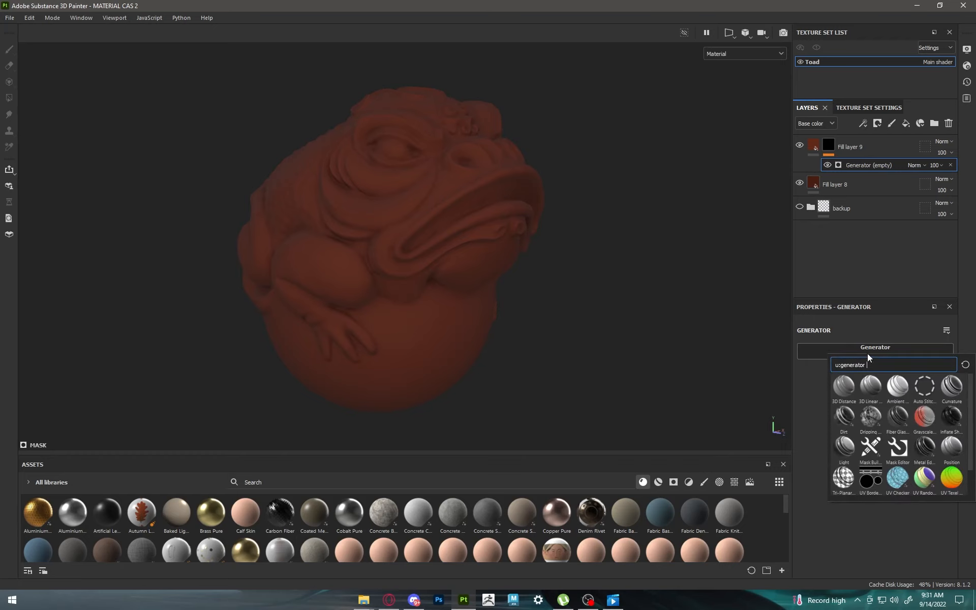
left_click(894, 446)
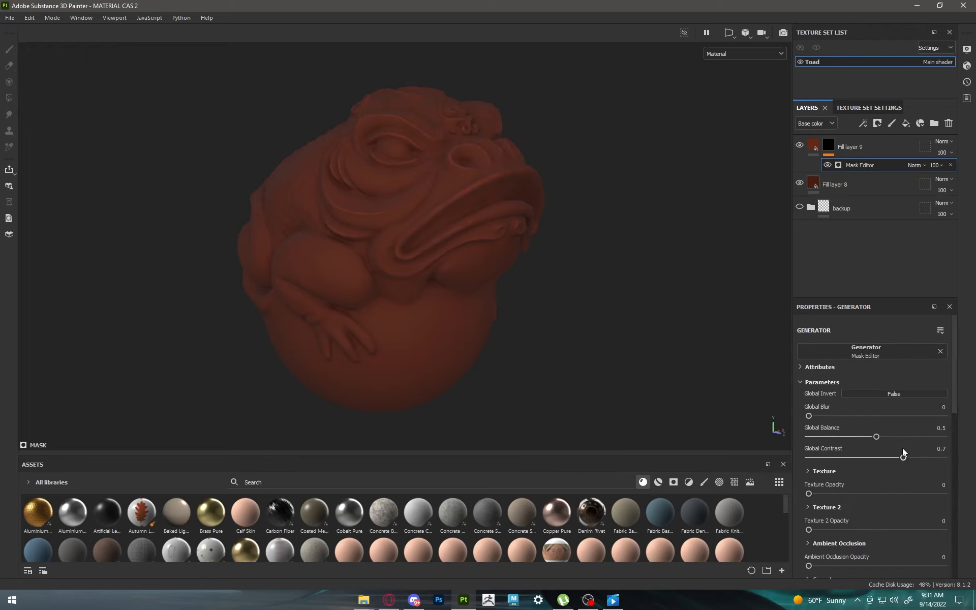
Step: Set the Mask Editor's global contrast to 0 and its curvature Large and Big values to 0
left_click_drag(903, 459, 730, 458)
scroll(822, 452, "down", 3)
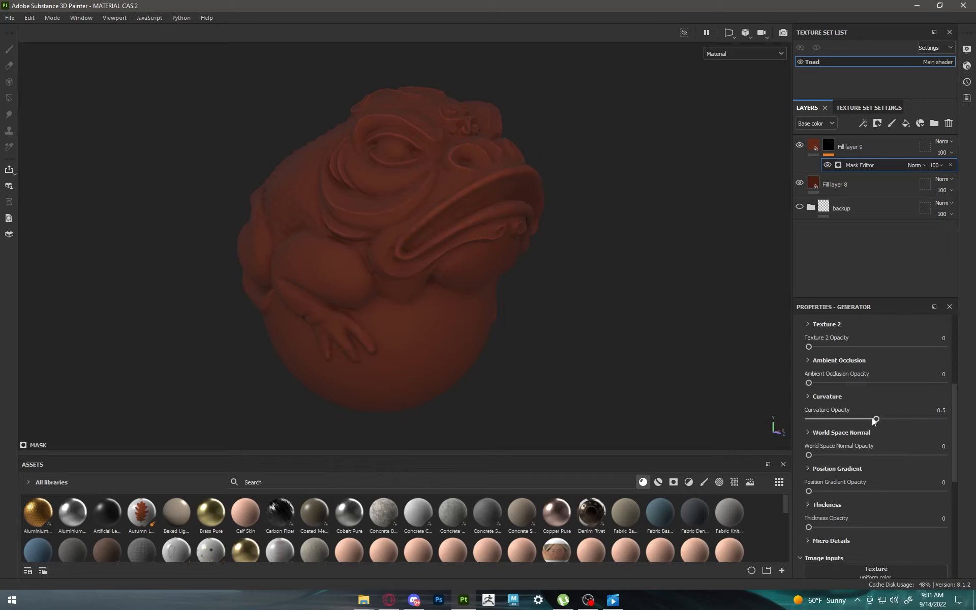
left_click(814, 397)
scroll(838, 407, "down", 2)
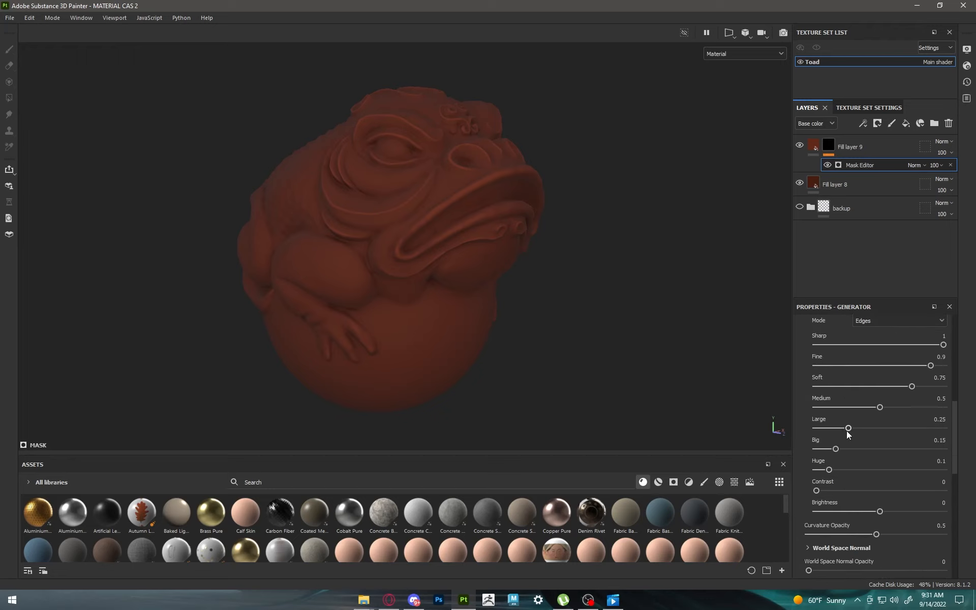
left_click_drag(923, 424, 774, 433)
left_click_drag(835, 448, 634, 429)
Step: Try adjusting the curvature contrast and the global blur of the Mask Editor
left_click_drag(817, 491, 858, 489)
scroll(848, 454, "up", 6)
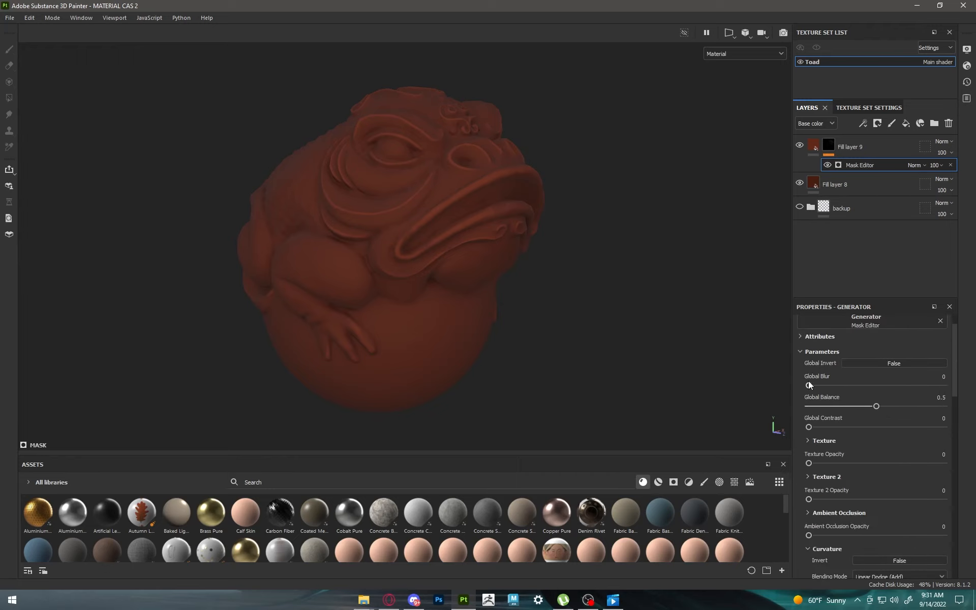
left_click_drag(809, 385, 806, 386)
scroll(871, 476, "down", 8)
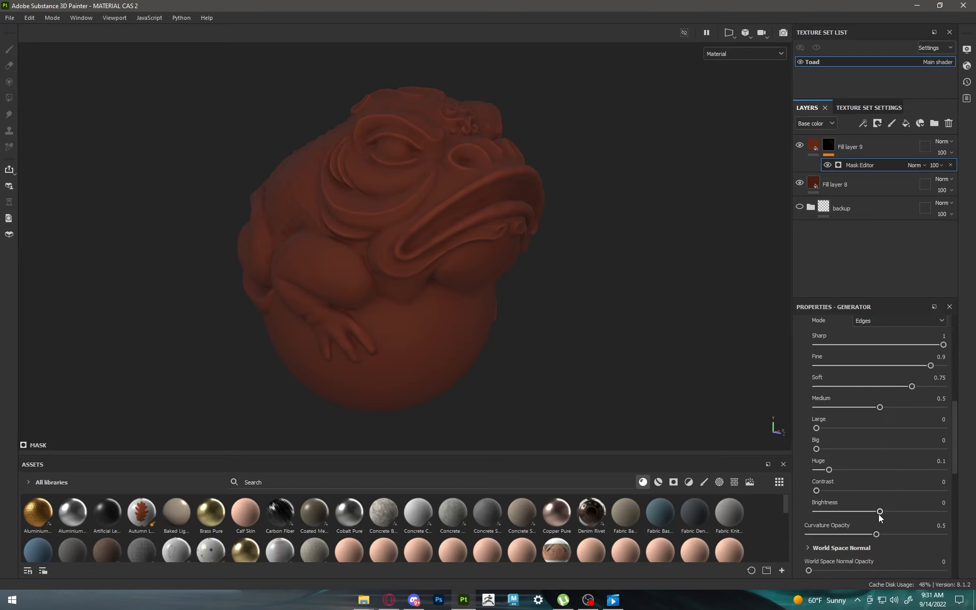
Step: Lower the Mask Editor's curvature brightness slightly and set the curvature contrast to 0
left_click_drag(883, 510, 859, 506)
scroll(860, 498, "up", 3)
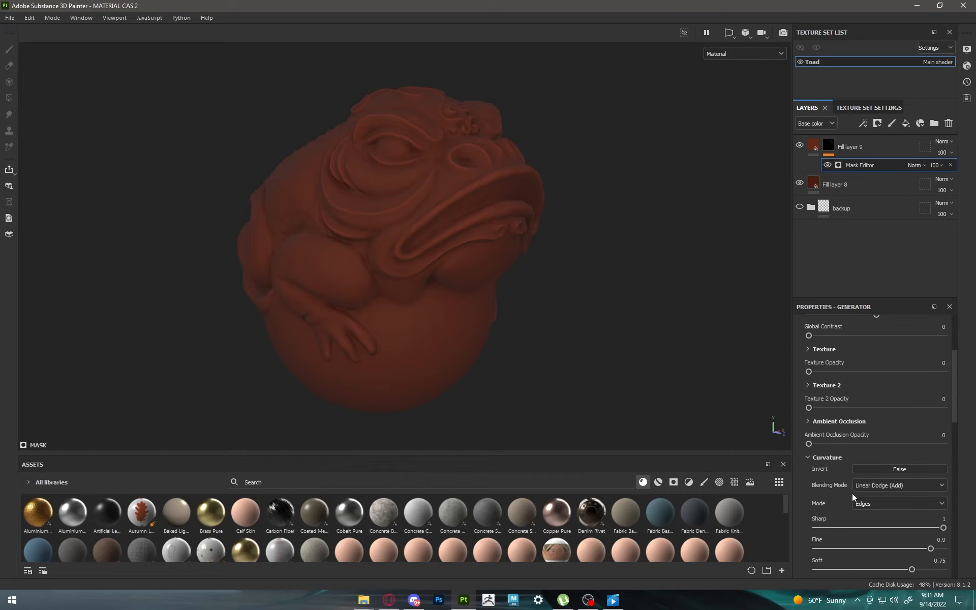
scroll(852, 493, "down", 3)
left_click_drag(814, 488, 686, 482)
scroll(821, 494, "up", 6)
scroll(824, 390, "up", 2)
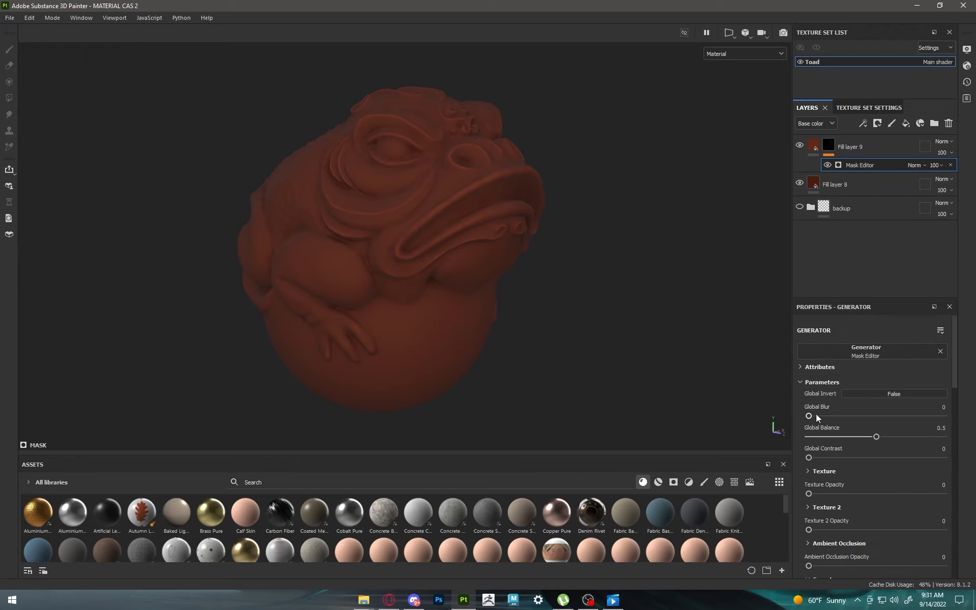
Step: Raise the Mask Editor's global balance slightly and add a small amount of global blur
left_click_drag(808, 415, 799, 417)
left_click_drag(876, 438, 887, 437)
mouse_move(809, 416)
left_mouse_down()
mouse_move(829, 416)
mouse_move(815, 416)
left_mouse_up()
left_click_drag(446, 261, 530, 290, "alt")
Step: Add a third fill layer on top, sample the brown from the layers below, and lighten its base color to 8E4029
left_click(874, 151)
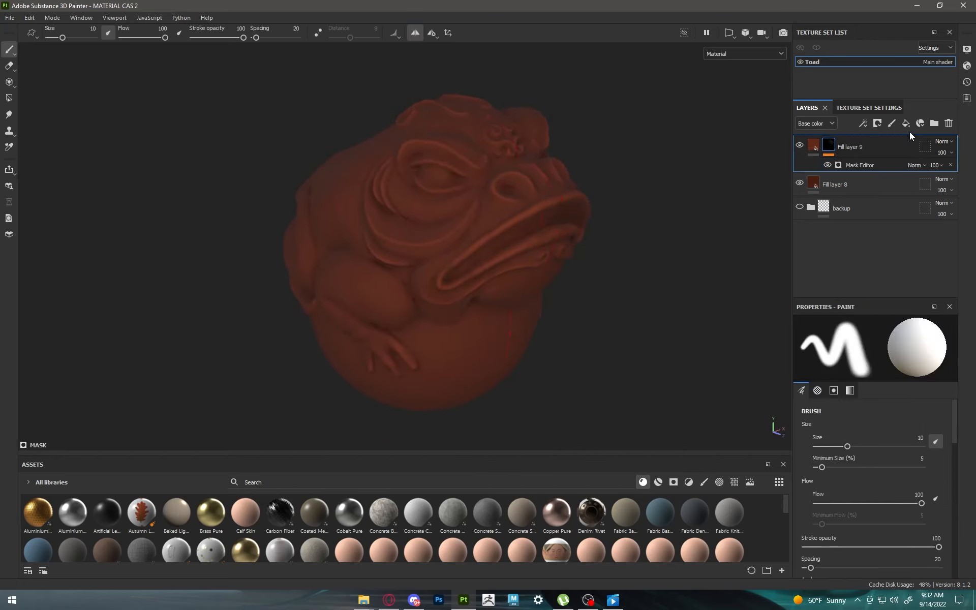
left_click(908, 122)
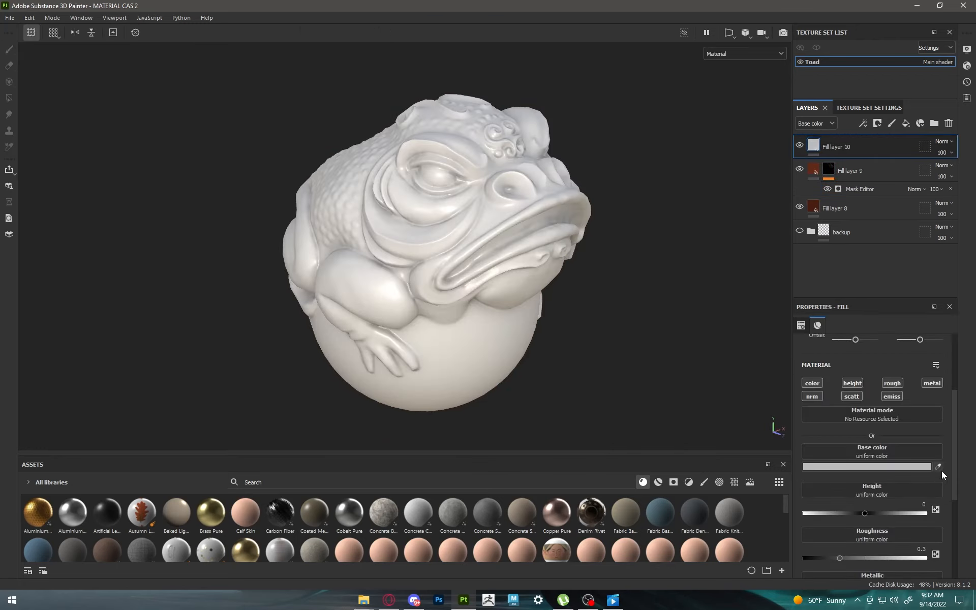
left_click(938, 467)
left_click(818, 212)
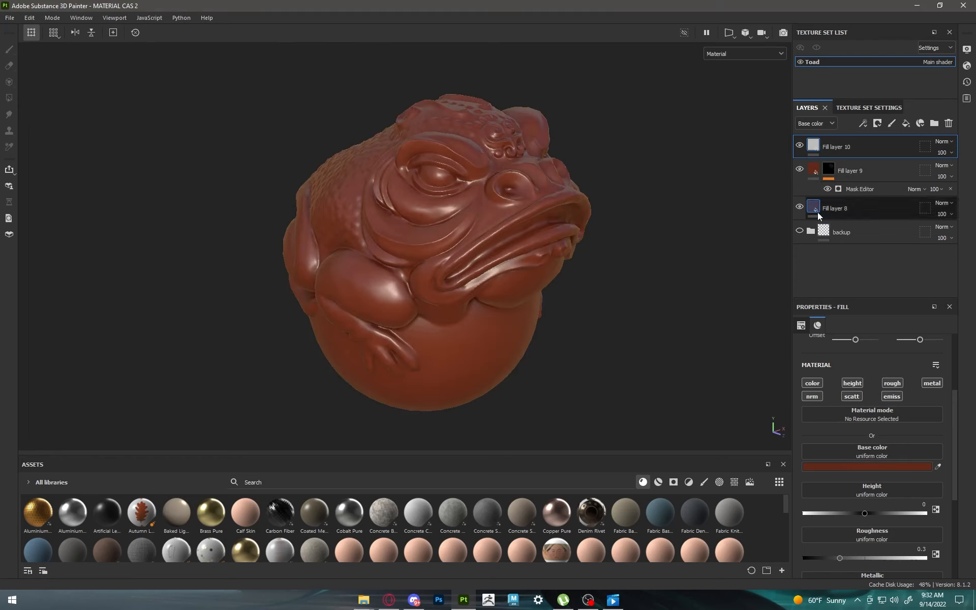
left_click(874, 466)
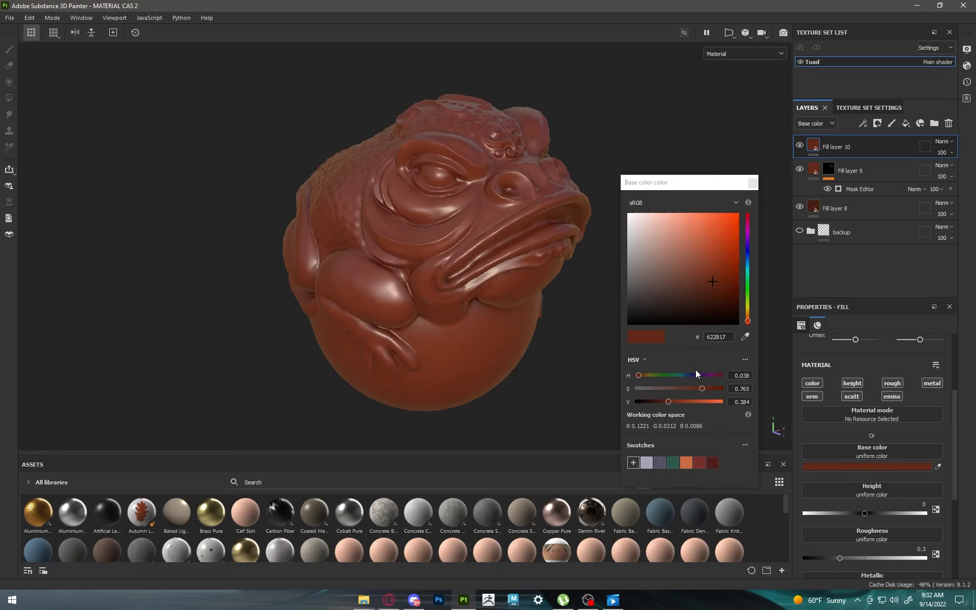
left_click_drag(668, 402, 680, 402)
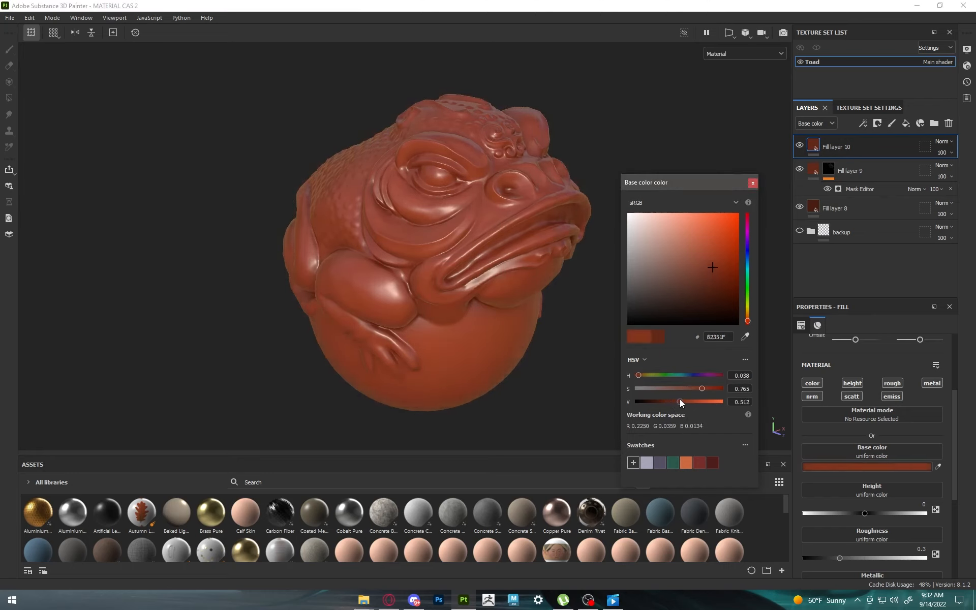
left_click(706, 262)
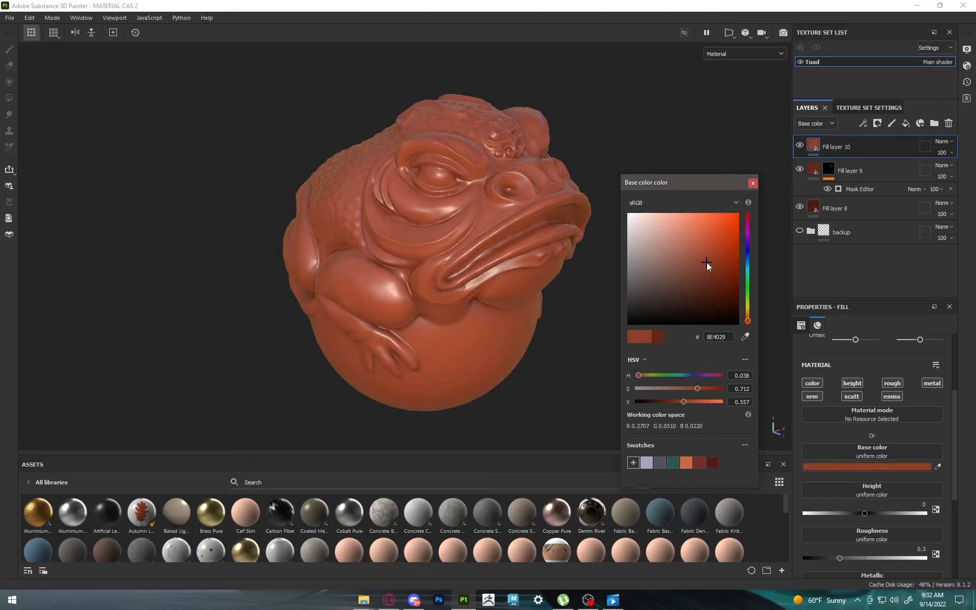
Step: Disable the height, roughness, metallic, normal, scattering and emissive channels of the top fill layer, leaving only color active
left_click(753, 182)
left_click(890, 384)
left_click(854, 381)
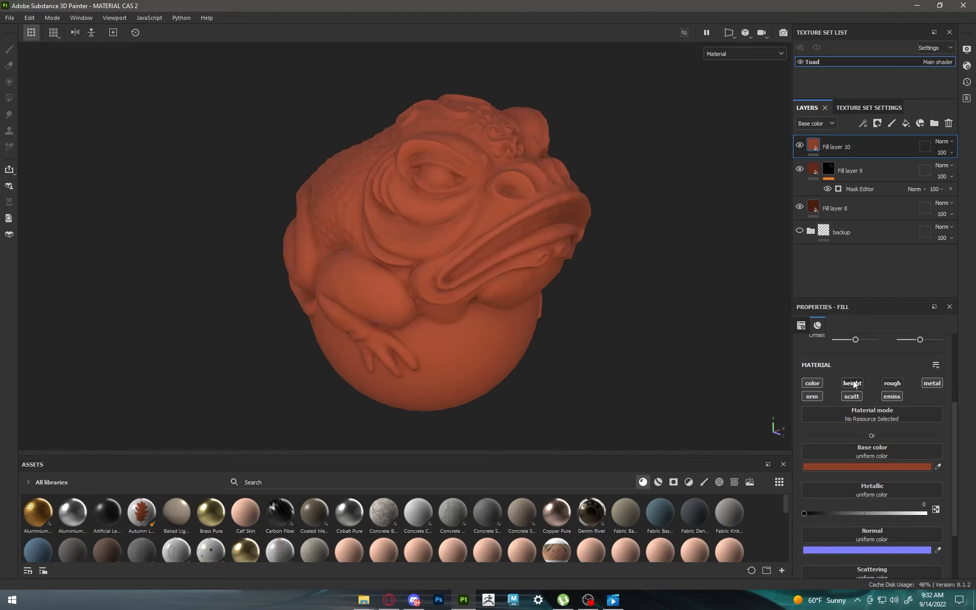
left_click(812, 397)
left_click(852, 397)
left_click(892, 396)
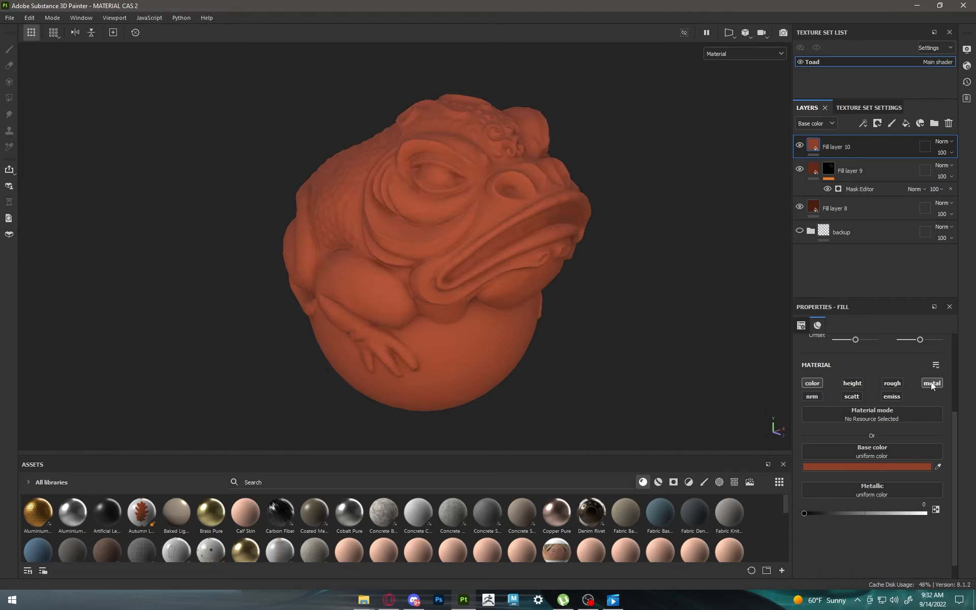
left_click(932, 383)
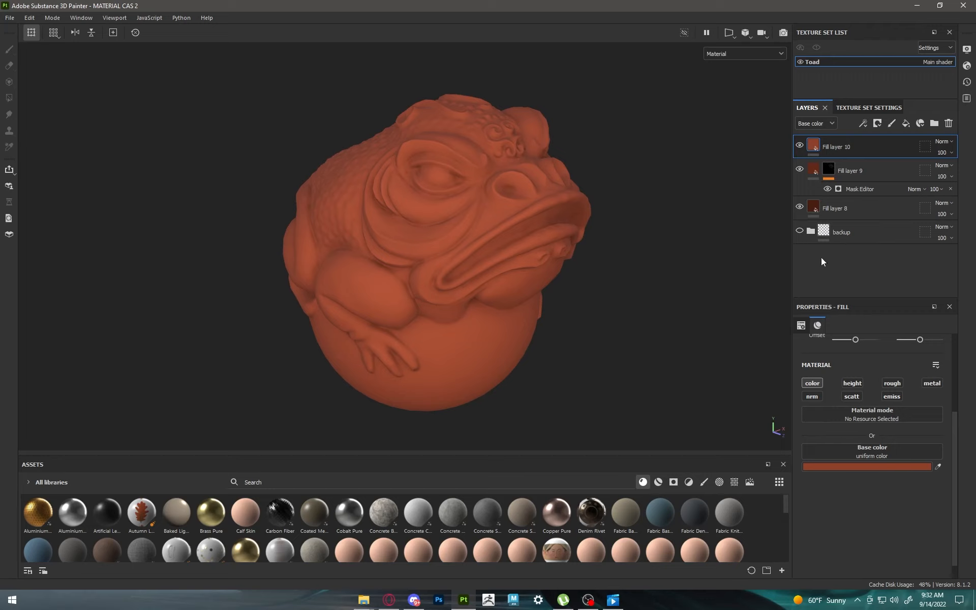
Step: Add a black mask with a Mask Editor generator to the top fill layer
left_click(877, 123)
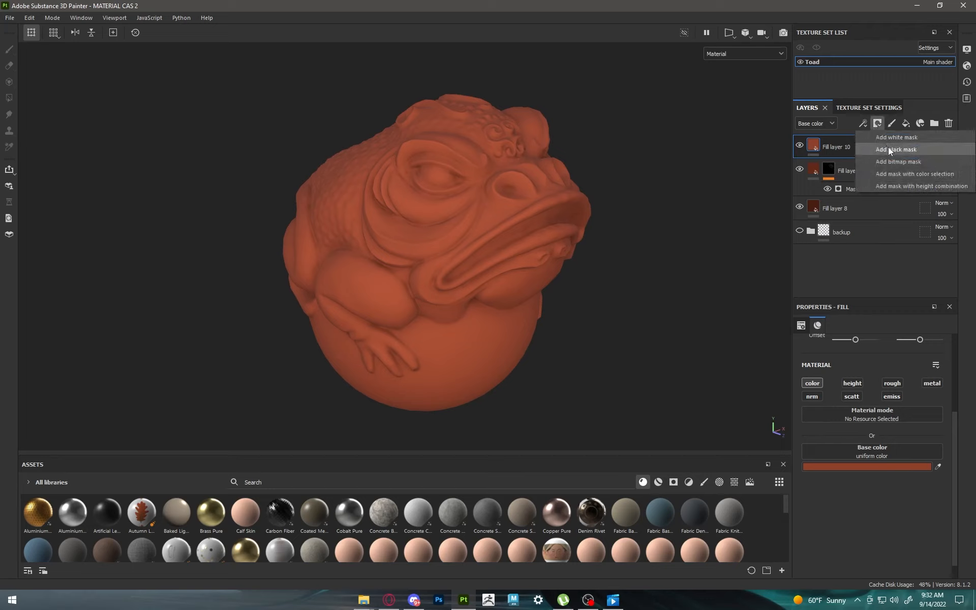
left_click(889, 149)
left_click(863, 123)
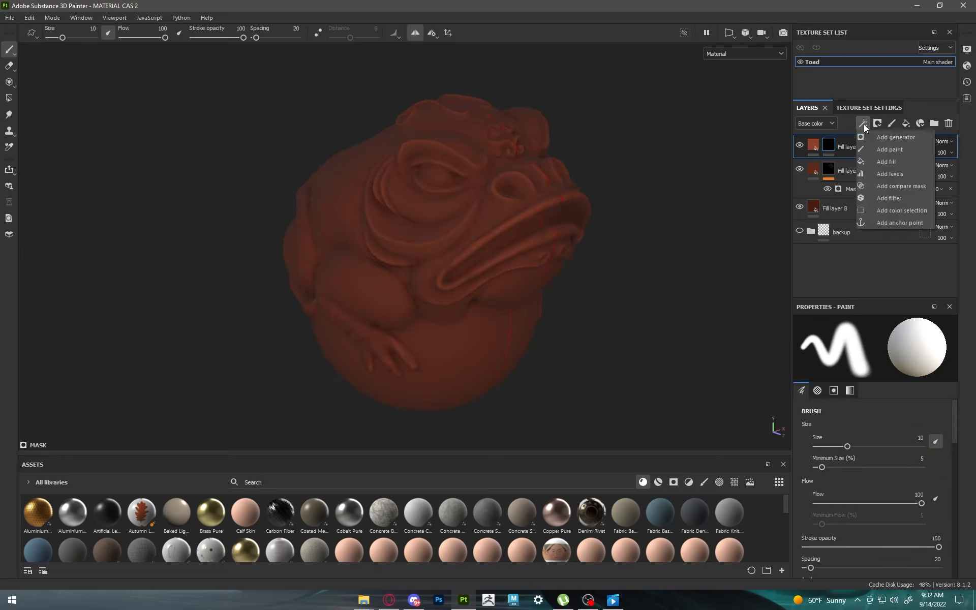
left_click(874, 136)
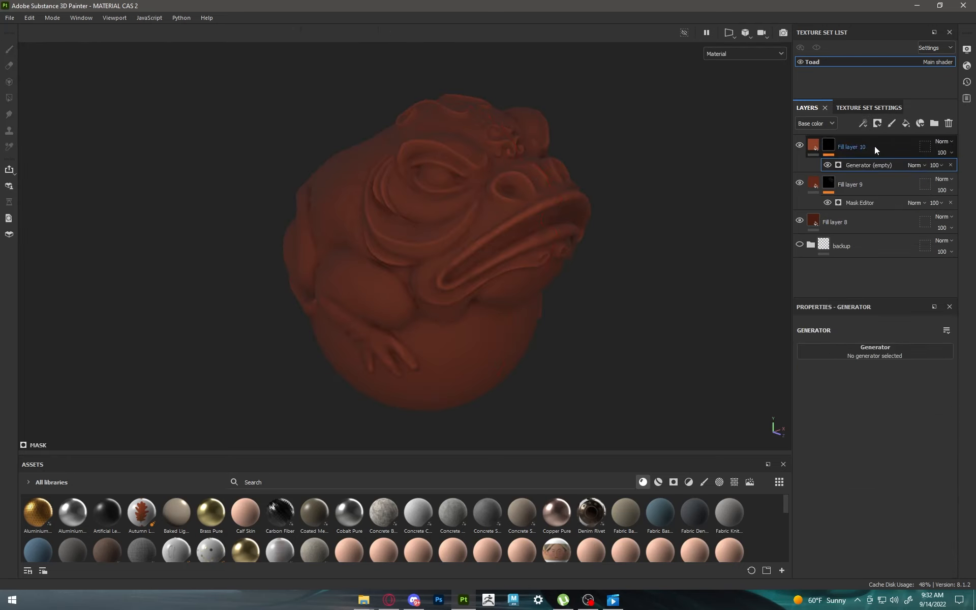
left_click(889, 352)
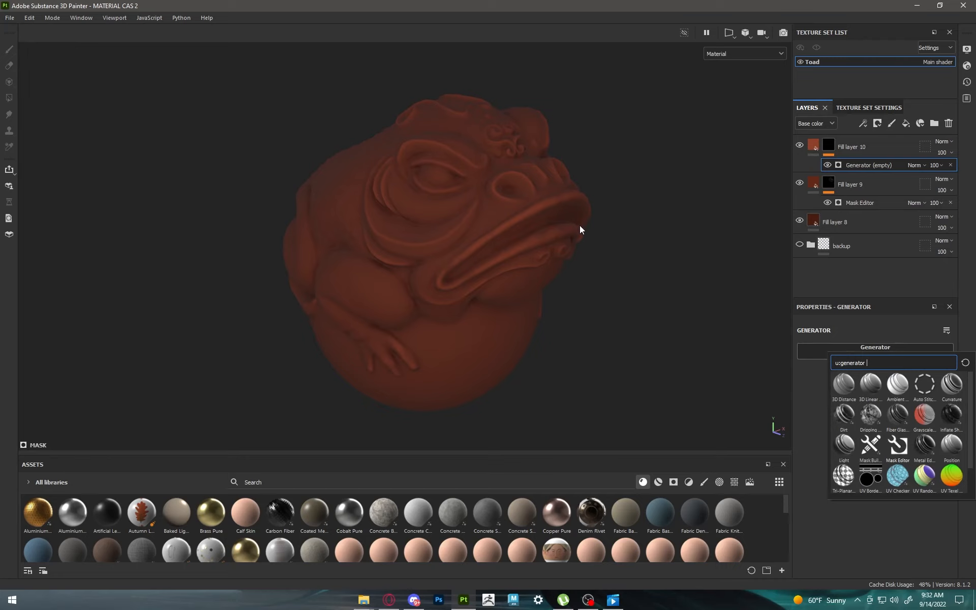
scroll(580, 230, "up", 2)
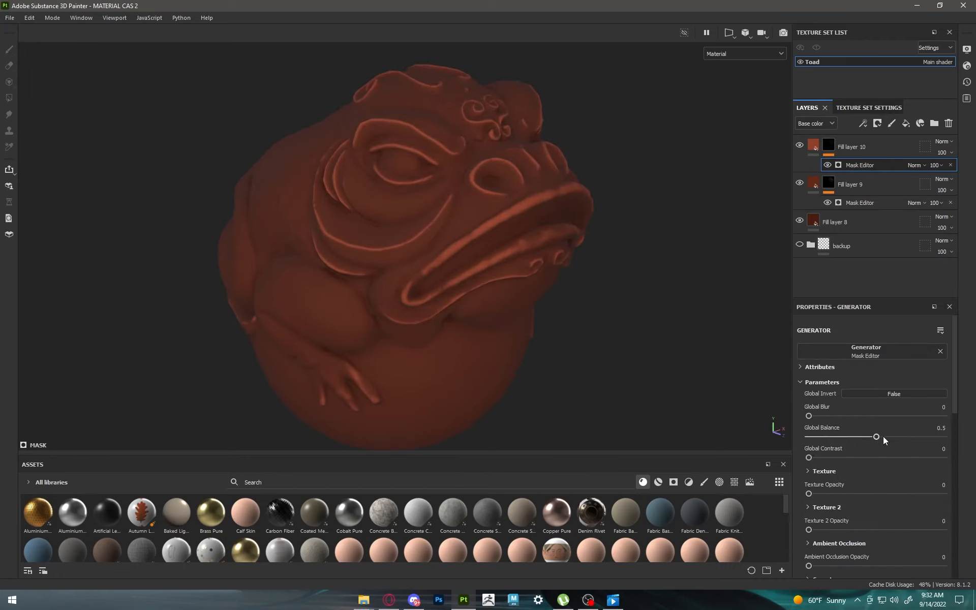
Step: Lower the new Mask Editor's global balance, and set the curvature's medium and soft levels to 0 and fine to 0.68
left_click_drag(837, 433, 767, 417)
scroll(856, 449, "down", 5)
left_click(808, 427)
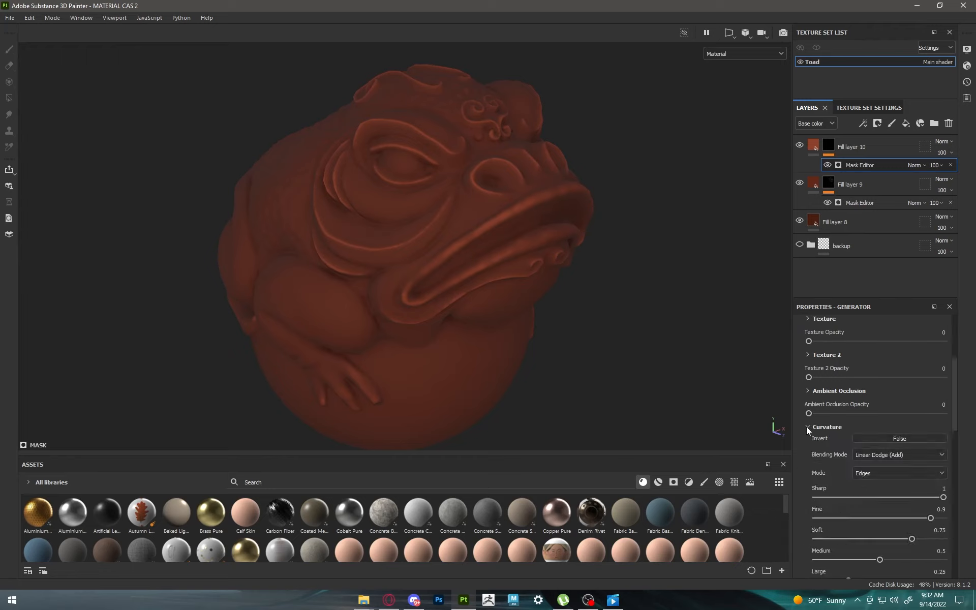
scroll(830, 430, "down", 4)
left_click_drag(866, 438, 768, 432)
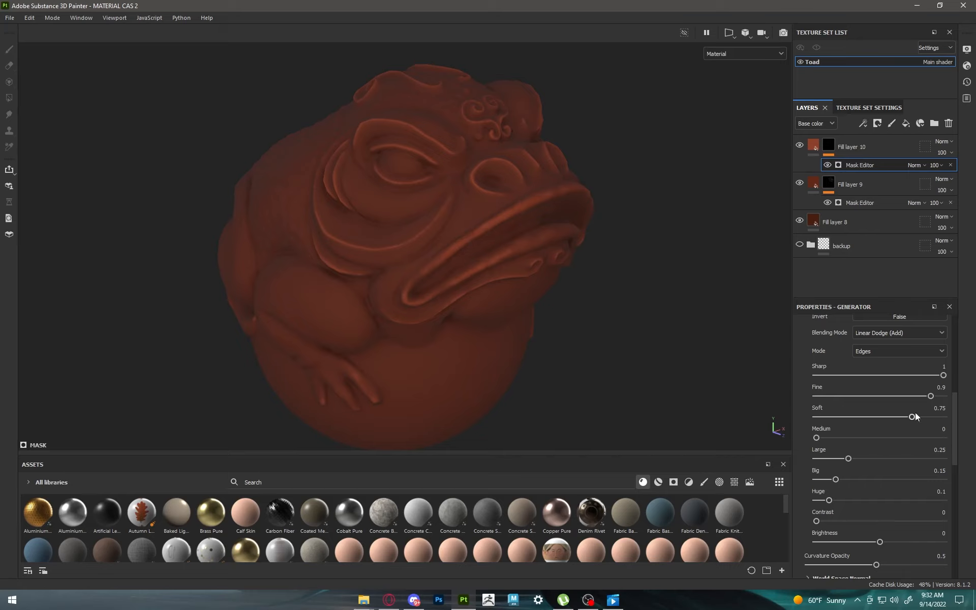
left_click_drag(847, 417, 743, 371)
mouse_move(891, 391)
left_mouse_down()
mouse_move(760, 382)
mouse_move(952, 377)
mouse_move(725, 369)
mouse_move(902, 358)
mouse_move(926, 376)
mouse_move(662, 385)
mouse_move(951, 377)
left_mouse_up()
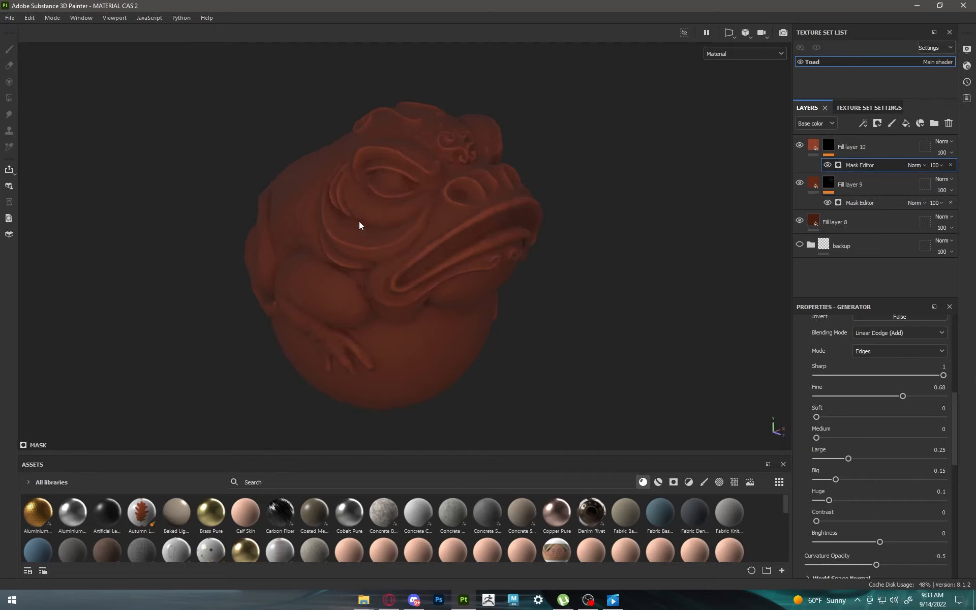
left_click_drag(359, 222, 472, 237, "alt")
middle_click_drag(473, 238, 460, 218, "alt")
left_click_drag(460, 218, 481, 225, "alt")
right_click_drag(475, 227, 494, 254, "alt")
left_click_drag(494, 254, 571, 270, "alt")
left_click_drag(415, 279, 379, 279, "alt")
Step: Rename the three fill layers from the lowest to the highest as base, edgewear 1 and edgewear 2
double_click(843, 221)
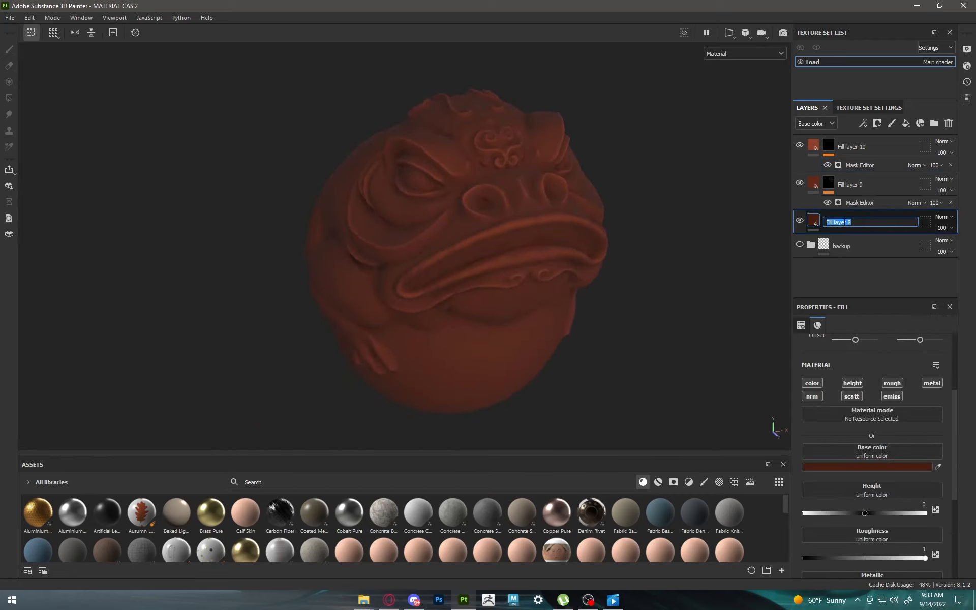
type("base")
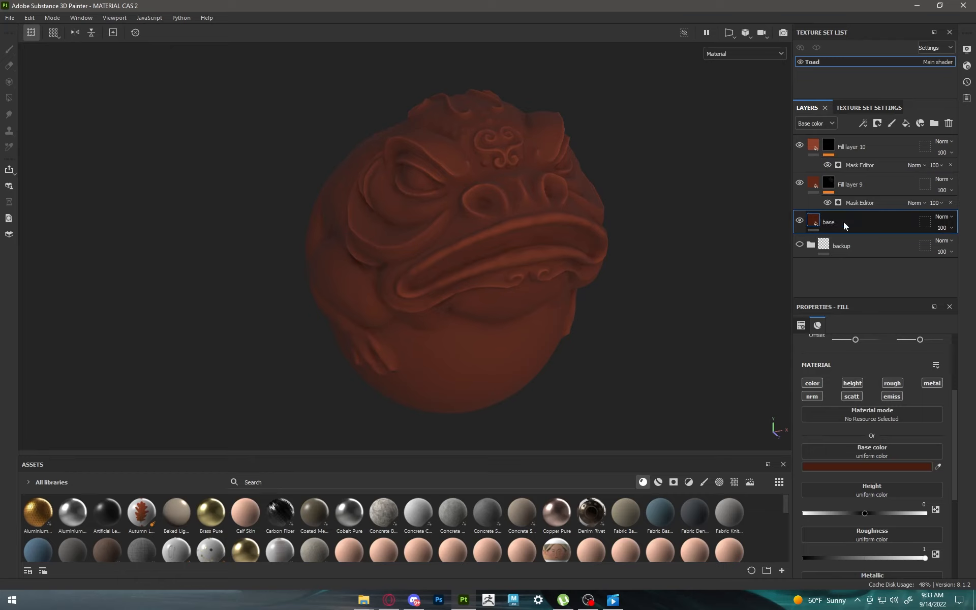
key("Return")
double_click(850, 185)
type("edg")
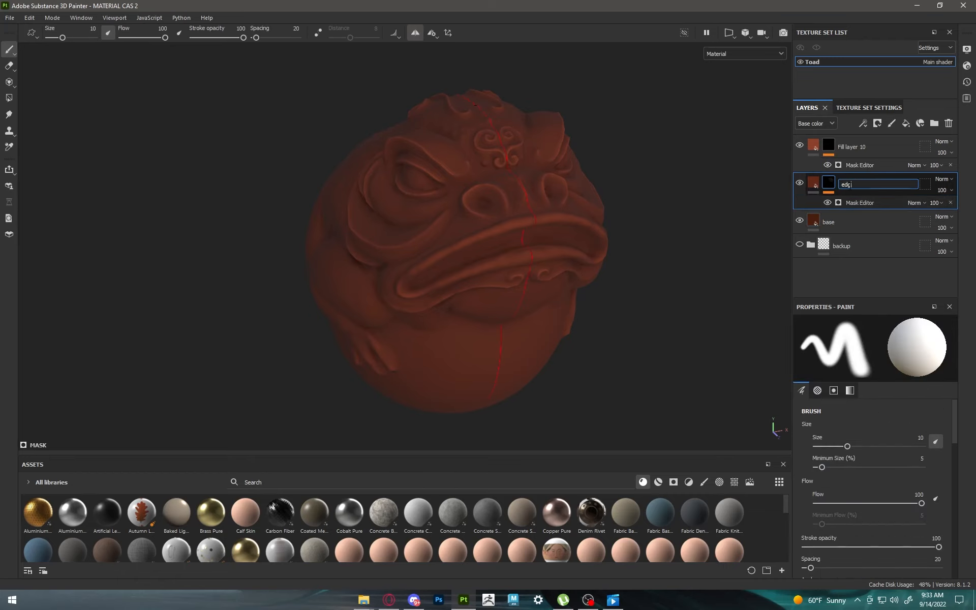
type("ewear 1")
key("Return")
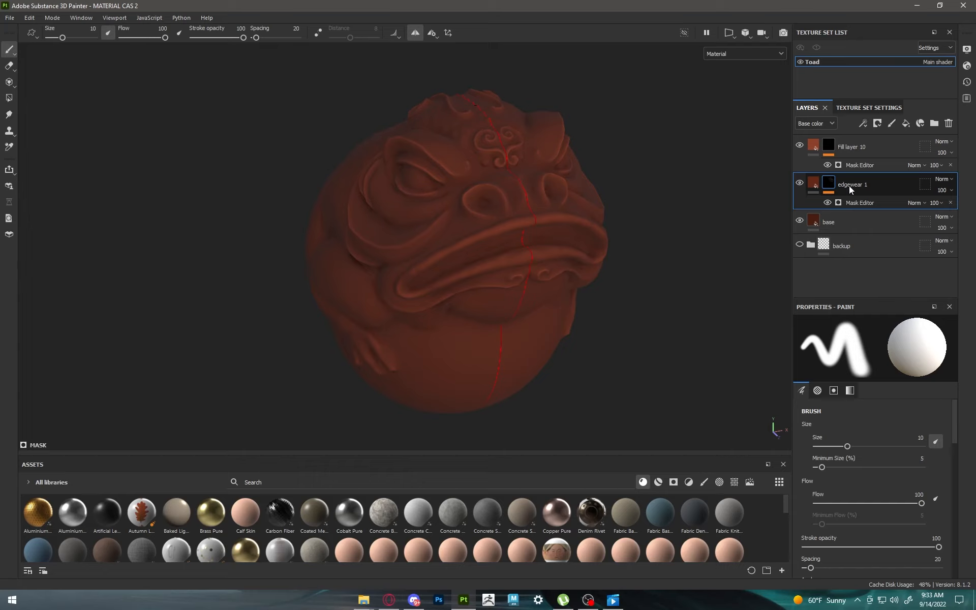
double_click(851, 147)
type("edgewear 2")
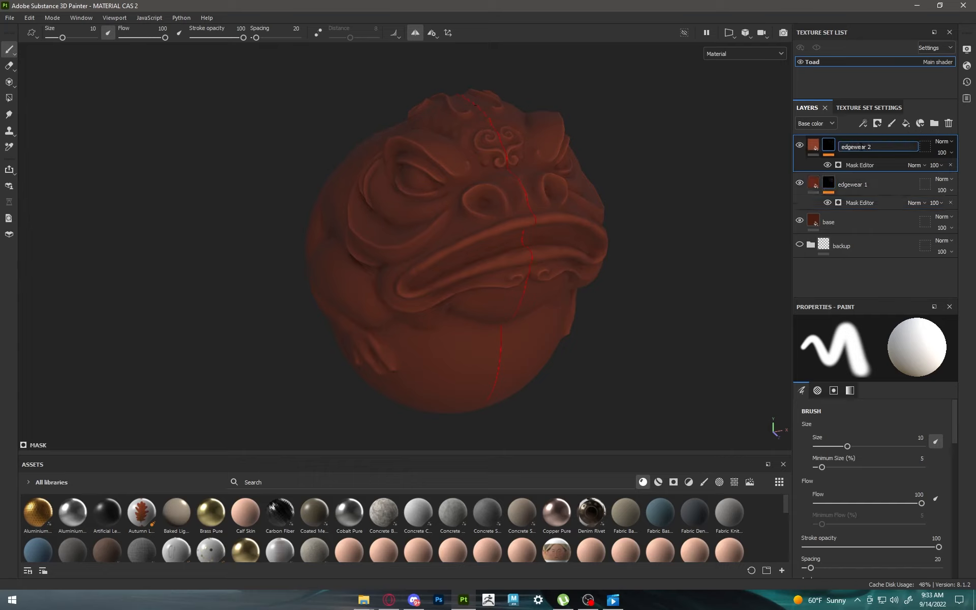
key("Return")
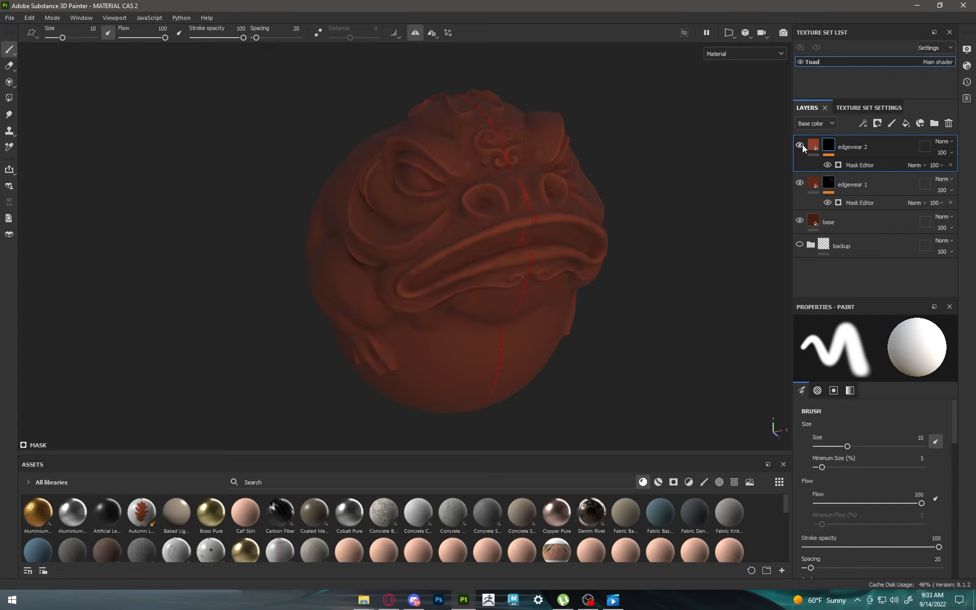
Step: Add a new fill layer above edgewear 2 and rename it ambient ocl
scroll(531, 186, "down", 3)
scroll(492, 196, "up", 3)
left_click_drag(494, 197, 573, 218, "alt")
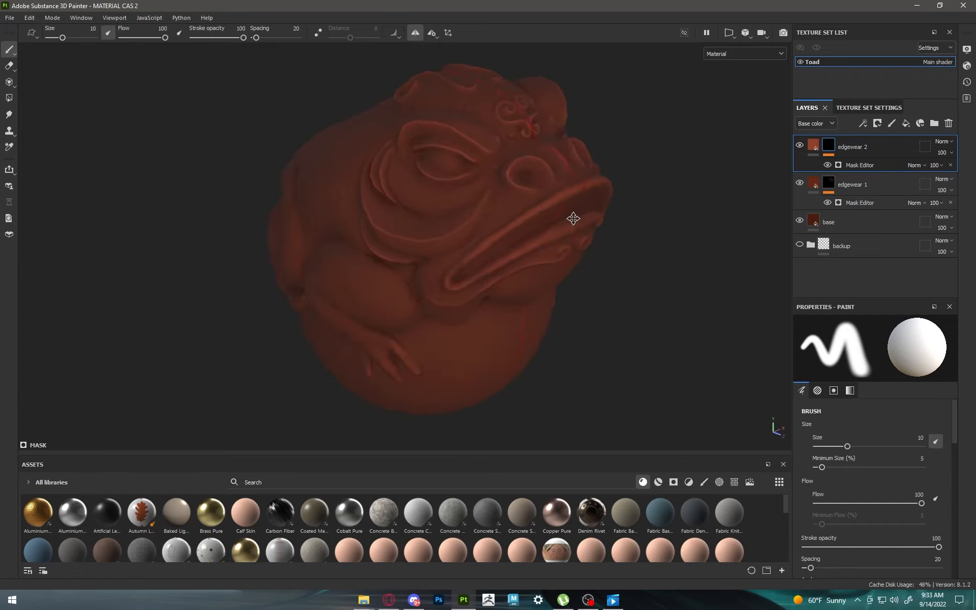
left_click(907, 123)
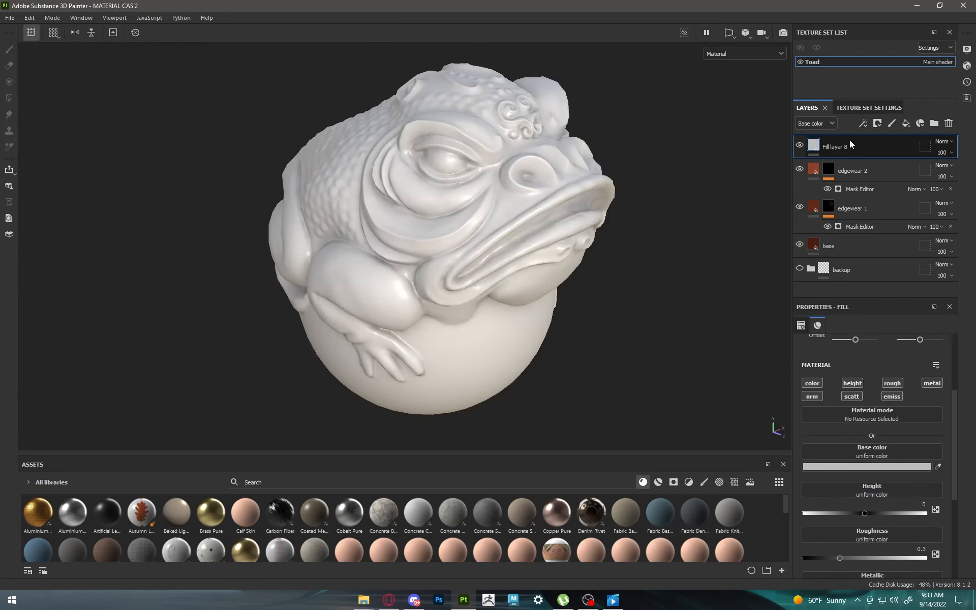
double_click(840, 147)
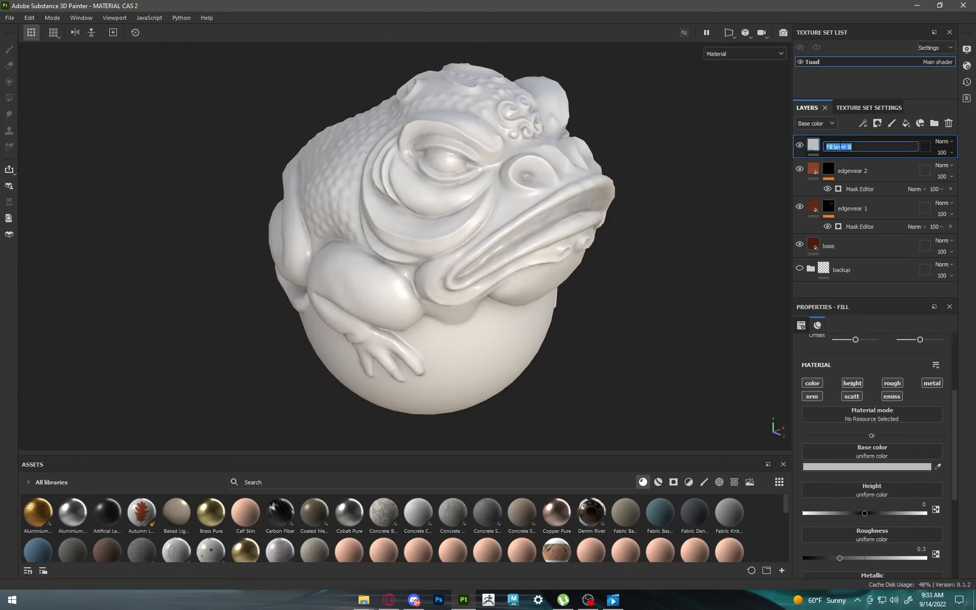
type("ambient od")
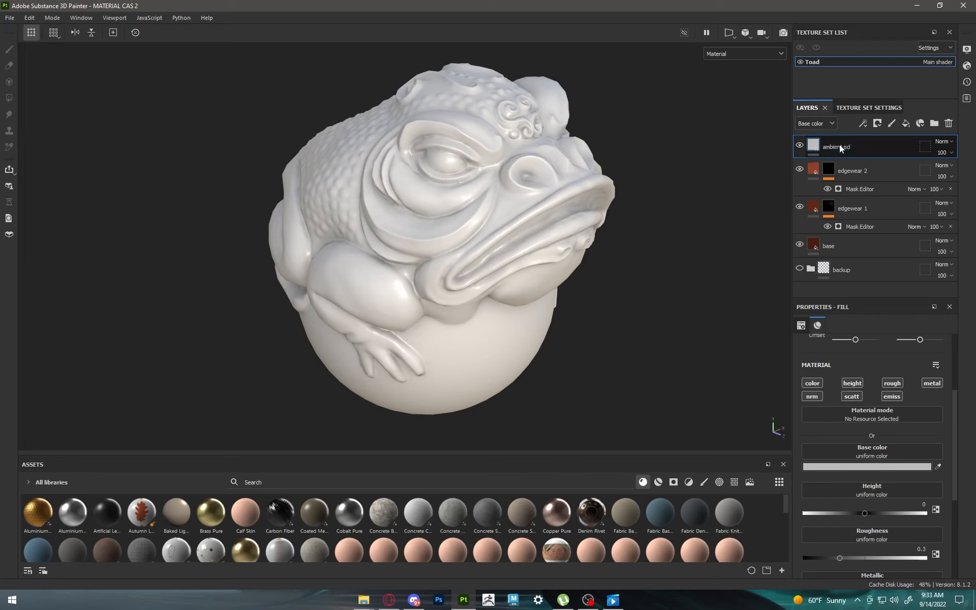
Step: Keep only the color channel active on the ambient ocl layer and set its base color to black (000000)
scroll(859, 459, "up", 3)
left_click(891, 444)
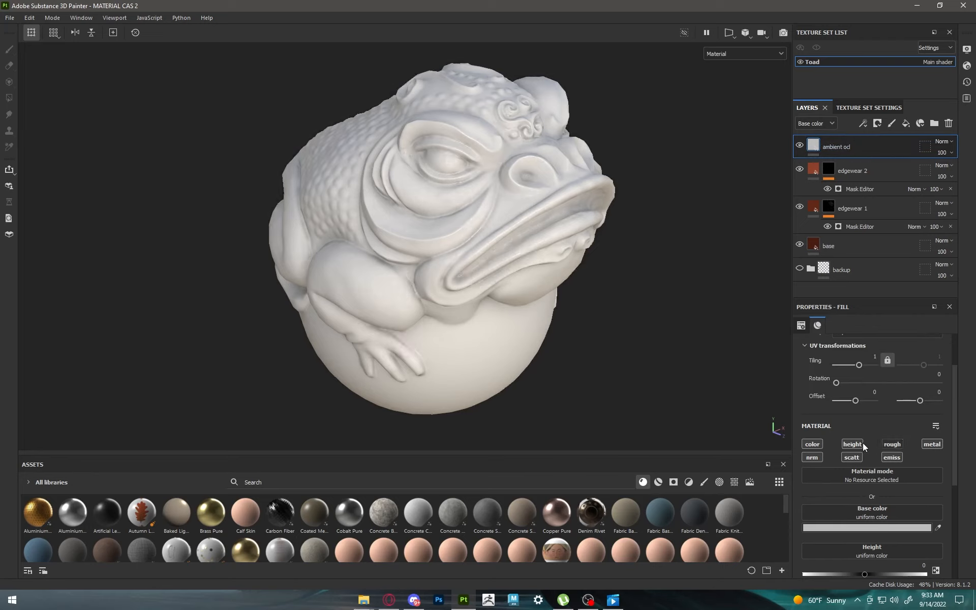
left_click(852, 443)
left_click(813, 457)
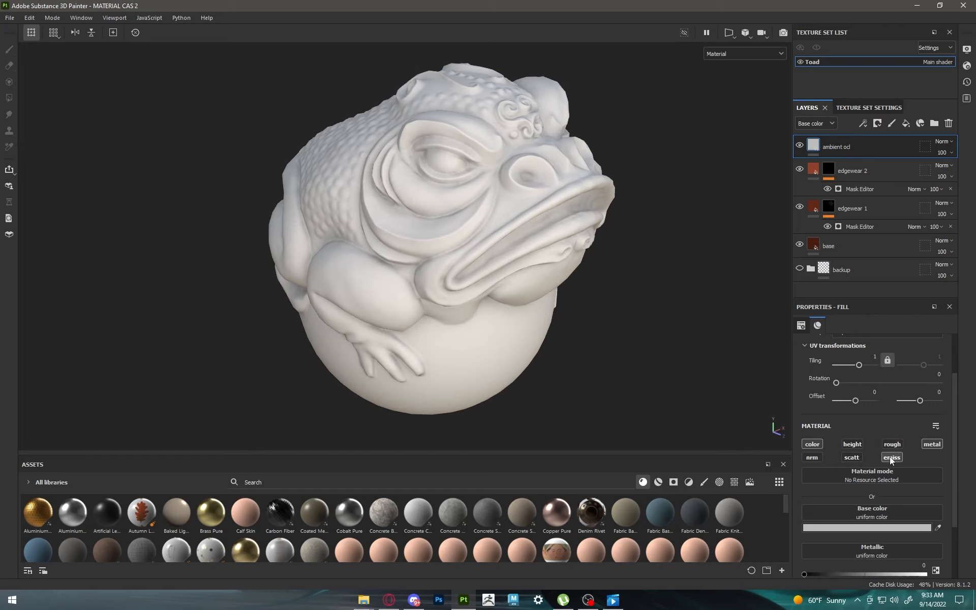
left_click(932, 445)
left_click(877, 529)
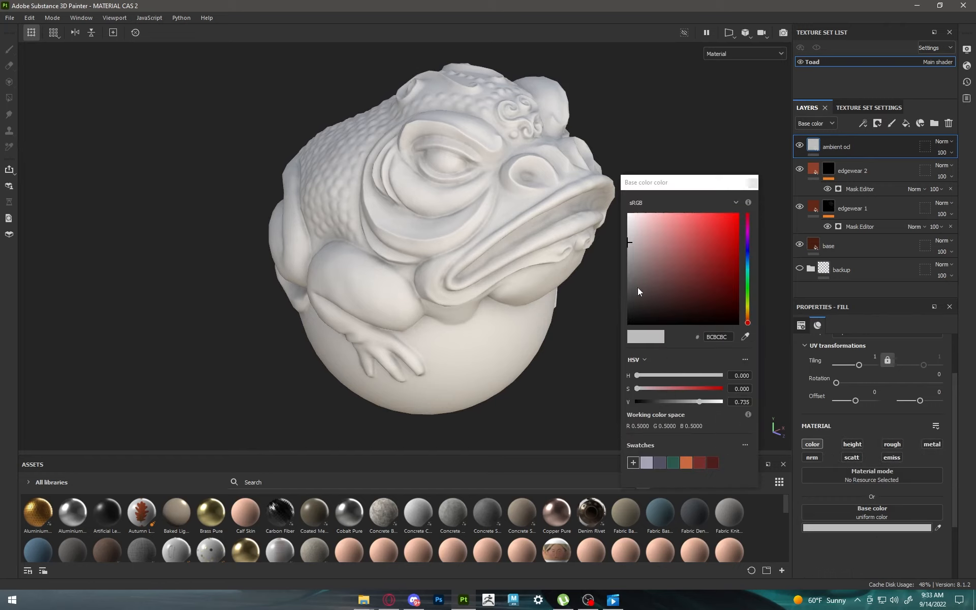
left_click_drag(652, 258, 577, 349)
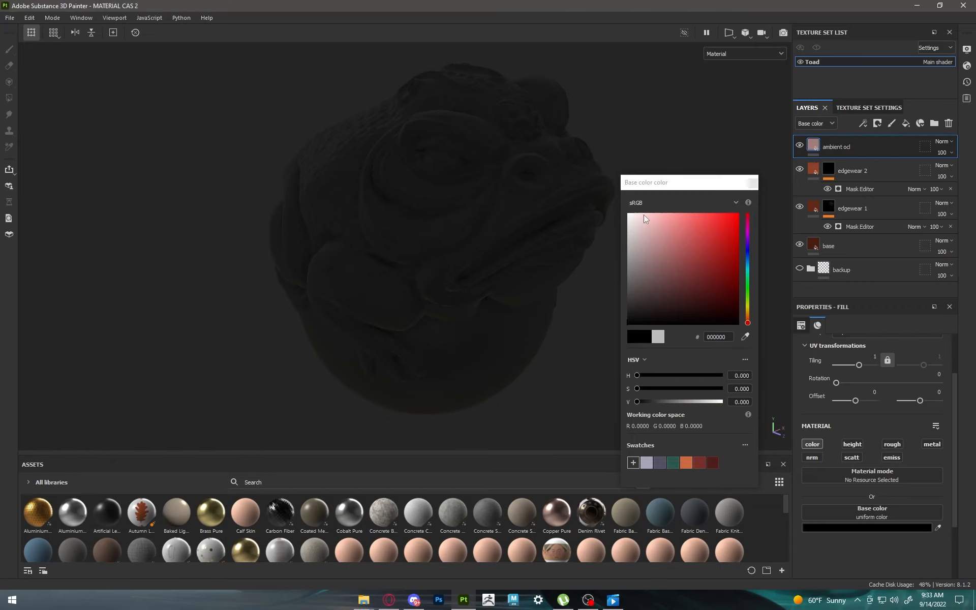
left_click(753, 184)
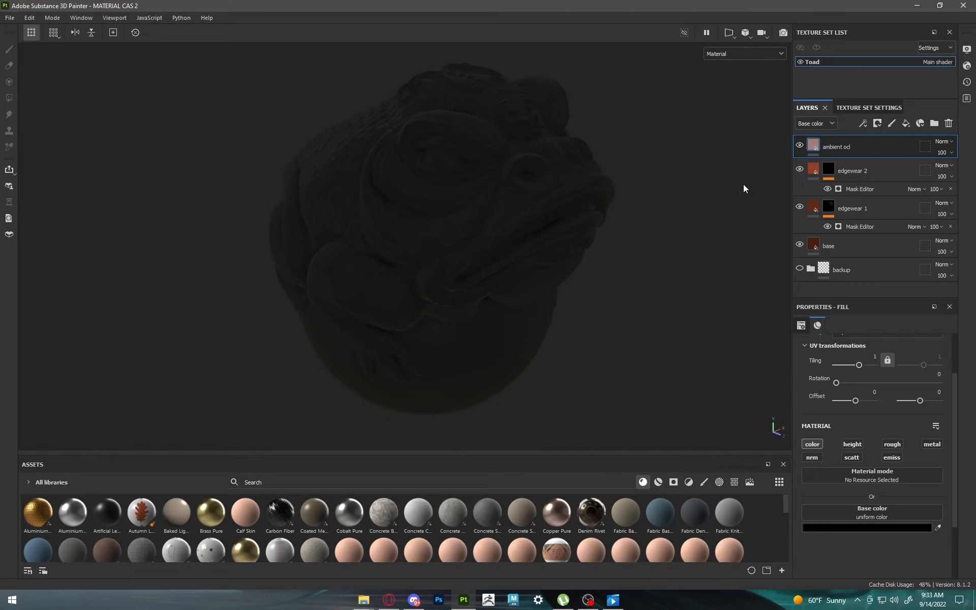
Step: Add a black mask with an Ambient Occlusion generator to the ambient ocl layer
left_click(876, 124)
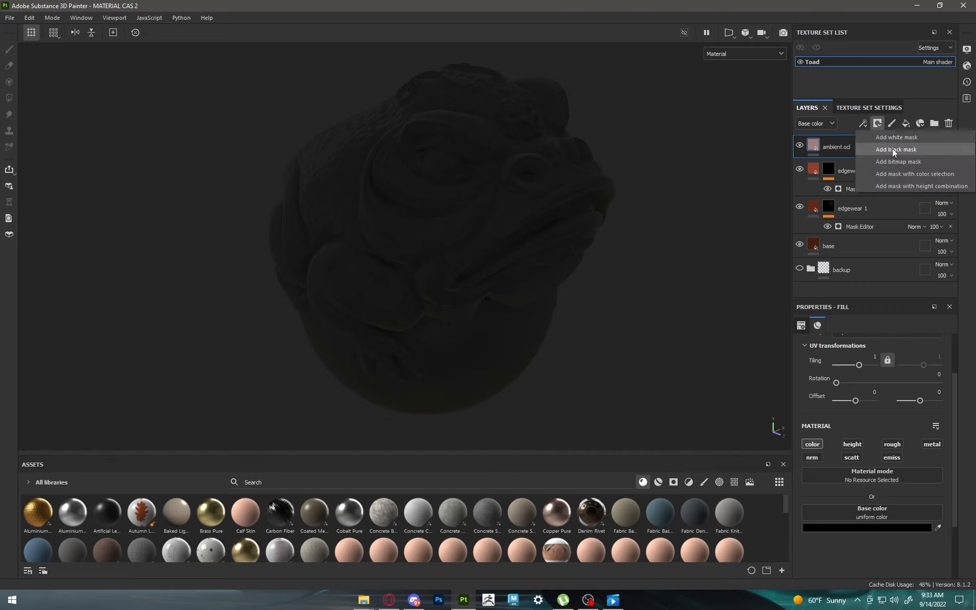
left_click(892, 148)
left_click(863, 124)
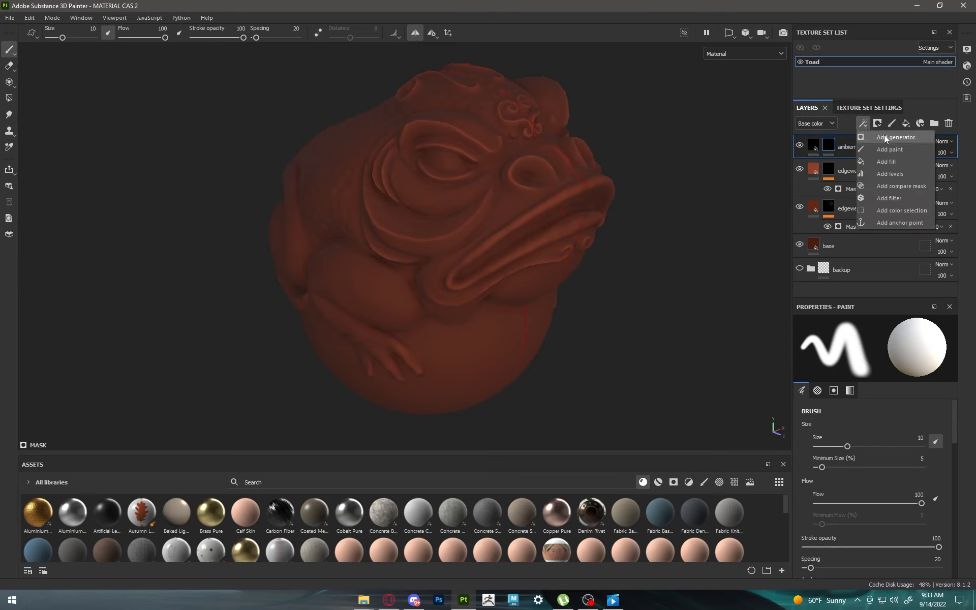
left_click(885, 137)
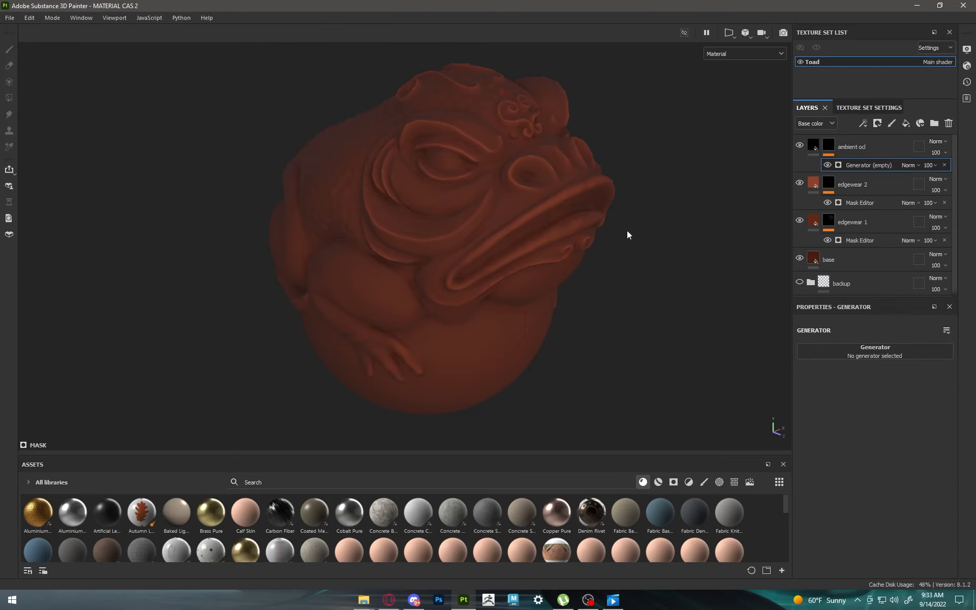
left_click_drag(627, 234, 612, 231, "alt")
left_click(856, 354)
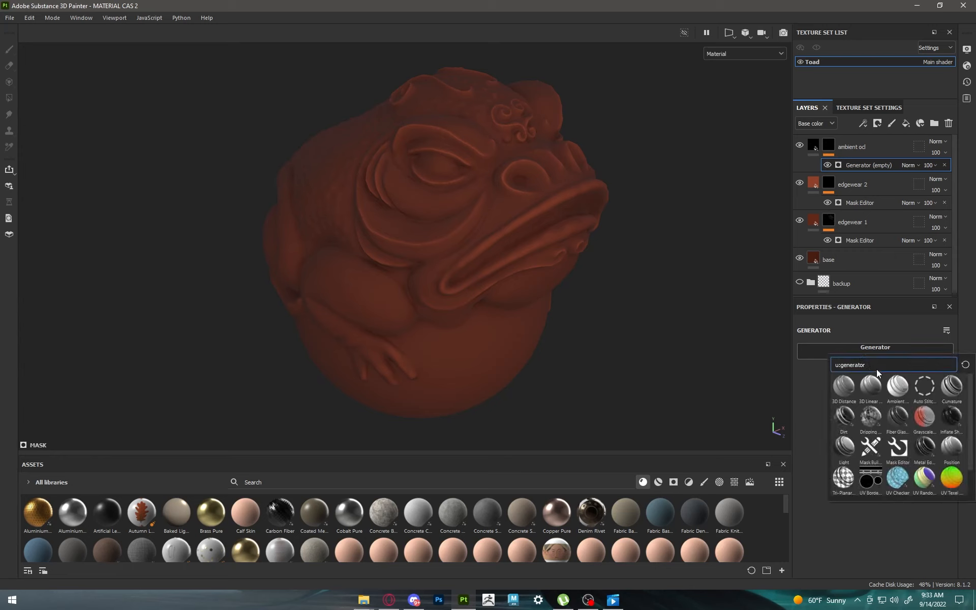
type("ambient")
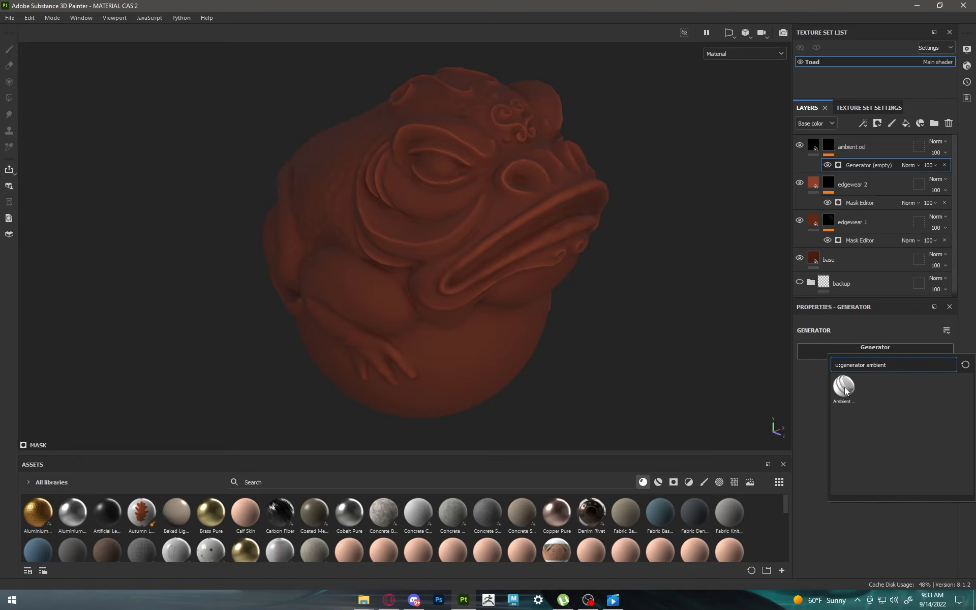
left_click(844, 387)
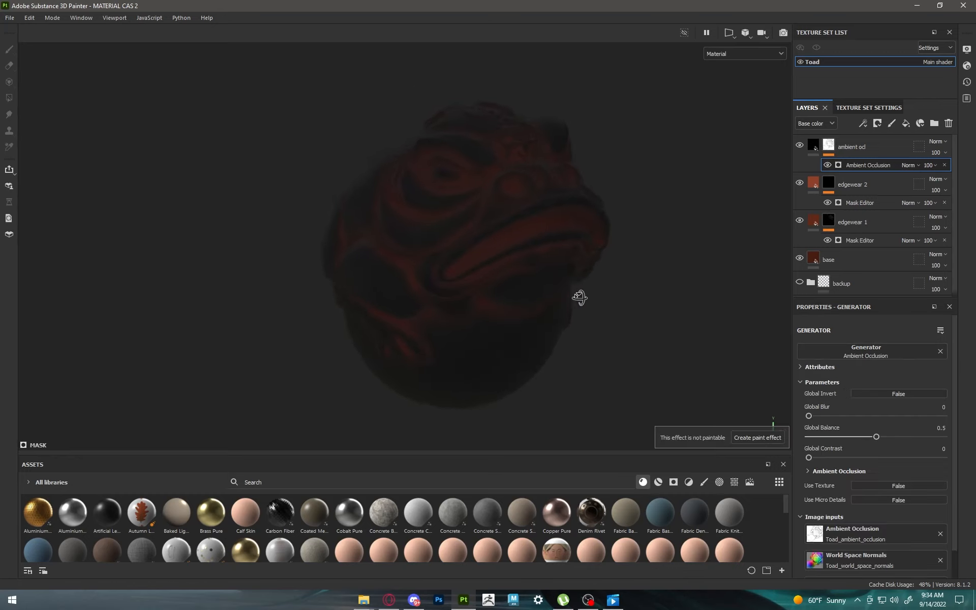
Step: Turn on the Ambient Occlusion generator's global invert and toggle the layer's visibility to compare the effect
left_click_drag(580, 298, 661, 254, "alt")
left_click(899, 394)
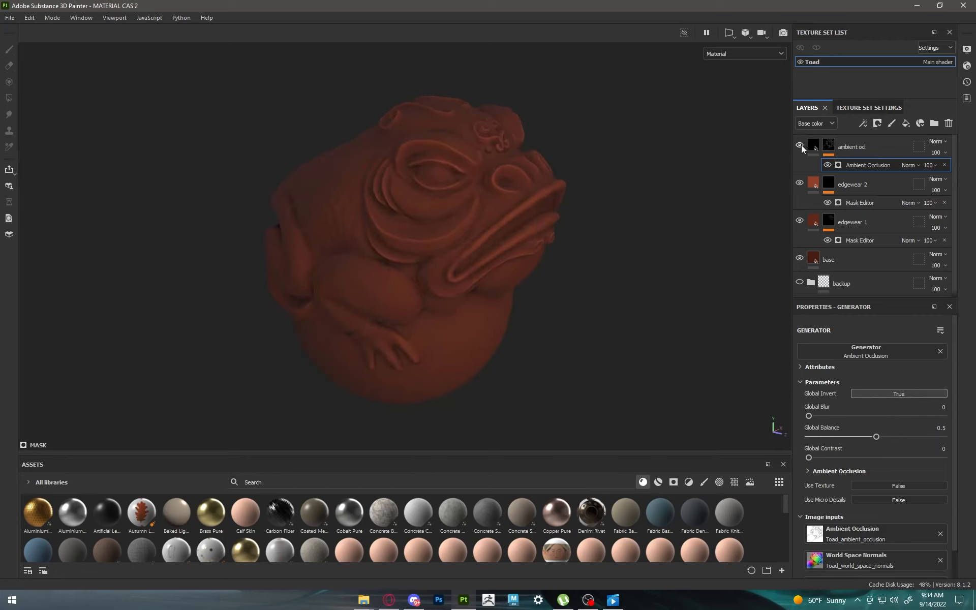
left_click(800, 146)
left_click_drag(601, 248, 488, 258, "alt")
Step: Add a new fill layer above the ambient ocl layer and rename it dirt
left_click(858, 152)
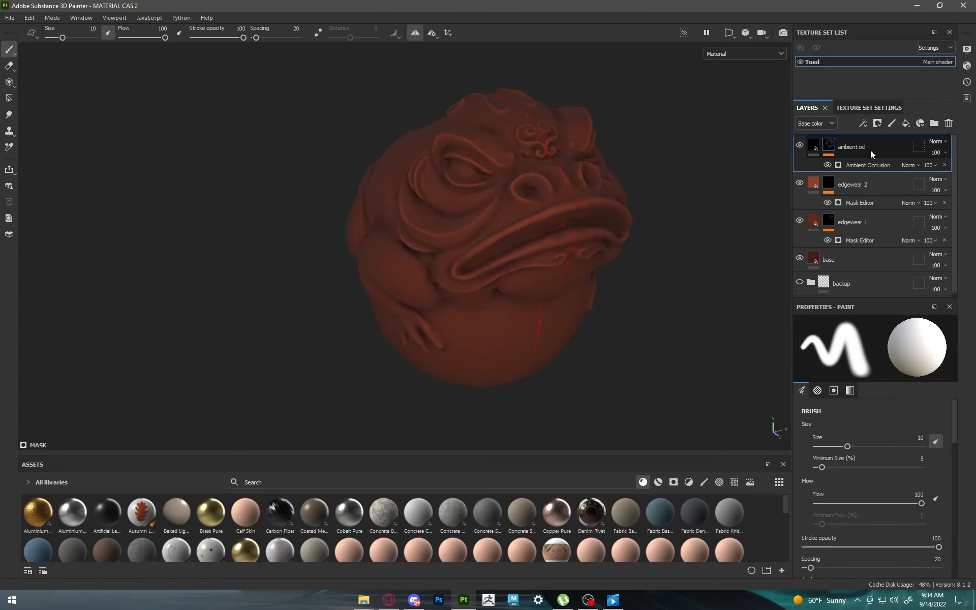
left_click(906, 127)
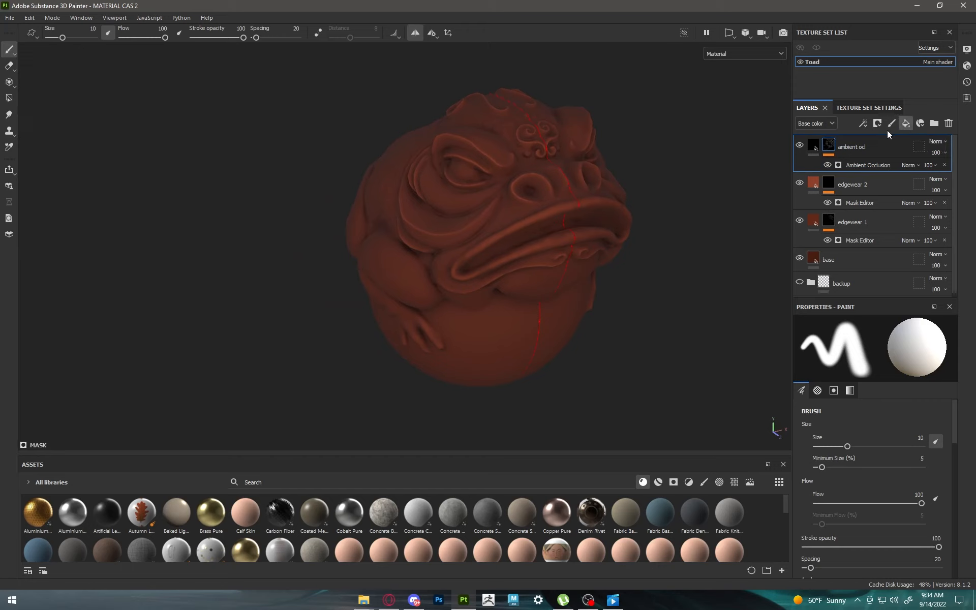
double_click(835, 148)
type("dir")
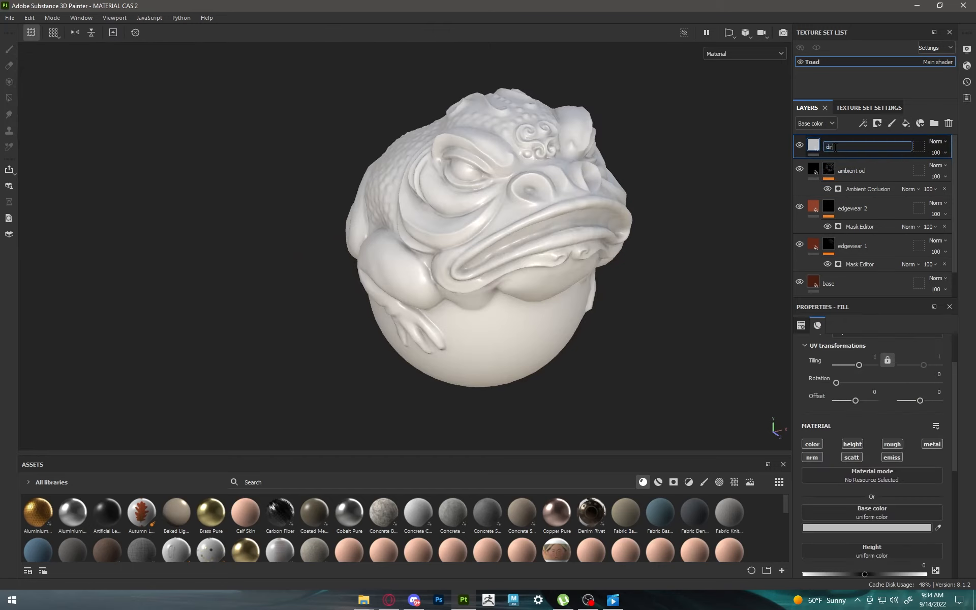
type("t")
key("Return")
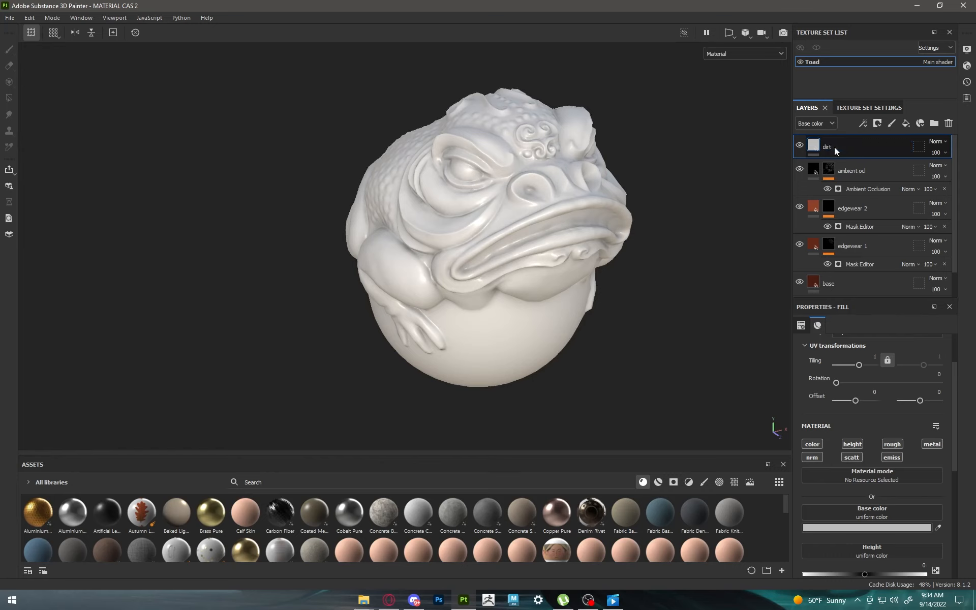
Step: Keep only the color channel active on the dirt layer, sample the base layer's color and darken it to 2B0F07
left_click(857, 444)
left_click(892, 444)
left_click(932, 444)
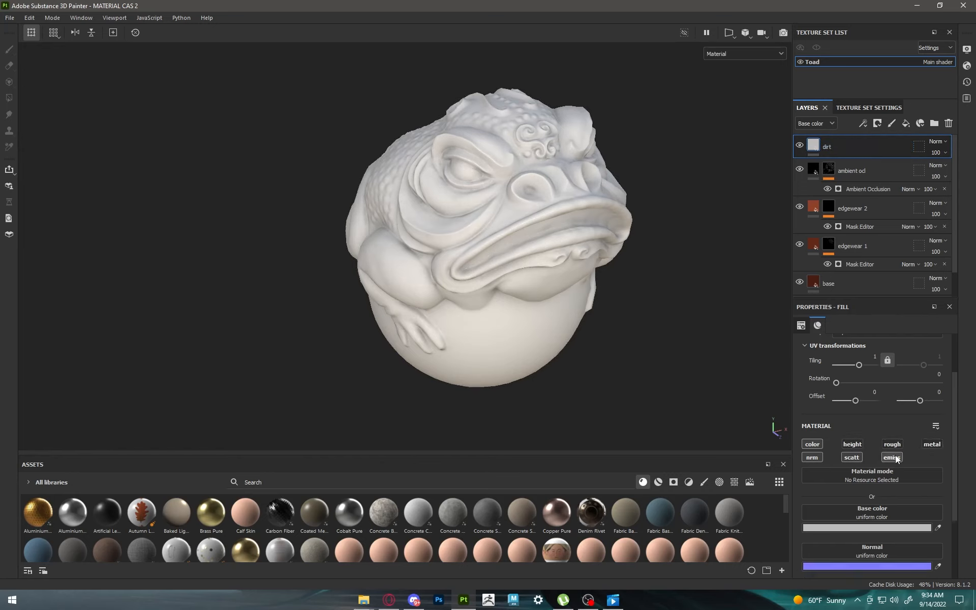
left_click(815, 458)
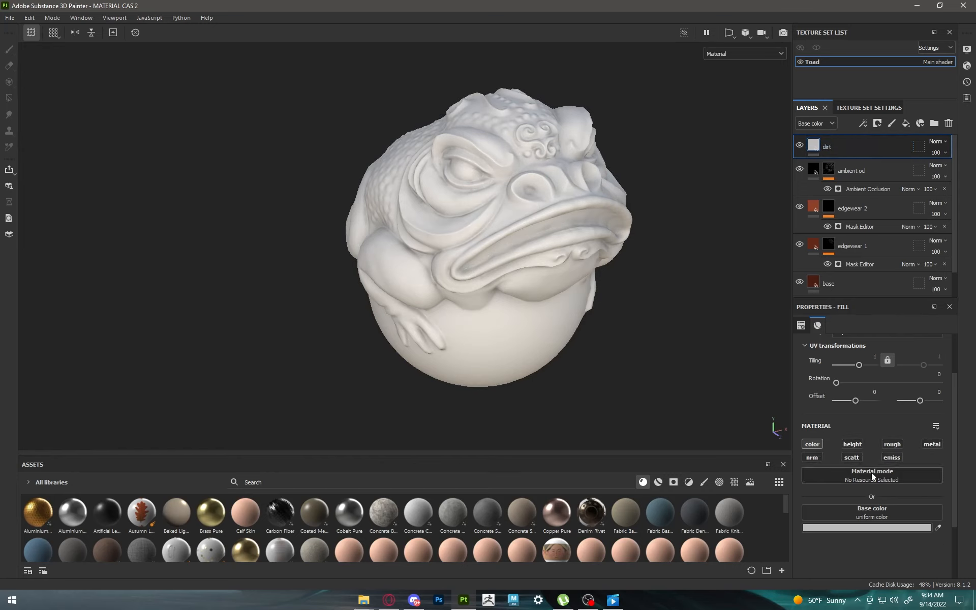
left_click(938, 528)
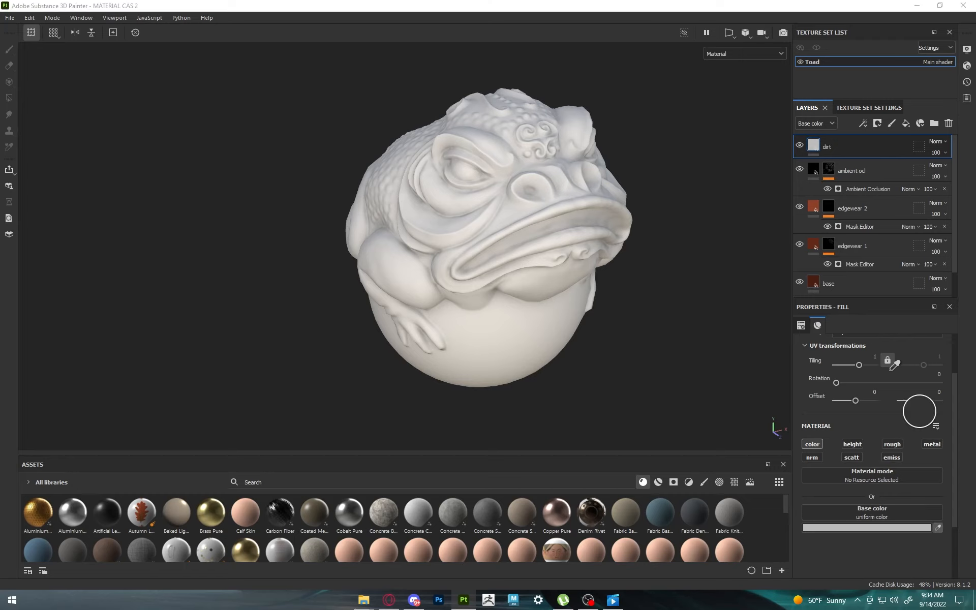
left_click(816, 279)
left_click(864, 527)
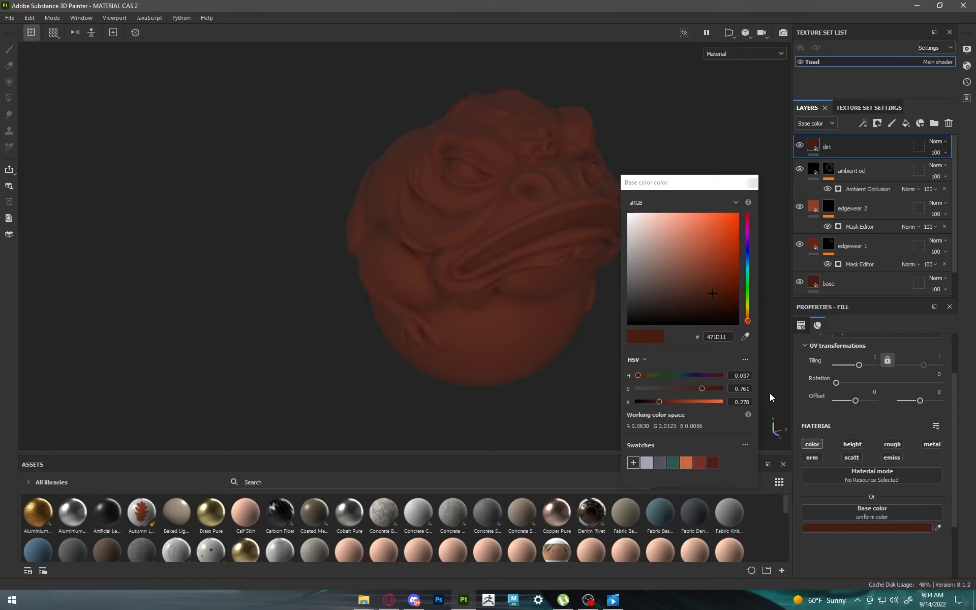
left_click_drag(715, 300, 721, 306)
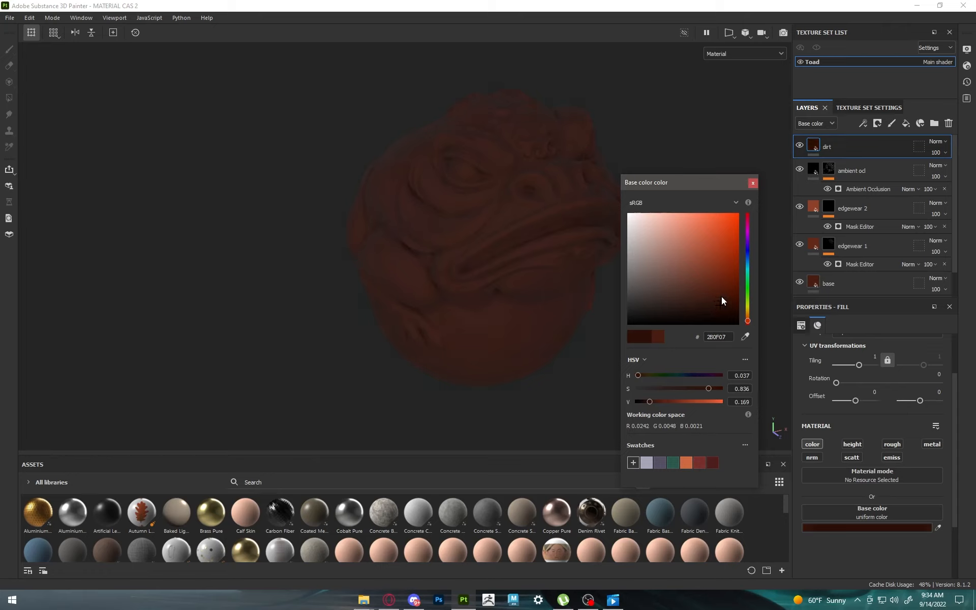
left_click(752, 184)
Step: Add a black mask with a Dirt generator to the dirt layer
left_click(877, 123)
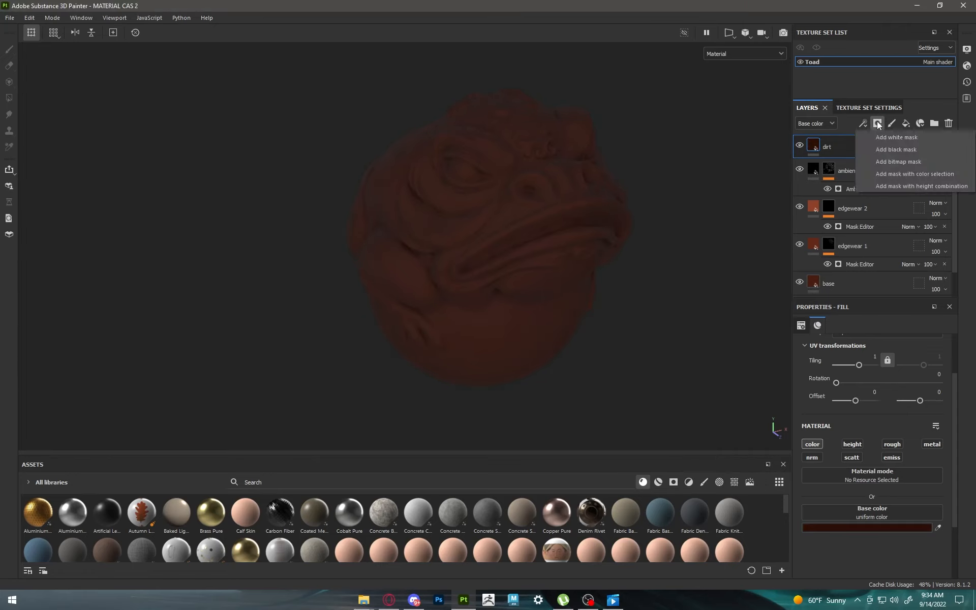
left_click(888, 149)
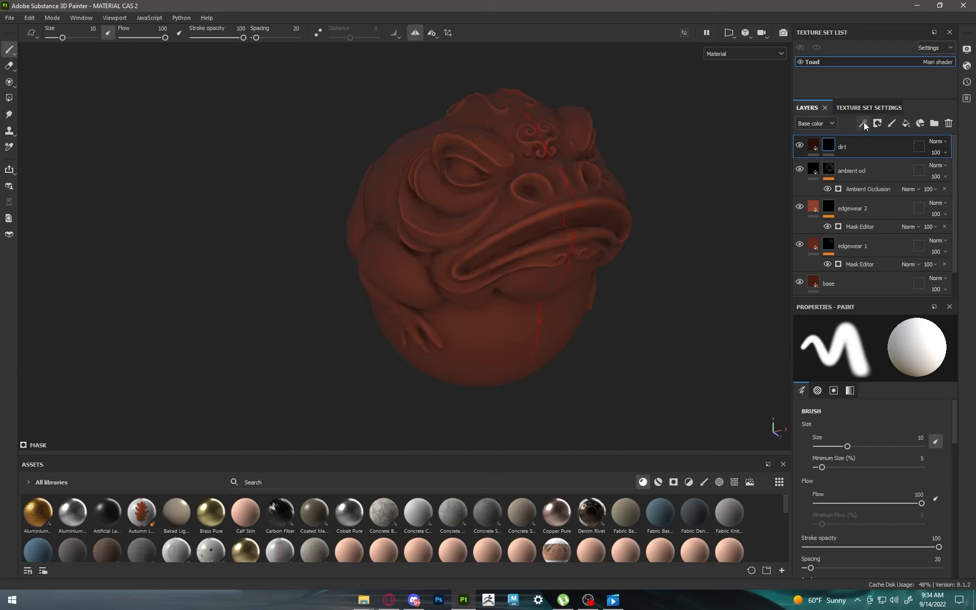
left_click(864, 122)
left_click(883, 137)
left_click(878, 347)
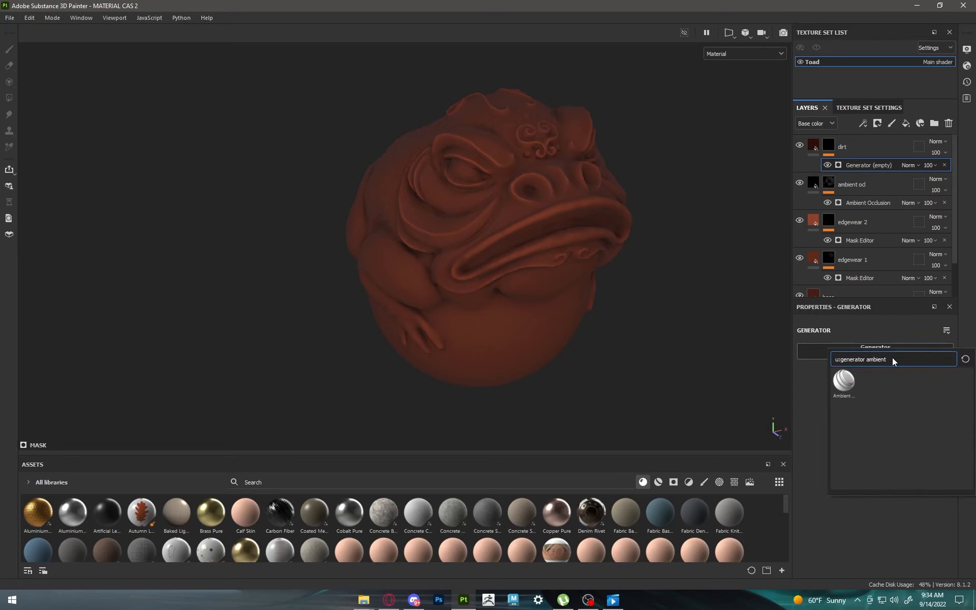
key("BackSpace")
key("BackSpace")
key("BackSpace")
key("BackSpace")
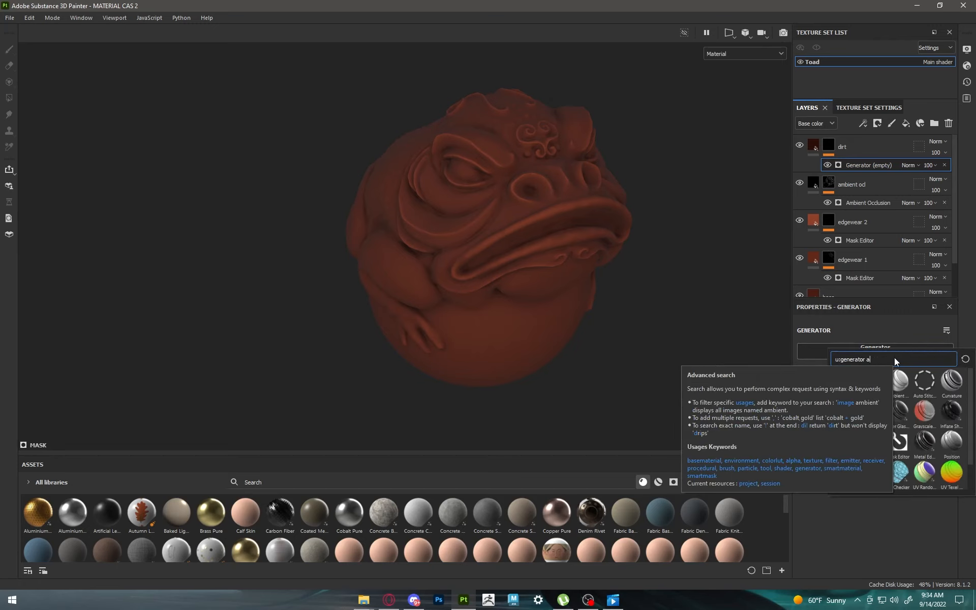
type("dirt")
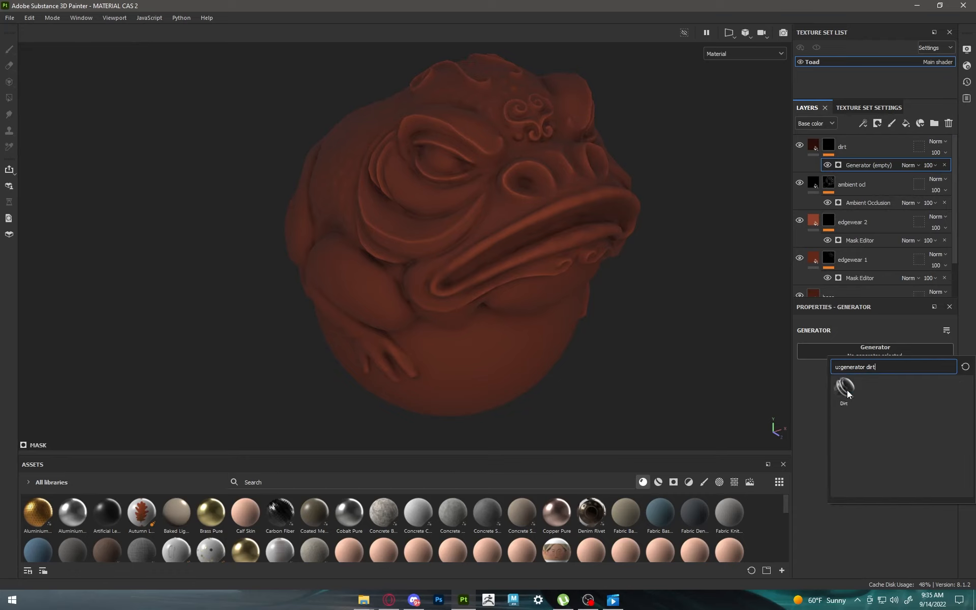
left_click(848, 394)
Step: Tune the Dirt generator to dirt level 0.55, dirt contrast 0.63 and grunge amount 0.49
scroll(721, 310, "down", 1)
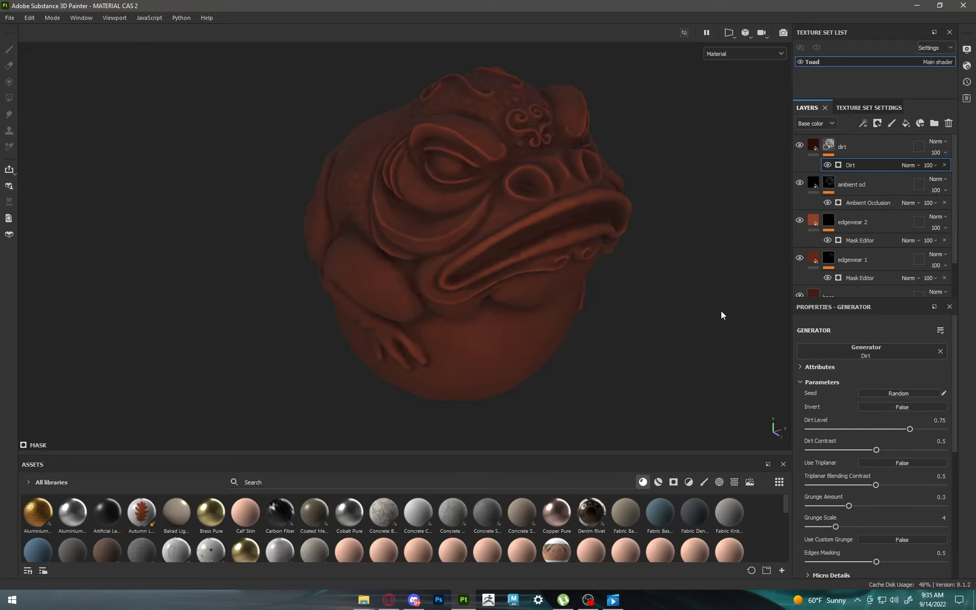
scroll(721, 310, "up", 2)
left_click_drag(911, 429, 901, 430)
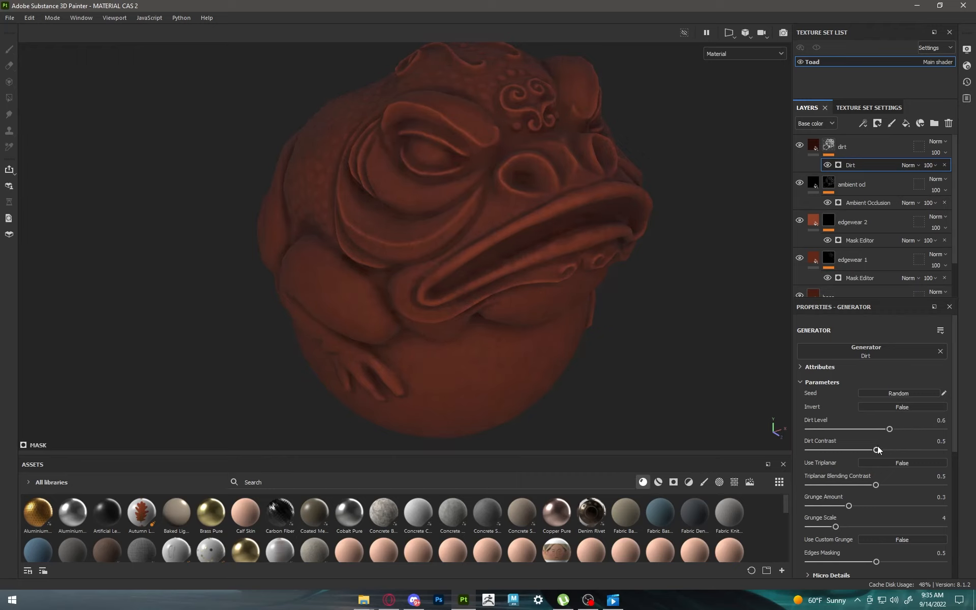
left_click_drag(876, 450, 893, 450)
mouse_move(870, 499)
left_mouse_down()
mouse_move(877, 497)
mouse_move(854, 493)
left_mouse_up()
left_click_drag(891, 424, 783, 426)
mouse_move(896, 450)
left_mouse_down()
mouse_move(793, 450)
mouse_move(941, 450)
mouse_move(882, 453)
left_mouse_up()
left_click_drag(859, 507, 887, 504)
left_click_drag(810, 429, 883, 429)
left_click_drag(887, 506, 848, 503)
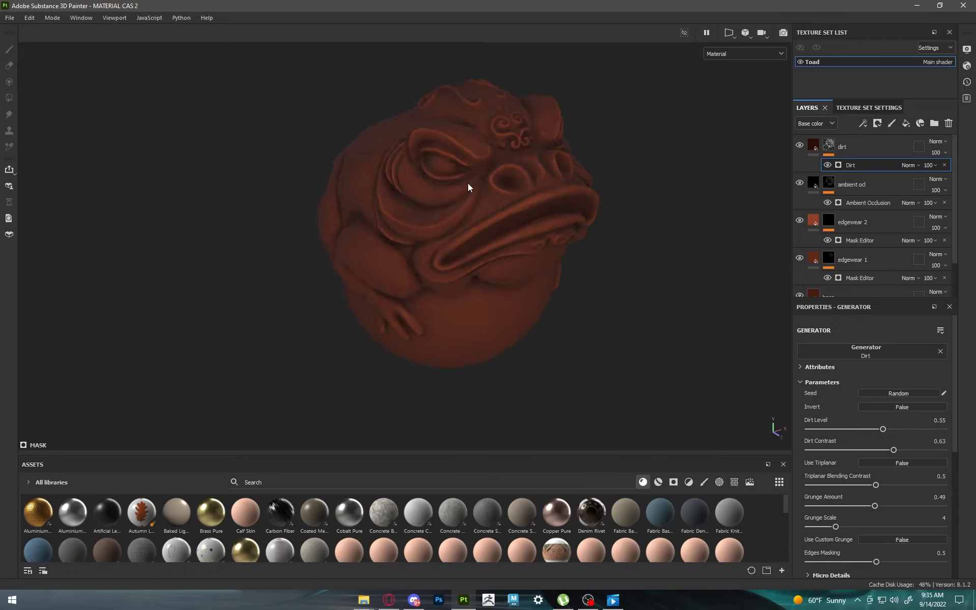
left_click_drag(468, 184, 502, 249, "alt")
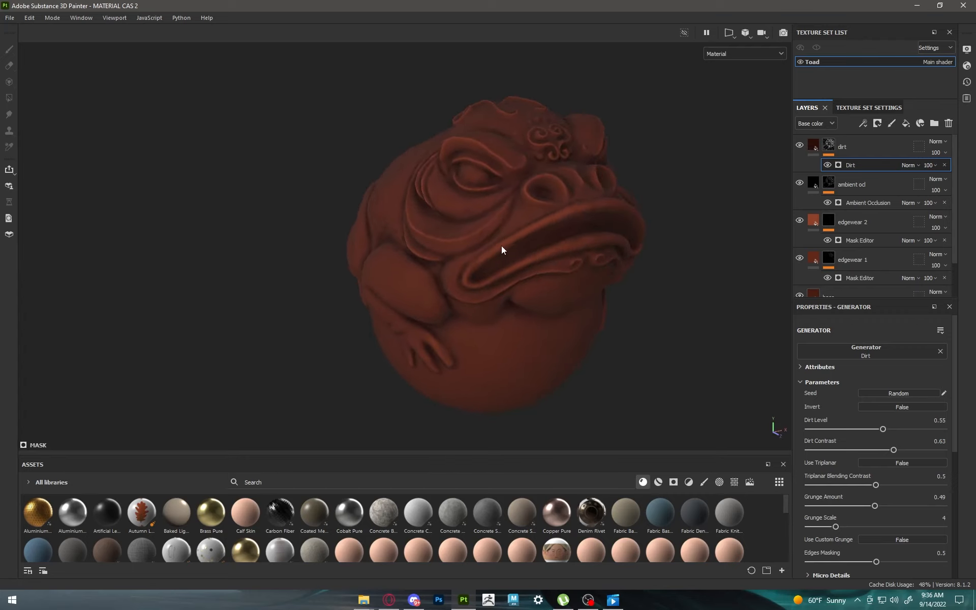
Step: Set the base layer's base color to the slightly less saturated reddish brown 461E13
left_click(864, 146)
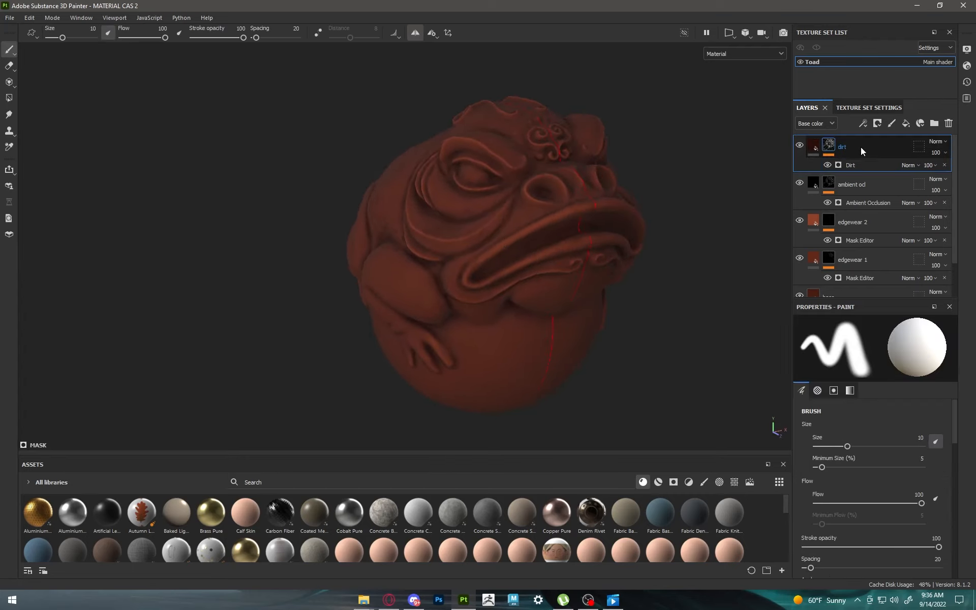
left_click_drag(678, 294, 641, 301, "alt")
scroll(867, 221, "down", 2)
left_click(839, 256)
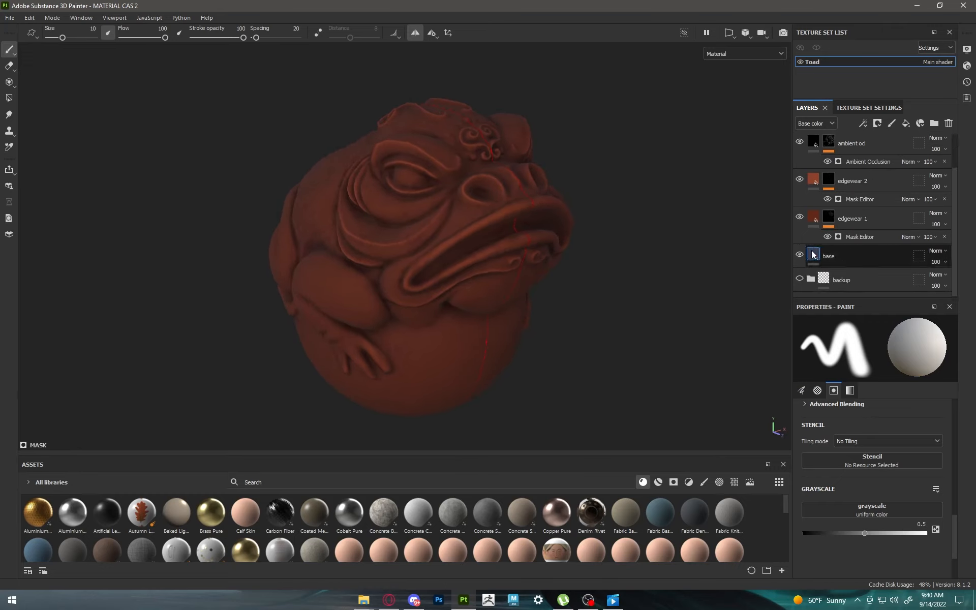
left_click(864, 528)
mouse_move(706, 291)
left_mouse_down()
mouse_move(697, 290)
mouse_move(708, 294)
left_mouse_up()
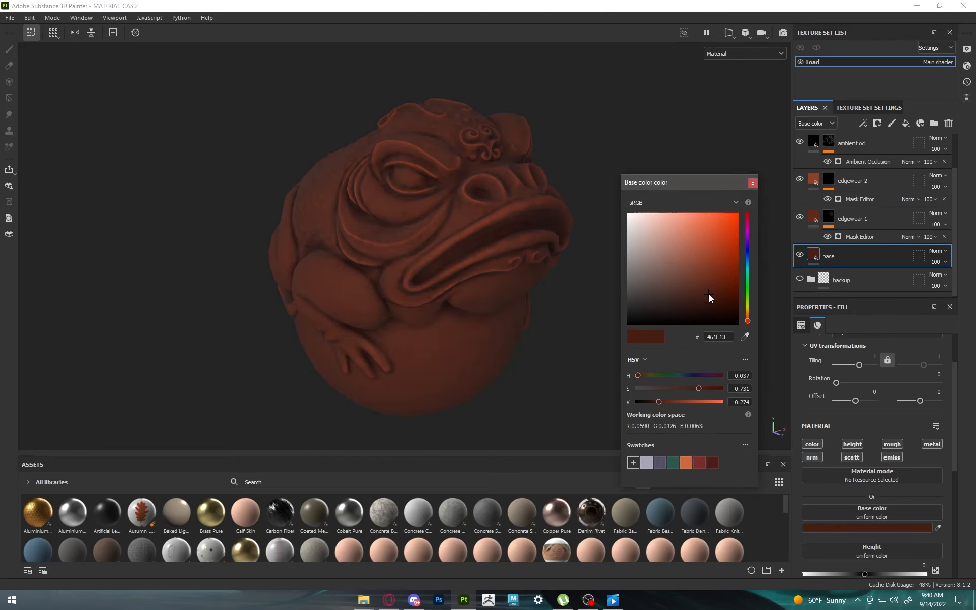
left_click(753, 182)
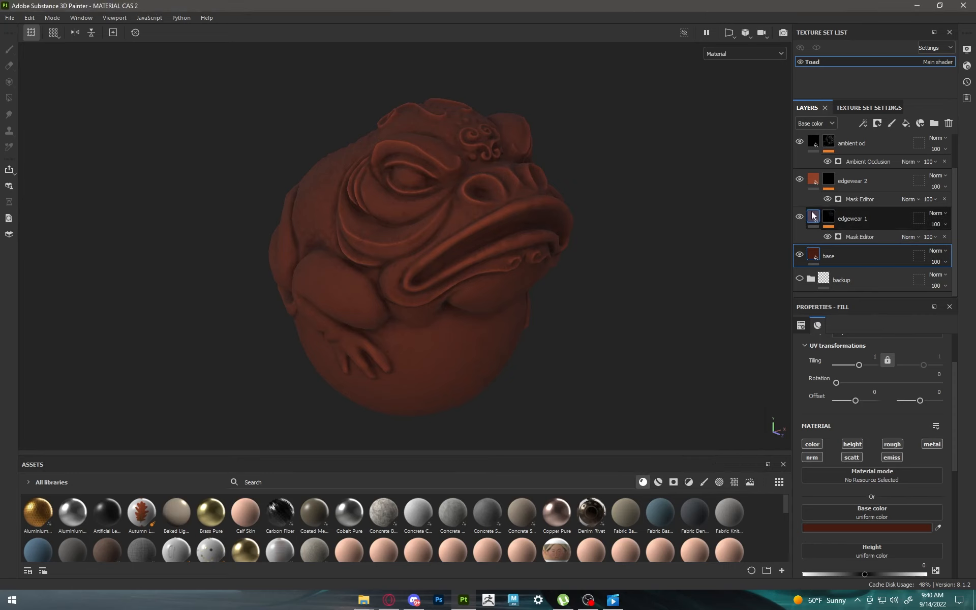
Step: Set the edgewear 1 layer's base color to the softer reddish brown 5D2A1B
left_click(812, 216)
left_click(869, 526)
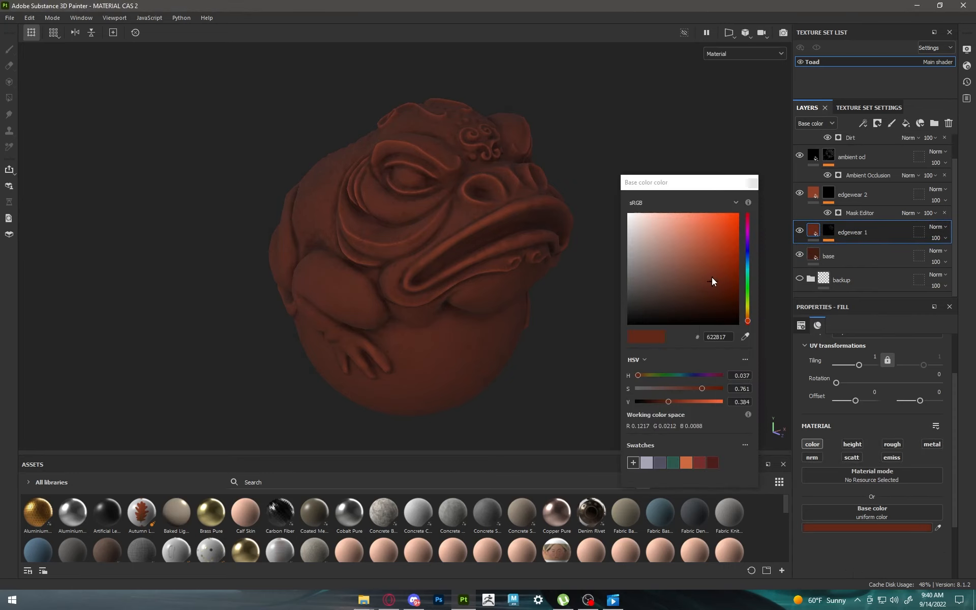
left_click_drag(711, 279, 706, 283)
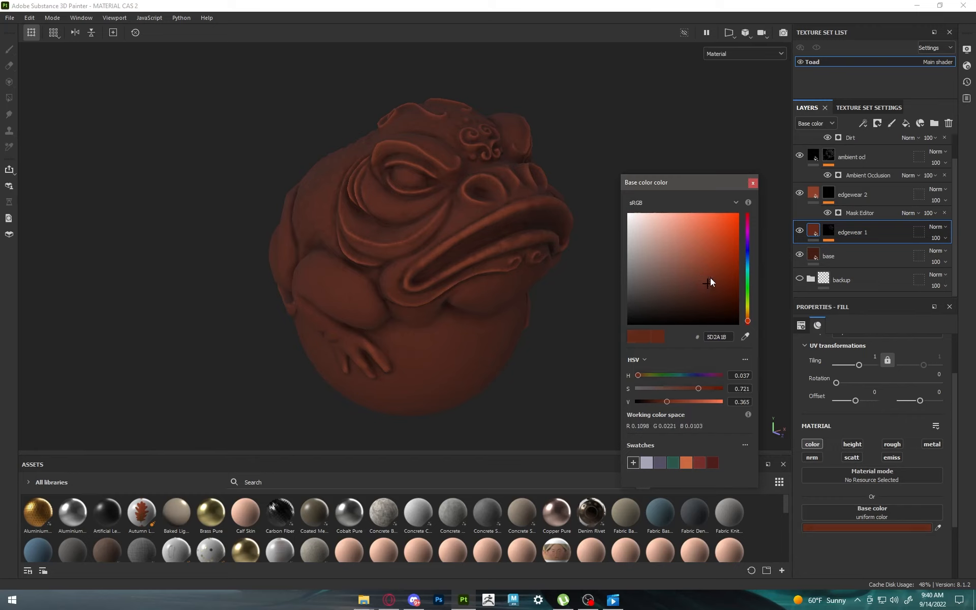
left_click(753, 183)
Step: Add a new fill layer above the dirt layer and keep only its color channel active
scroll(863, 219, "up", 1)
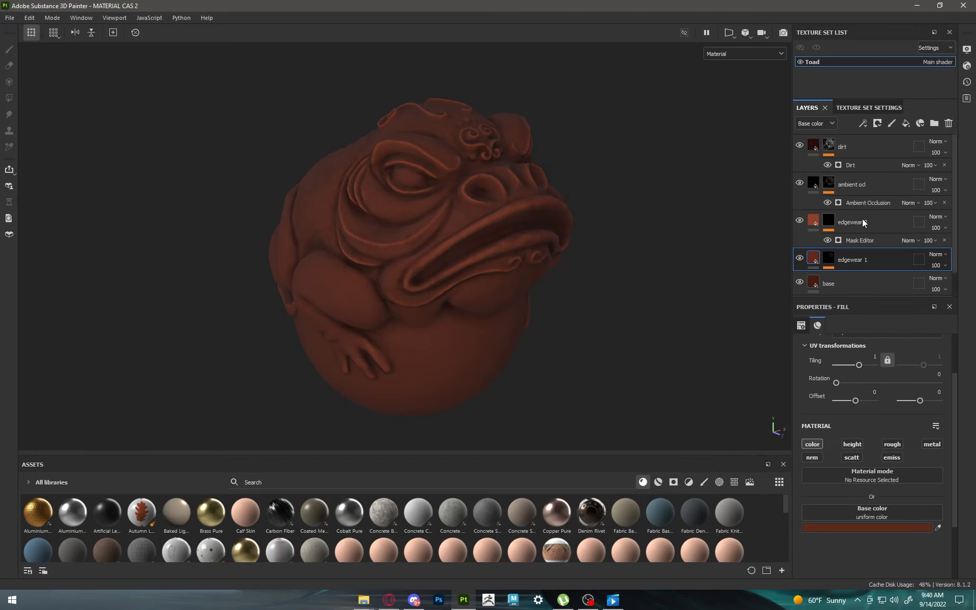
left_click(859, 151)
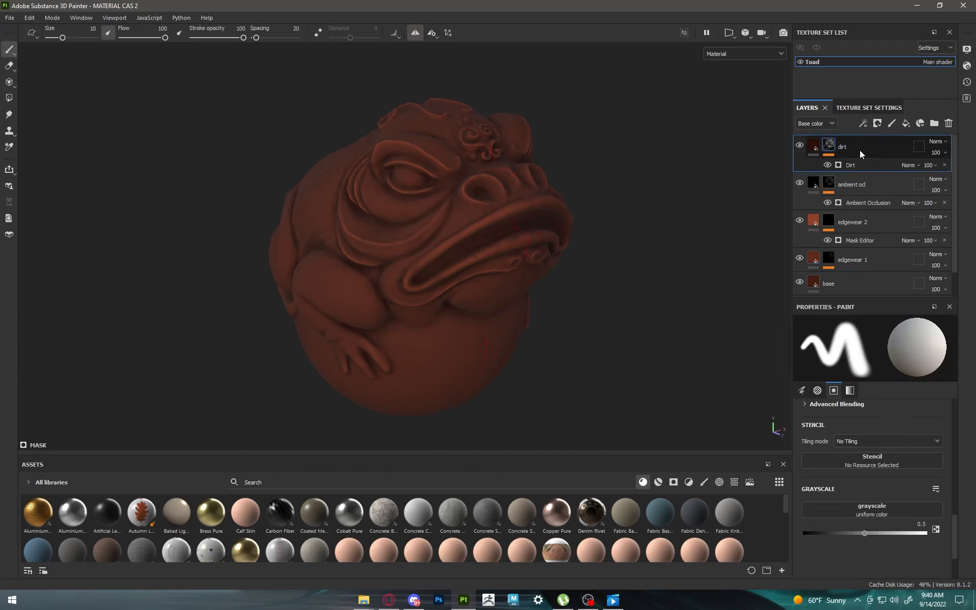
left_click(906, 124)
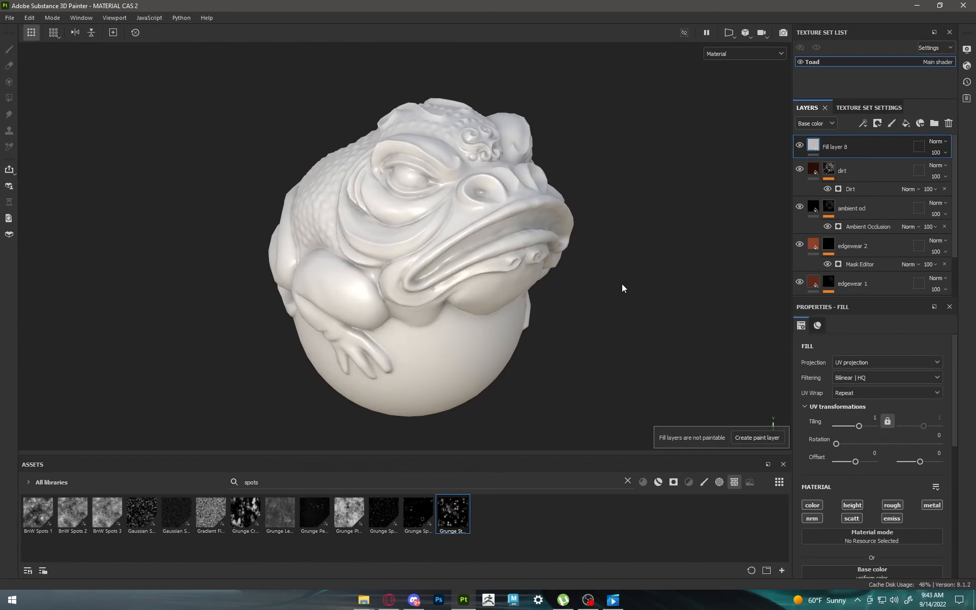
left_click_drag(621, 284, 549, 278, "alt")
left_click(857, 504)
left_click(896, 505)
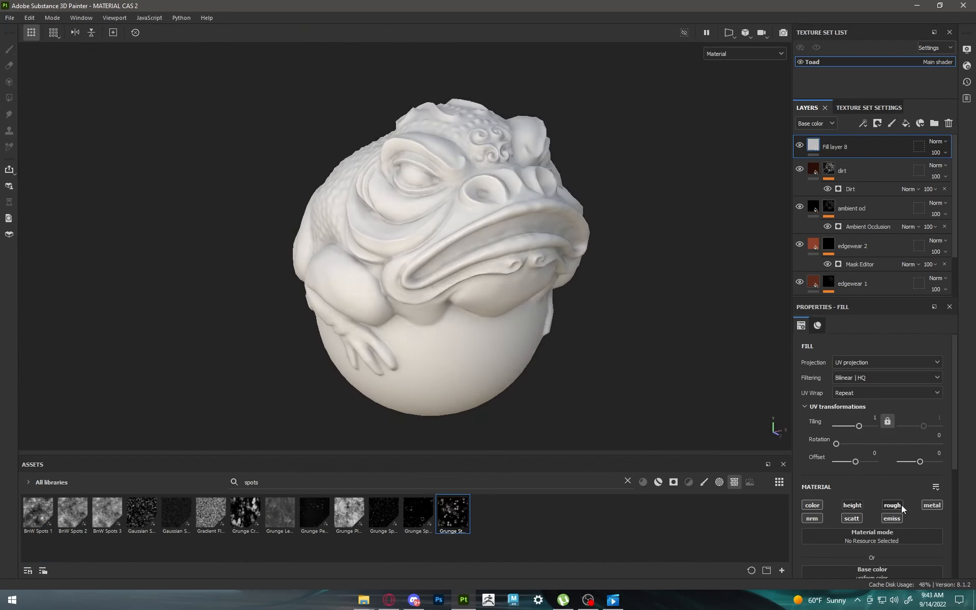
left_click(932, 506)
left_click(894, 521)
left_click(856, 518)
left_click(805, 517)
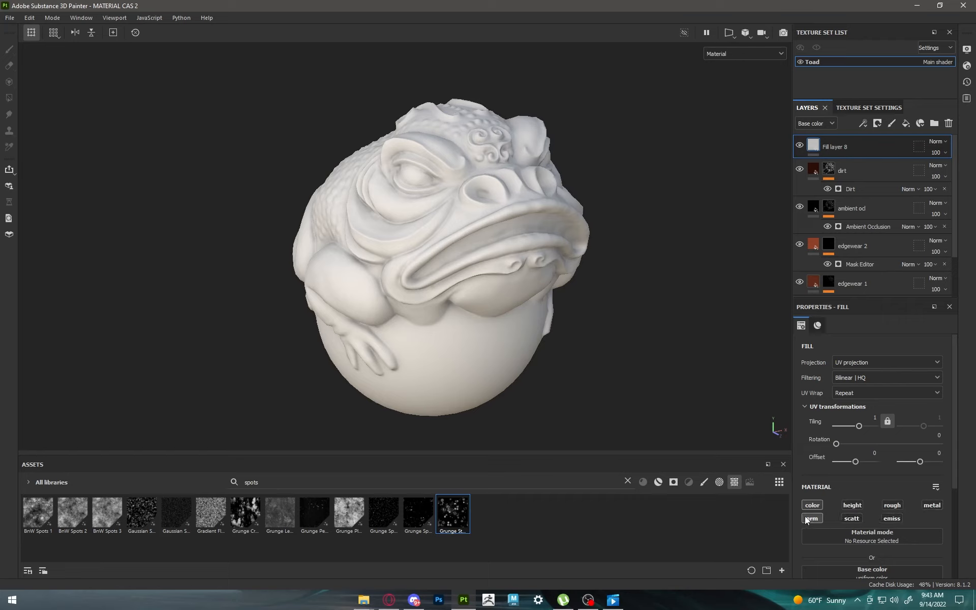
Step: Give the new top fill layer a black mask containing a fill effect that uses the Grunge Spots texture
left_click_drag(500, 229, 442, 230, "alt")
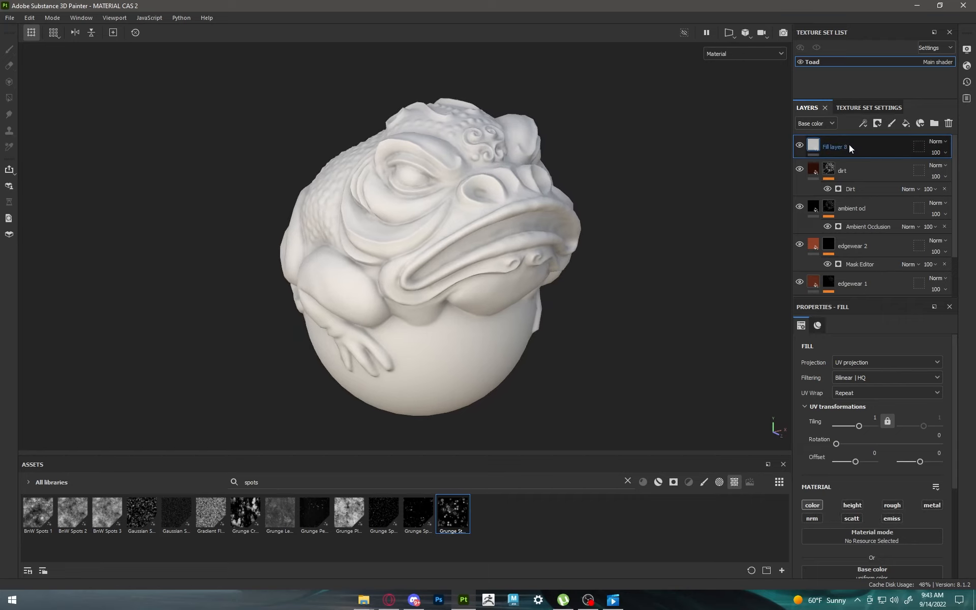
left_click(878, 123)
left_click(888, 149)
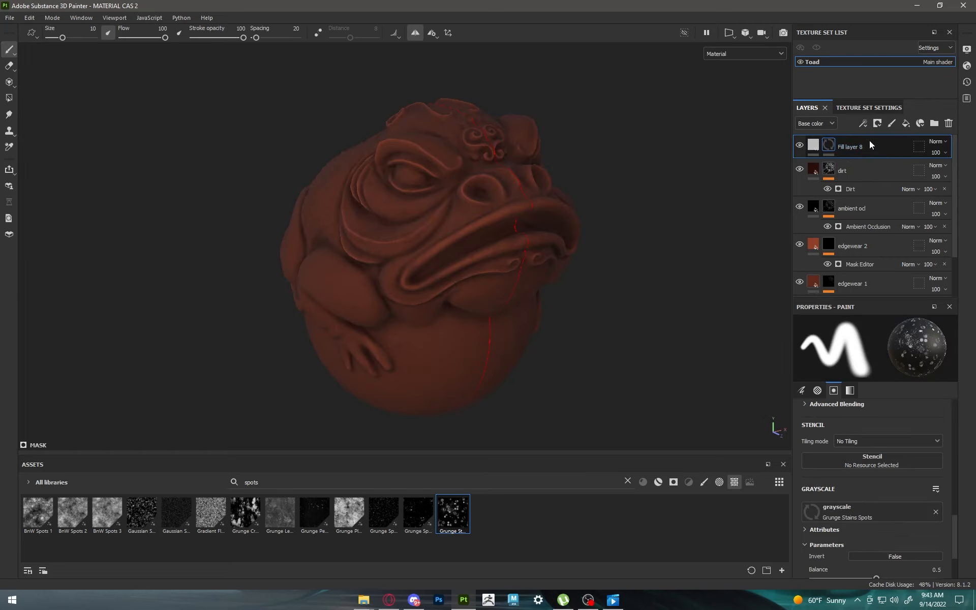
left_click(862, 124)
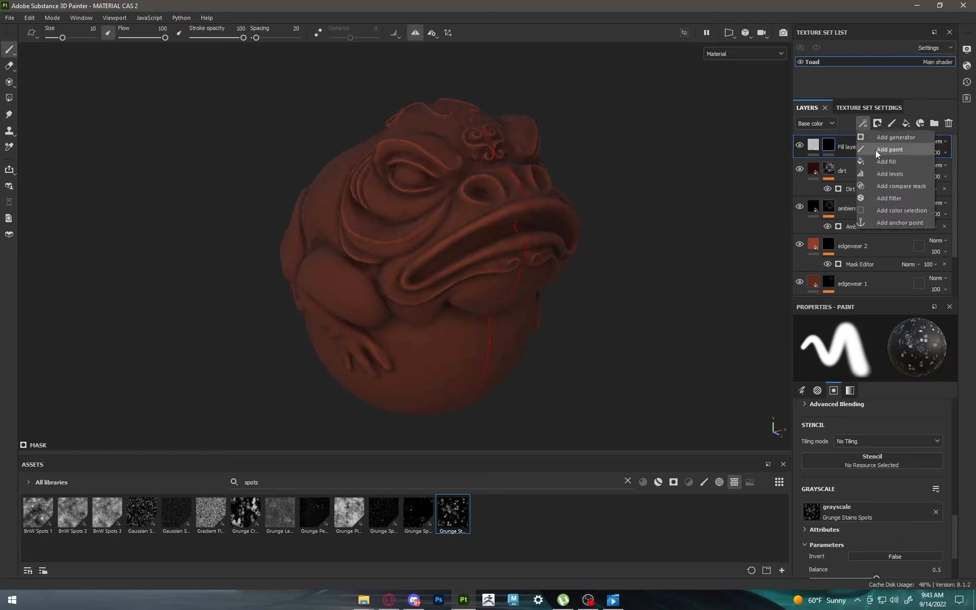
left_click(884, 161)
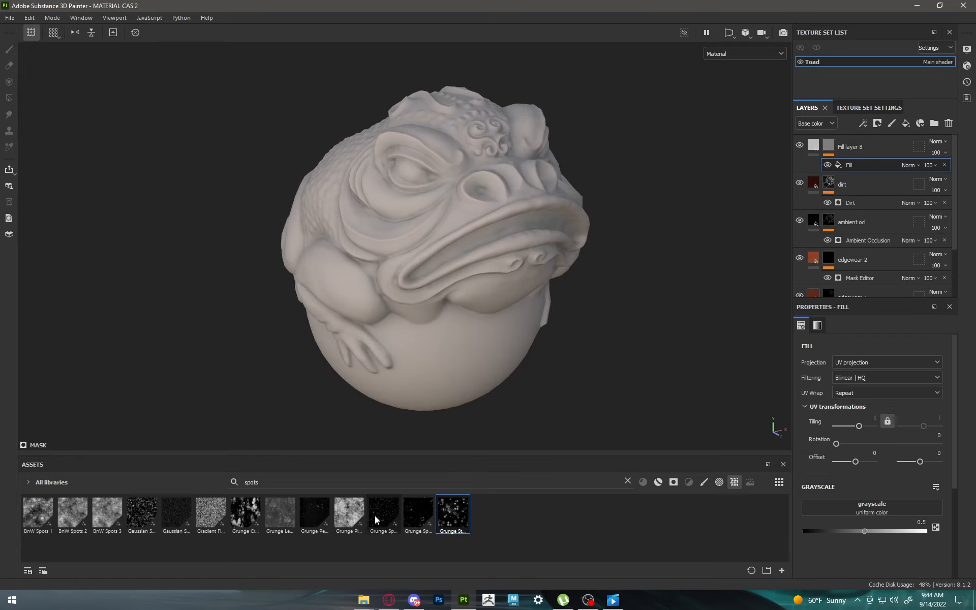
left_click_drag(374, 516, 872, 510)
scroll(513, 243, "down", 1)
scroll(514, 244, "up", 1)
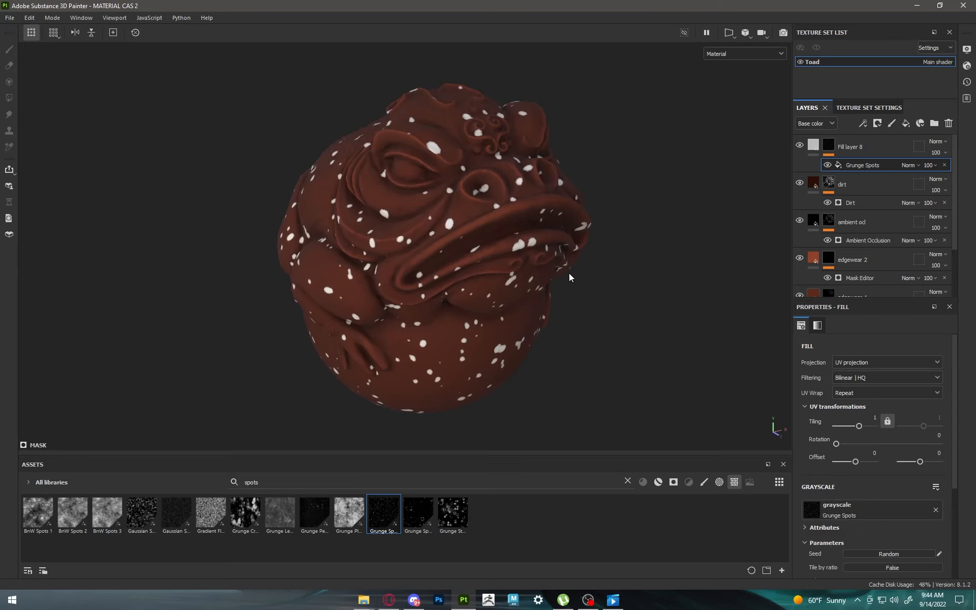
Step: Switch the Grunge Spots mask fill to tri-planar projection
left_click(864, 362)
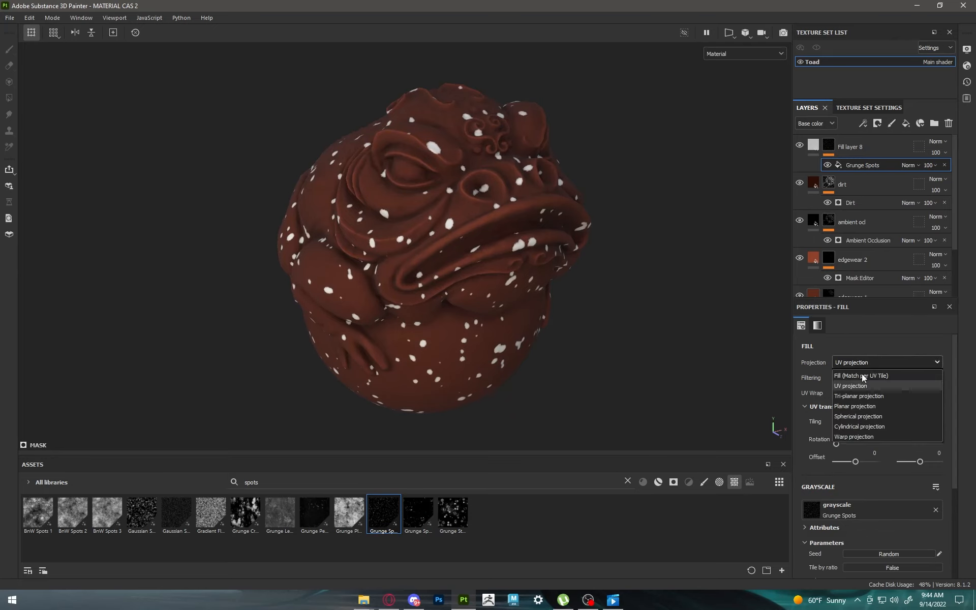
left_click(857, 399)
scroll(488, 205, "down", 3)
scroll(488, 205, "up", 4)
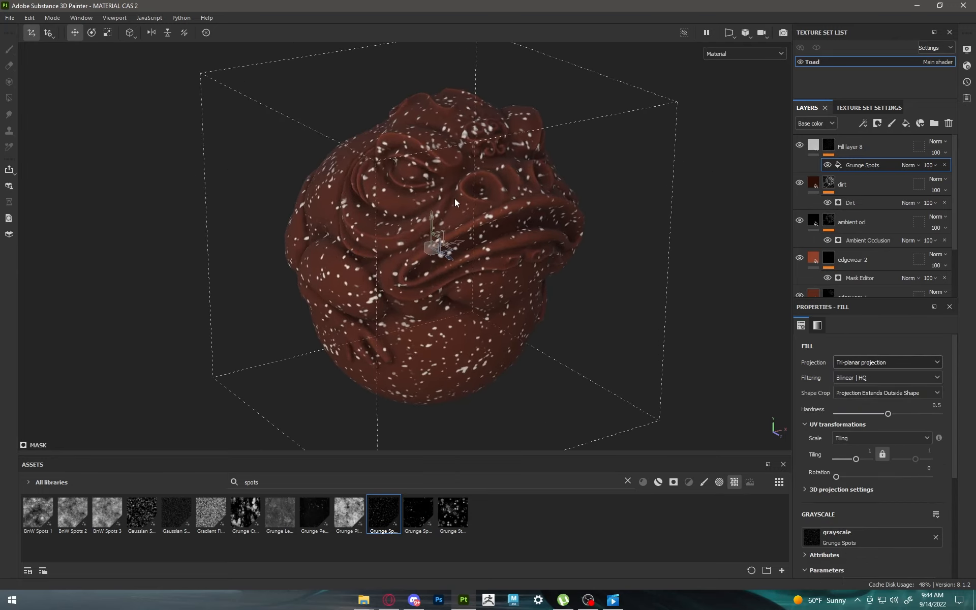
Step: Set the Grunge Spots mask fill's tiling to 0.62 and add a Blur Directional filter above it in the mask
left_click_drag(488, 205, 635, 259, "alt")
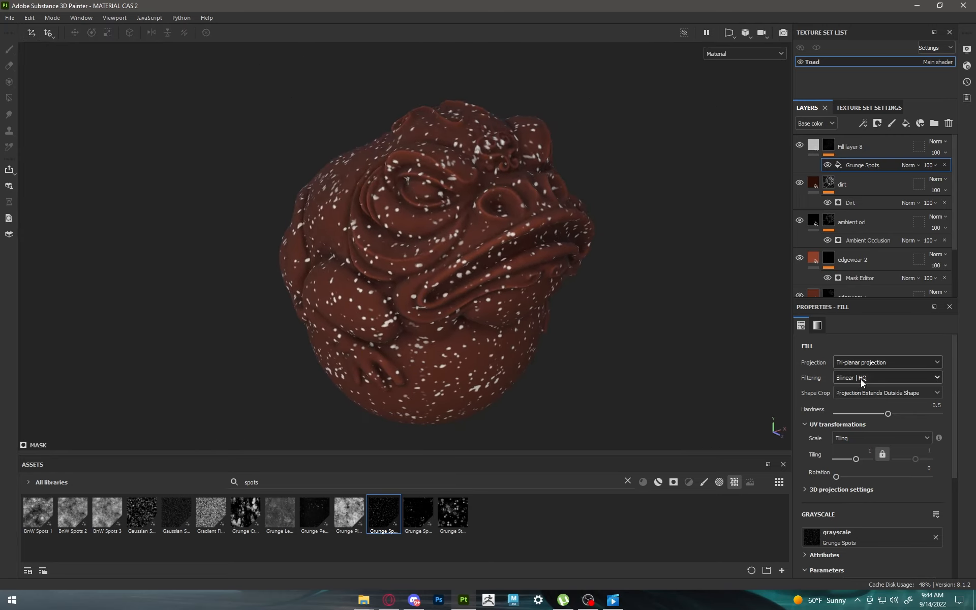
left_click_drag(856, 463, 855, 460)
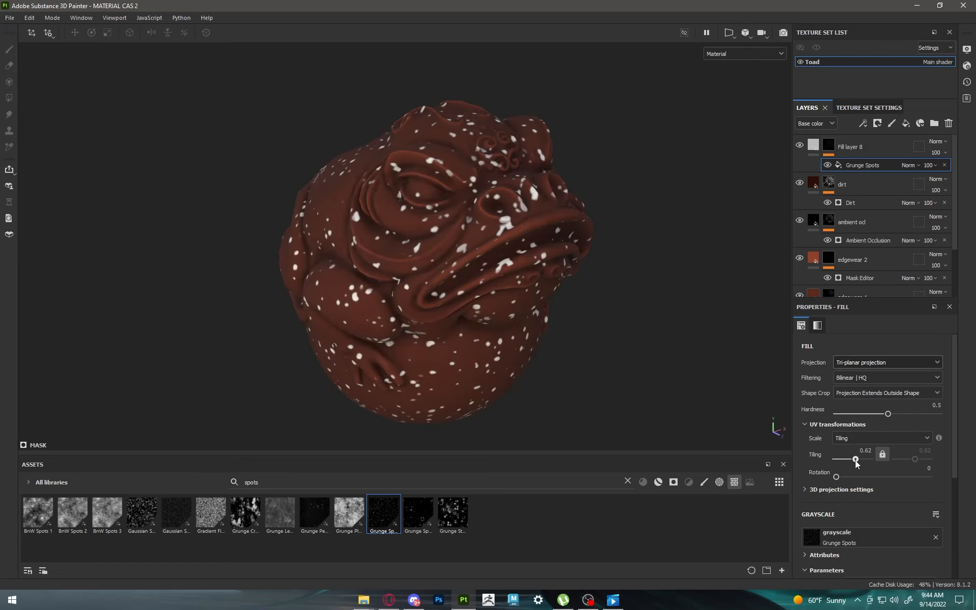
left_click(863, 124)
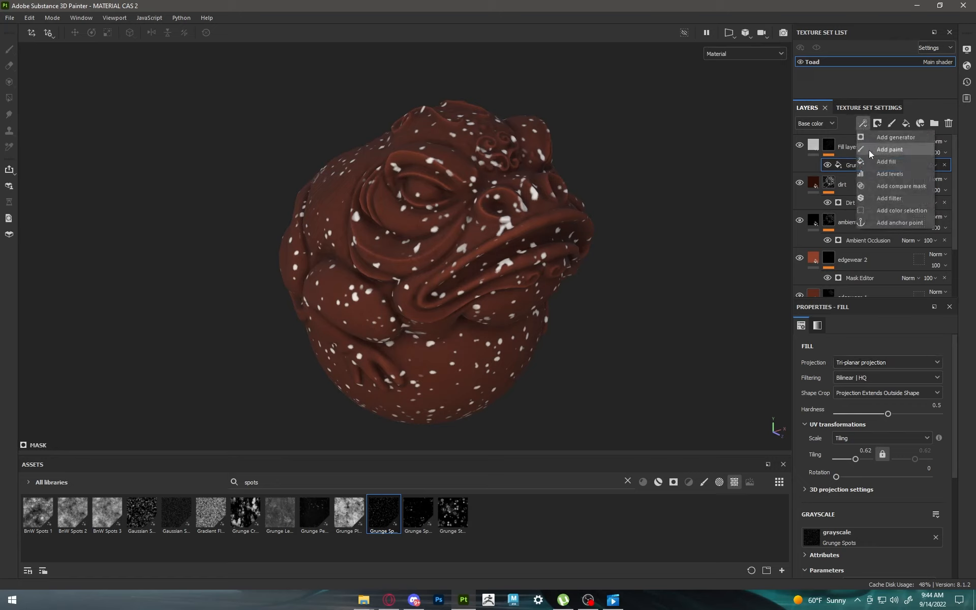
left_click(881, 198)
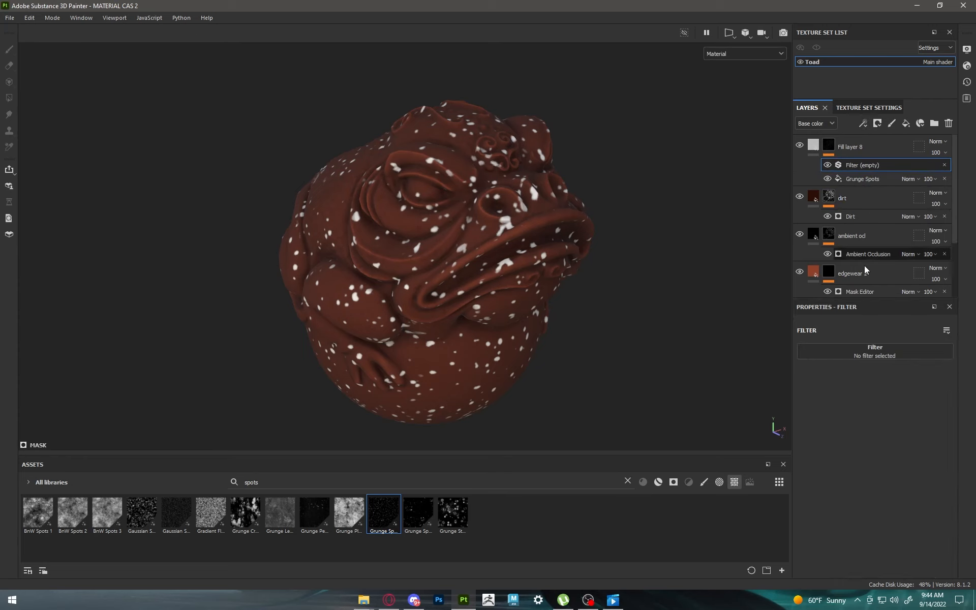
left_click(873, 349)
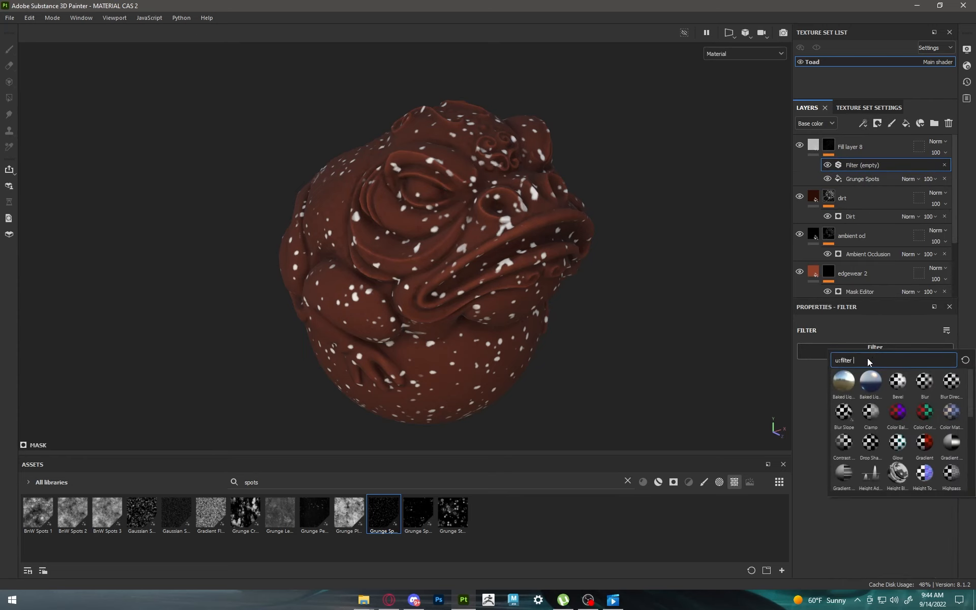
type("blur")
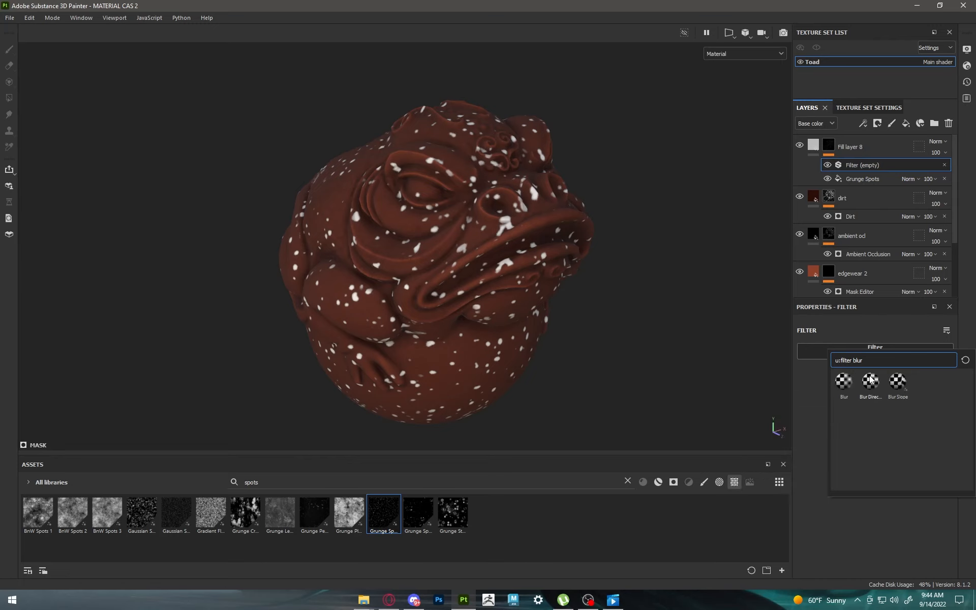
left_click(870, 380)
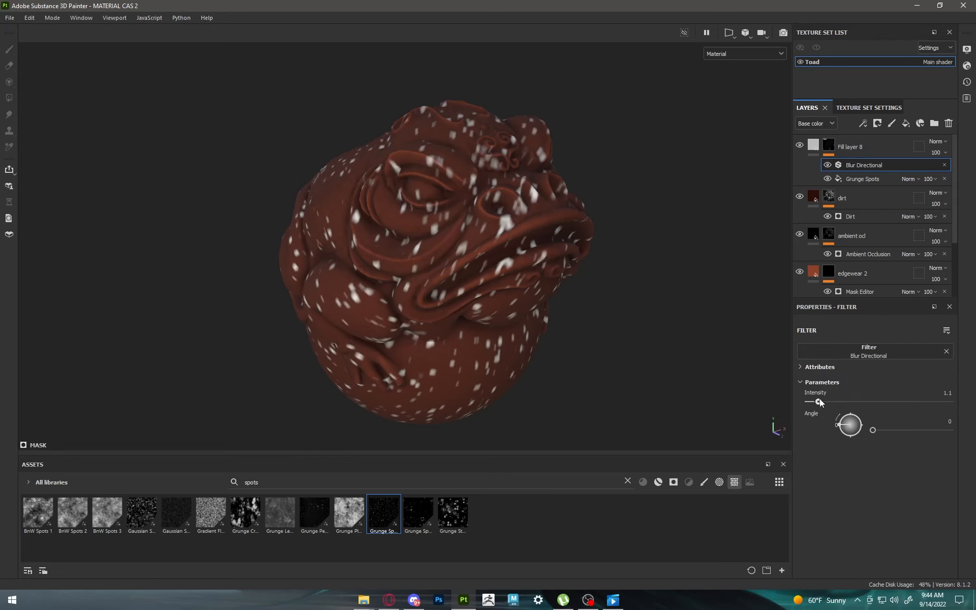
Step: Set the directional blur's intensity to 16 and its angle to 43 to stretch the spots into diagonal streaks
left_click_drag(819, 400, 975, 407)
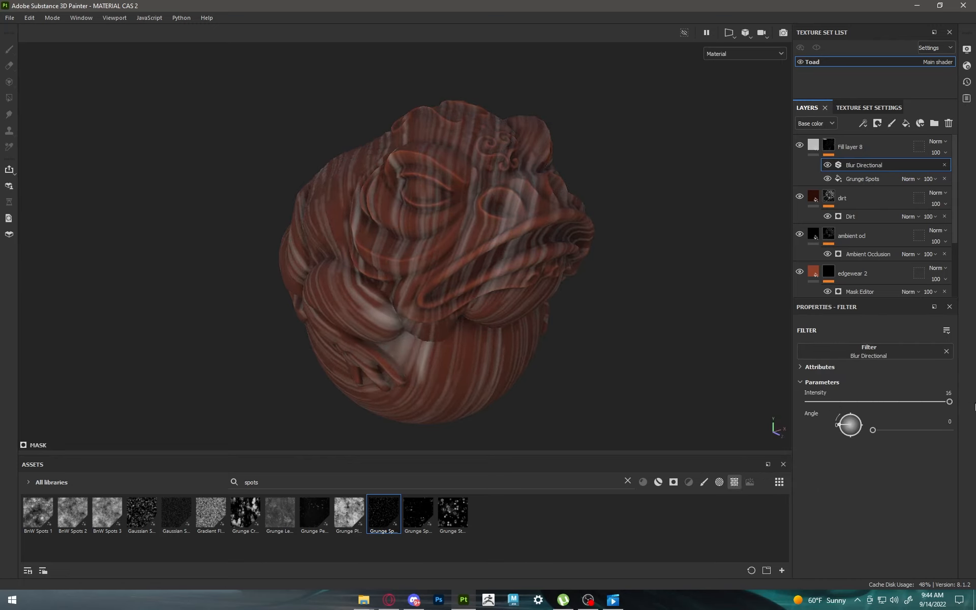
left_click_drag(873, 431, 880, 430)
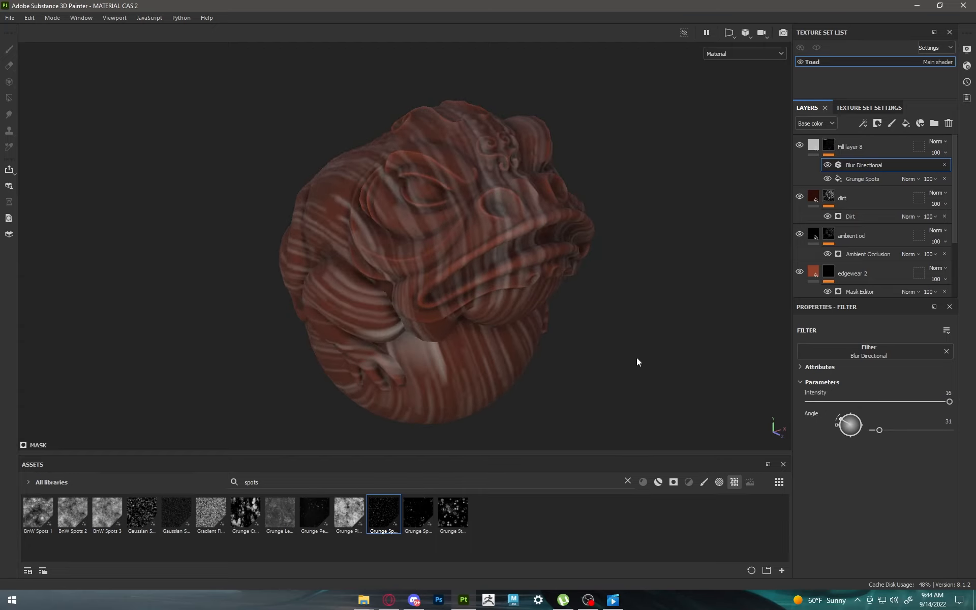
left_click_drag(637, 361, 534, 352, "alt")
left_click_drag(879, 431, 883, 430)
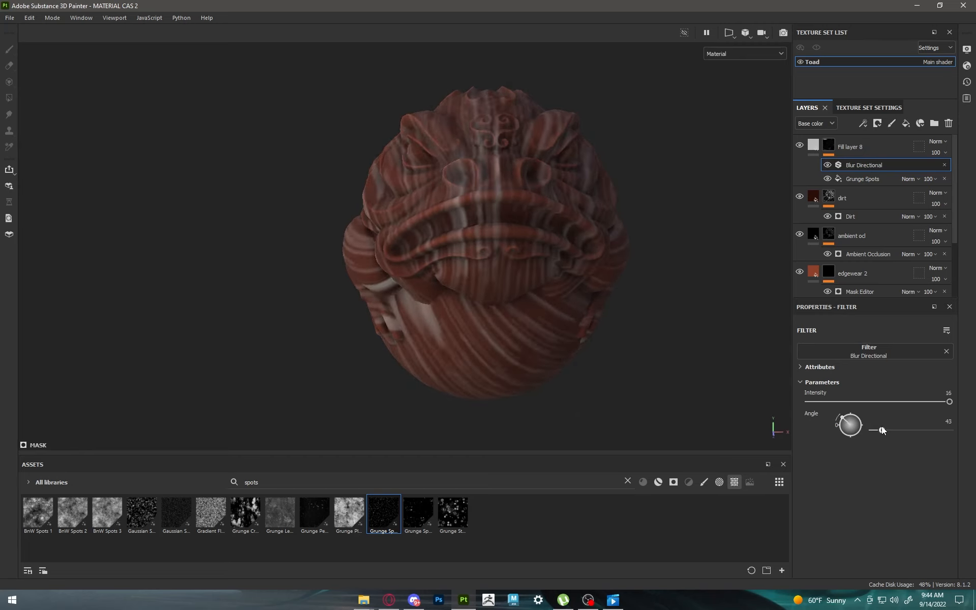
mouse_move(636, 325)
left_mouse_down("alt")
mouse_move(582, 309)
mouse_move(741, 284)
mouse_move(647, 335)
left_mouse_up("alt")
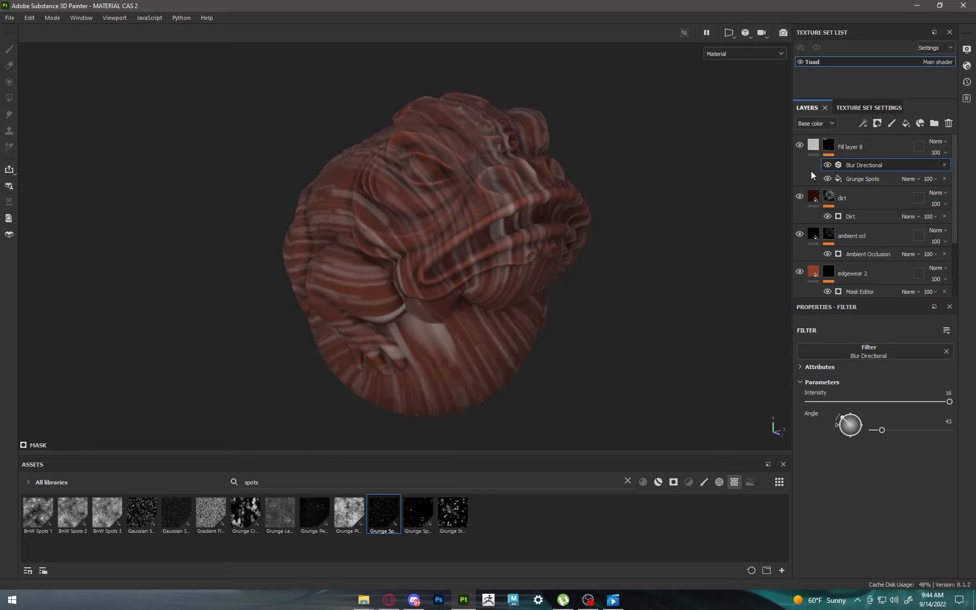
Step: Set the Grunge Spots tiling to 2.29 and give the top fill layer the salmon base color C68972
left_click(846, 176)
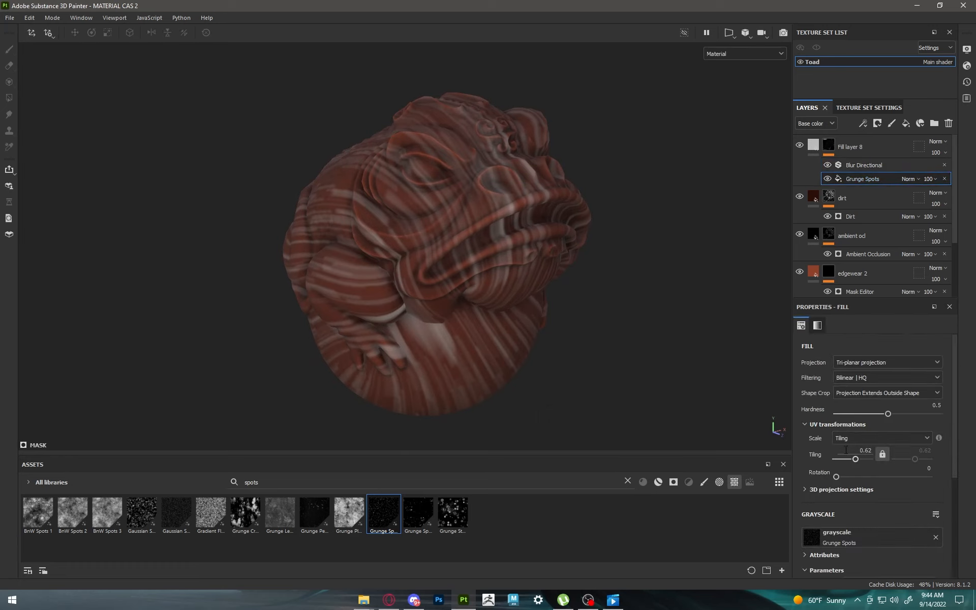
left_click_drag(856, 459, 856, 459)
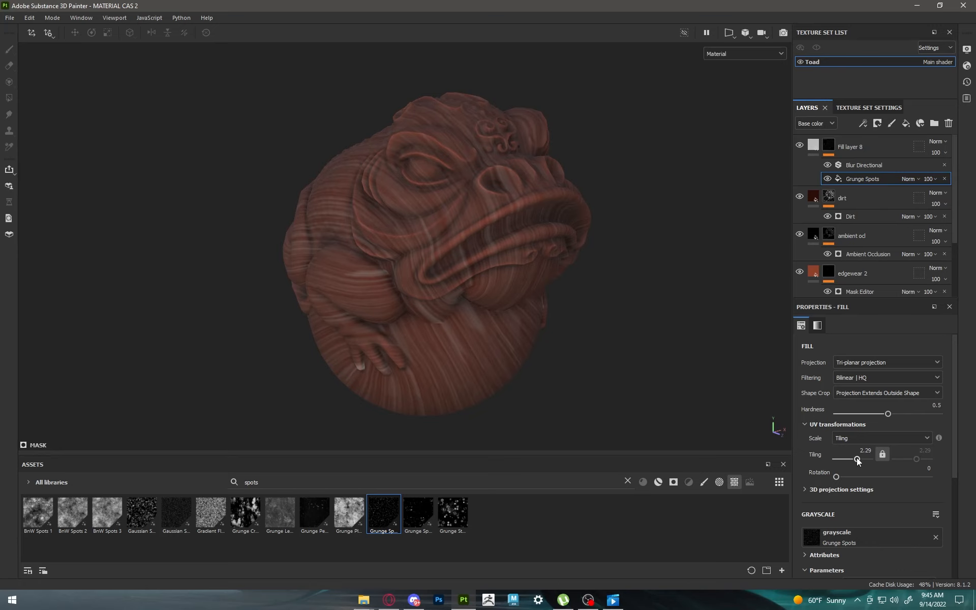
left_click(814, 147)
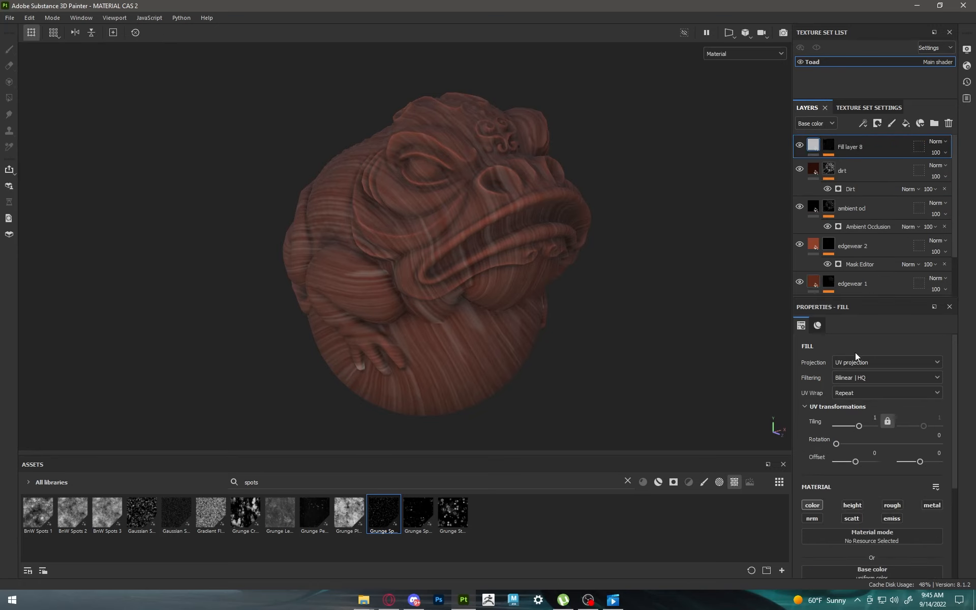
scroll(879, 488, "down", 5)
left_click(875, 449)
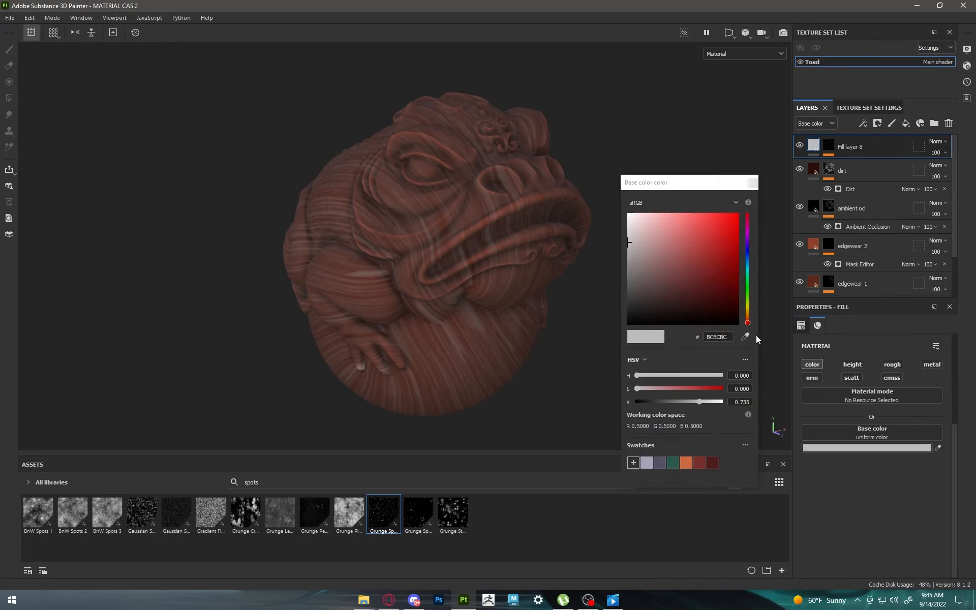
left_click(748, 320)
mouse_move(681, 249)
left_mouse_down()
mouse_move(671, 229)
mouse_move(682, 233)
mouse_move(676, 236)
left_mouse_up()
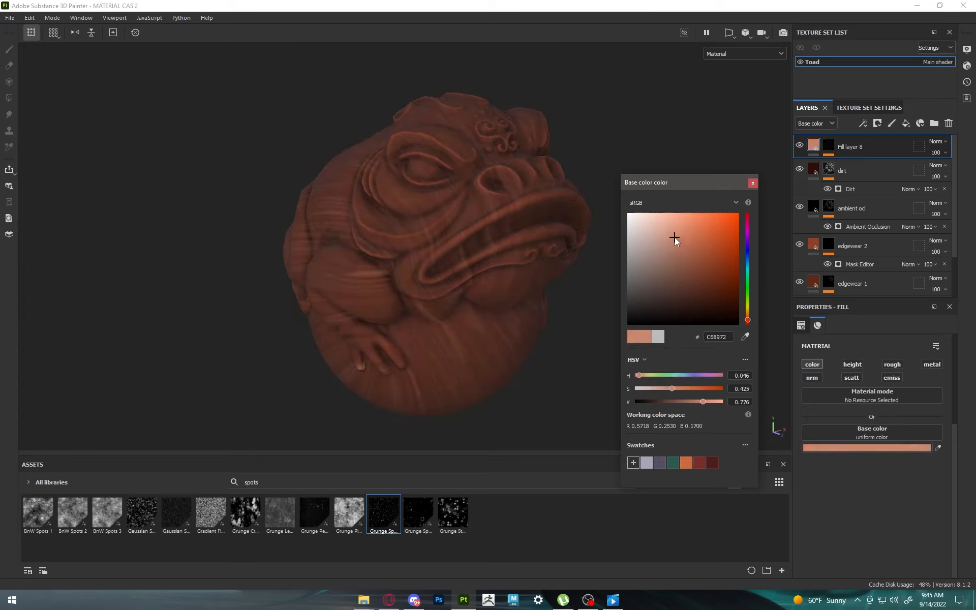
Step: Set the Grunge Spots mask fill's balance to 0.19
left_click(828, 148)
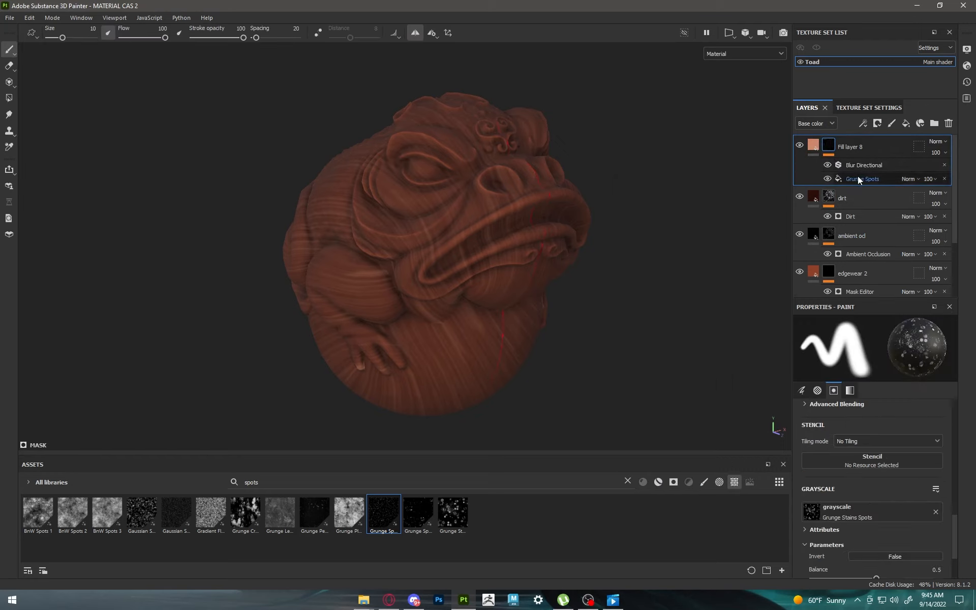
left_click(858, 178)
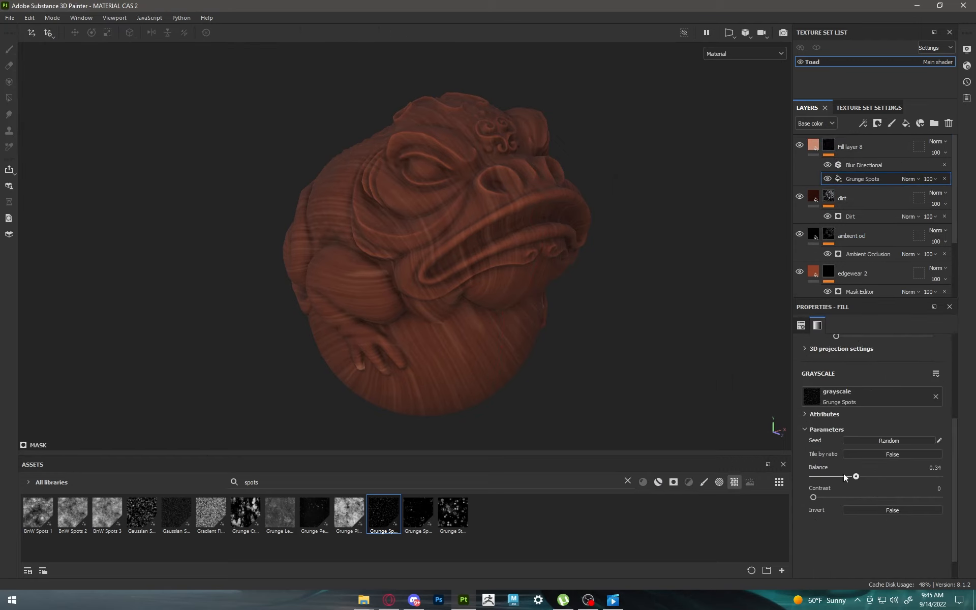
left_click_drag(843, 473, 915, 476)
Step: Try Grunge Spots tiling values of 0.62 and 1.57, and set the tiling to 0.7
scroll(843, 447, "up", 3)
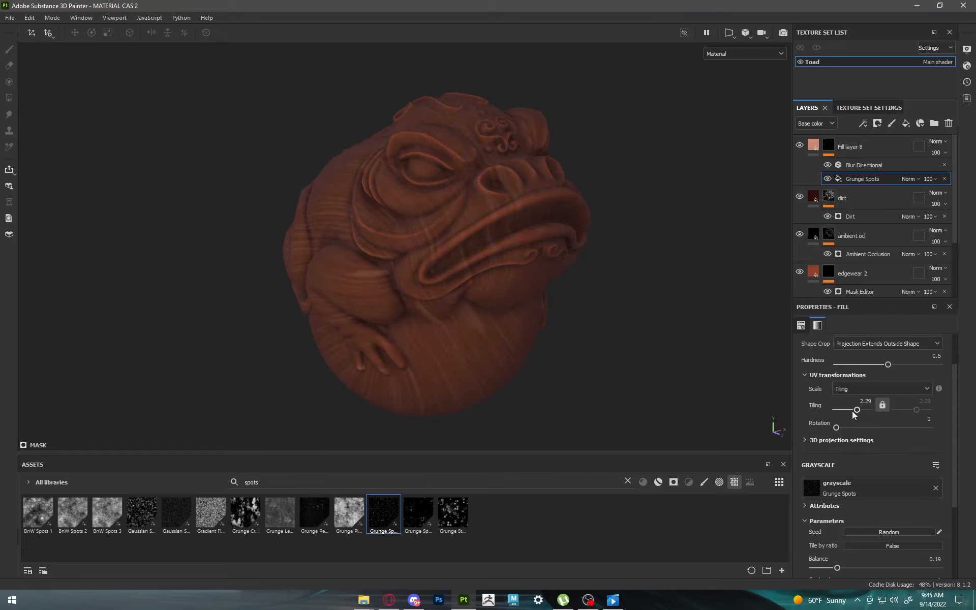
left_click_drag(852, 411, 855, 407)
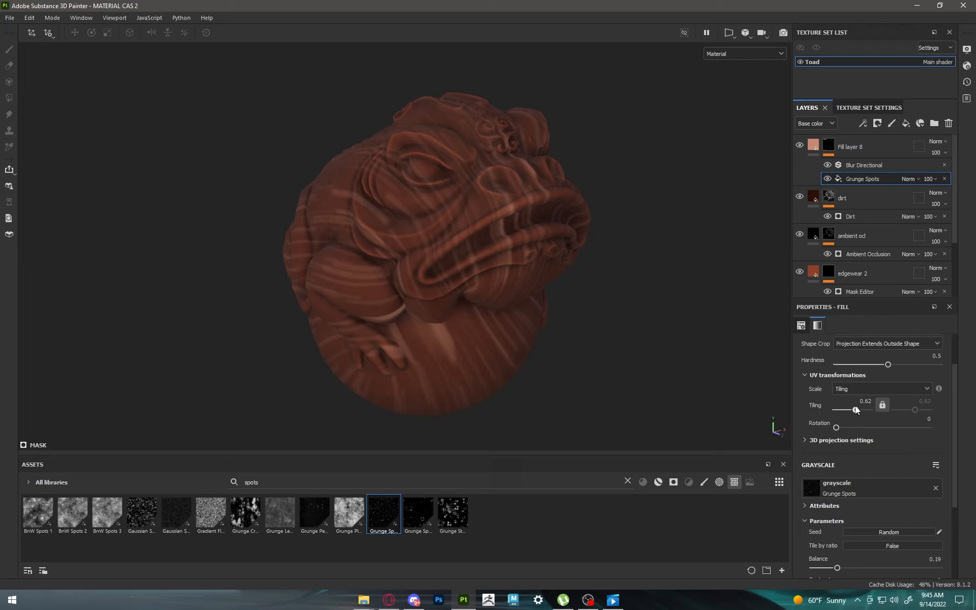
left_click_drag(855, 407, 857, 407)
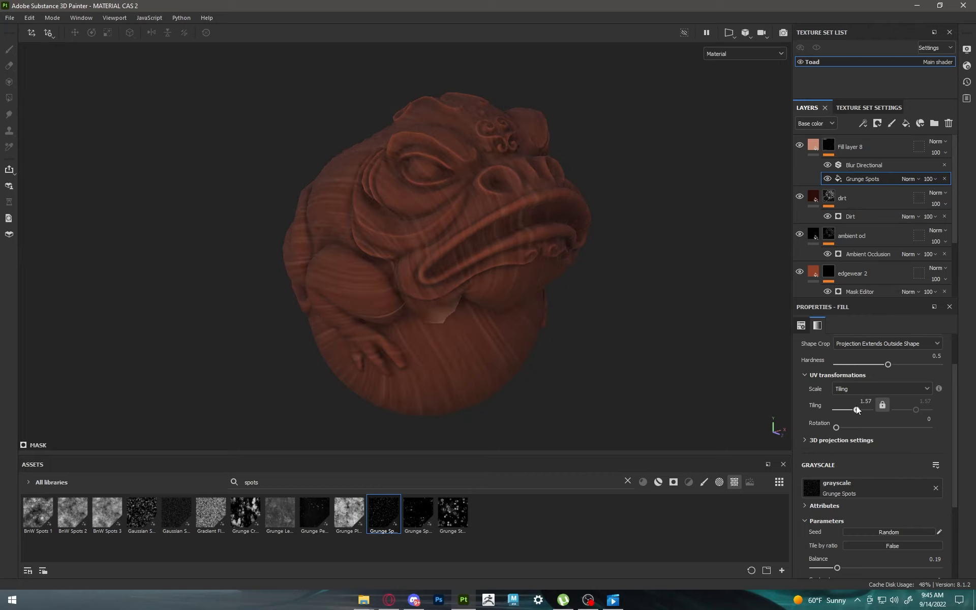
left_click(866, 402)
type("0.7")
key("Return")
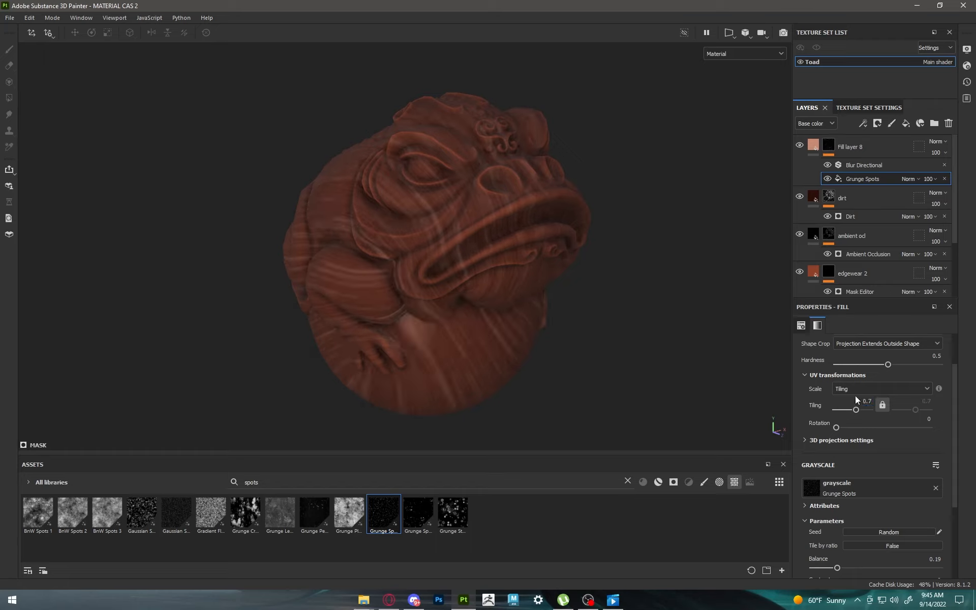
Step: Set the Grunge Spots mask fill's rotation to 51.43 and its tiling to -1.57
mouse_move(837, 427)
left_mouse_down()
mouse_move(859, 419)
mouse_move(849, 413)
left_mouse_up()
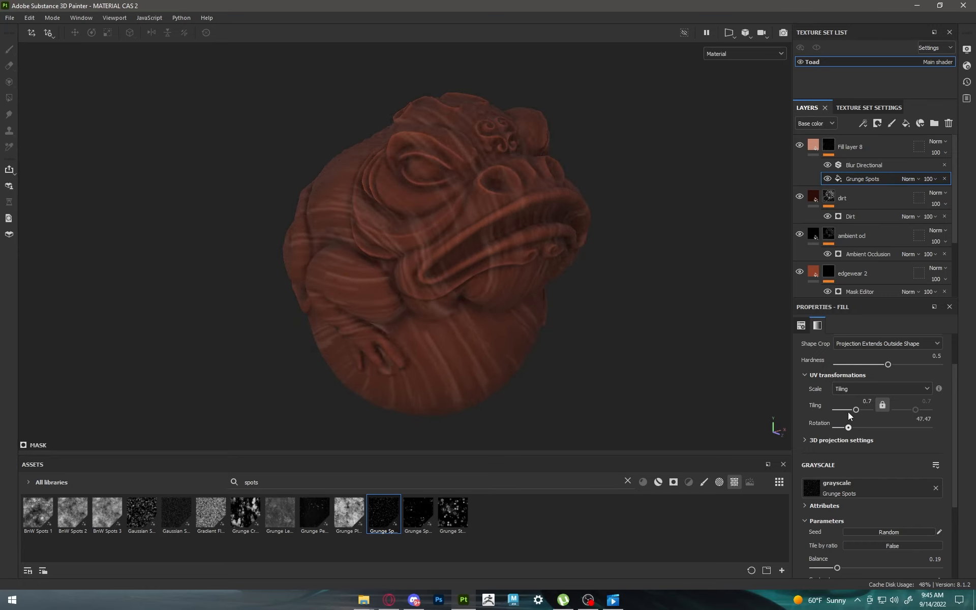
left_click(849, 412)
left_click_drag(577, 283, 490, 241, "alt")
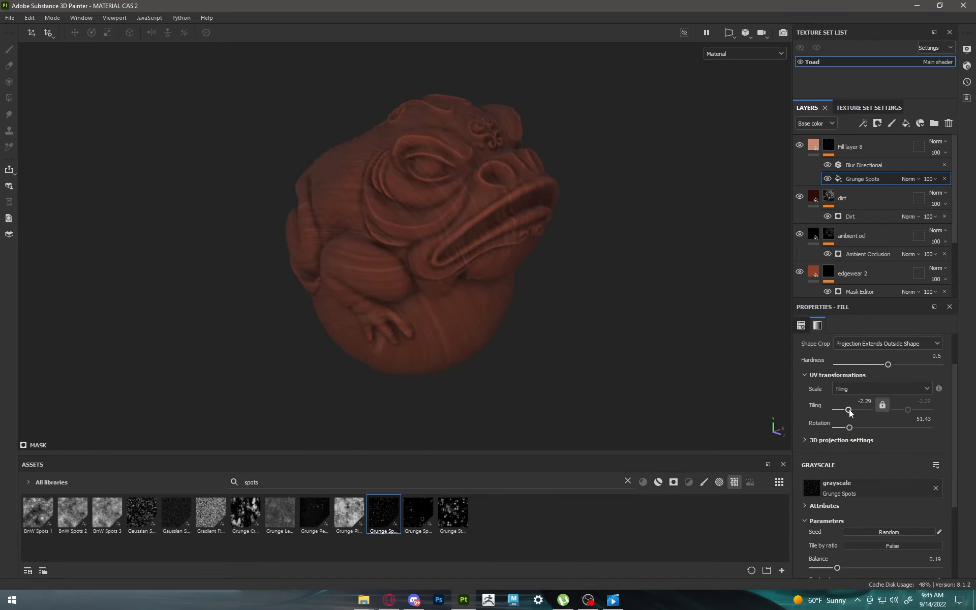
left_click_drag(848, 409, 849, 409)
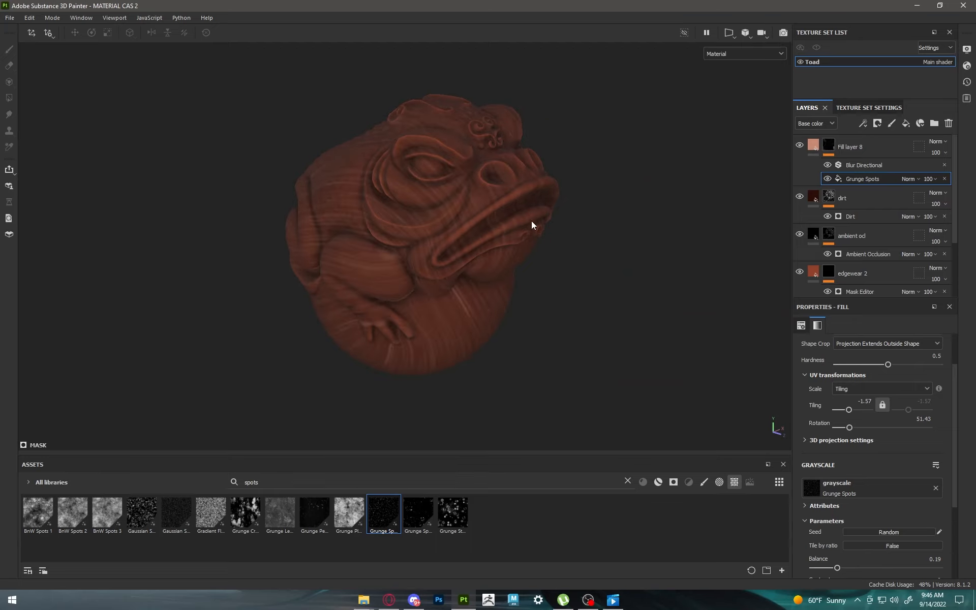
left_click_drag(531, 225, 606, 209, "alt")
left_click_drag(848, 409, 850, 408)
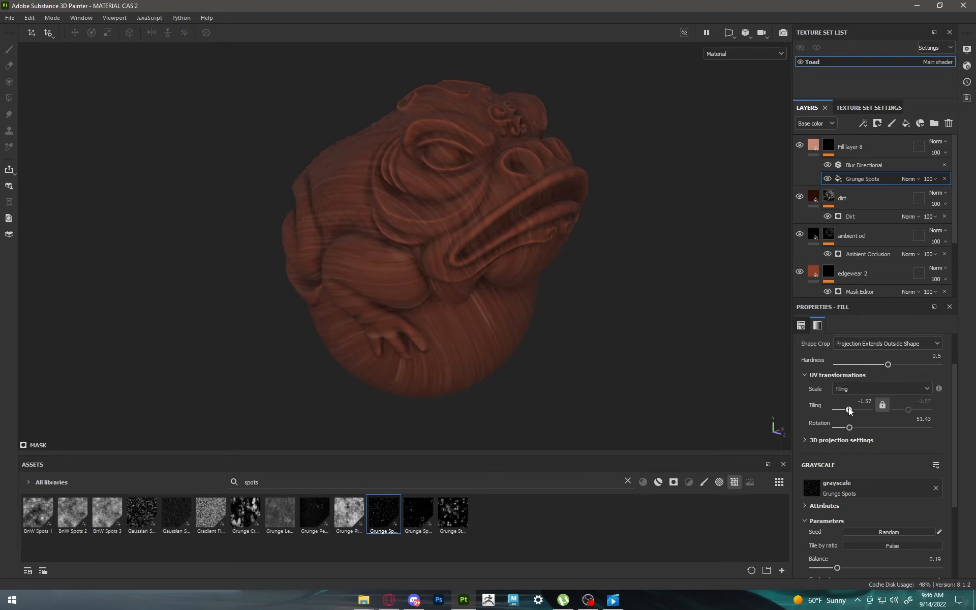
left_click_drag(472, 220, 479, 224, "alt")
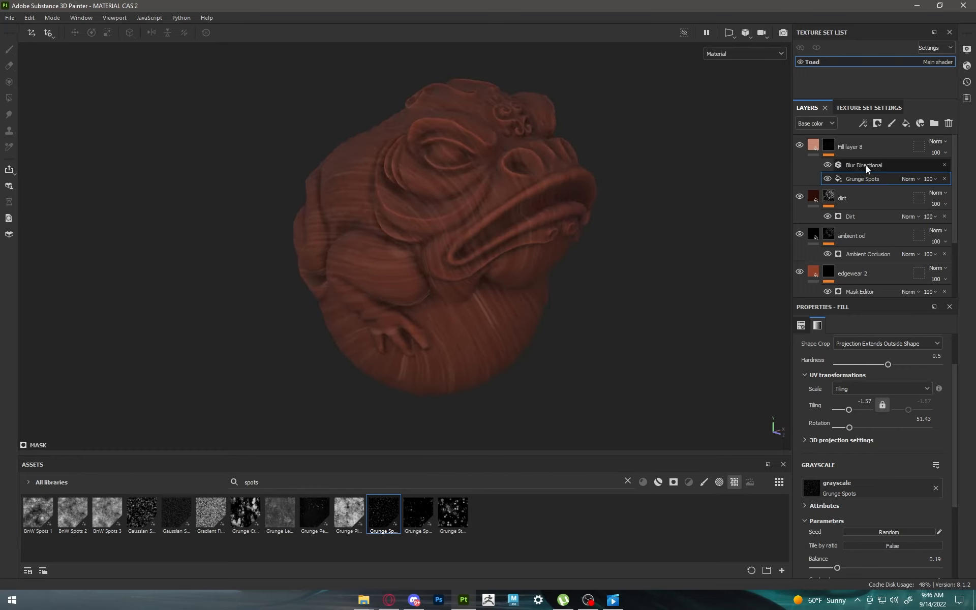
Step: Change the top fill layer's base color to a more saturated light orange
left_click(813, 147)
left_click(864, 537)
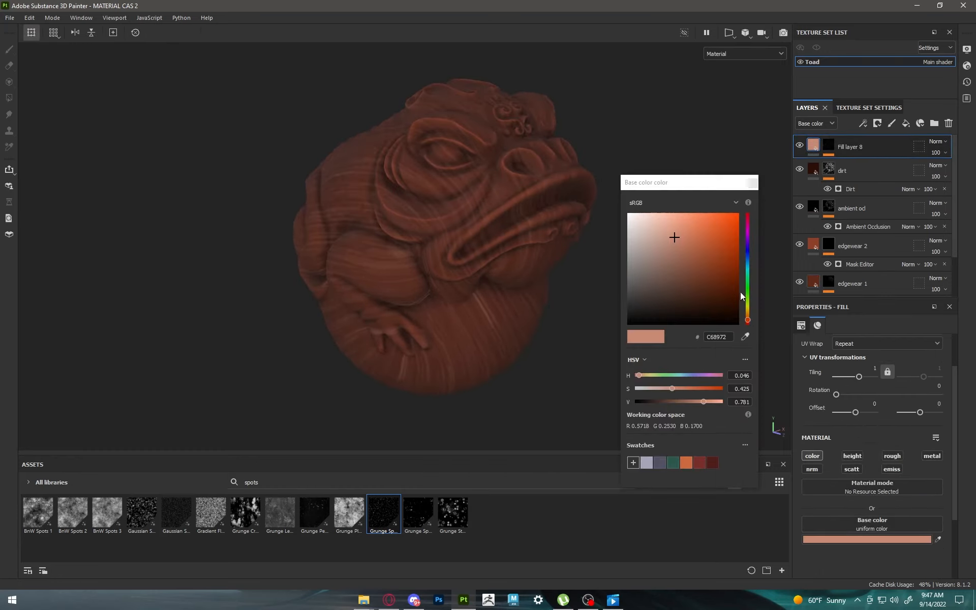
left_click_drag(677, 241, 696, 233)
left_click(753, 183)
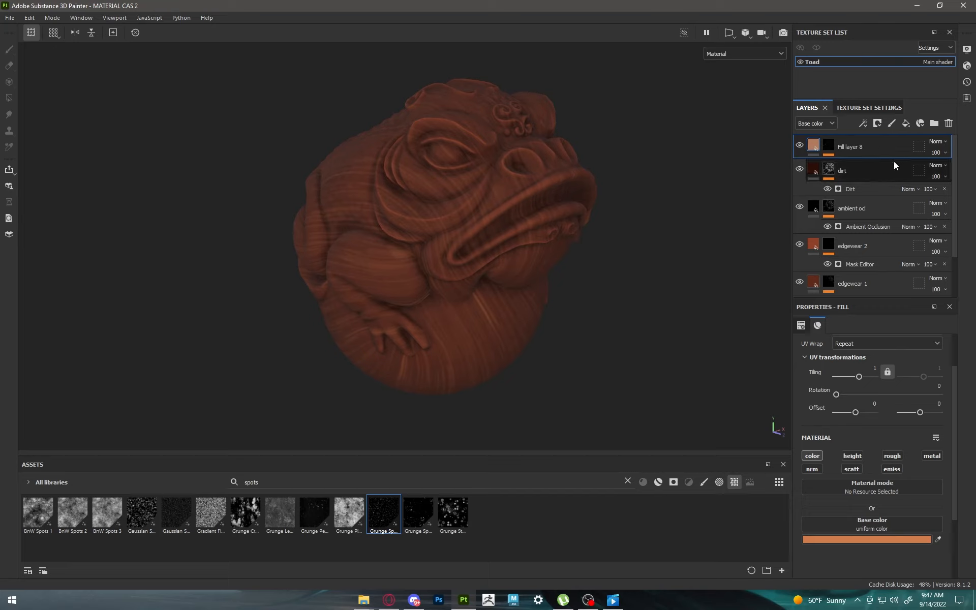
Step: Examine the orange streaks on the toad from the front and side
mouse_move(964, 170)
left_mouse_down()
mouse_move(944, 166)
mouse_move(972, 165)
left_mouse_up()
scroll(635, 227, "down", 1)
left_click_drag(636, 228, 601, 226, "alt")
middle_click_drag(602, 227, 533, 232, "alt")
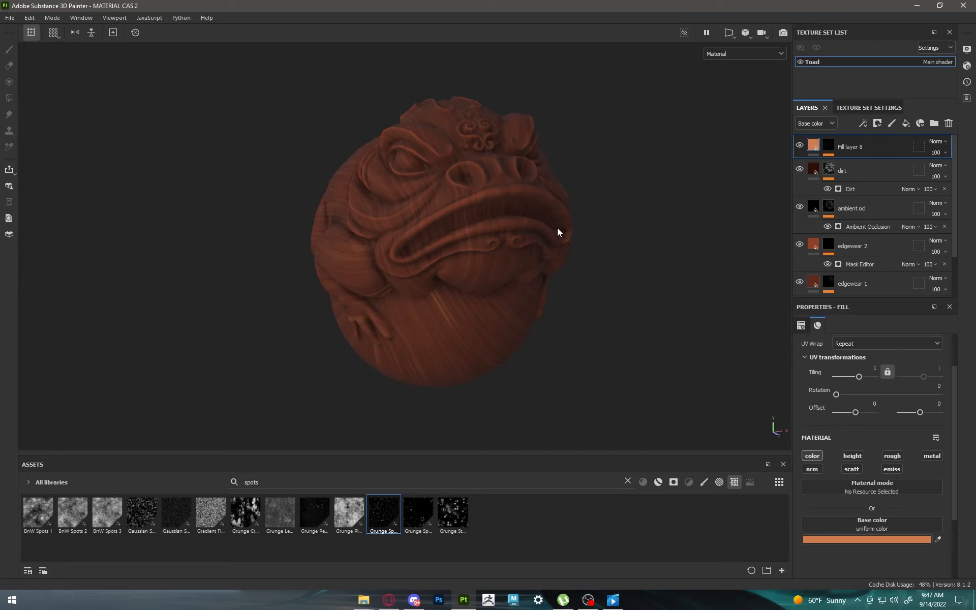
left_click_drag(557, 229, 587, 224, "alt")
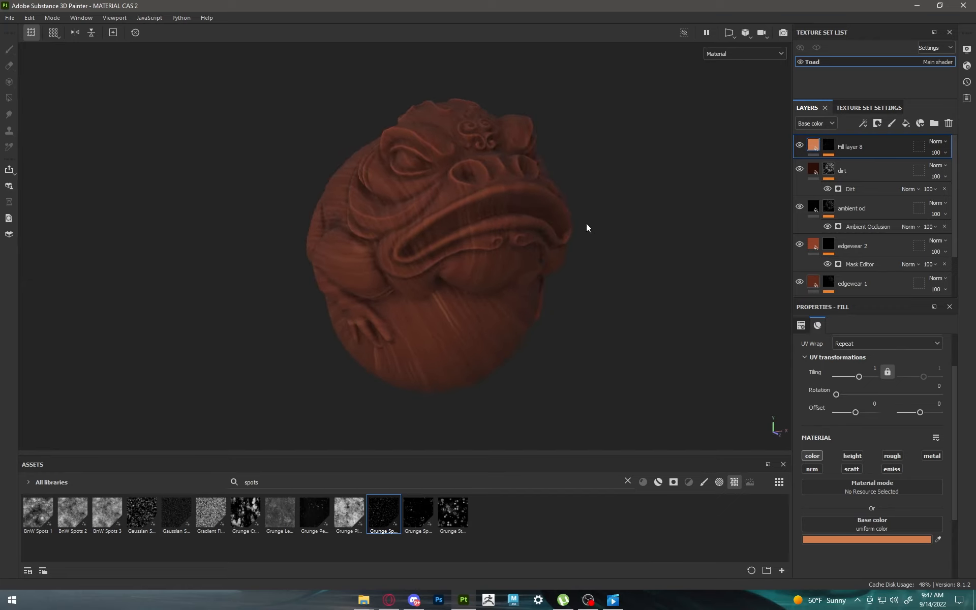
left_click(584, 228)
left_click_drag(521, 256, 612, 257, "alt")
mouse_move(377, 290)
left_mouse_down("alt")
mouse_move(496, 290)
mouse_move(305, 286)
mouse_move(449, 307)
left_mouse_up("alt")
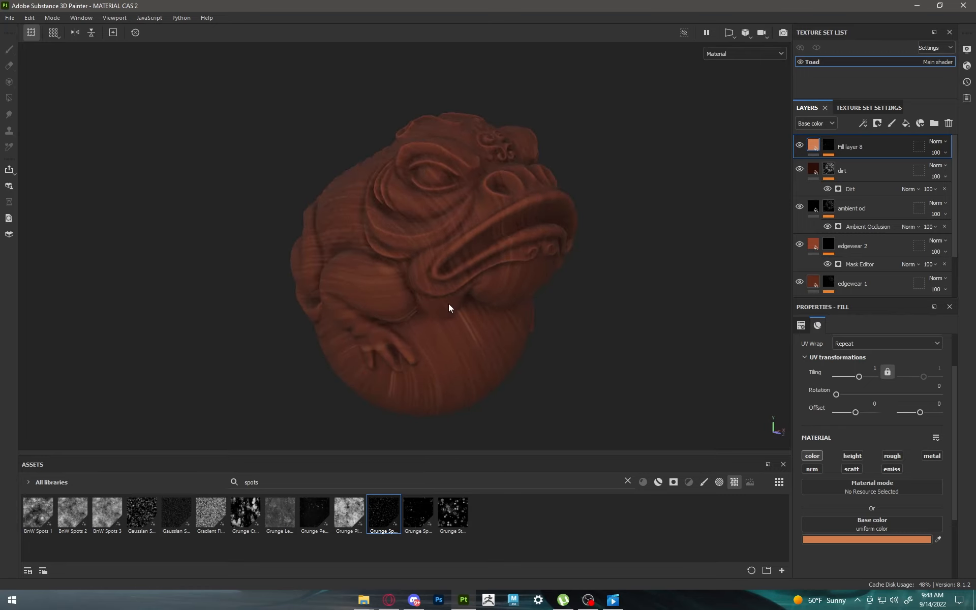
Step: Set the dirt layer's Dirt generator to a dirt level of 0.61 and a dirt contrast of 0.75
left_click(844, 171)
left_click(850, 188)
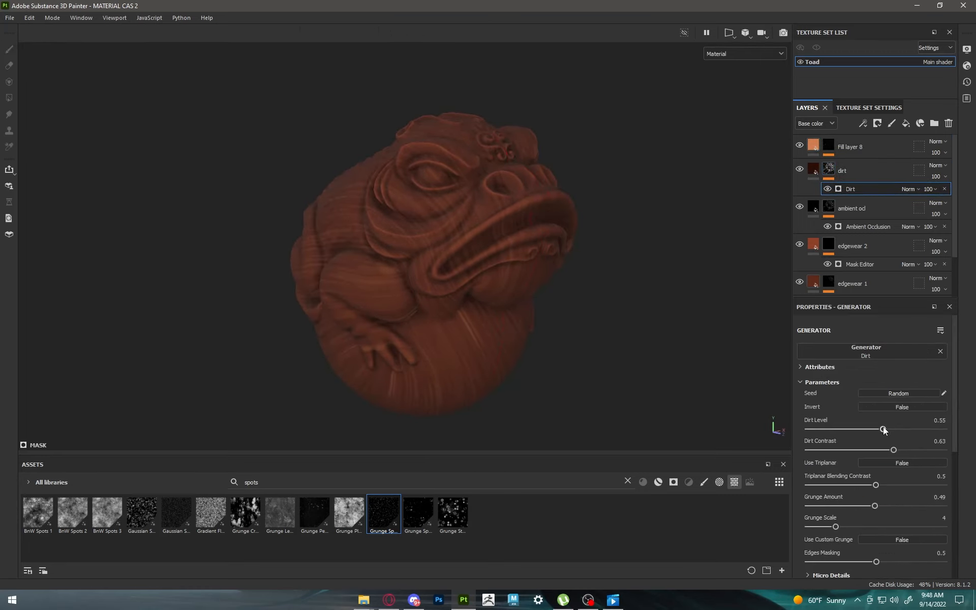
left_click_drag(889, 429, 891, 431)
left_click_drag(686, 305, 562, 291, "alt")
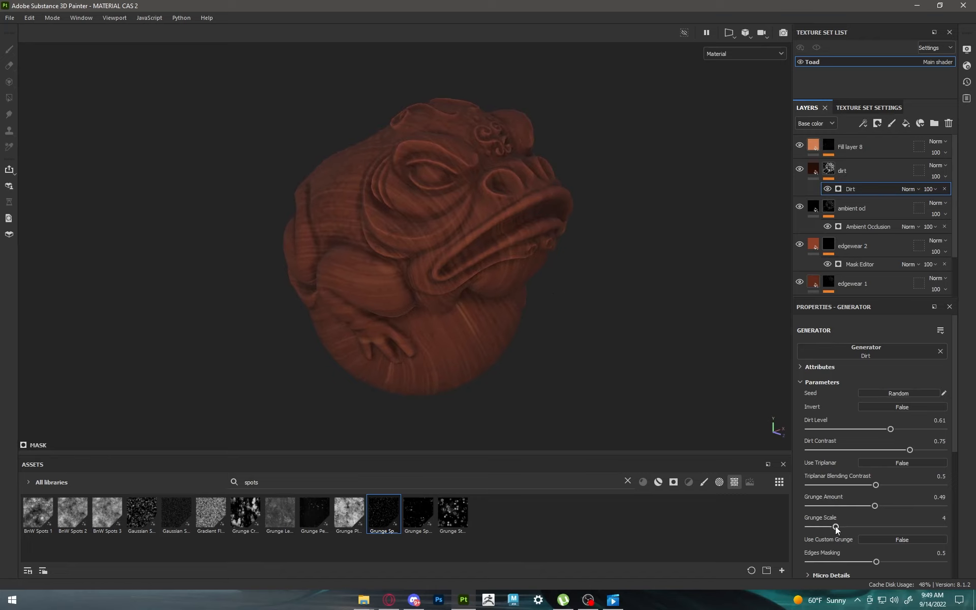
Step: Add a fill layer directly above the base layer and give it a muted reddish-brown base color
left_click(859, 252)
scroll(864, 257, "down", 2)
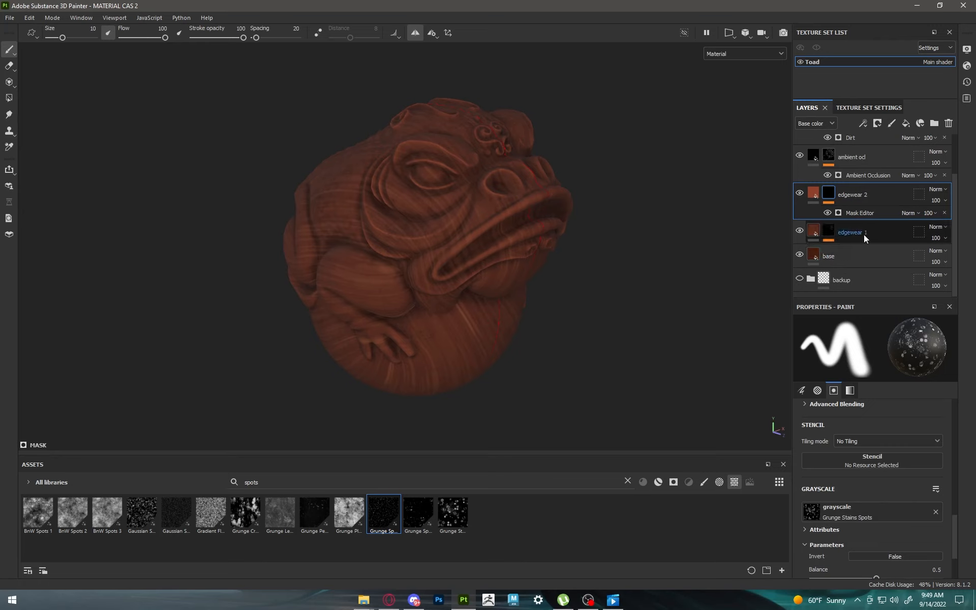
left_click(852, 256)
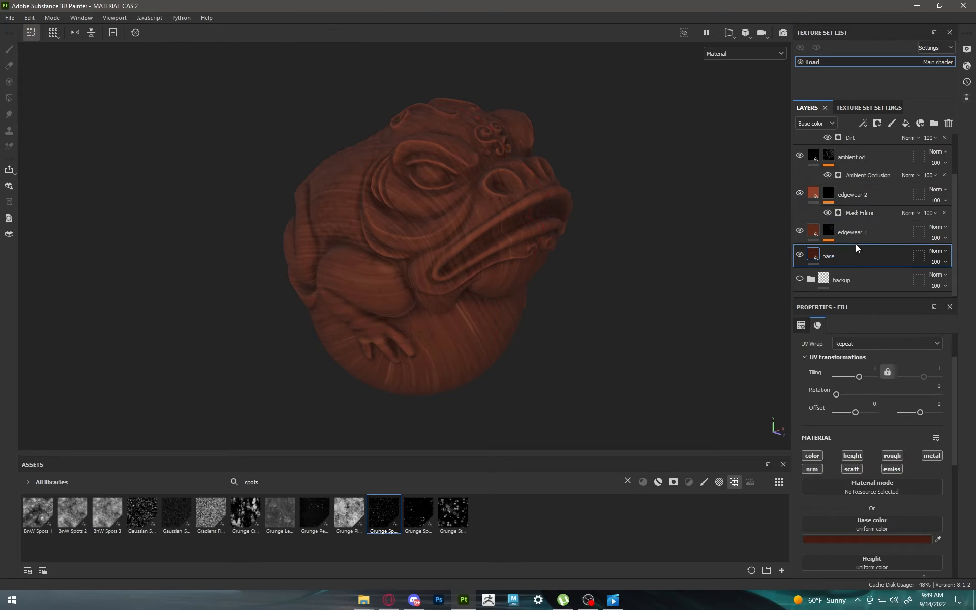
left_click(906, 124)
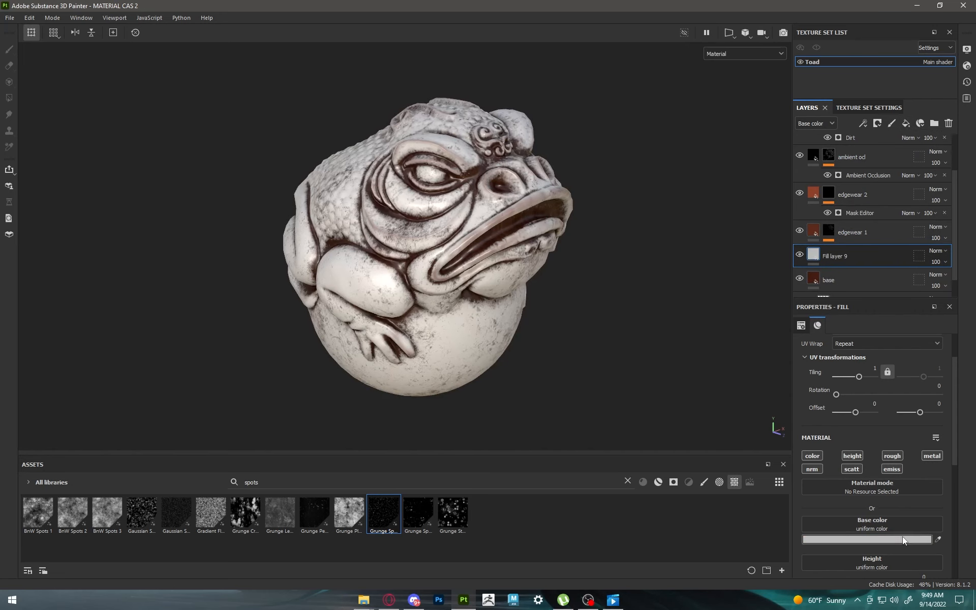
left_click(902, 537)
left_click_drag(753, 321, 747, 321)
left_click_drag(672, 276, 679, 273)
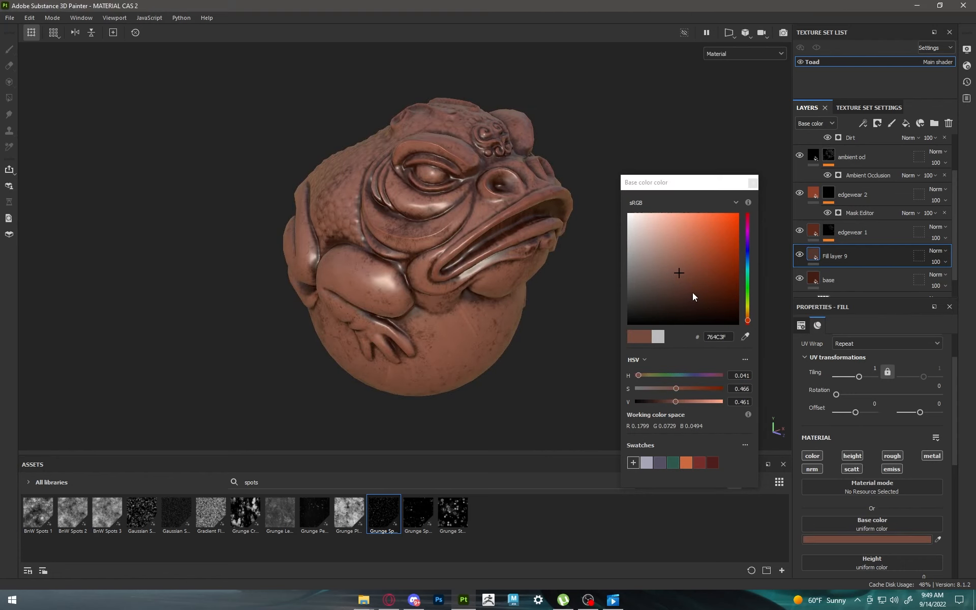
left_click(684, 270)
left_click_drag(685, 270, 692, 264)
left_click(753, 183)
Step: Set Fill layer 9's roughness to 1 and give the layer a black mask
scroll(898, 491, "down", 3)
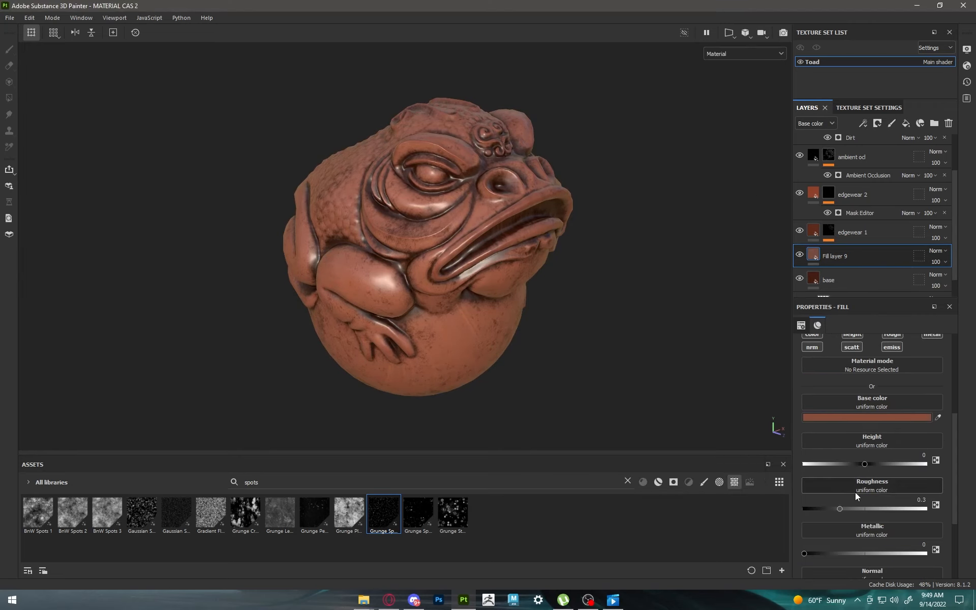
left_click_drag(841, 508, 924, 508)
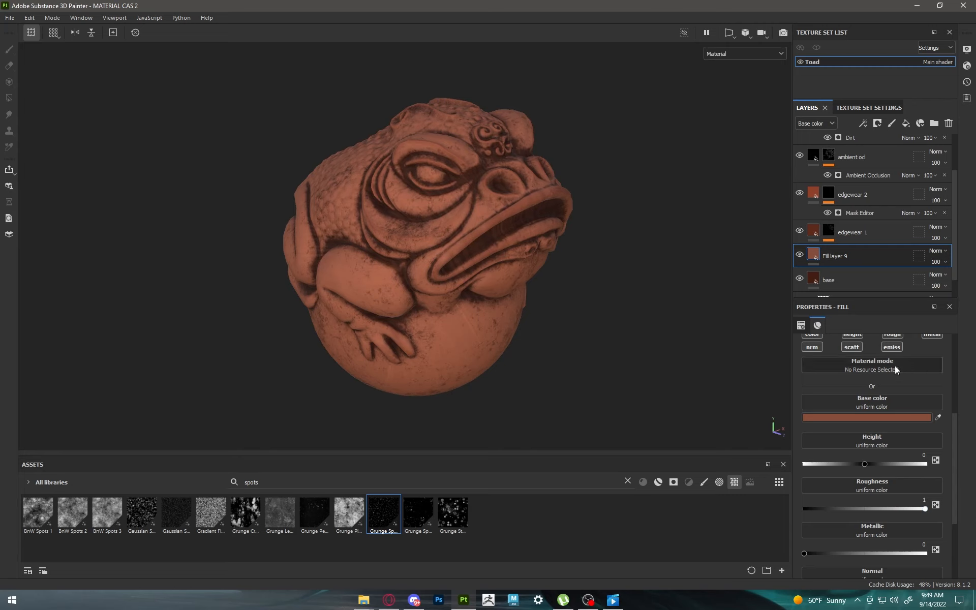
left_click(877, 123)
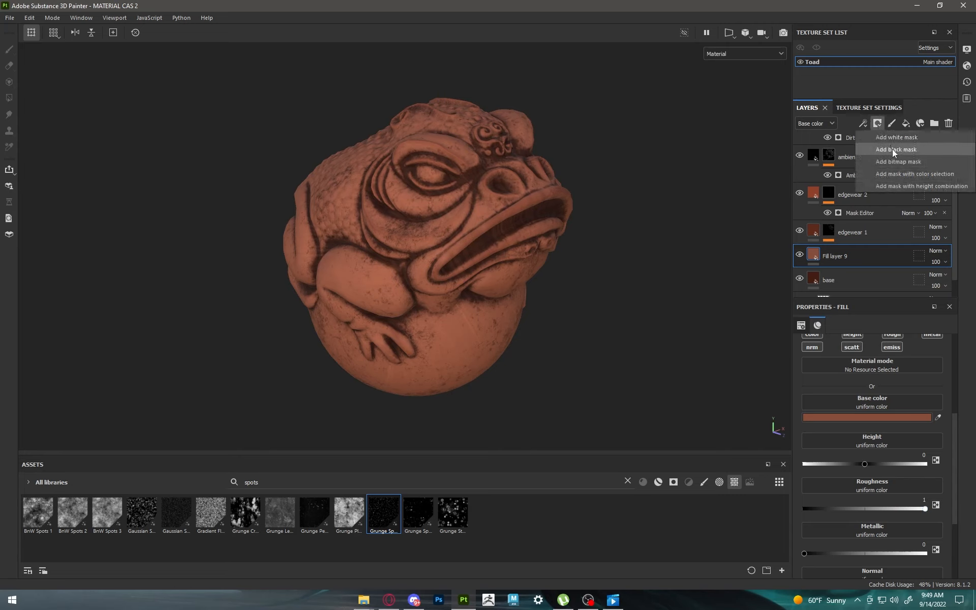
left_click(892, 148)
Step: Add a 3D Linear Gradient generator to Fill layer 9's mask
left_click(865, 122)
left_click(880, 136)
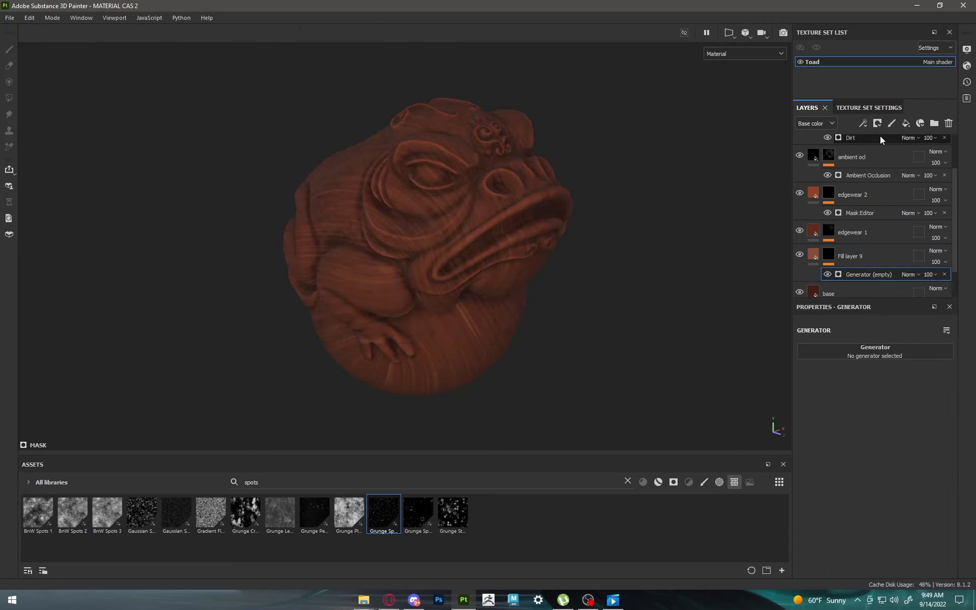
left_click(889, 353)
key("BackSpace")
key("BackSpace")
key("BackSpace")
key("BackSpace")
key("BackSpace")
key("BackSpace")
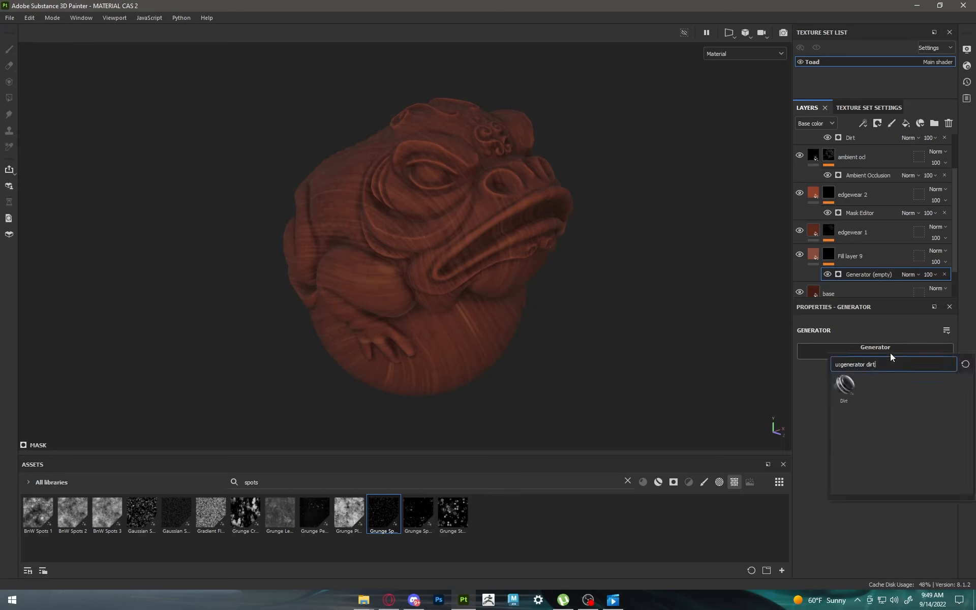
type("grad")
left_click(844, 385)
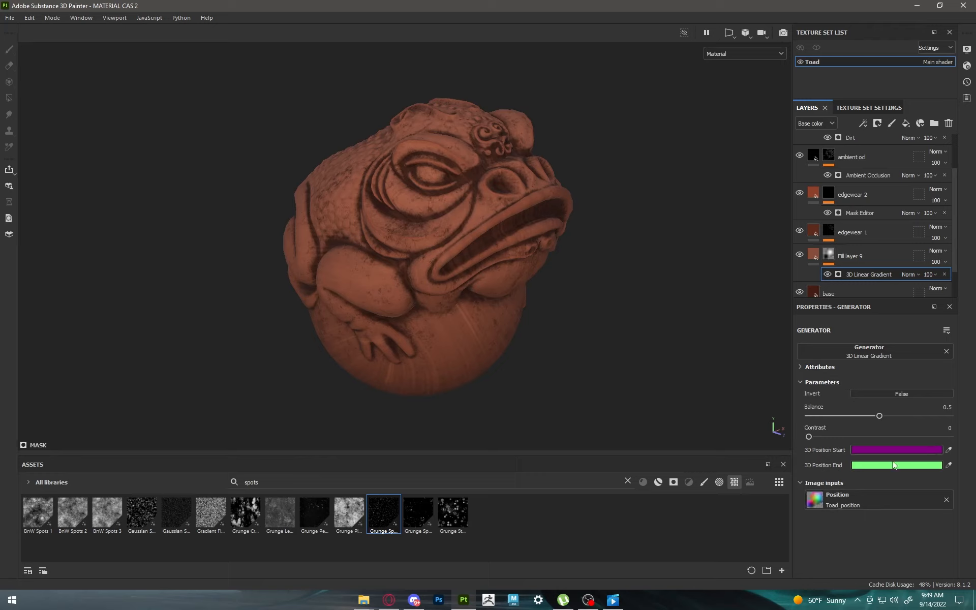
Step: Set the 3D Linear Gradient's balance to 0.25 and lower Fill layer 9's opacity
mouse_move(874, 415)
left_mouse_down()
mouse_move(830, 414)
mouse_move(844, 416)
left_mouse_up()
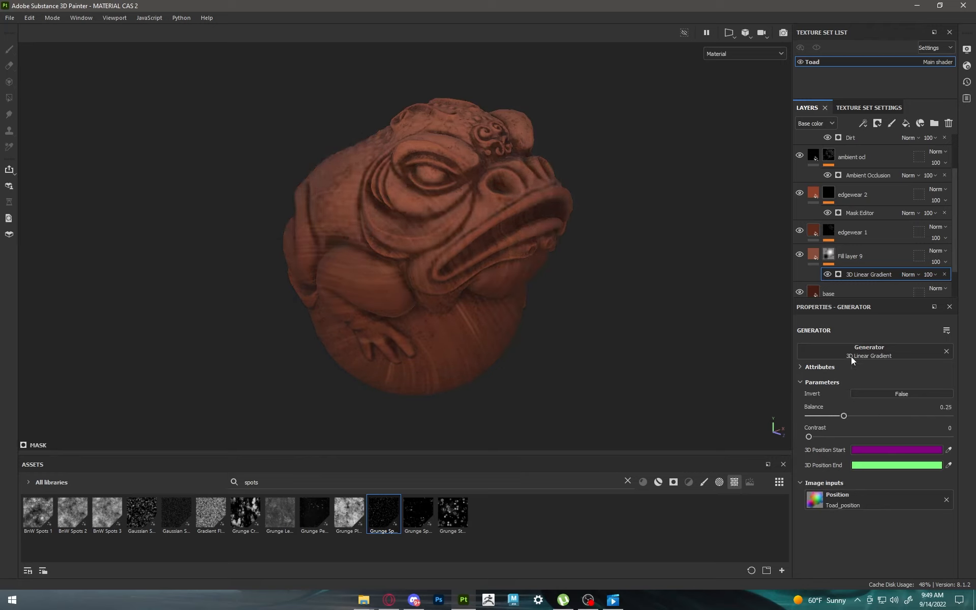
scroll(876, 233, "down", 2)
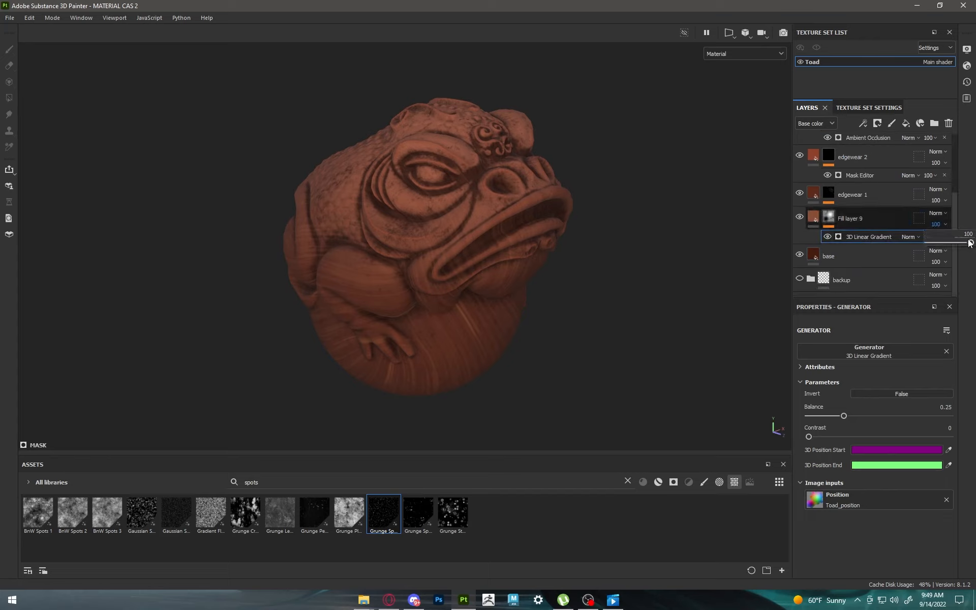
left_click_drag(969, 243, 941, 243)
scroll(596, 218, "down", 2)
scroll(596, 218, "up", 2)
left_click_drag(595, 218, 471, 240, "alt")
Step: Rename the topmost orange fill layer as "wood pattern"
scroll(855, 223, "up", 5)
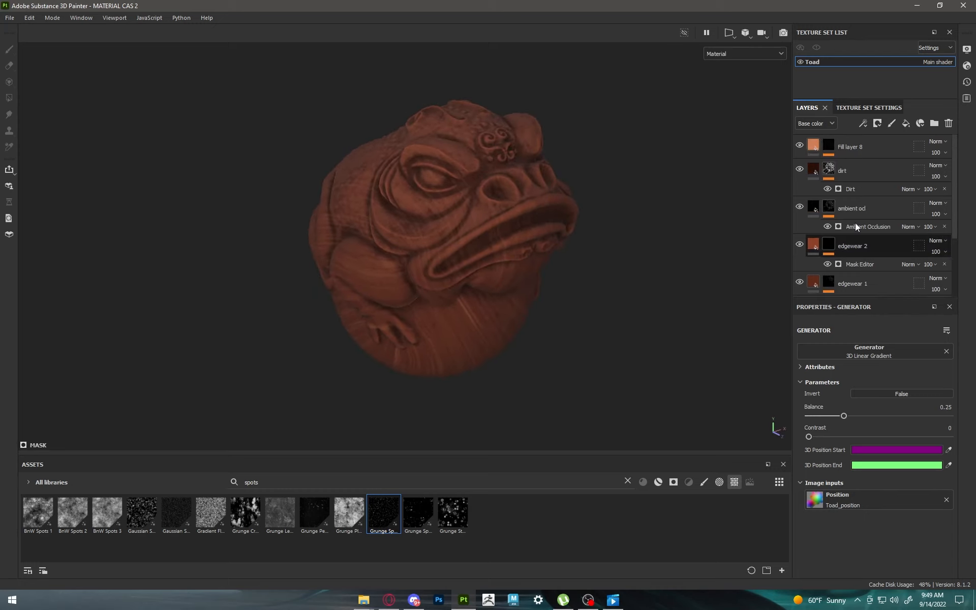
left_click(869, 156)
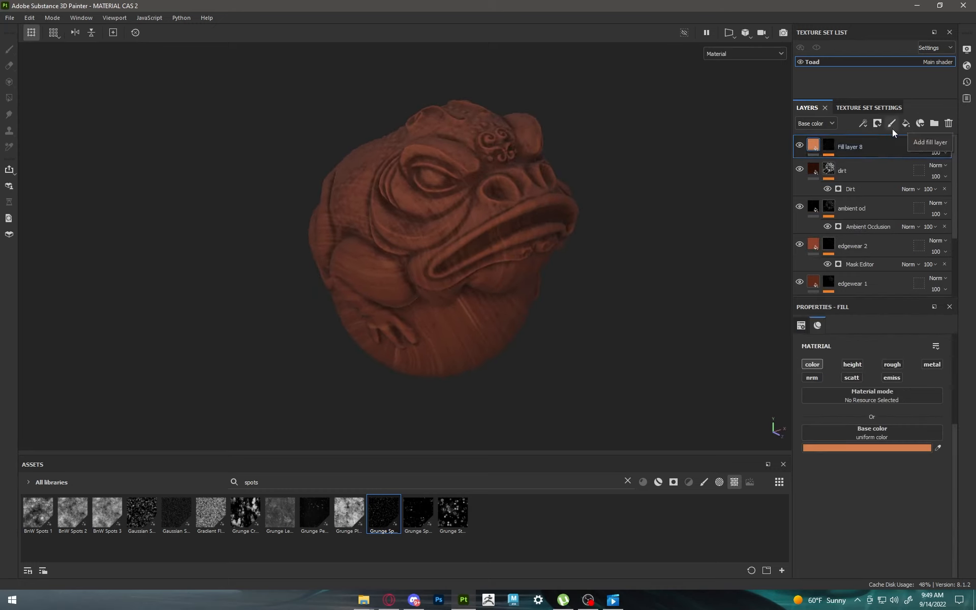
double_click(853, 147)
type("wood pattern")
key("Return")
Step: Add a fill layer above the wood pattern layer and leave only its color channel enabled
left_click(905, 124)
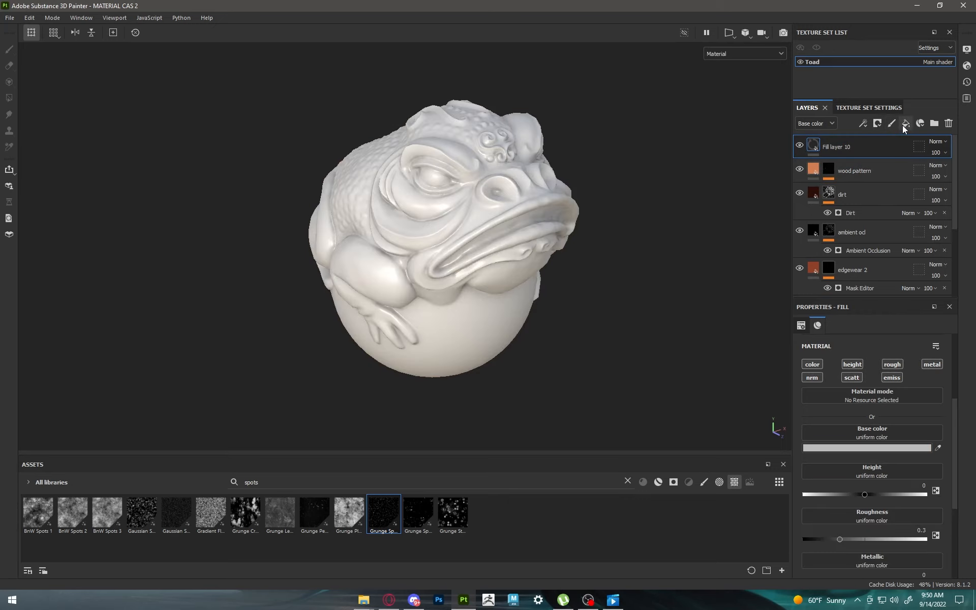
left_click(892, 364)
left_click(932, 364)
left_click(852, 364)
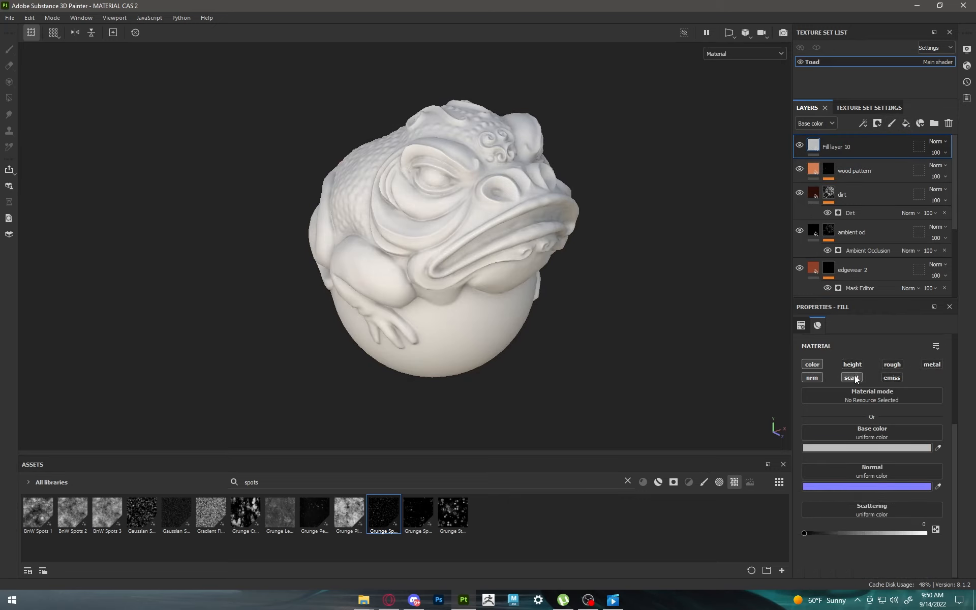
left_click(818, 376)
Step: Apply a Baked Lighting Stylized filter to Fill layer 10
left_click(864, 123)
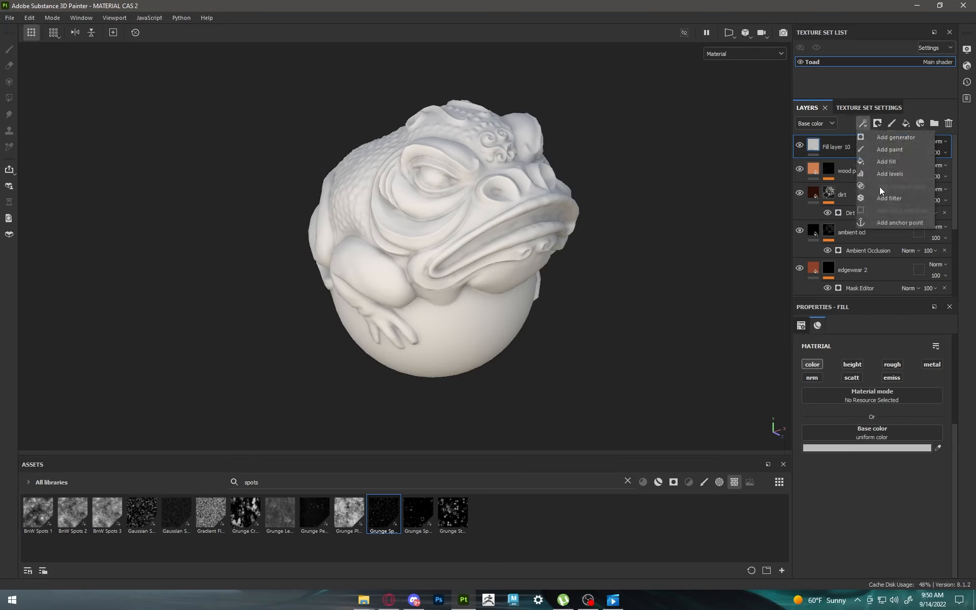
left_click(890, 200)
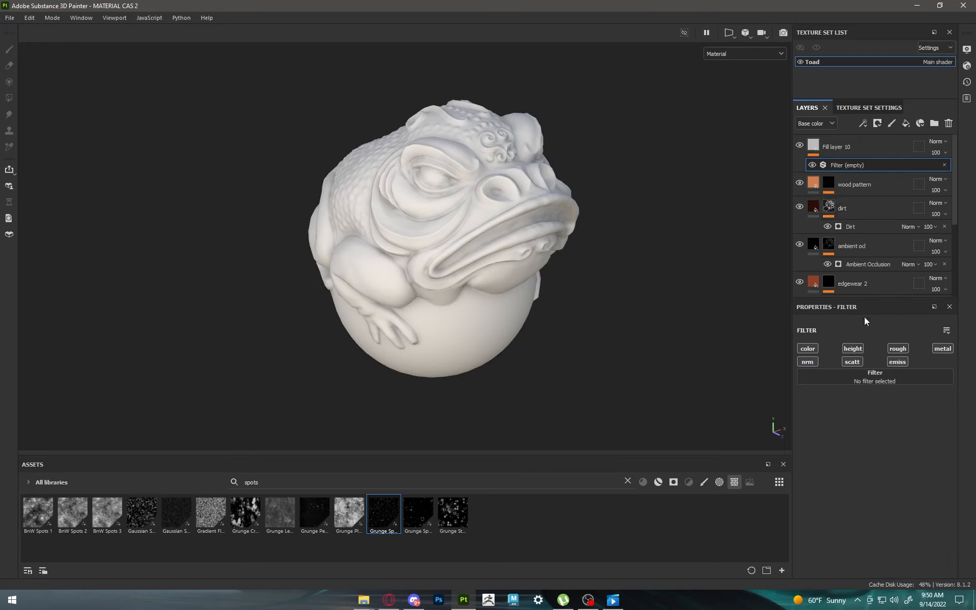
left_click(875, 377)
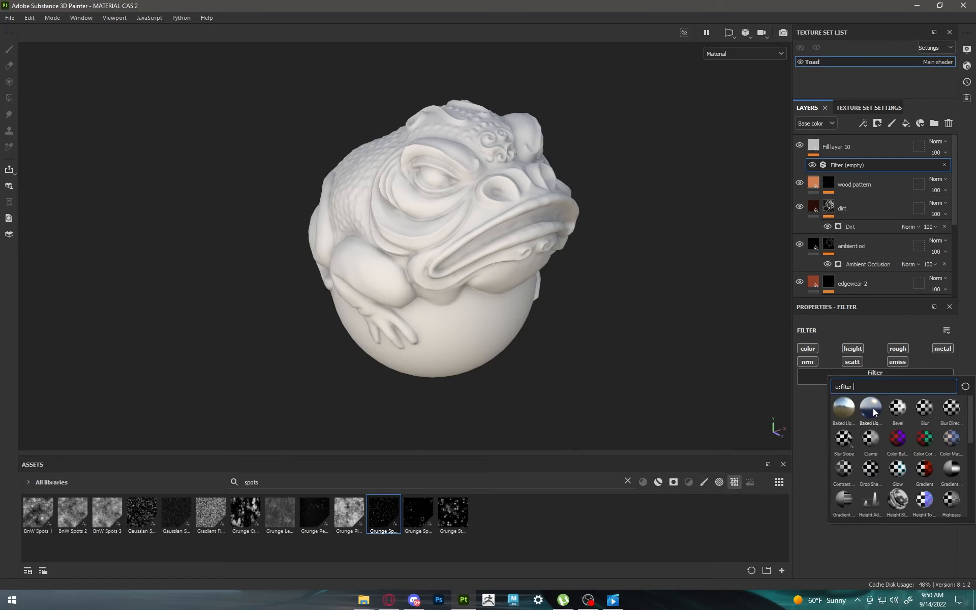
left_click(871, 408)
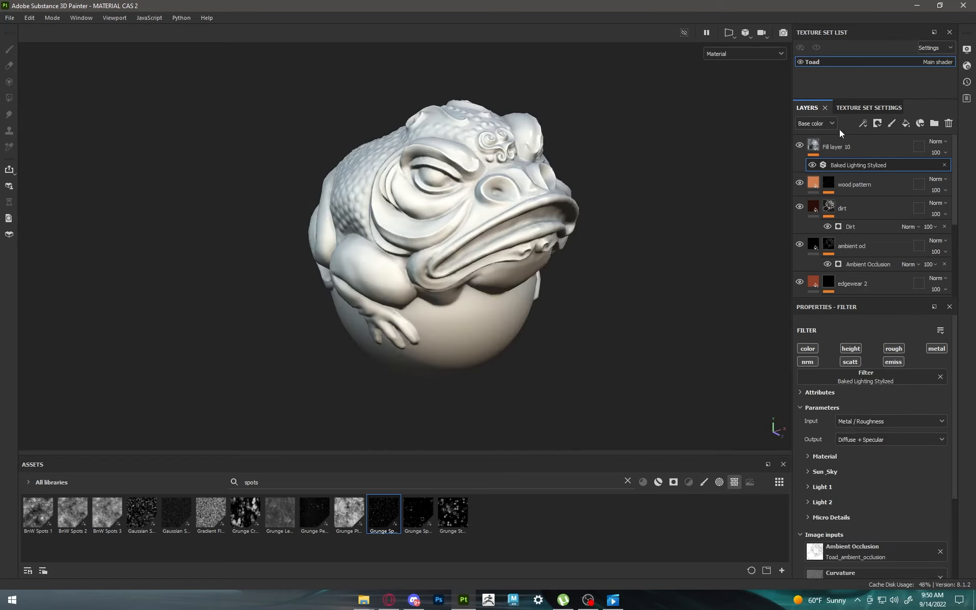
Step: Set Fill layer 10's base color blending mode to Soft light
left_click(870, 141)
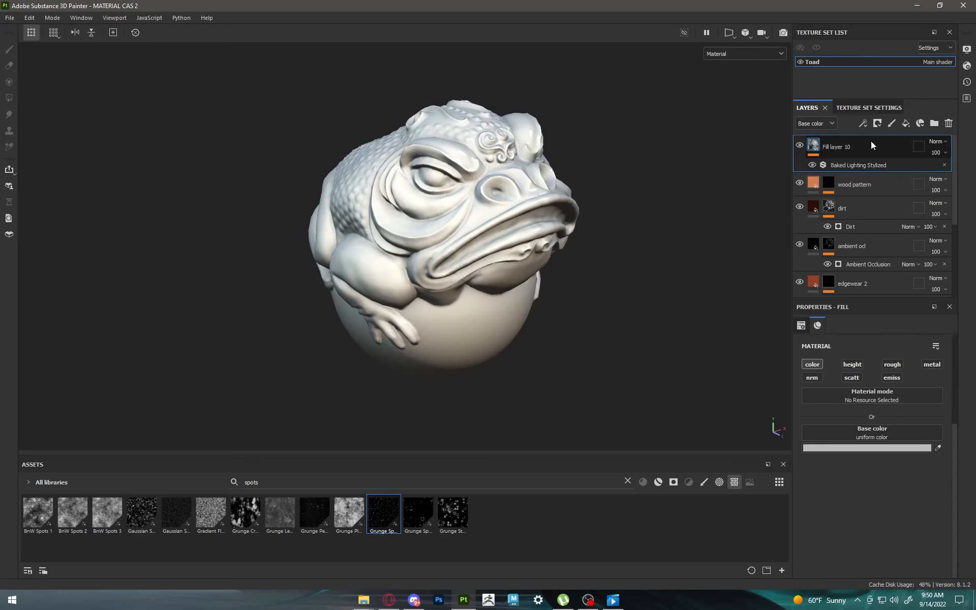
left_click(935, 142)
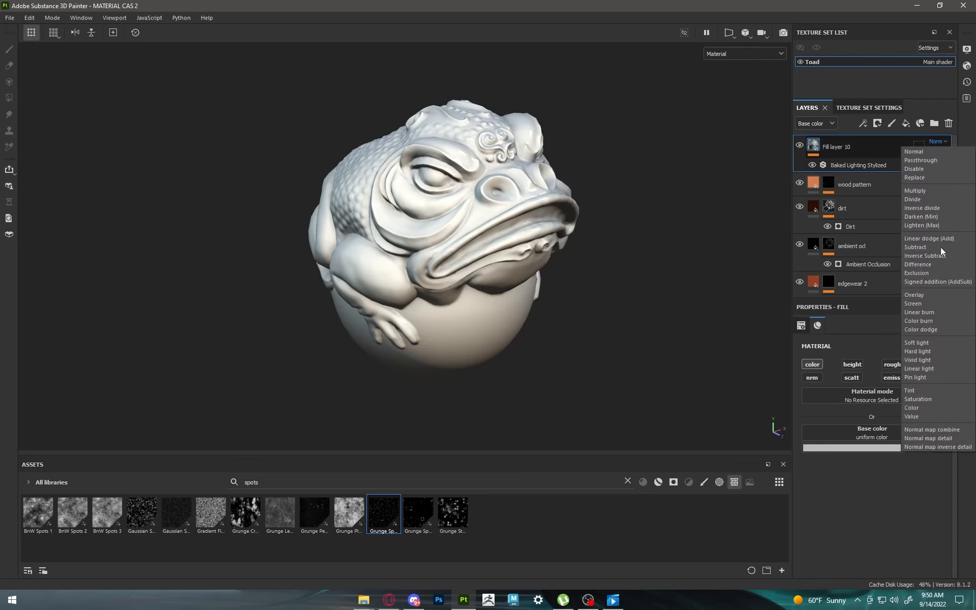
left_click(927, 341)
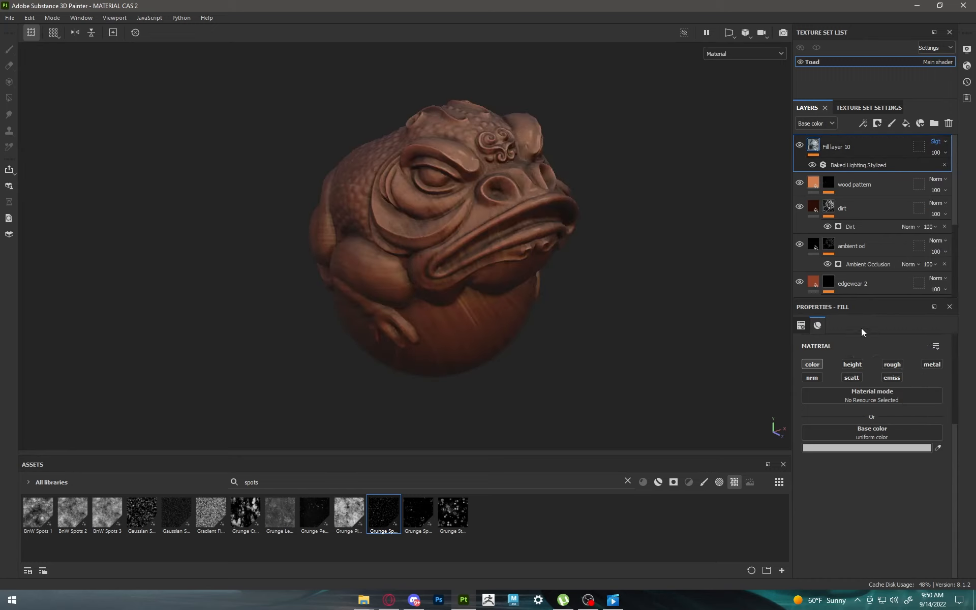
left_click_drag(584, 288, 579, 302, "alt")
Step: Group all layers from base up to Fill layer 10 into one folder, leaving out the backup folder
scroll(898, 219, "down", 5)
scroll(862, 251, "up", 5)
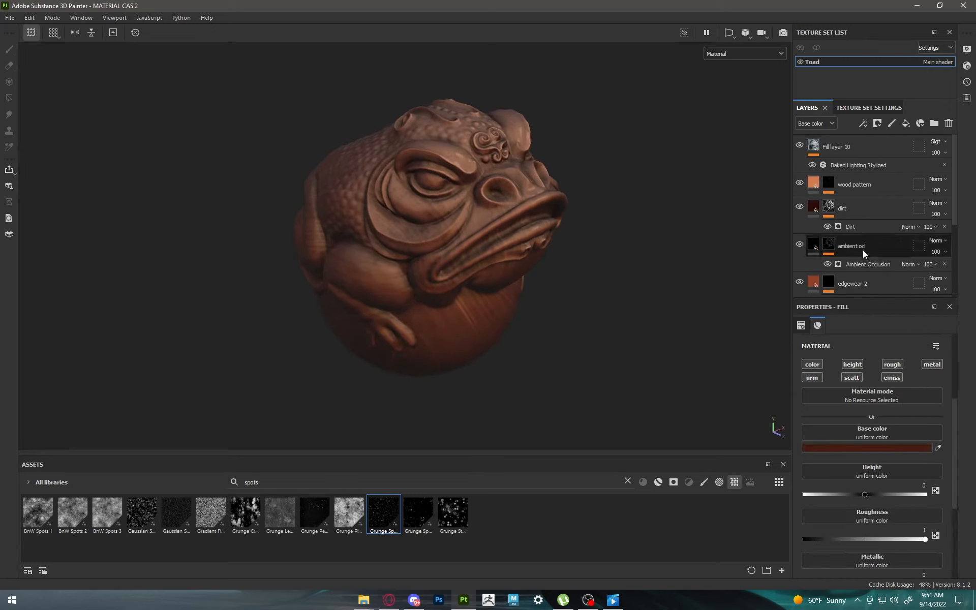
left_click(860, 143, "shift")
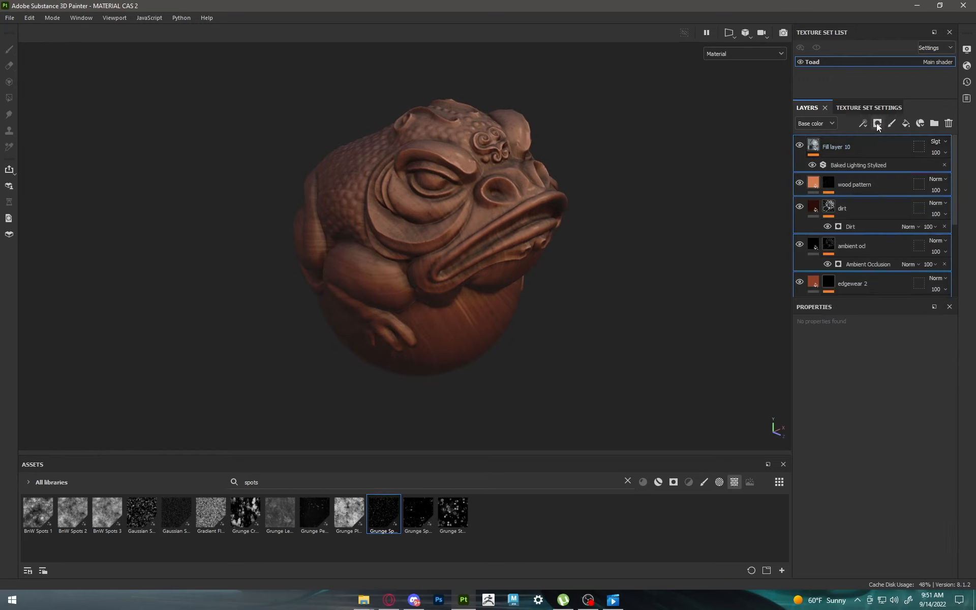
right_click(858, 141)
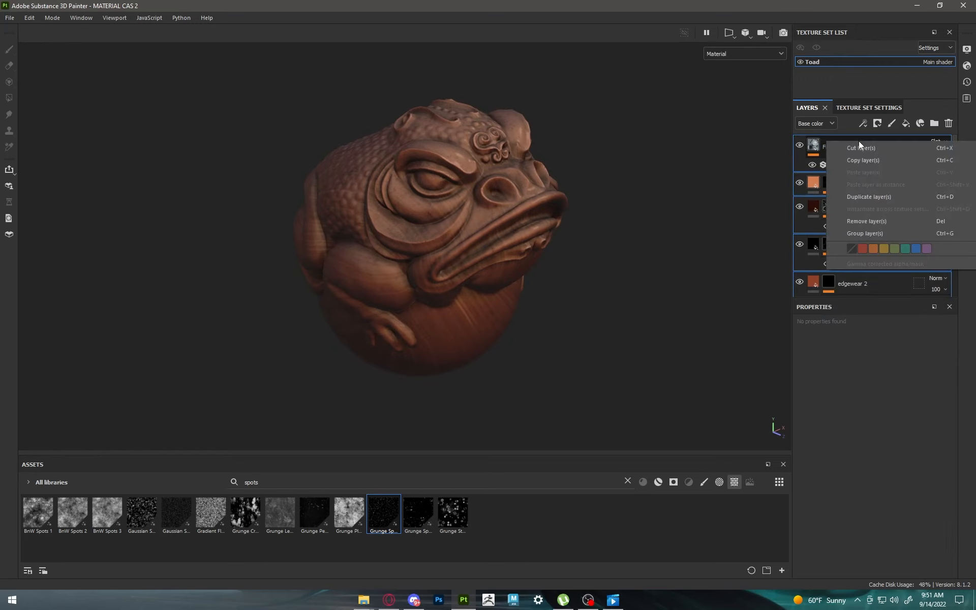
left_click(865, 233)
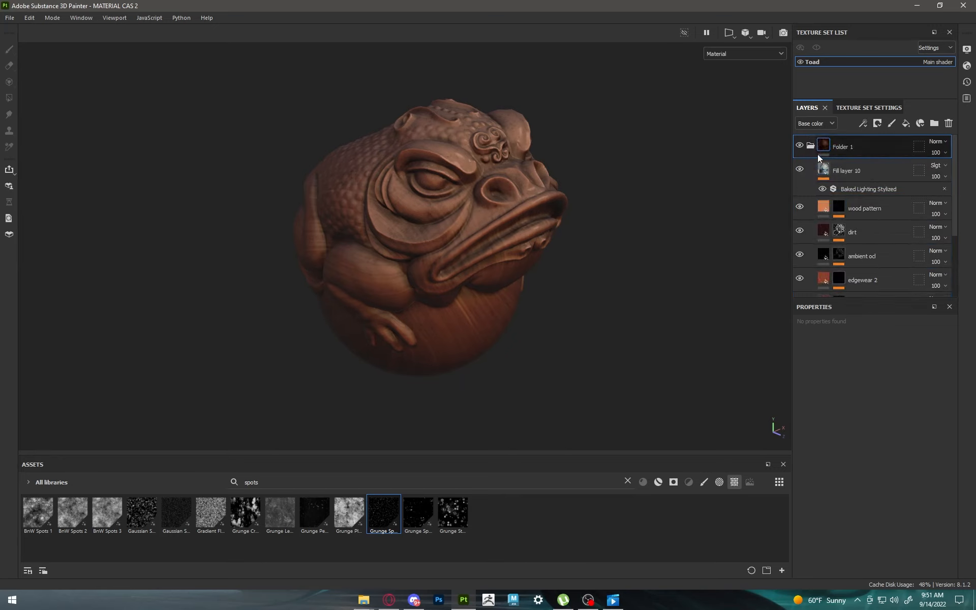
Step: Collapse the new folder and rename it as "Stylized Wood"
left_click(811, 145)
double_click(846, 147)
type("s")
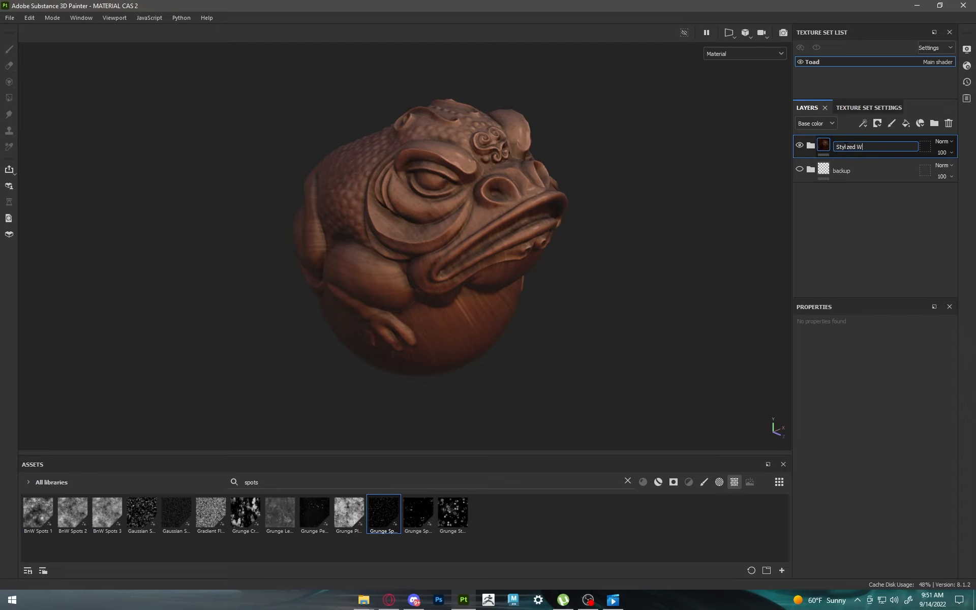
type("tylized Wood")
left_click(800, 145)
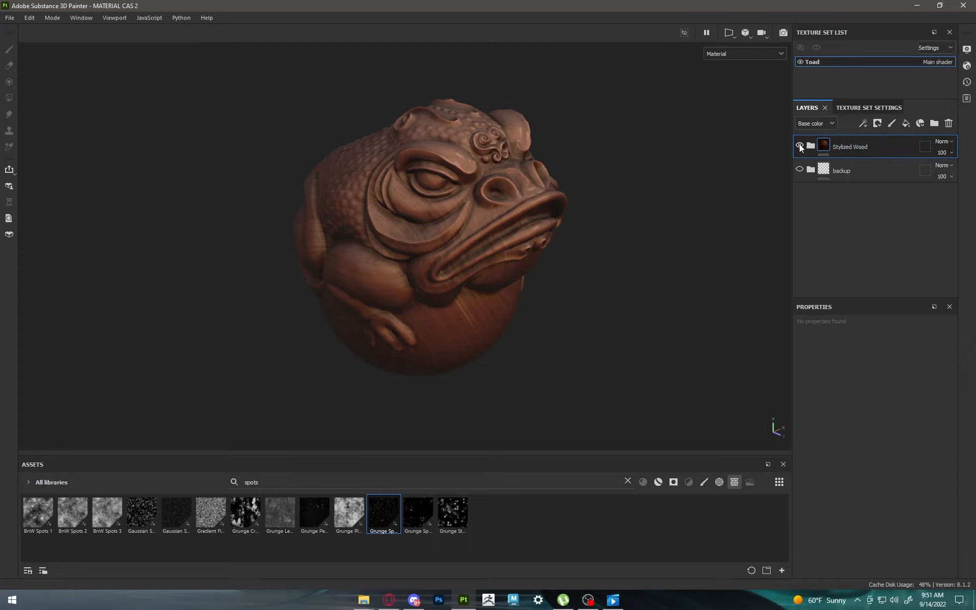
left_click(799, 145)
mouse_move(428, 306)
left_mouse_down("alt")
mouse_move(443, 304)
mouse_move(429, 292)
left_mouse_up("alt")
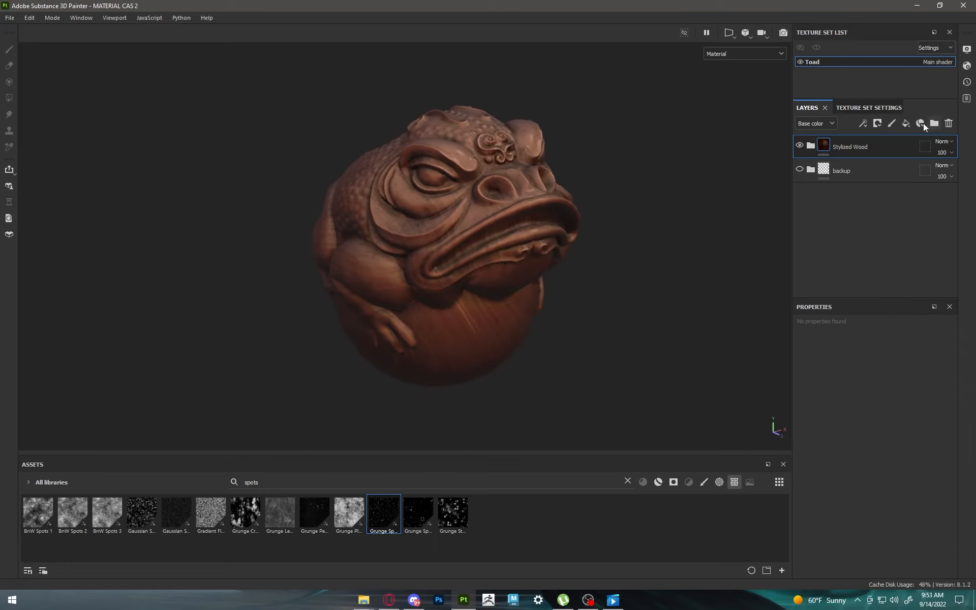
Step: Add a fill layer above the Stylized Wood folder with a dark teal-green base color and a roughness of 1
left_click(906, 123)
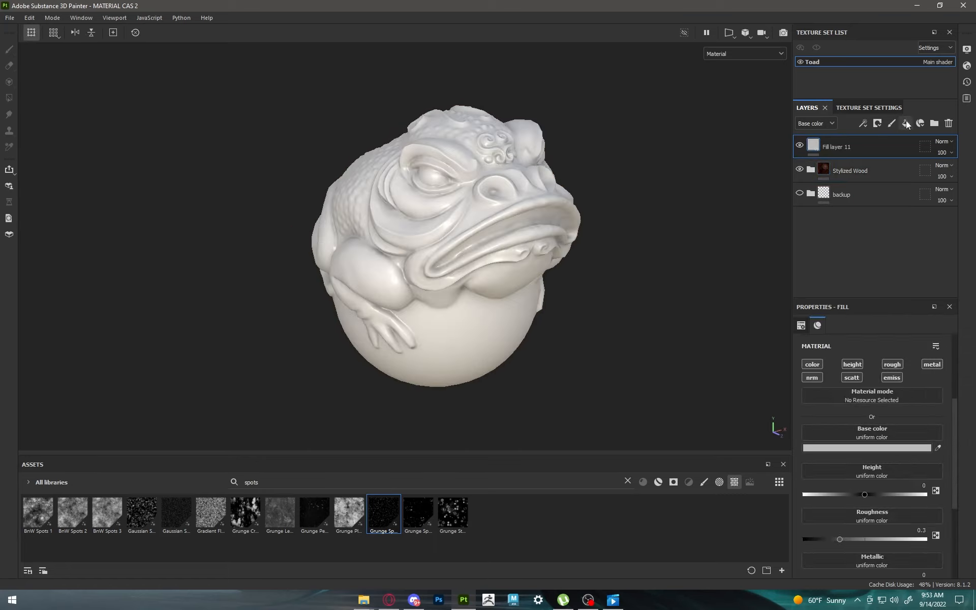
left_click(889, 448)
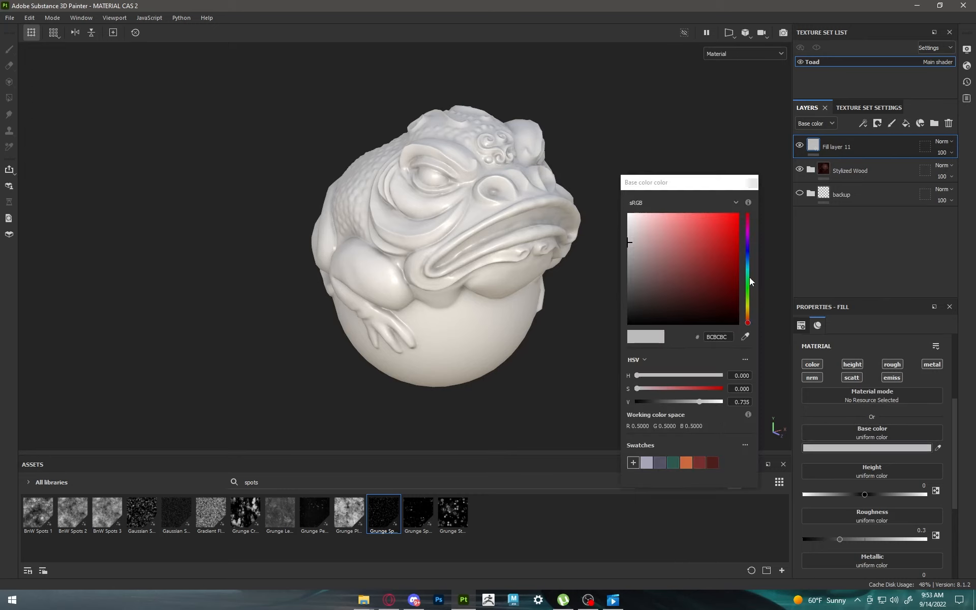
left_click_drag(748, 268, 682, 289)
left_click(753, 182)
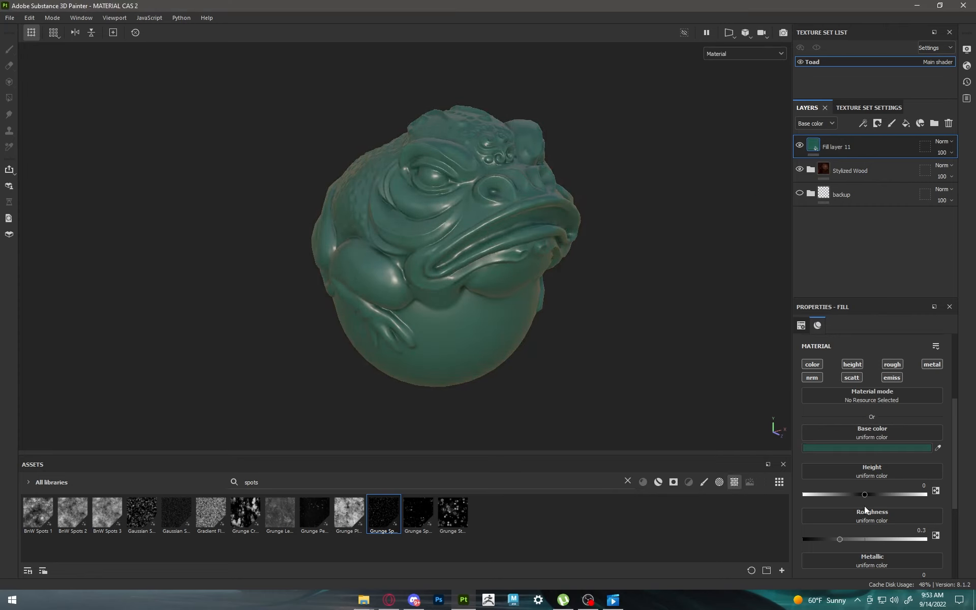
left_click_drag(842, 539, 925, 540)
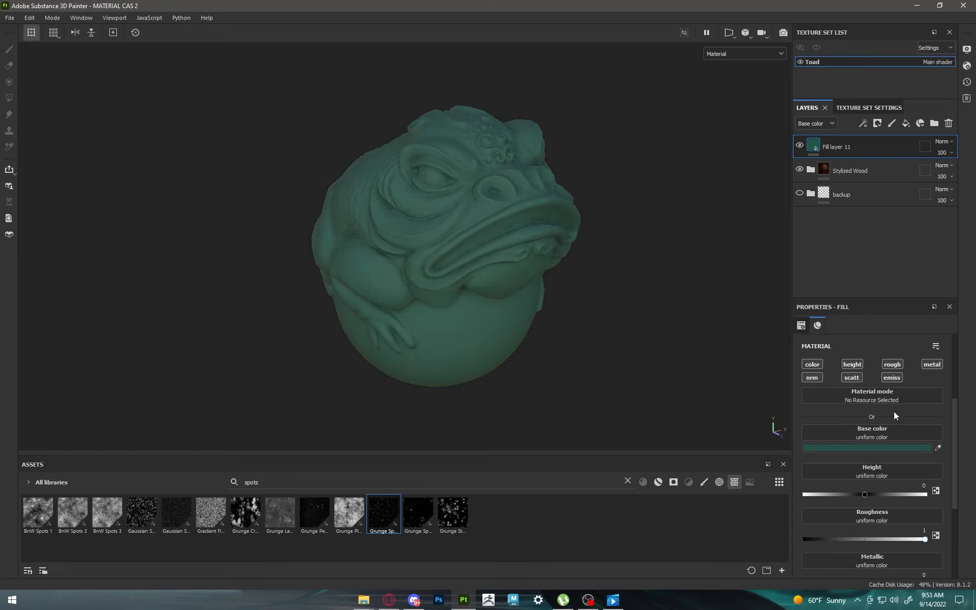
Step: Limit Fill layer 11 to the color channel by disabling height, roughness, metallic, normal and scattering
left_click(856, 369)
left_click(932, 364)
left_click(892, 366)
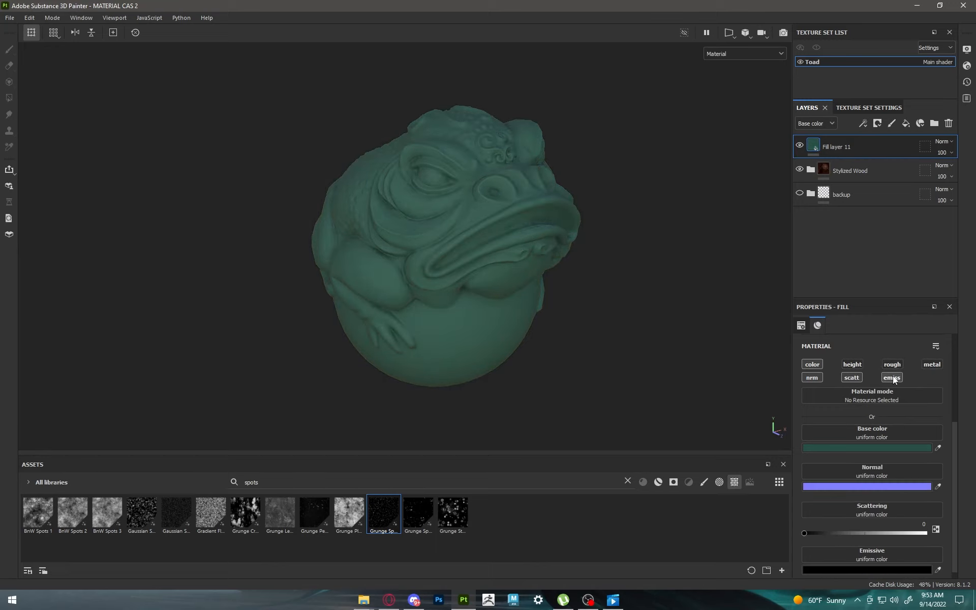
left_click(812, 377)
left_click(851, 377)
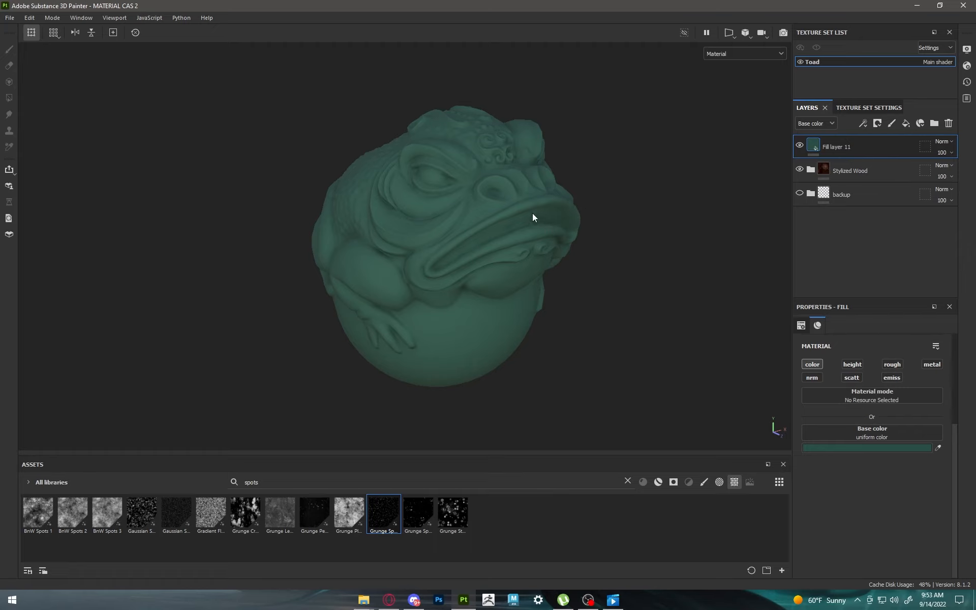
Step: Add a fill layer above Fill layer 11 and sample its base color from Fill layer 11's dark teal-green
left_click_drag(532, 218, 619, 193, "alt")
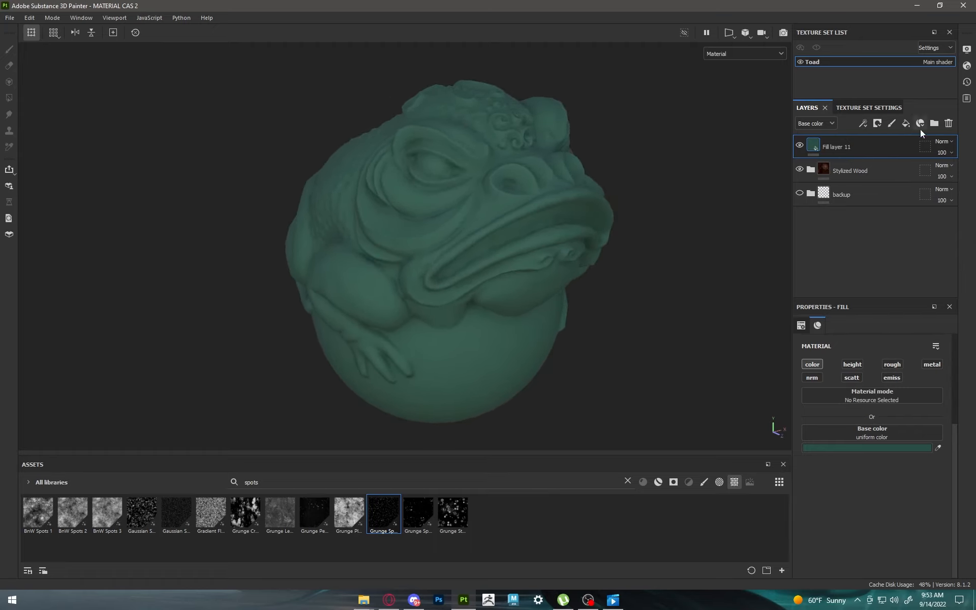
left_click(907, 124)
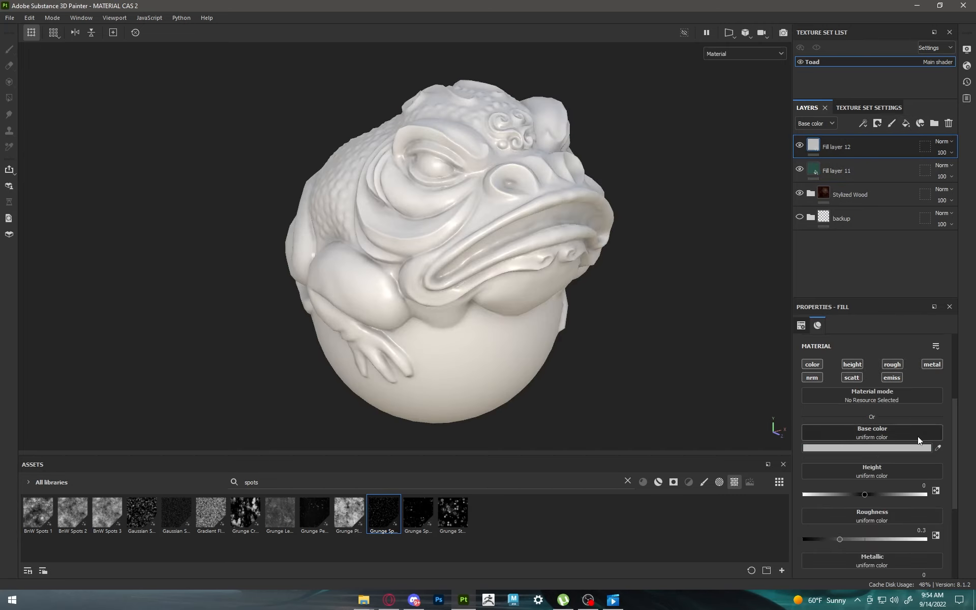
left_click(937, 448)
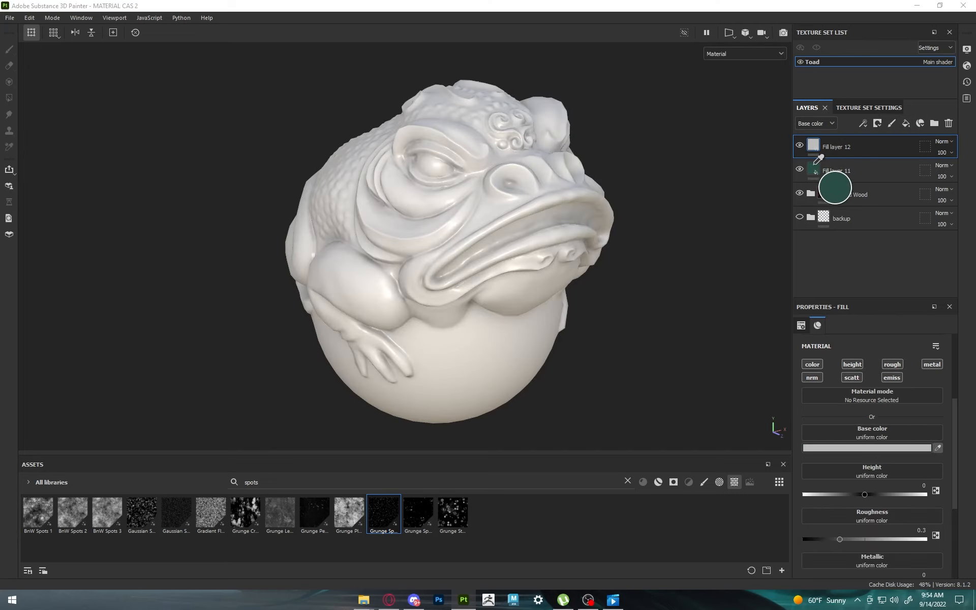
left_click(815, 172)
Step: Limit the new top fill layer to the color channel, disabling height, roughness, metallic, emissive, scattering and normal
left_click(852, 364)
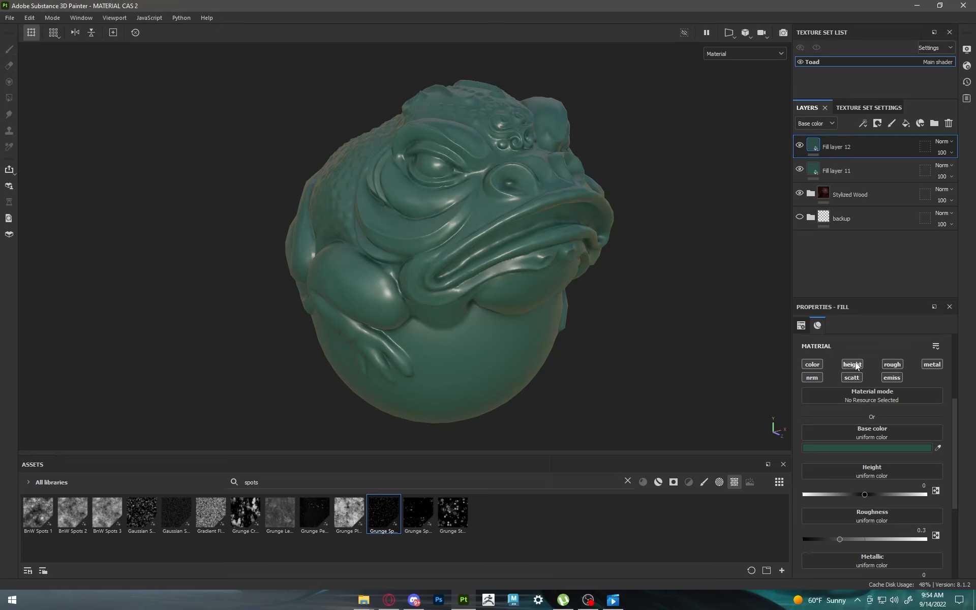
left_click(893, 364)
left_click(932, 364)
left_click(891, 378)
left_click(851, 377)
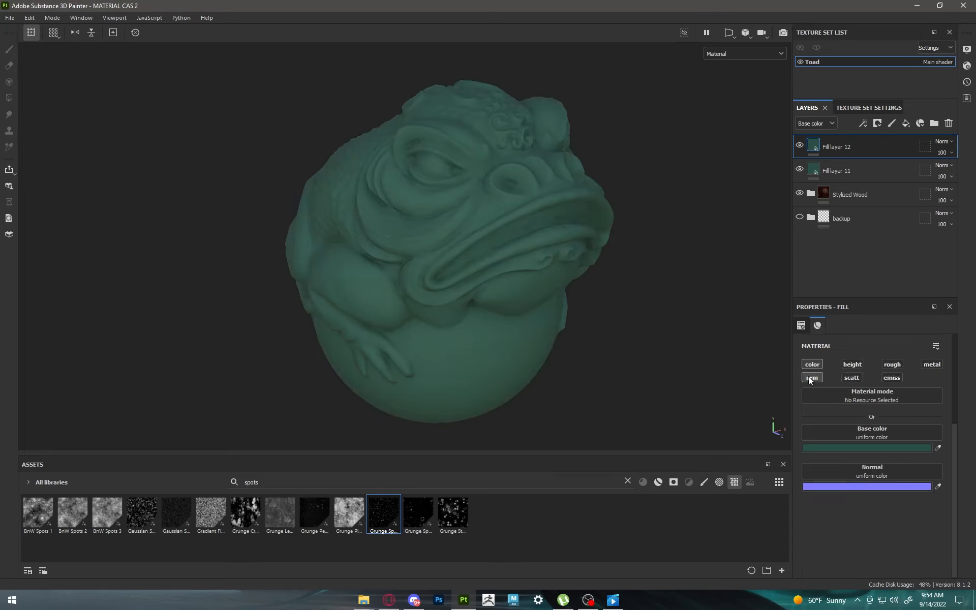
left_click(812, 378)
Step: Lighten Fill layer 12's base color to a brighter teal-green and set its base color blending mode to Linear dodge (Add)
left_click(868, 448)
left_click_drag(681, 288, 676, 273)
left_click(753, 184)
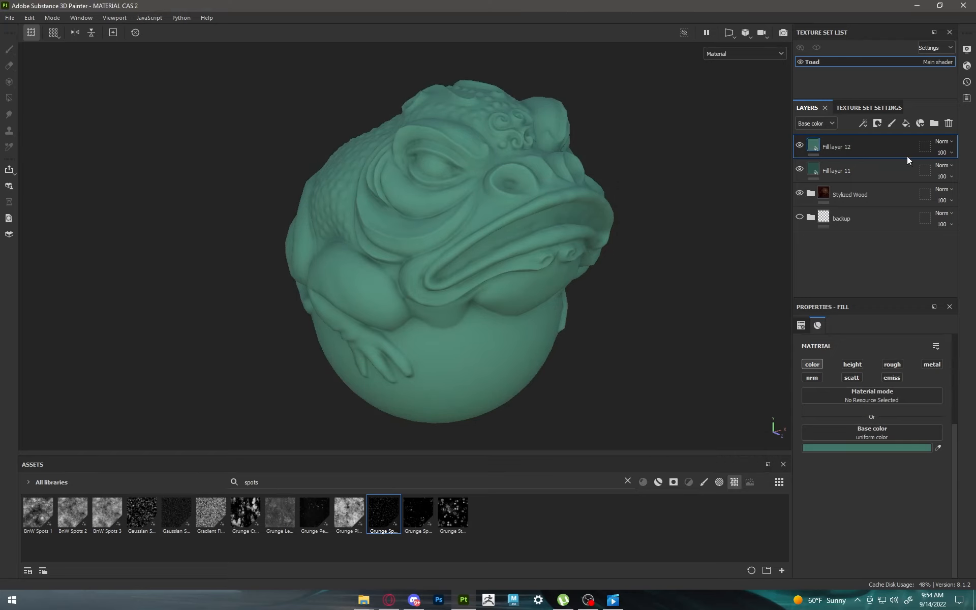
left_click(947, 142)
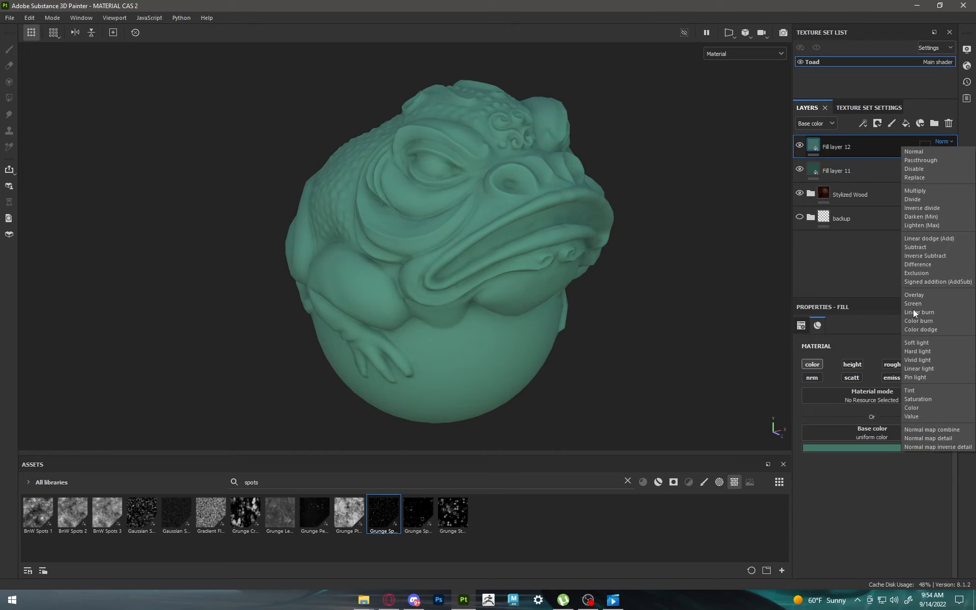
left_click(917, 237)
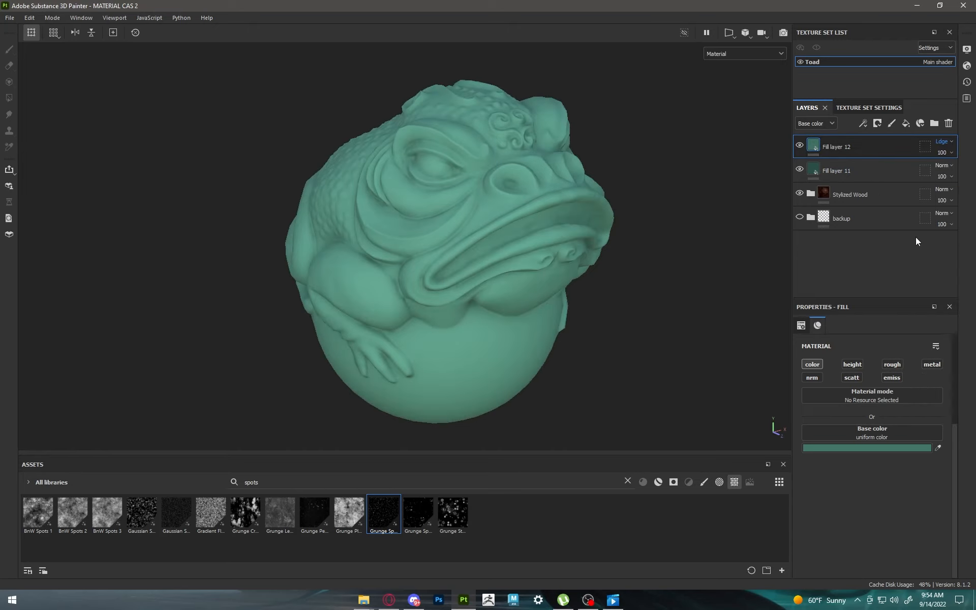
Step: Give Fill layer 12 a black mask driven by a Mask Editor generator
left_click(877, 123)
left_click(887, 149)
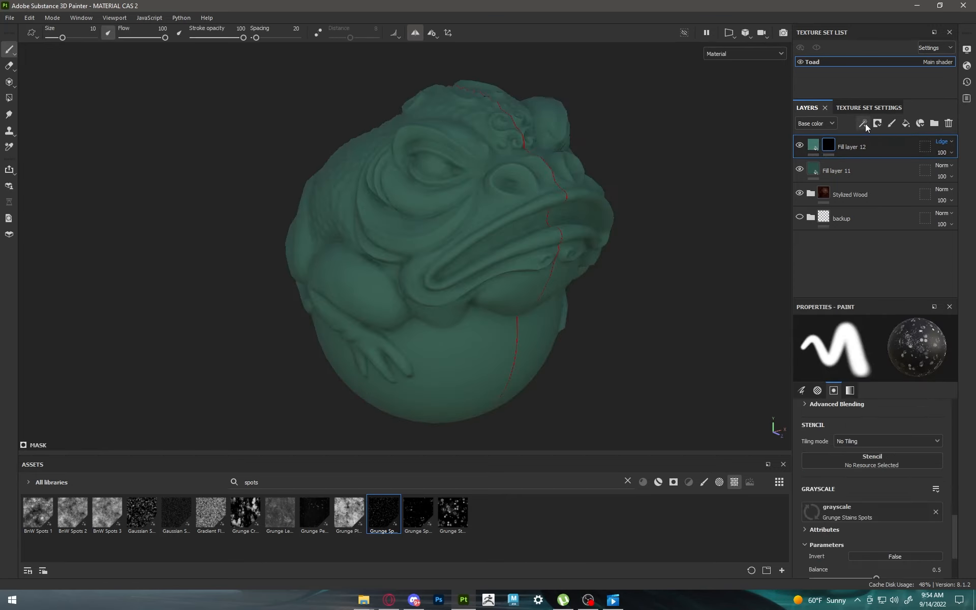
left_click(863, 124)
left_click(895, 138)
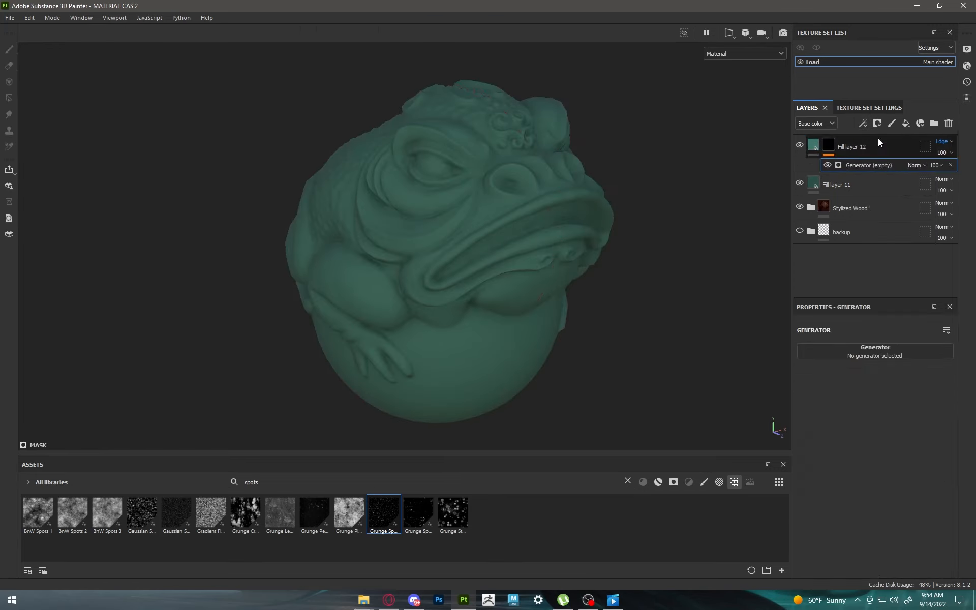
left_click(877, 349)
left_click(895, 443)
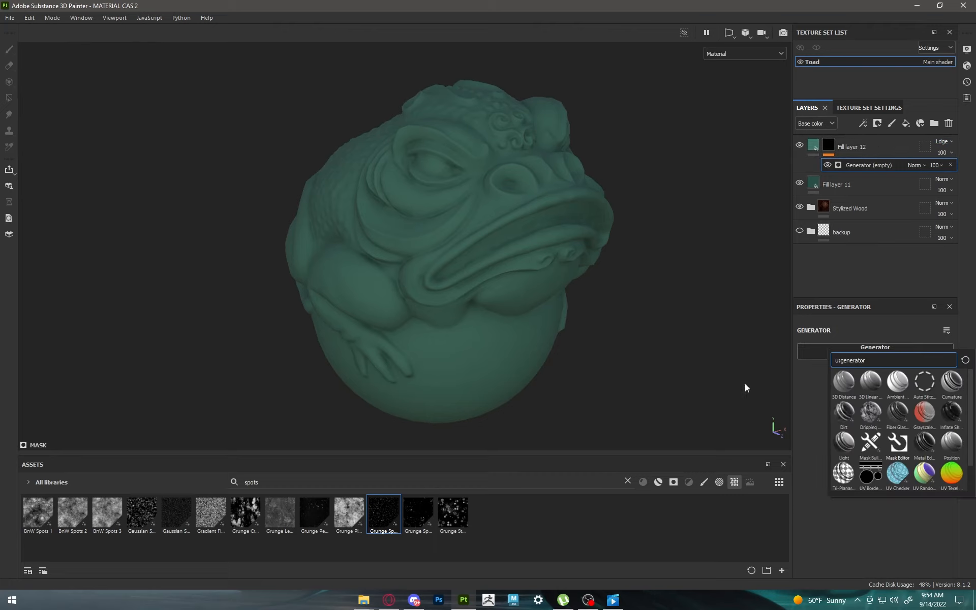
Step: Set the Mask Editor's global blur to 0.6 and its global balance to 0.49
left_click_drag(516, 257, 713, 326, "alt")
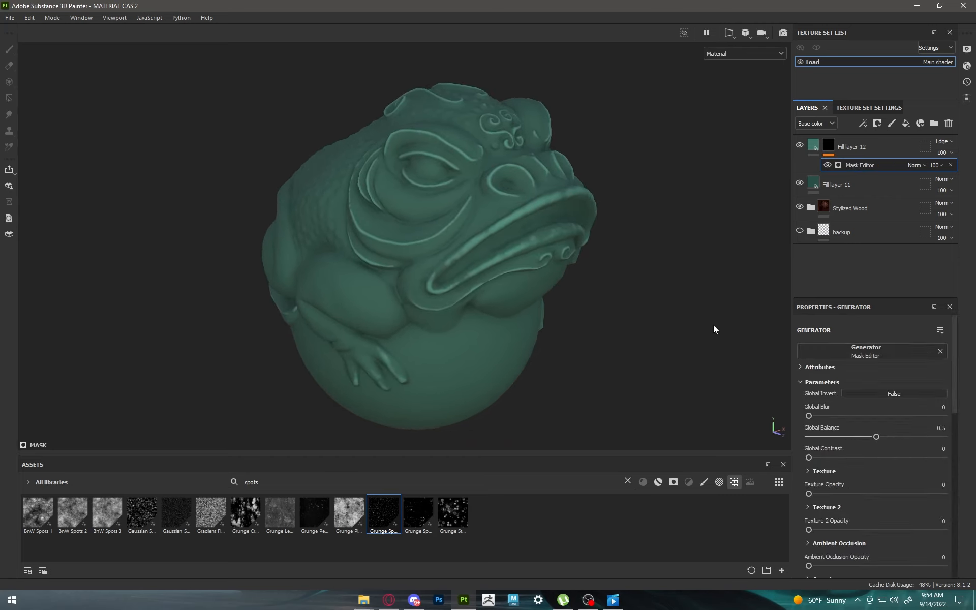
mouse_move(808, 415)
left_mouse_down()
mouse_move(824, 413)
mouse_move(812, 413)
left_mouse_up()
mouse_move(875, 437)
left_mouse_down()
mouse_move(865, 434)
mouse_move(875, 428)
left_mouse_up()
Step: In the Mask Editor's curvature settings, set Large and Big to 0 and Huge to 1
scroll(877, 446, "down", 3)
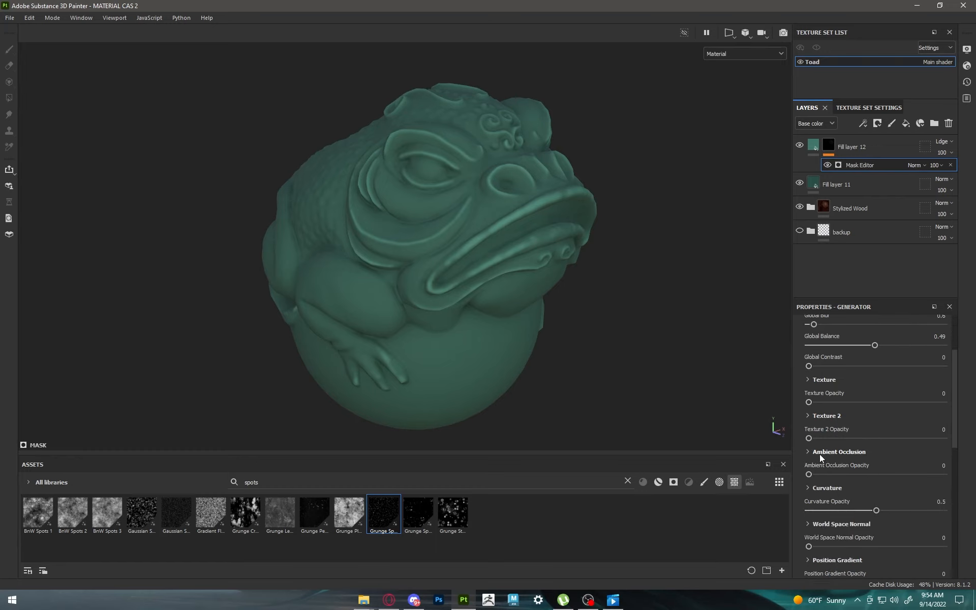
left_click(808, 489)
scroll(841, 462, "down", 4)
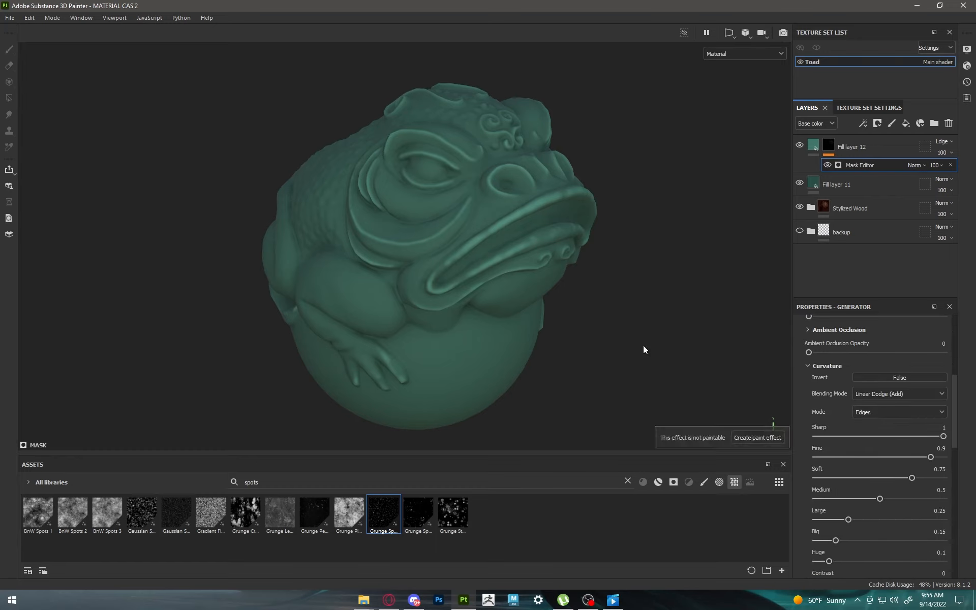
mouse_move(643, 345)
left_mouse_down("alt")
mouse_move(612, 342)
mouse_move(690, 367)
left_mouse_up("alt")
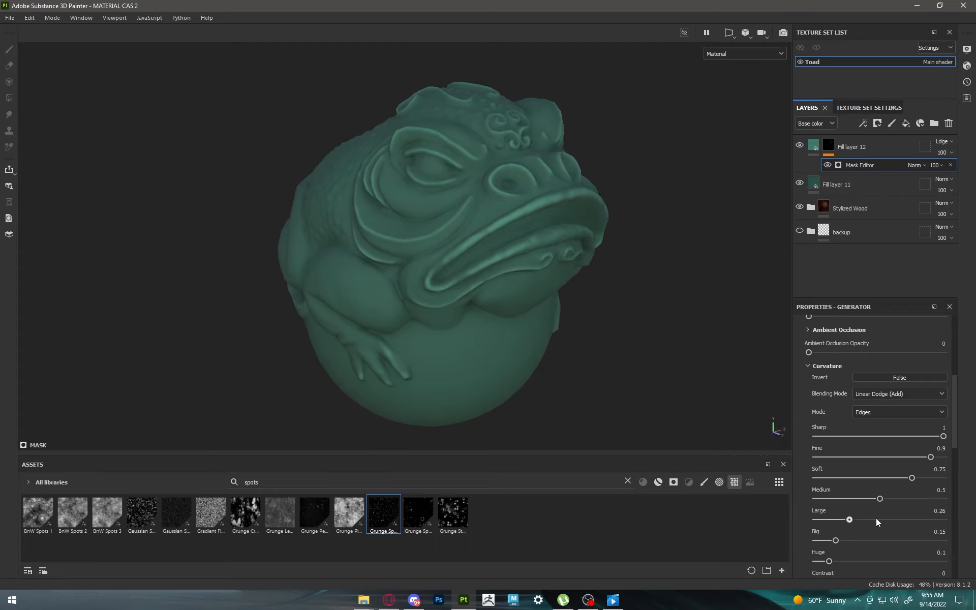
left_click_drag(876, 518, 768, 514)
left_click_drag(837, 541, 767, 533)
left_click_drag(924, 560, 955, 561)
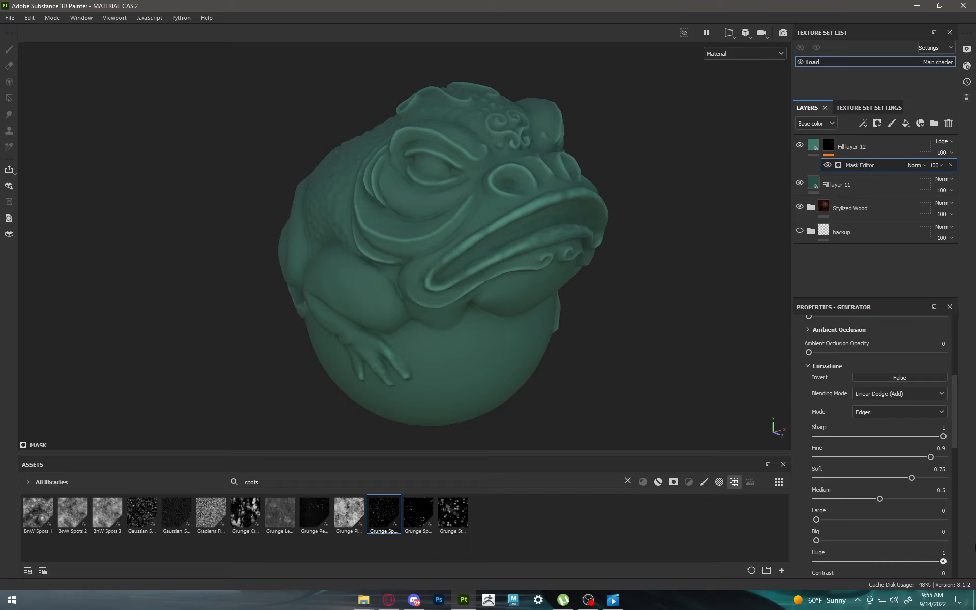
left_click_drag(487, 213, 463, 212, "alt")
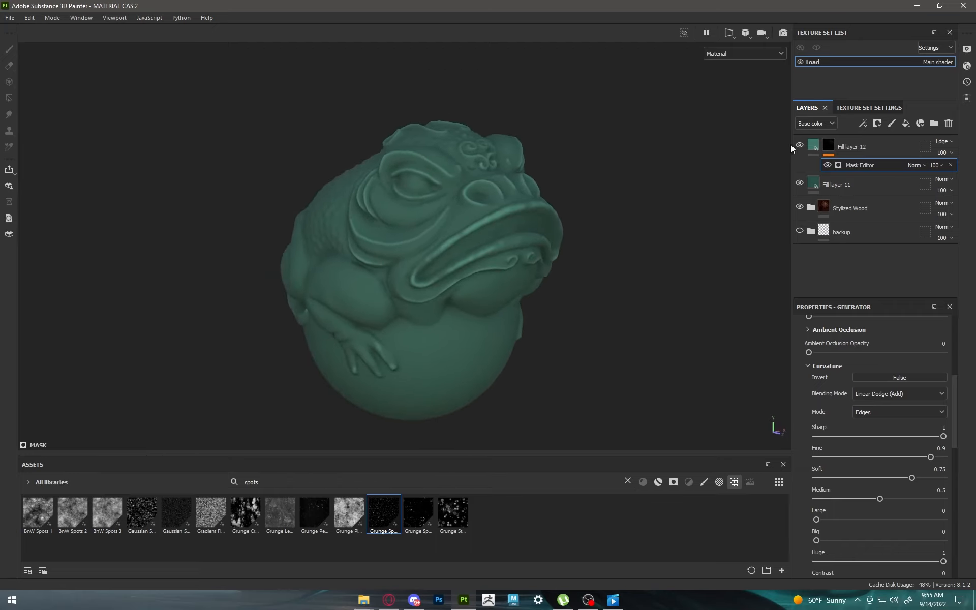
left_click_drag(754, 163, 587, 233, "alt")
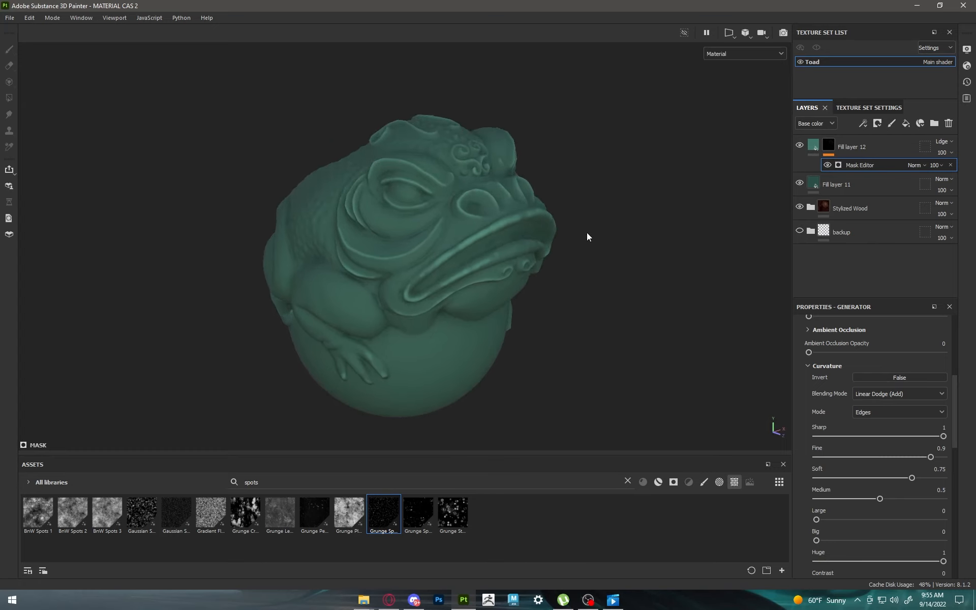
Step: Add a fill layer directly above Fill layer 11 and rename it as "gradient"
left_click(854, 187)
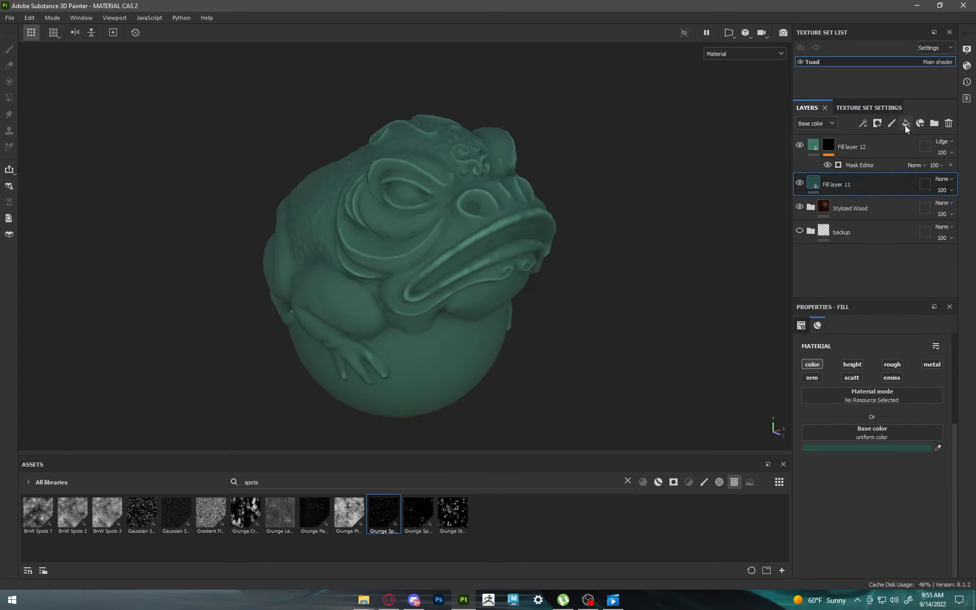
left_click(906, 124)
double_click(839, 188)
type("g")
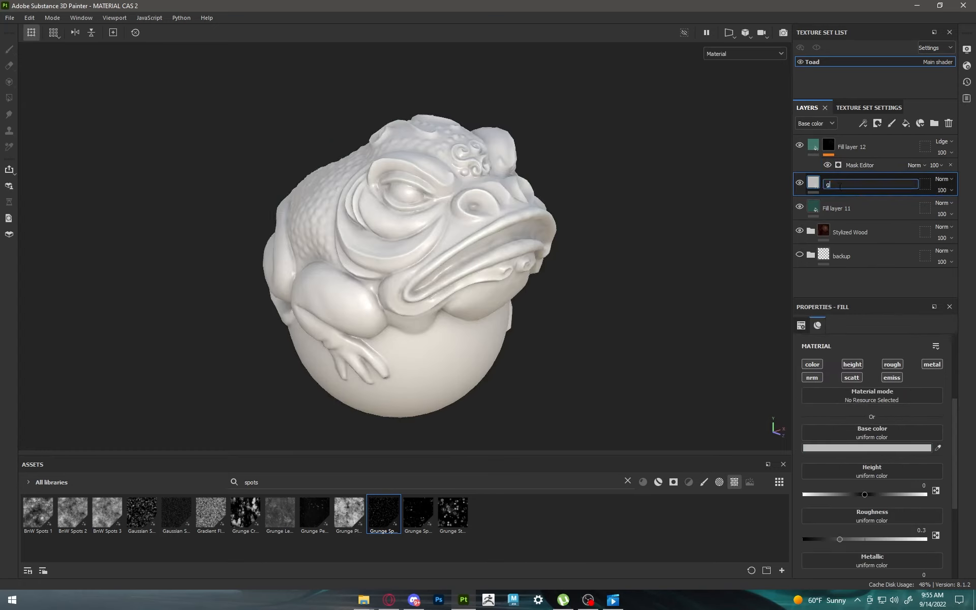
type("radient")
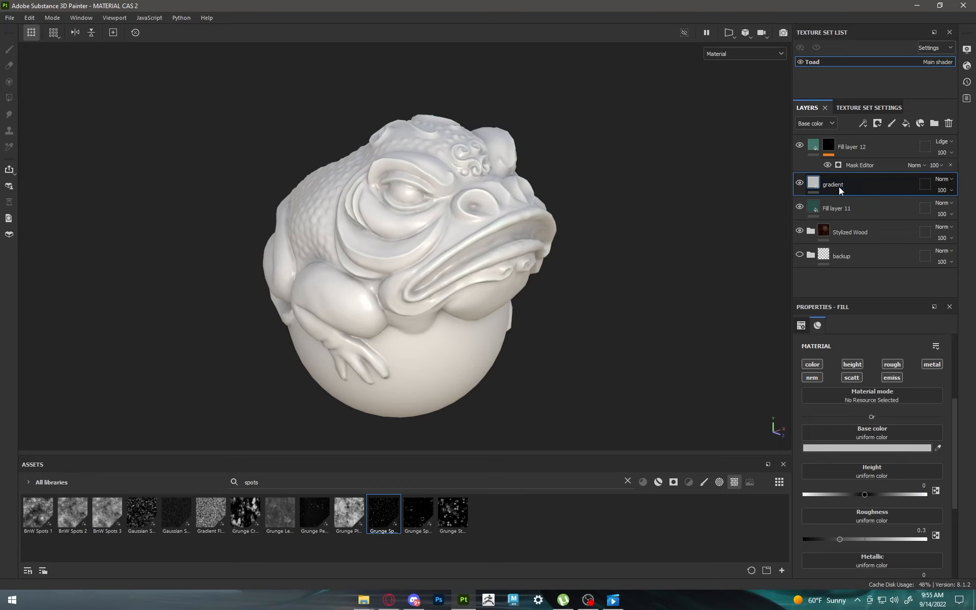
key("Return")
Step: Set the gradient layer's base color to a muted light teal, about hex 509387
left_click(889, 447)
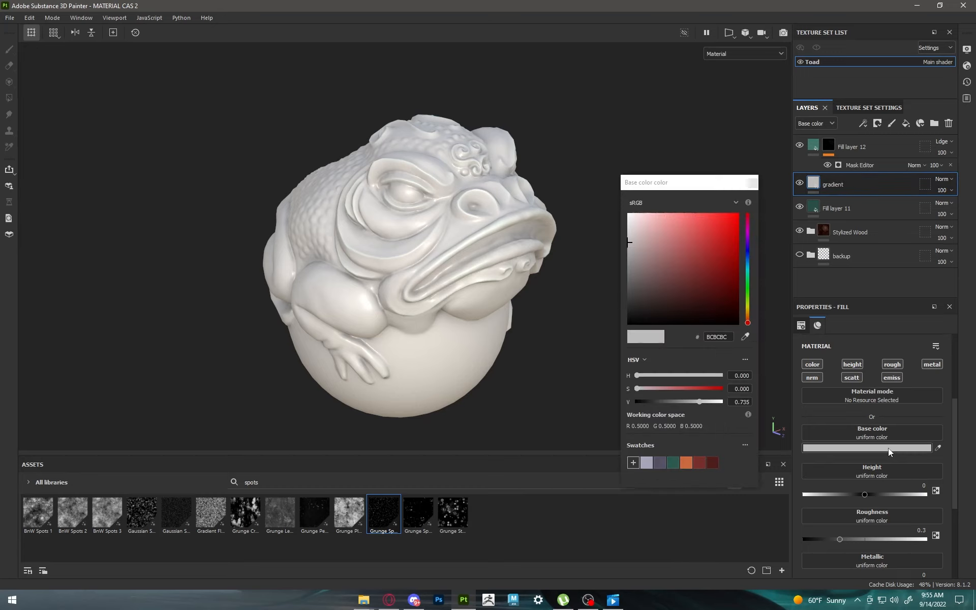
left_click(747, 262)
left_click_drag(747, 262, 748, 272)
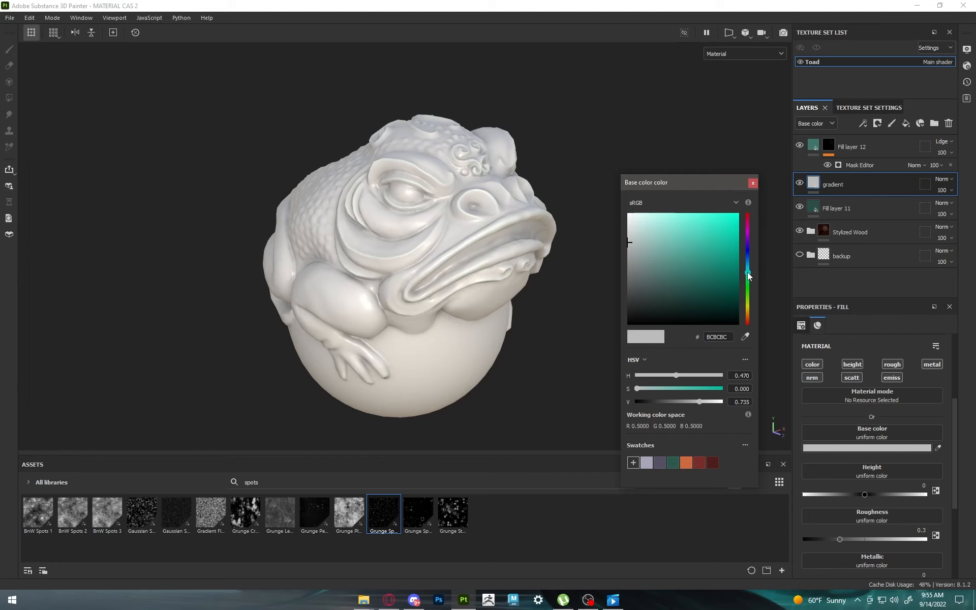
left_click_drag(675, 288, 682, 259)
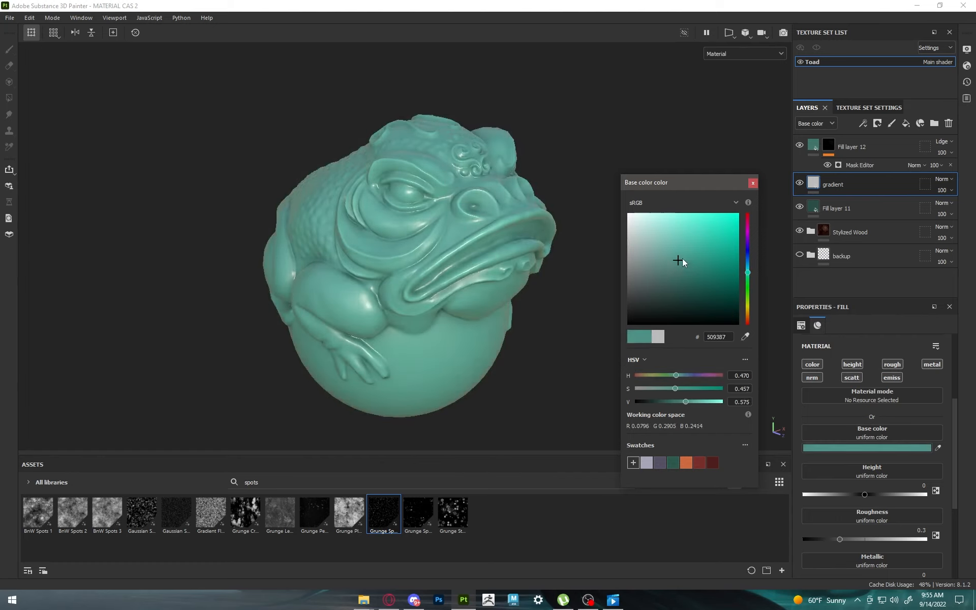
left_click(752, 182)
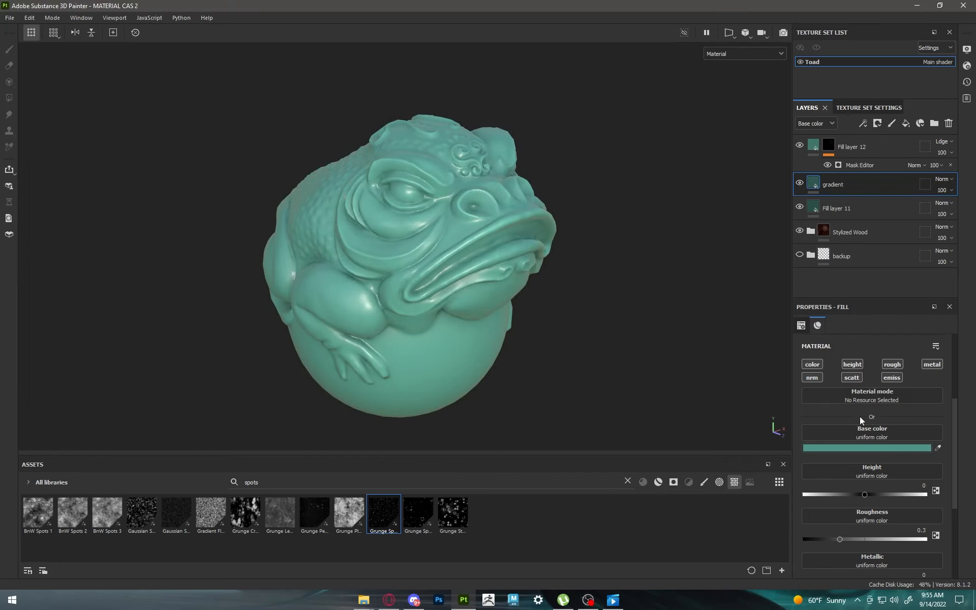
Step: Limit the gradient layer to the color channel, disabling height, roughness, metallic, normal, scattering and emissive
left_click(853, 364)
left_click(892, 364)
left_click(932, 364)
left_click(812, 378)
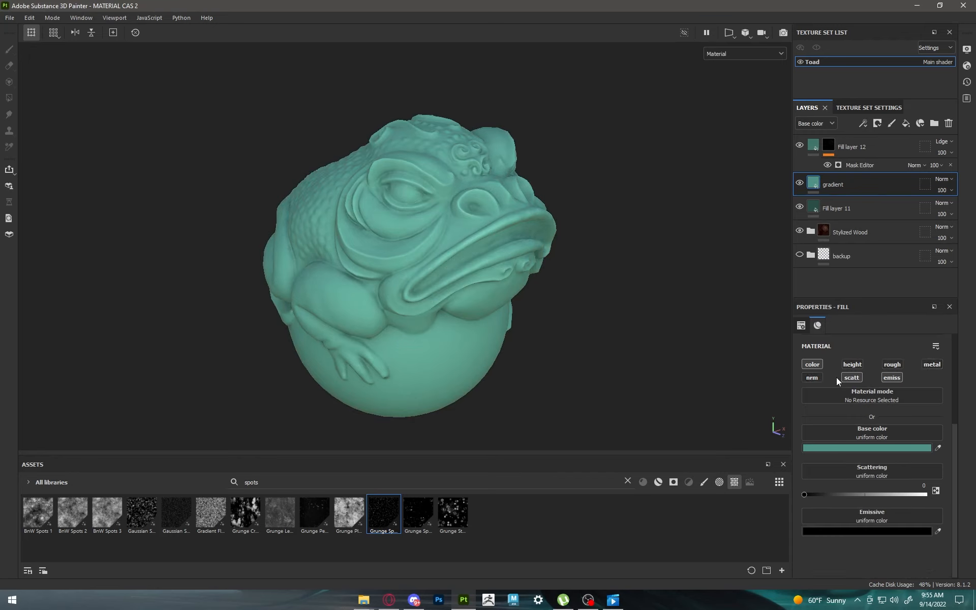
left_click(852, 378)
left_click(891, 377)
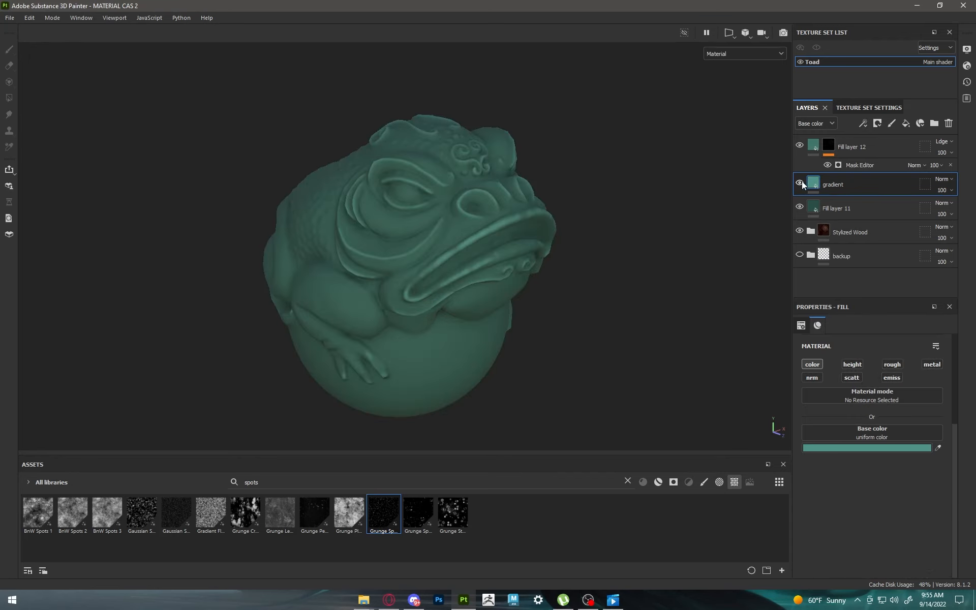
Step: Give the gradient layer a black mask driven by a 3D Linear Gradient generator
left_click(878, 124)
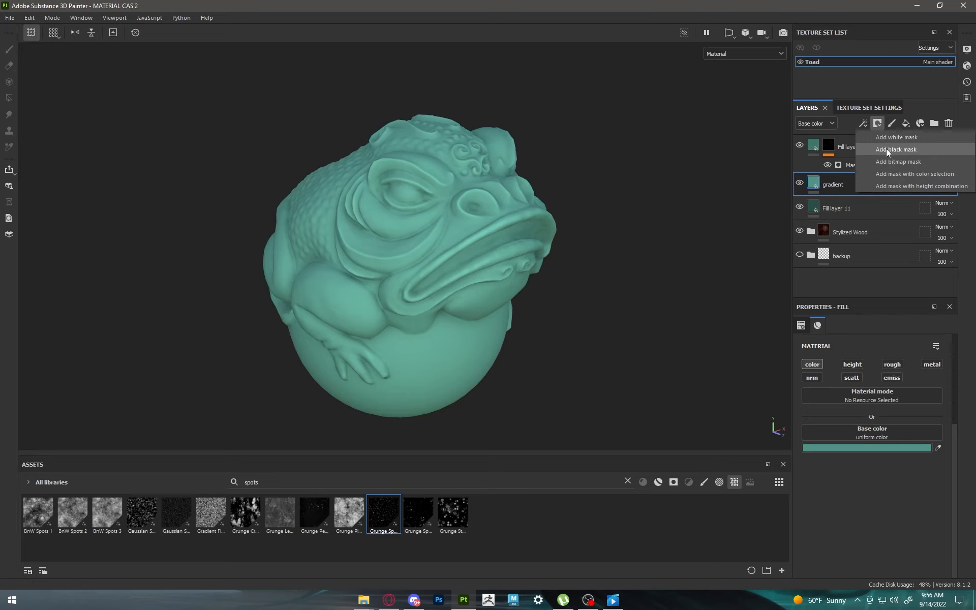
left_click(886, 149)
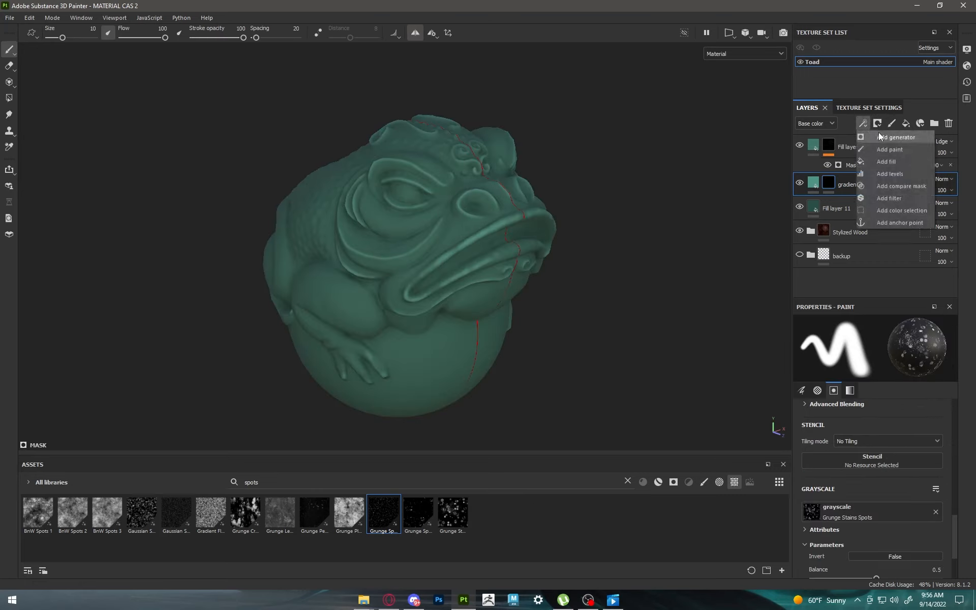
left_click(878, 133)
left_click(873, 355)
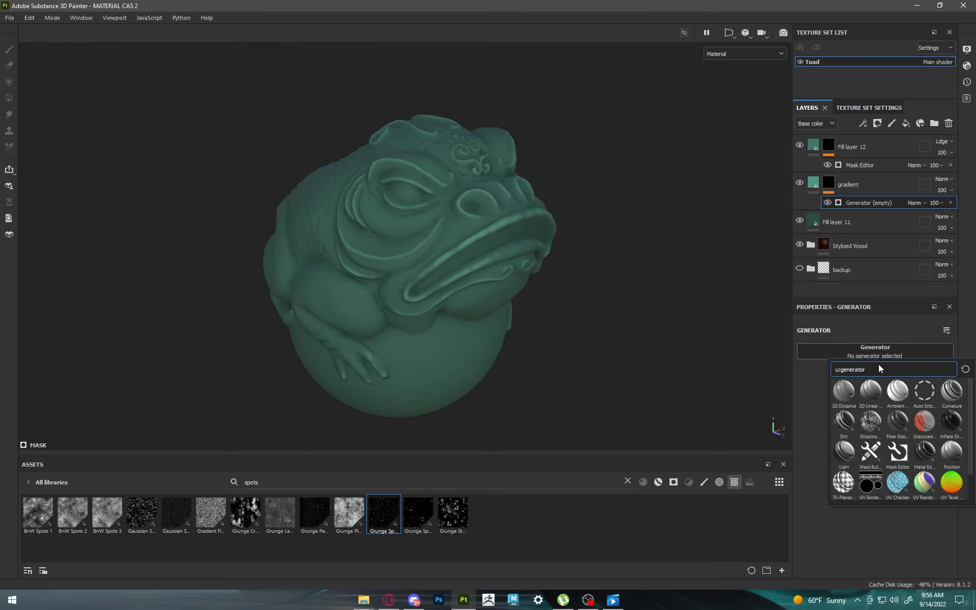
type("grad")
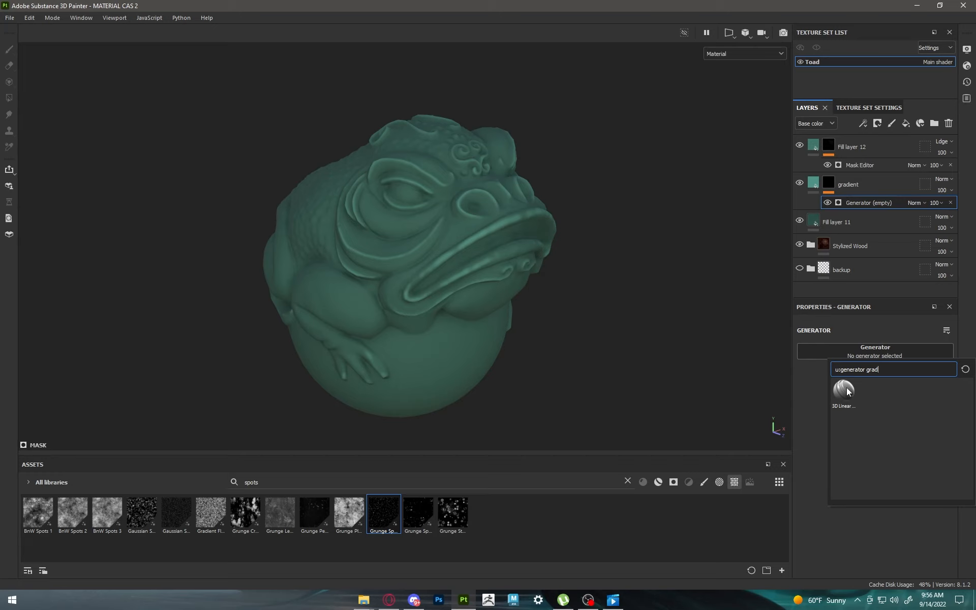
left_click(846, 388)
Step: Set the 3D Linear Gradient's balance to 0.19 and the gradient layer's opacity to 37
left_click_drag(874, 416, 836, 401)
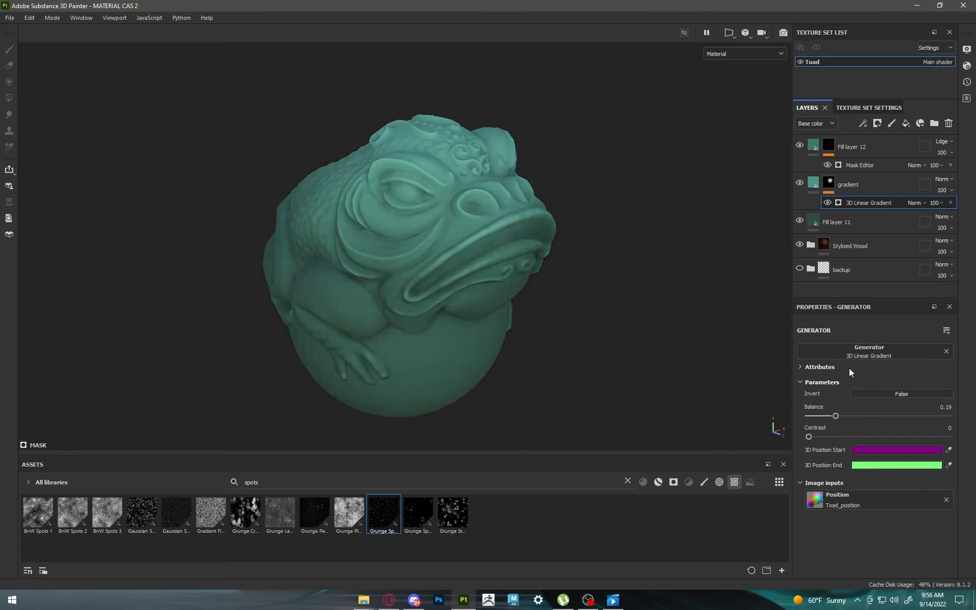
mouse_move(970, 208)
left_mouse_down()
mouse_move(910, 207)
mouse_move(944, 203)
left_mouse_up()
Step: Add a fill layer above Fill layer 12 and limit it to color, disabling height, roughness, metallic, normal, scattering and emissive
left_click(856, 145)
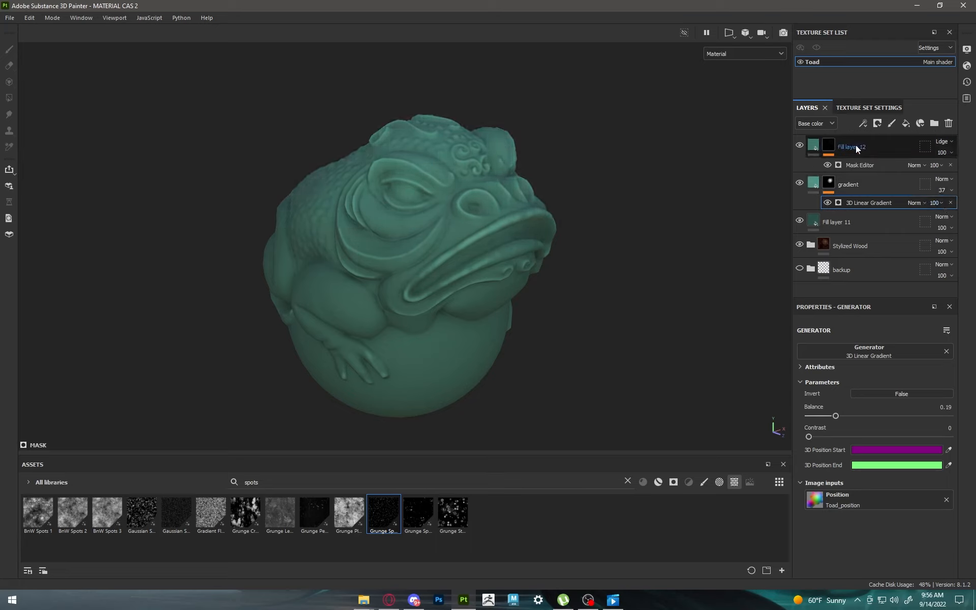
left_click(906, 123)
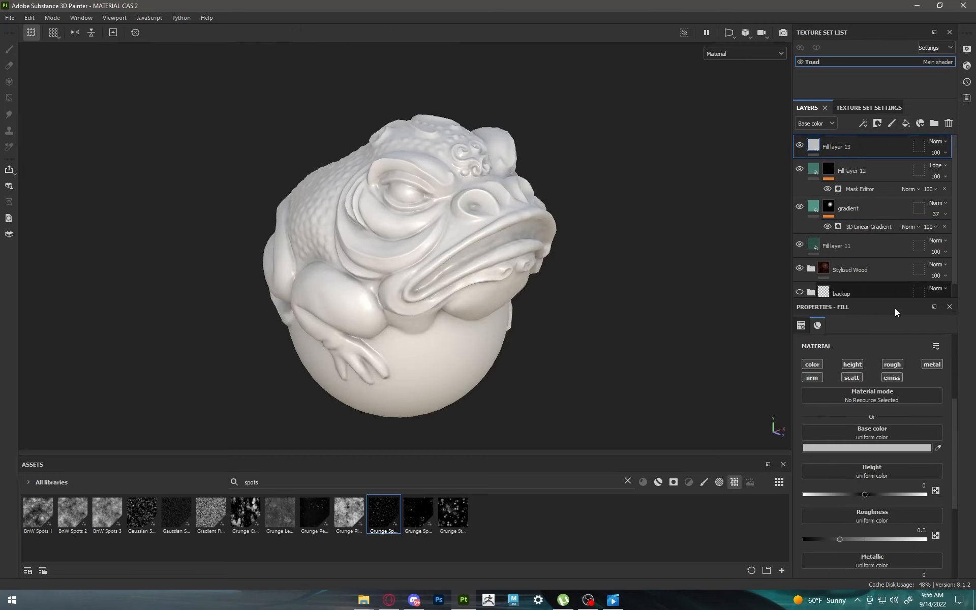
left_click(852, 364)
left_click(889, 365)
left_click(940, 365)
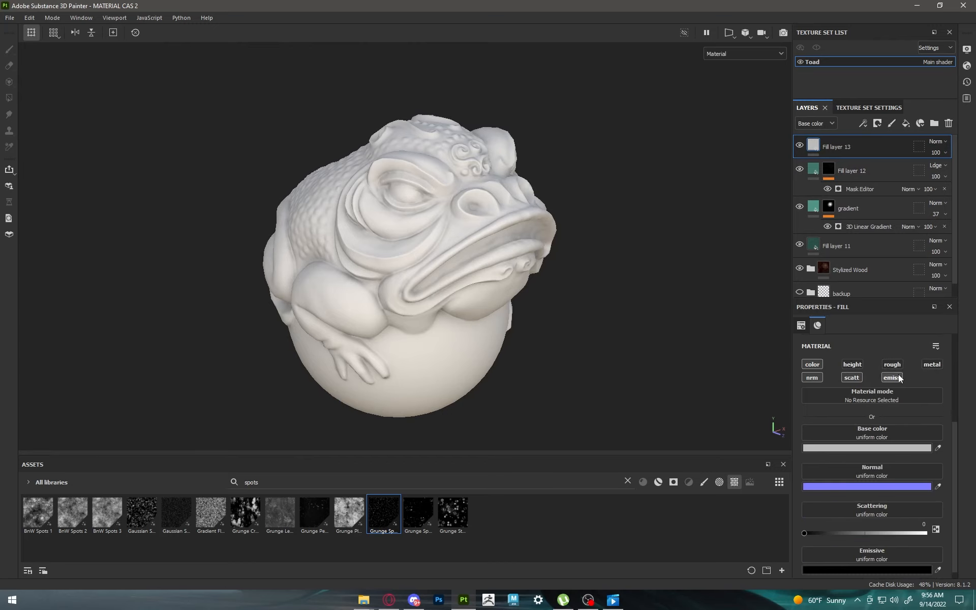
left_click(892, 378)
left_click(851, 377)
left_click(814, 377)
Step: Set the new fill layer's base color to pure red, hex FF0000
left_click(860, 448)
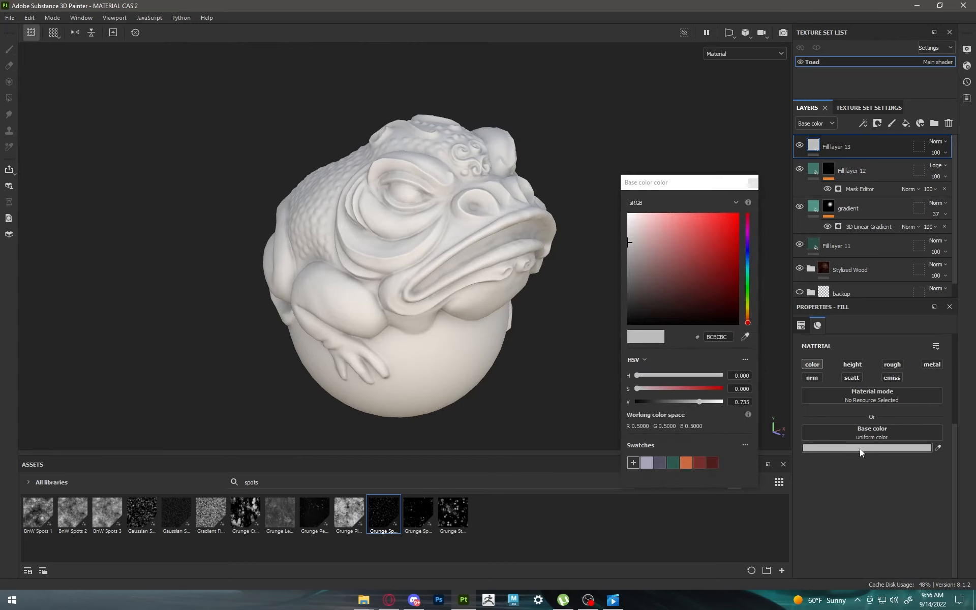
left_click_drag(710, 285, 768, 203)
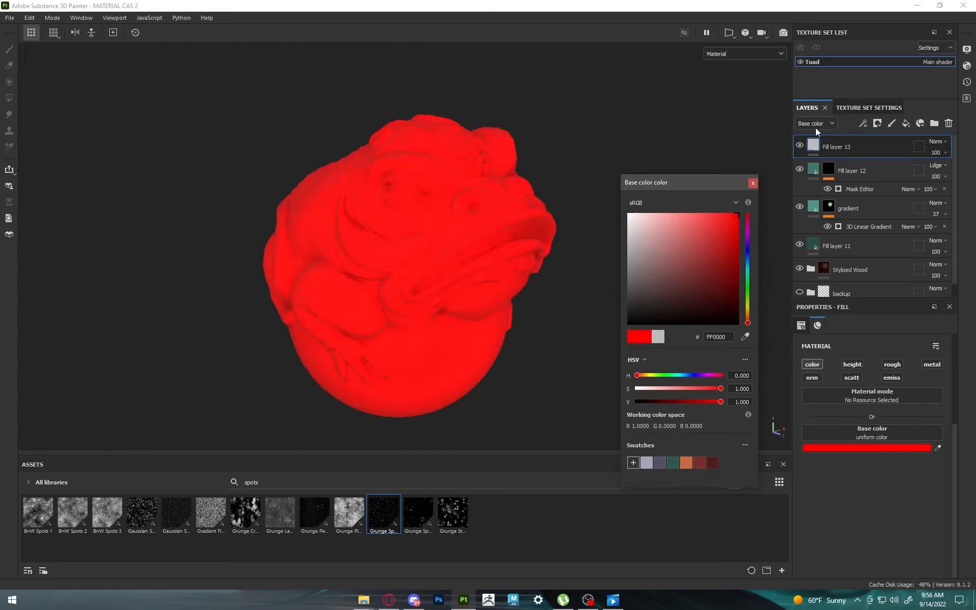
left_click(752, 186)
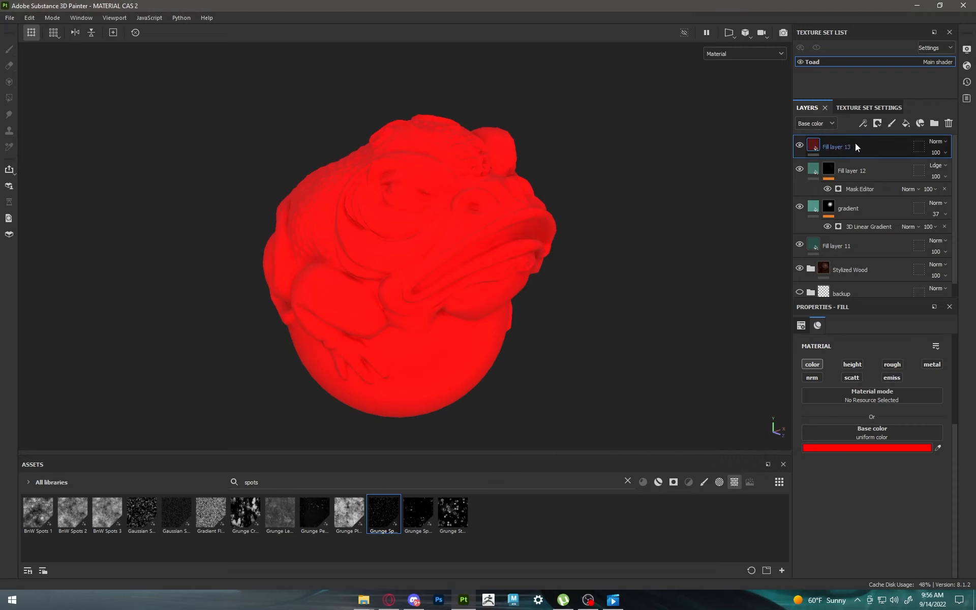
Step: Give the red fill layer a black mask and add an empty generator to that mask
left_click(877, 123)
left_click(886, 149)
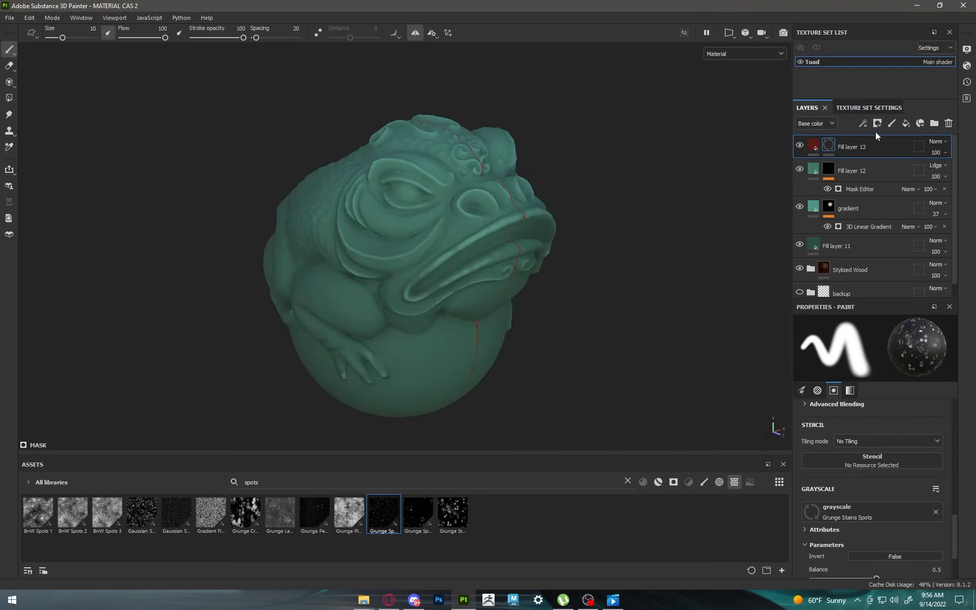
left_click(863, 123)
left_click(876, 138)
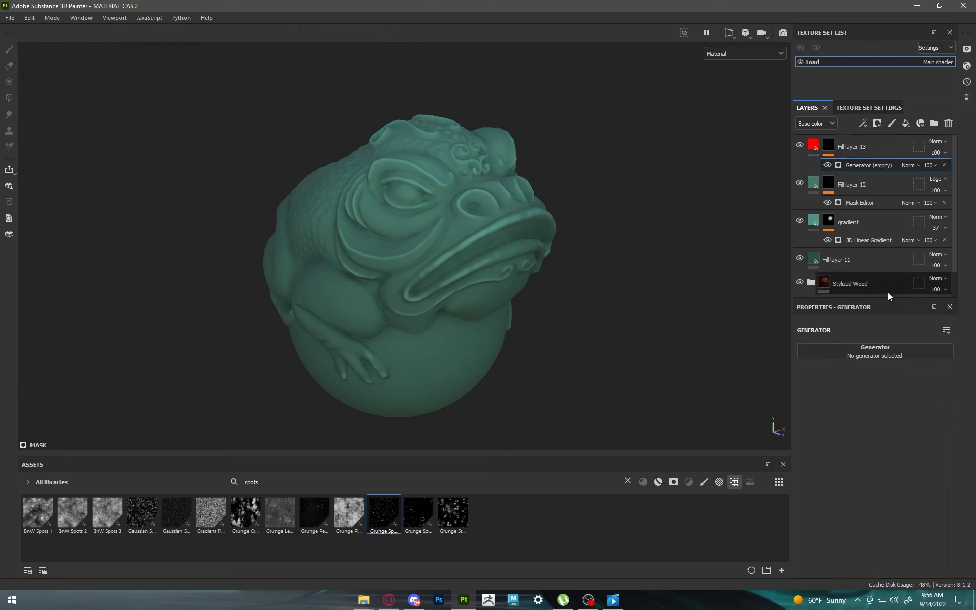
Step: Search the available generators for "grad" for the red layer's mask, then clear the search term
left_click(887, 349)
type("grad")
key("BackSpace")
key("BackSpace")
key("BackSpace")
key("BackSpace")
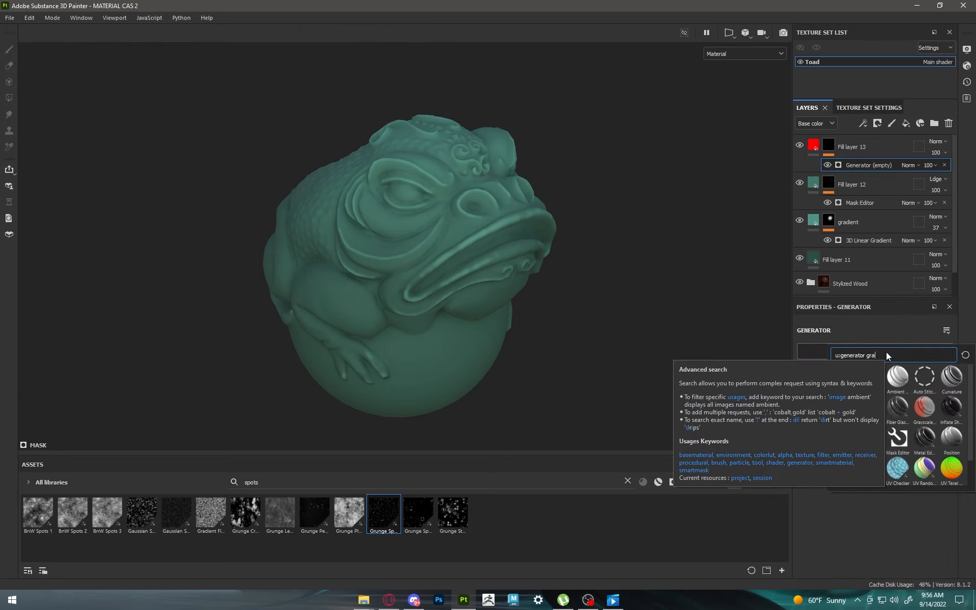
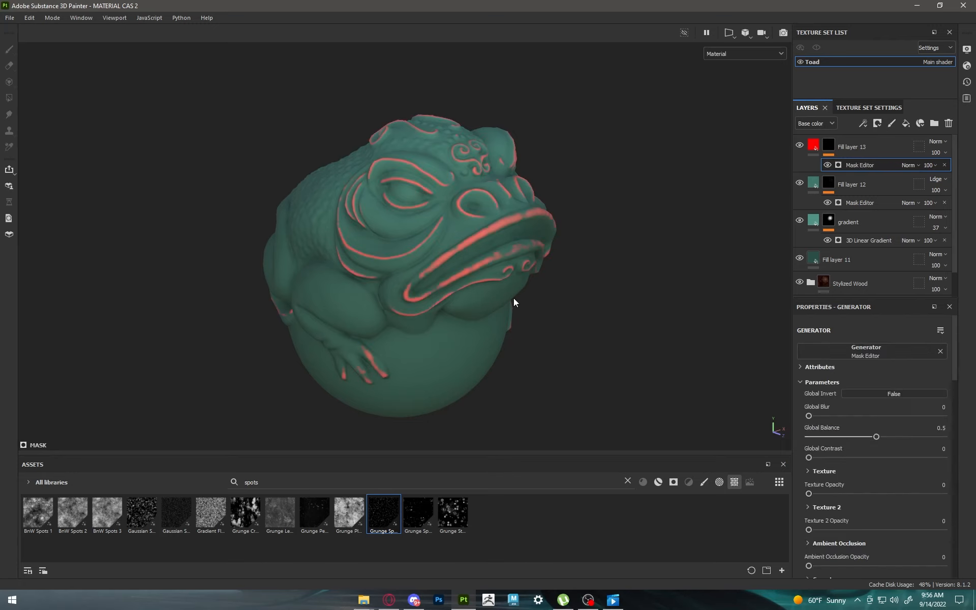
Step: Invert the Mask Editor on Fill layer 13's mask and raise its World Space Normal Opacity to 1
scroll(512, 295, "up", 1)
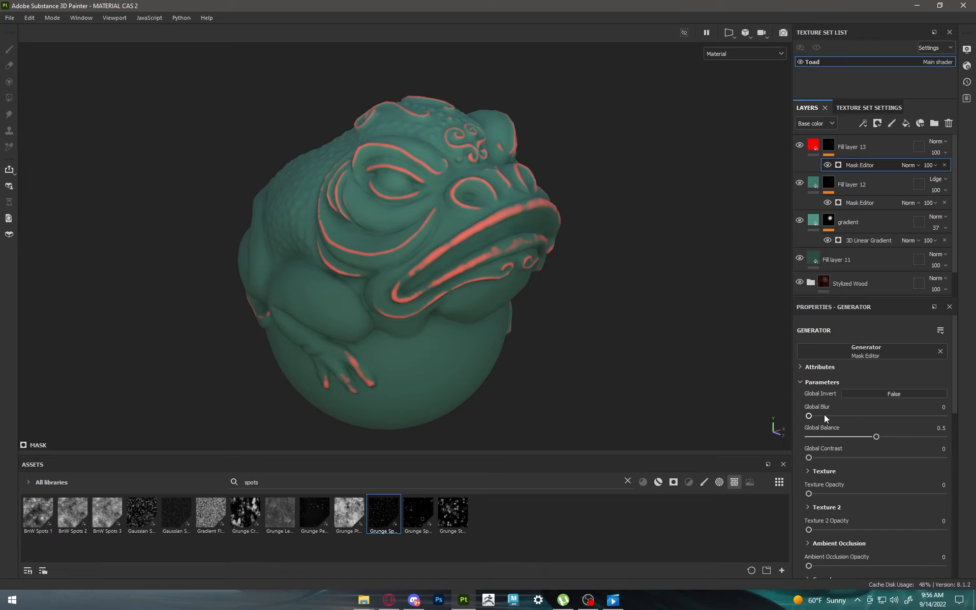
scroll(824, 443, "down", 5)
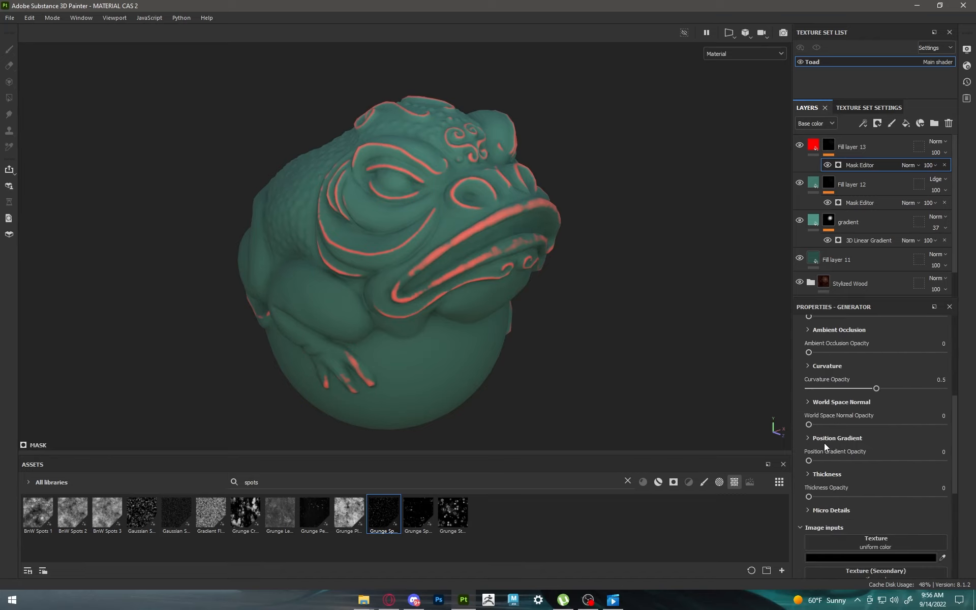
scroll(814, 425, "up", 5)
left_click(880, 395)
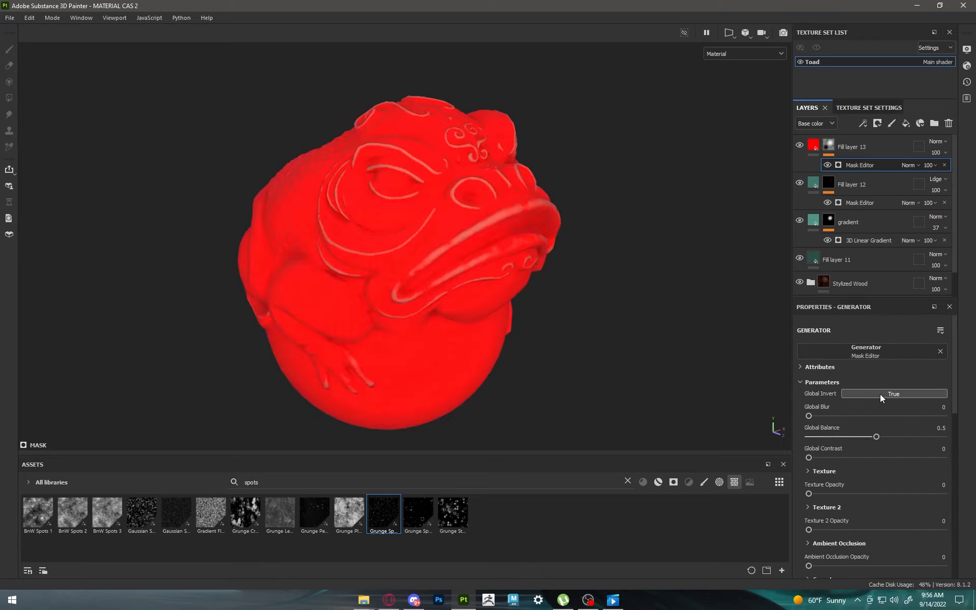
scroll(823, 437, "down", 4)
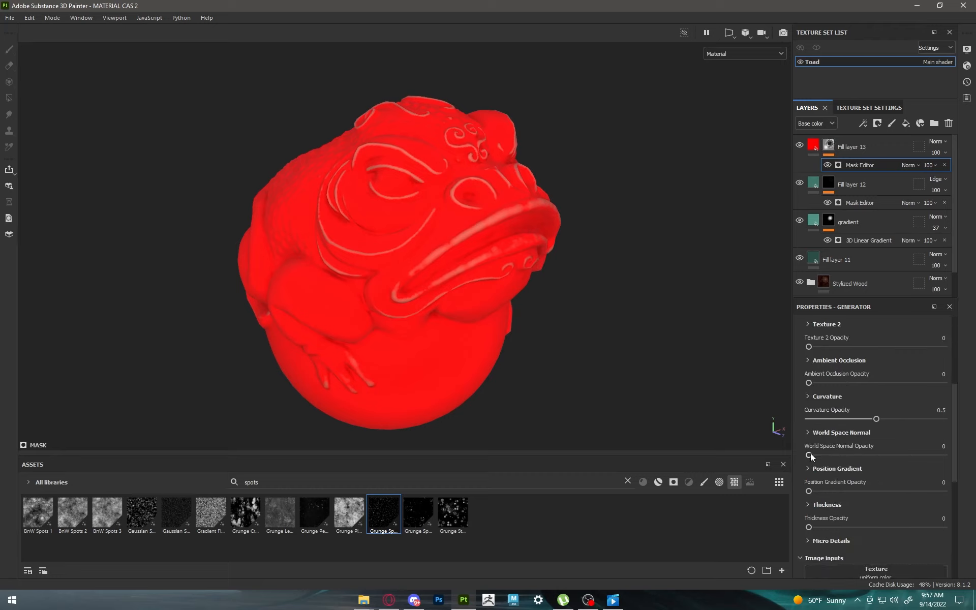
scroll(822, 448, "down", 1)
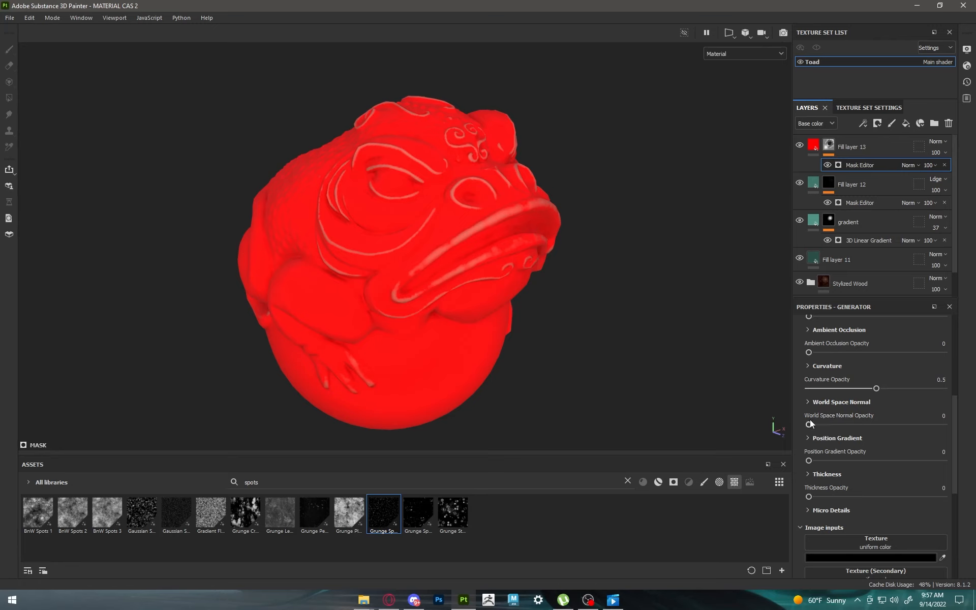
left_click_drag(809, 424, 944, 425)
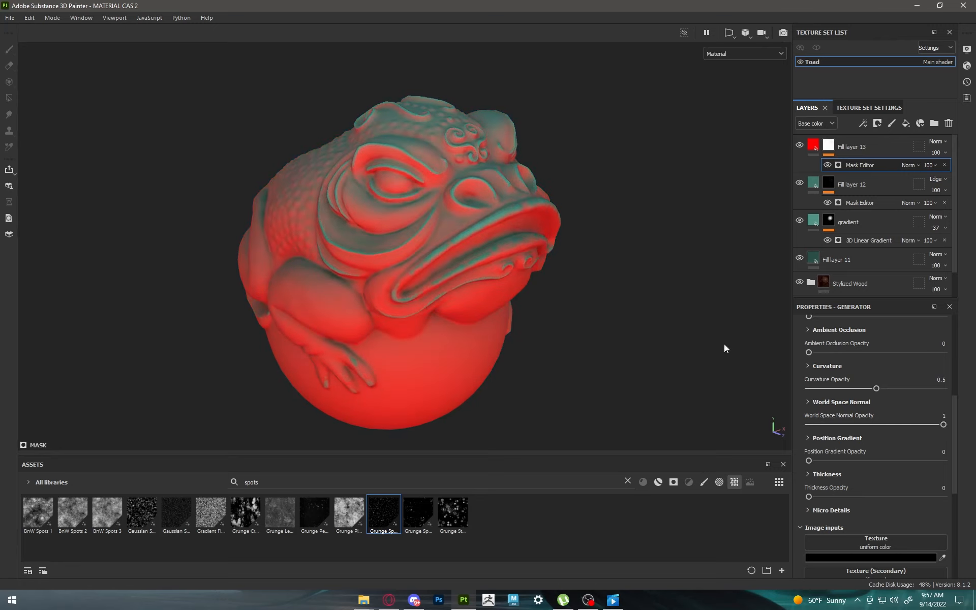
Step: Set Fill layer 13's blend mode to Overlay and compare the toad with the layer hidden and shown
left_click(856, 147)
left_click(938, 141)
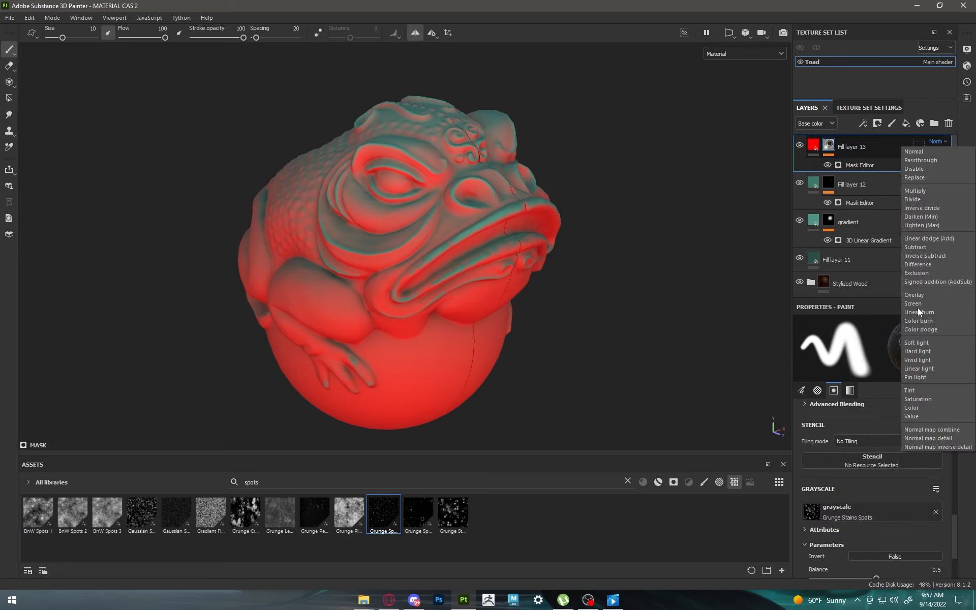
left_click(914, 295)
left_click_drag(537, 215, 421, 208, "alt")
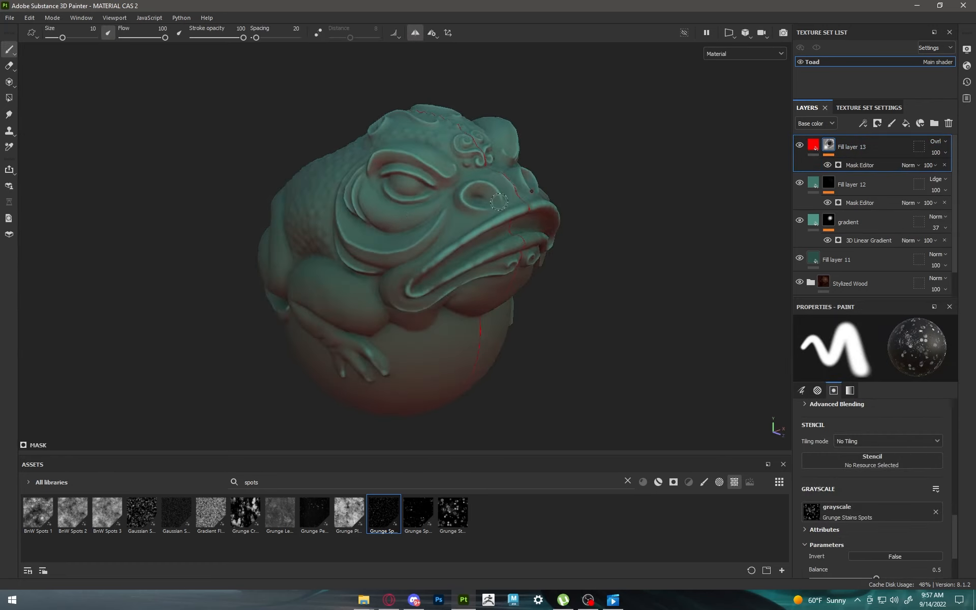
left_click(800, 146)
left_click(799, 146)
left_click_drag(600, 220, 608, 197, "alt")
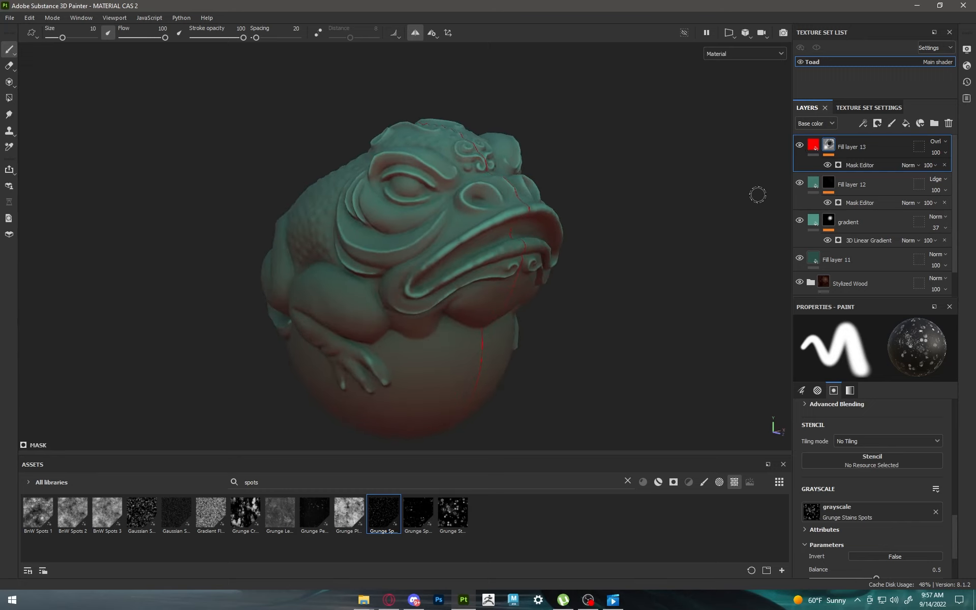
Step: Change Fill layer 13's base color from red to a deep blue, hex 0011D0
left_click(814, 149)
left_click(902, 448)
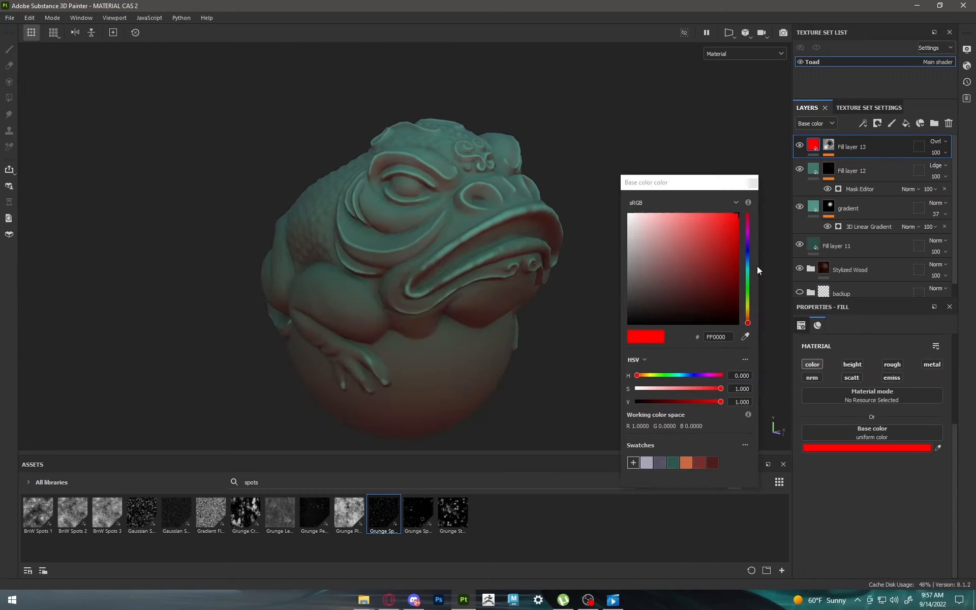
left_click(748, 252)
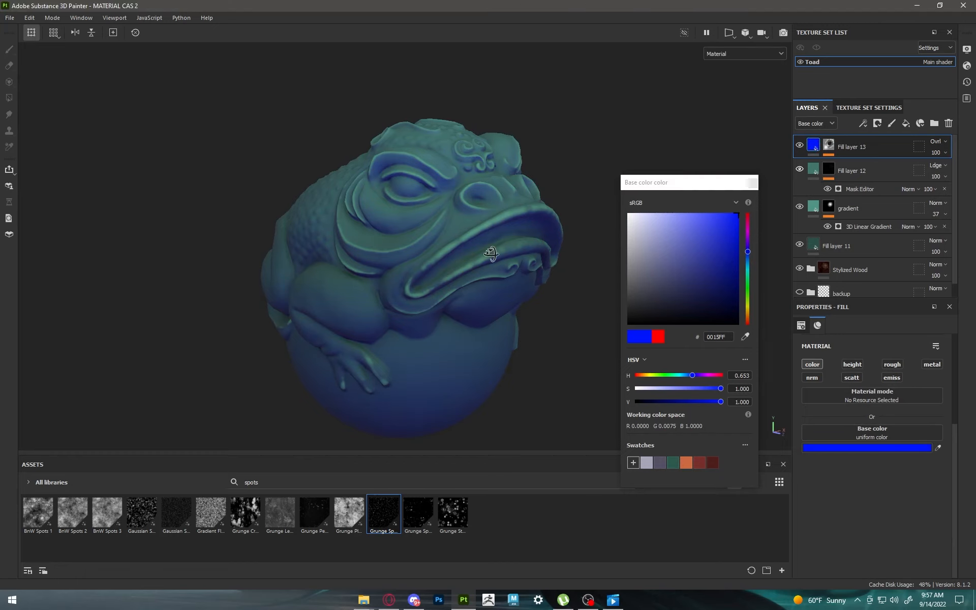
left_click_drag(491, 252, 657, 252, "alt")
left_click_drag(724, 239, 757, 237)
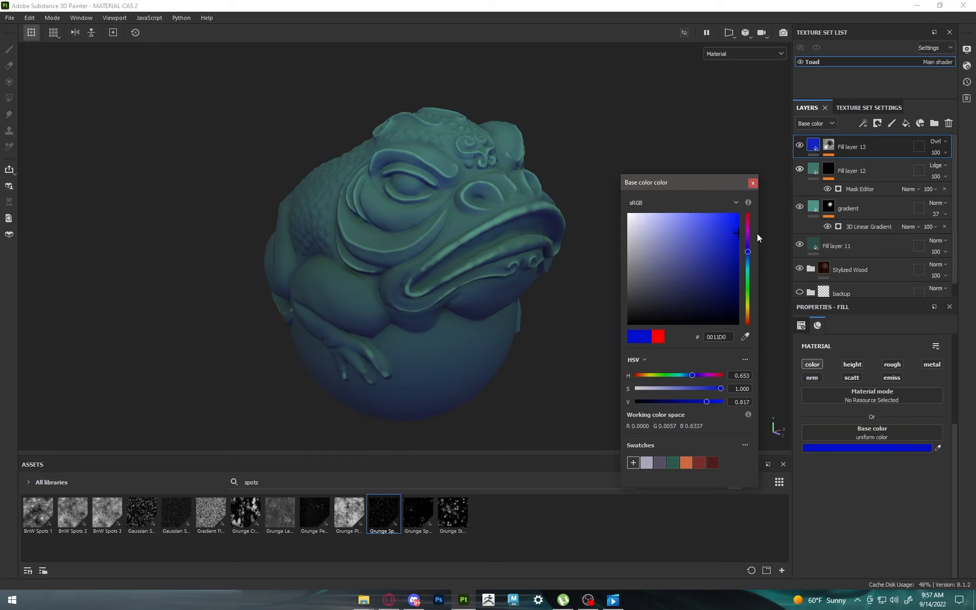
left_click(753, 183)
Step: Check Fill layer 12's effect by toggling its visibility, and rename the layer edgewear
left_click(799, 170)
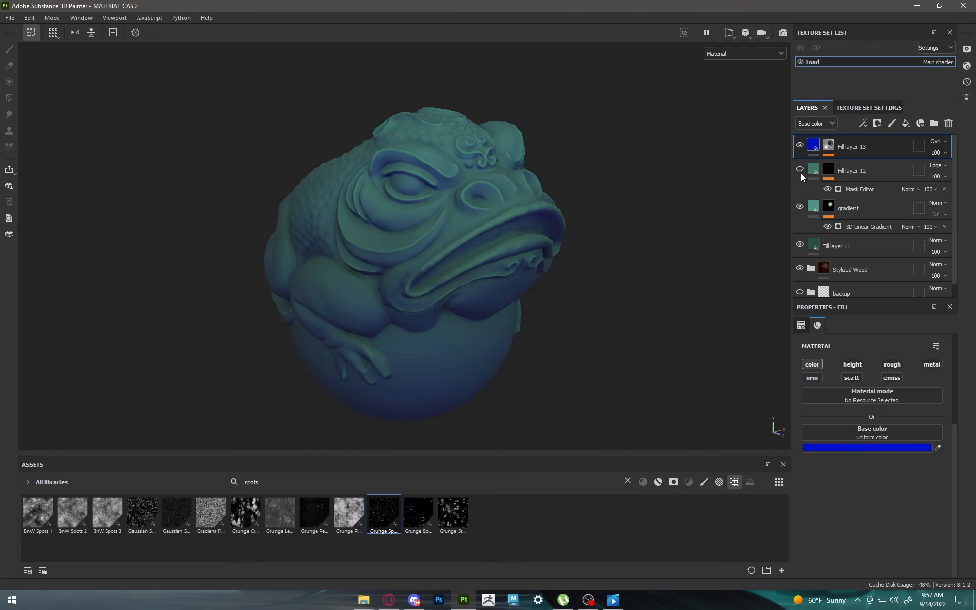
left_click(800, 170)
double_click(852, 171)
type("ed")
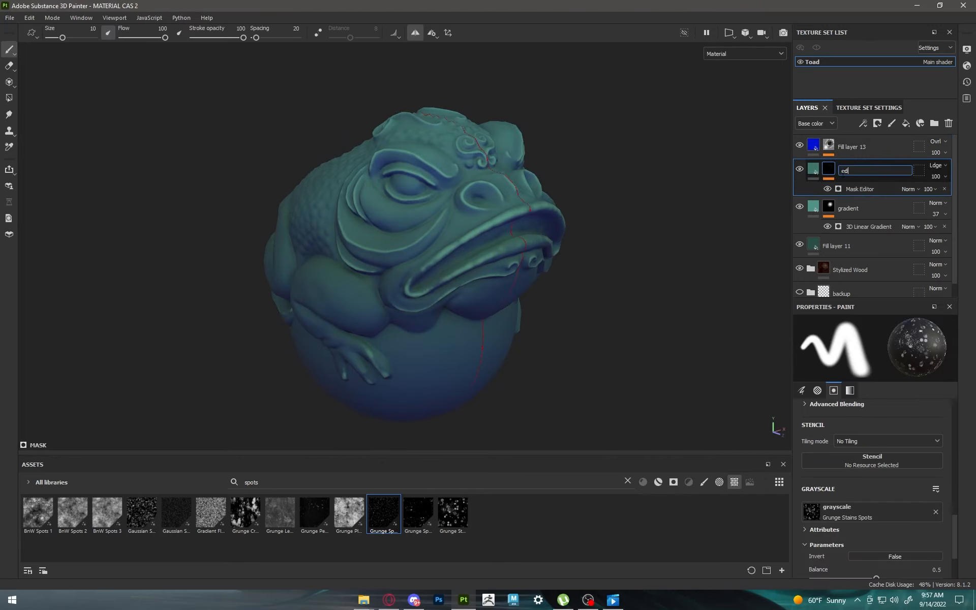
type("gewear")
key("Return")
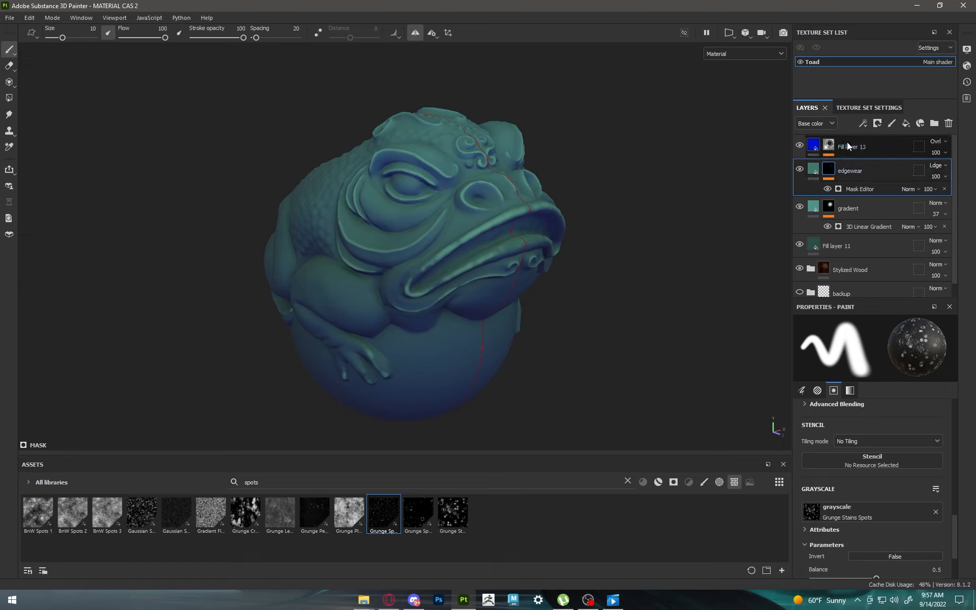
Step: Rename the blue overlay layer ao and the bottom green fill layer base
double_click(847, 146)
type("ao")
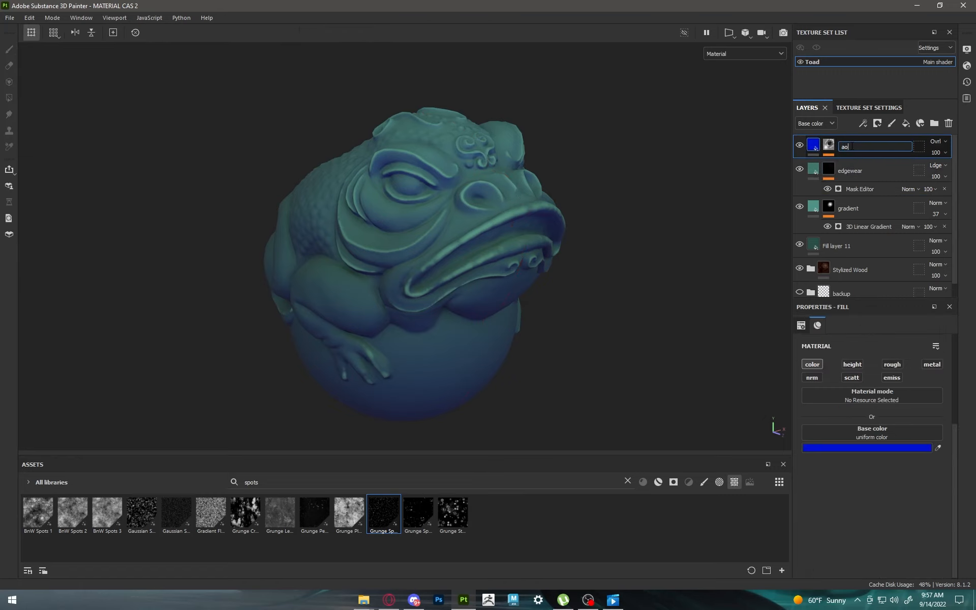
key("Return")
double_click(836, 245)
type("b")
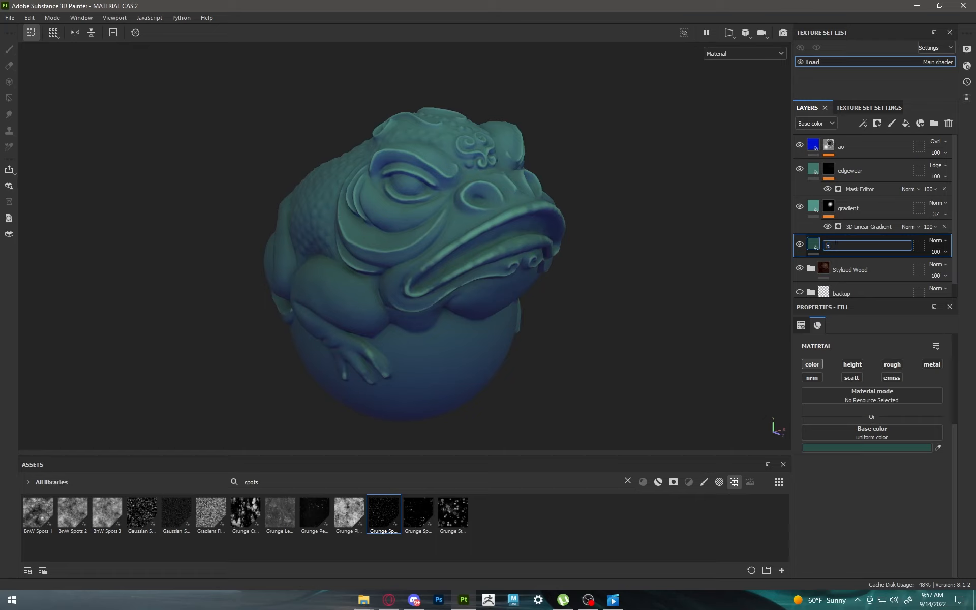
type("ase")
key("Return")
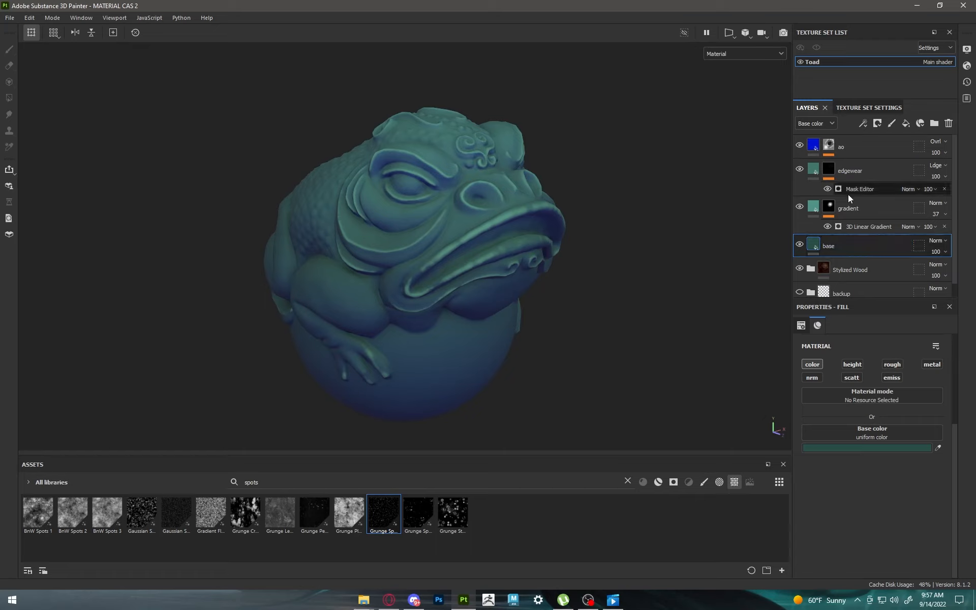
Step: Add a fill layer above the ao layer and give it a dark red base color, hex 380707
left_click(872, 146)
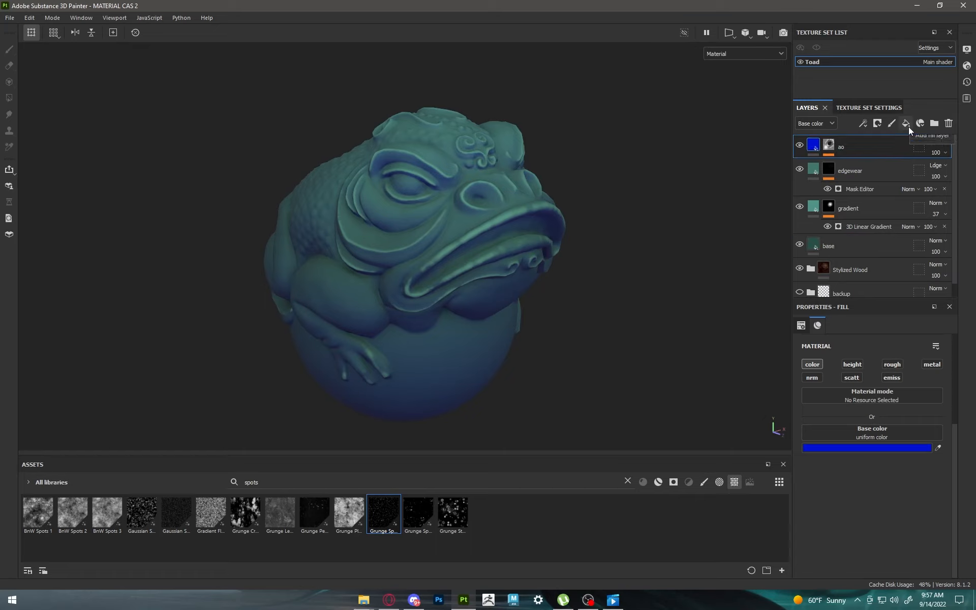
left_click(906, 123)
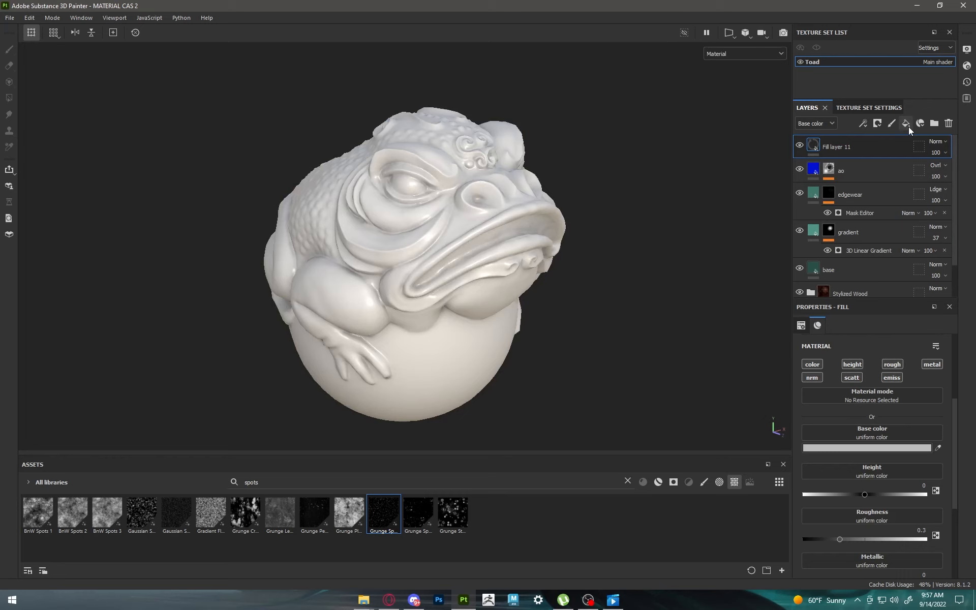
left_click(909, 447)
left_click_drag(739, 301, 711, 291)
mouse_move(721, 301)
left_mouse_down()
mouse_move(730, 289)
mouse_move(726, 299)
left_mouse_up()
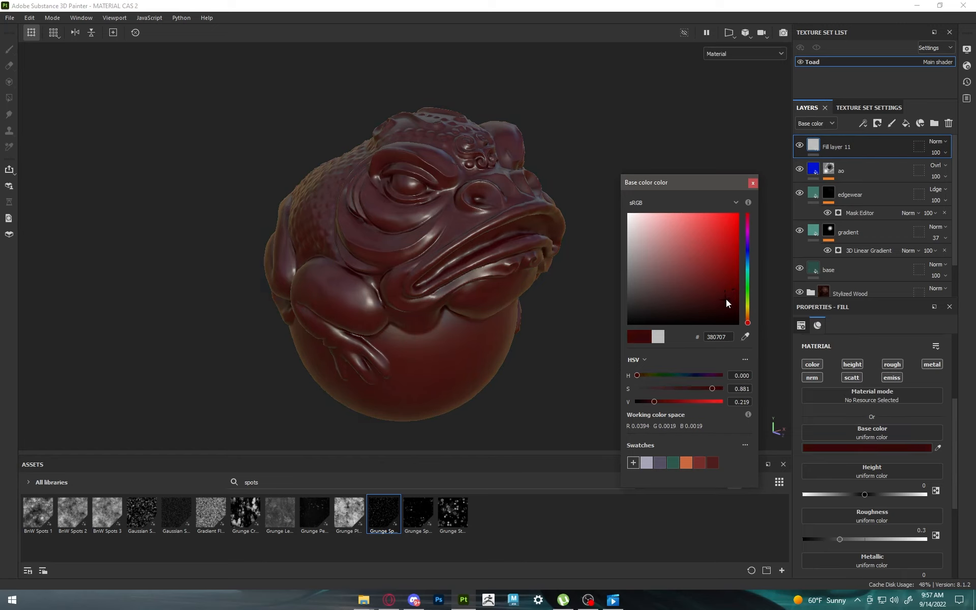
left_click(753, 183)
Step: Limit the dark red fill layer to color, disabling height, roughness, metallic, normal, scattering and emissive
left_click(852, 364)
left_click(893, 364)
left_click(931, 365)
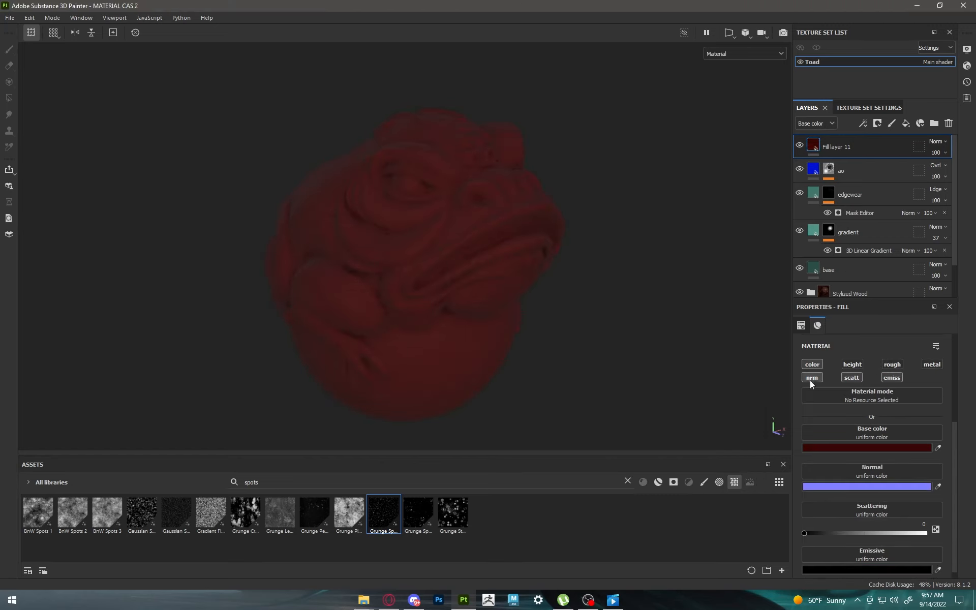
left_click(811, 379)
left_click(893, 378)
left_click(895, 379)
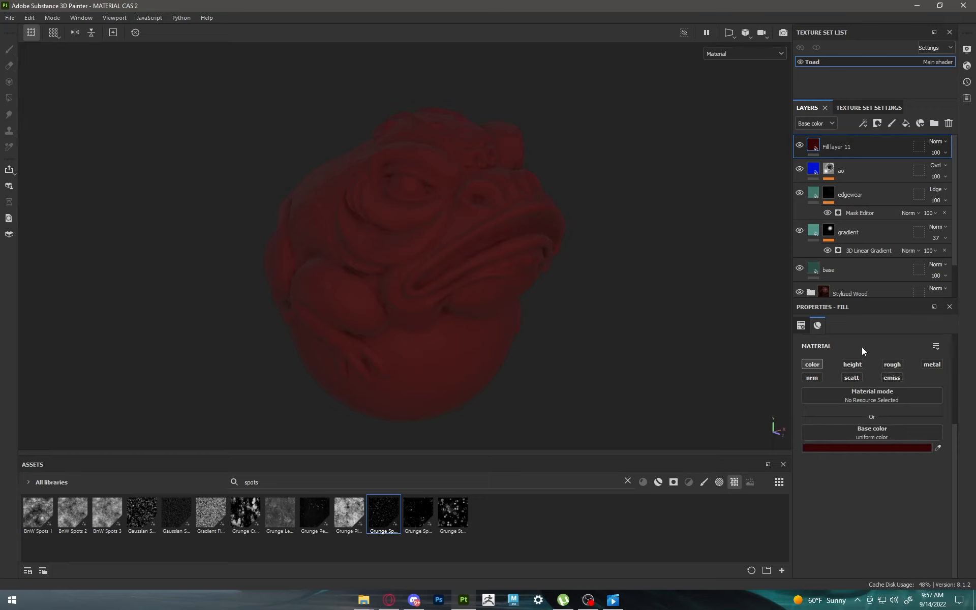
Step: Give the dark red fill layer a black mask driven by a Dirt generator
left_click(877, 124)
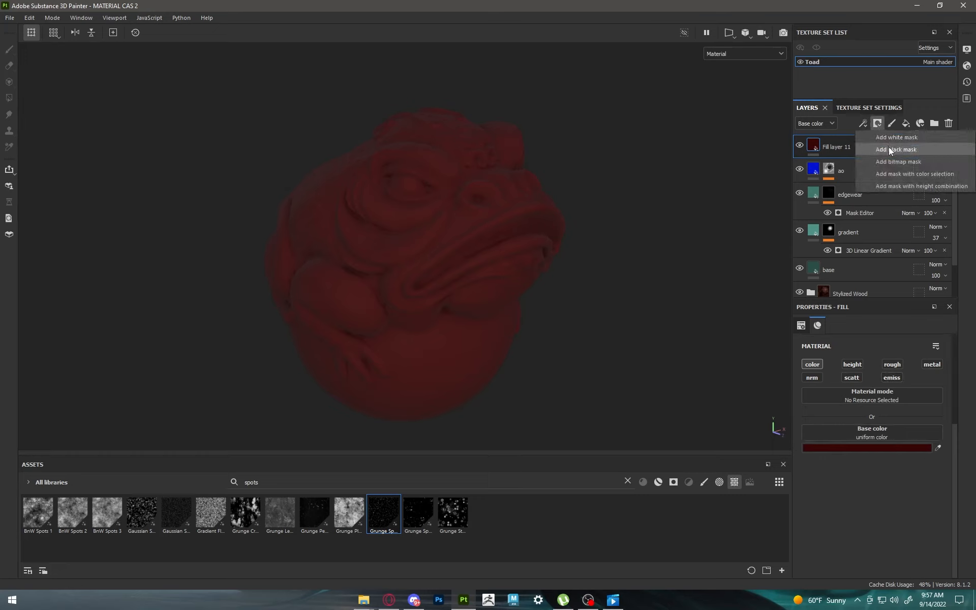
left_click(888, 148)
left_click(863, 123)
left_click(880, 136)
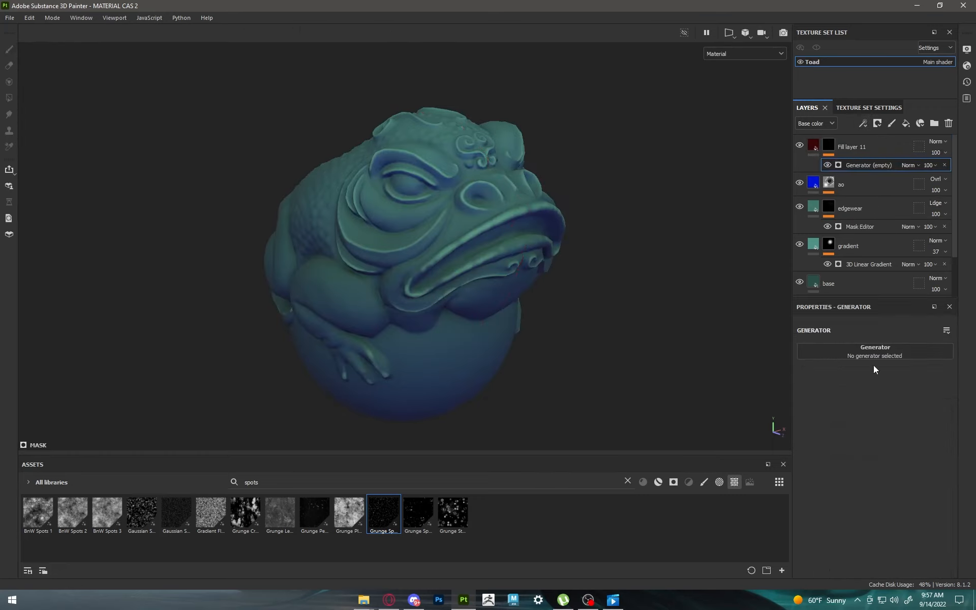
left_click(870, 355)
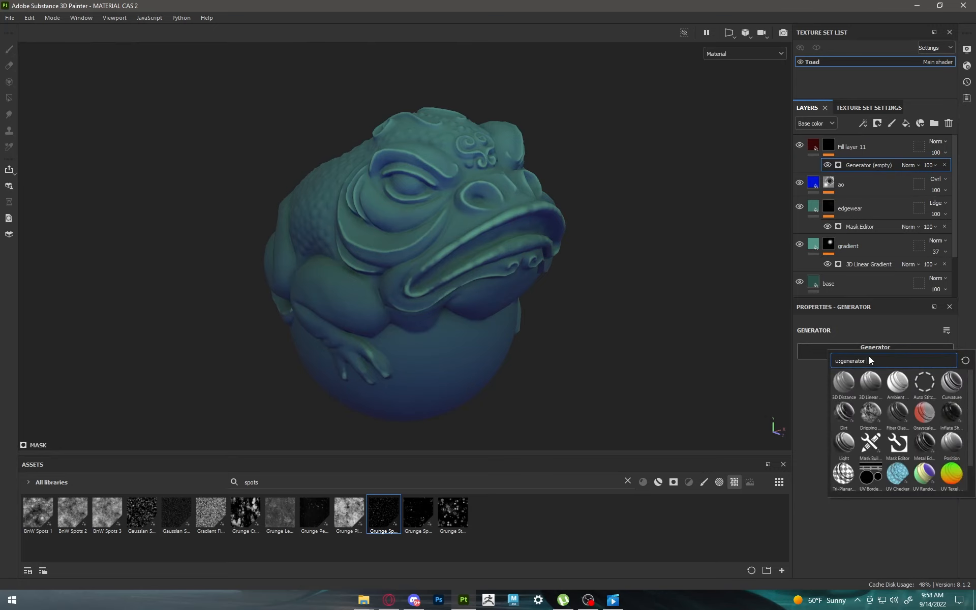
left_click(843, 413)
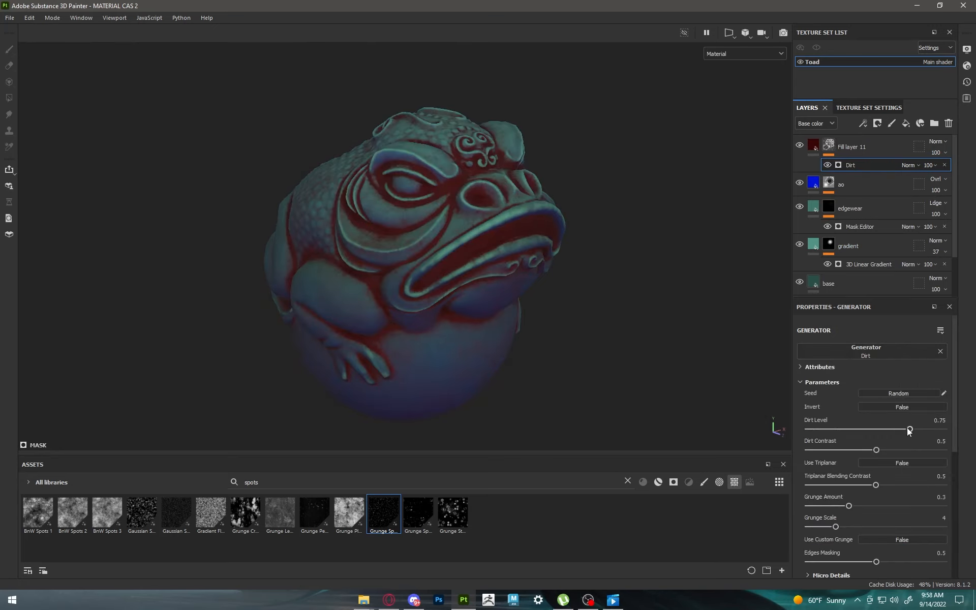
Step: Tune the Dirt generator to Dirt Level 0.64, Dirt Contrast 0 and Grunge Amount 0.43
left_click_drag(909, 430, 815, 440)
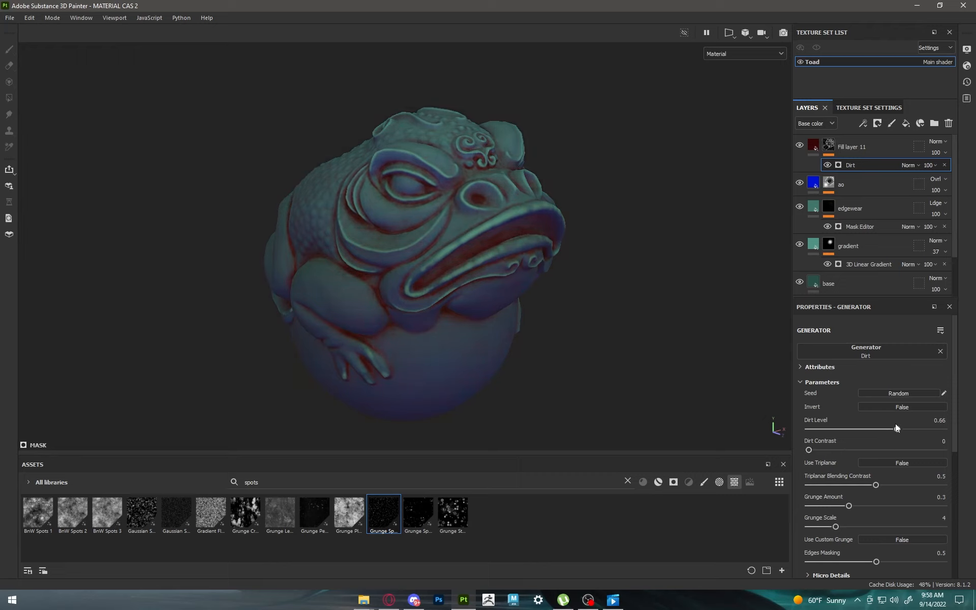
mouse_move(896, 426)
left_mouse_down()
mouse_move(880, 428)
mouse_move(897, 427)
left_mouse_up()
mouse_move(849, 505)
left_mouse_down()
mouse_move(895, 499)
mouse_move(853, 496)
mouse_move(878, 492)
mouse_move(856, 493)
mouse_move(868, 491)
left_mouse_up()
left_click_drag(788, 448, 378, 245, "alt")
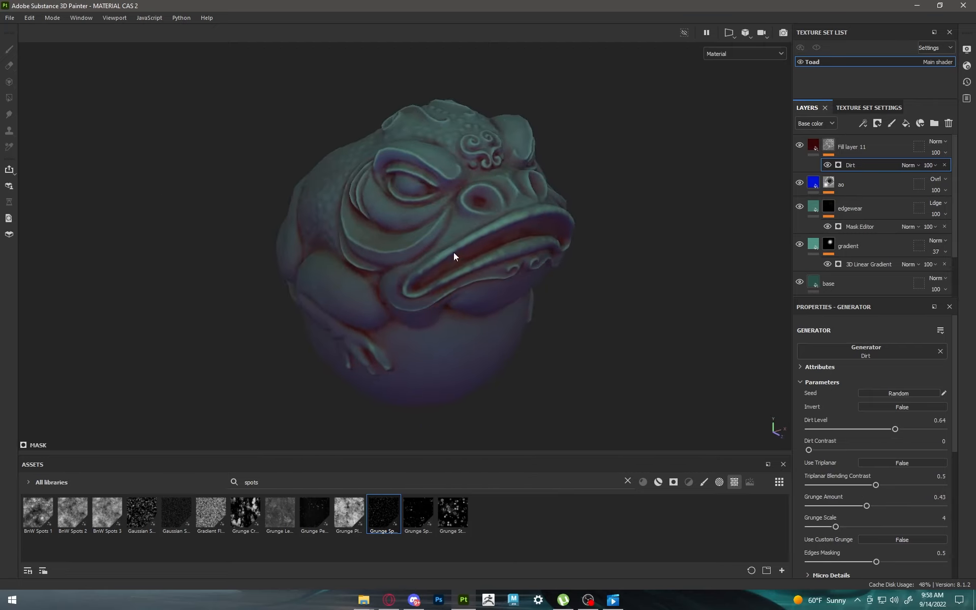
scroll(468, 246, "down", 2)
scroll(468, 248, "up", 3)
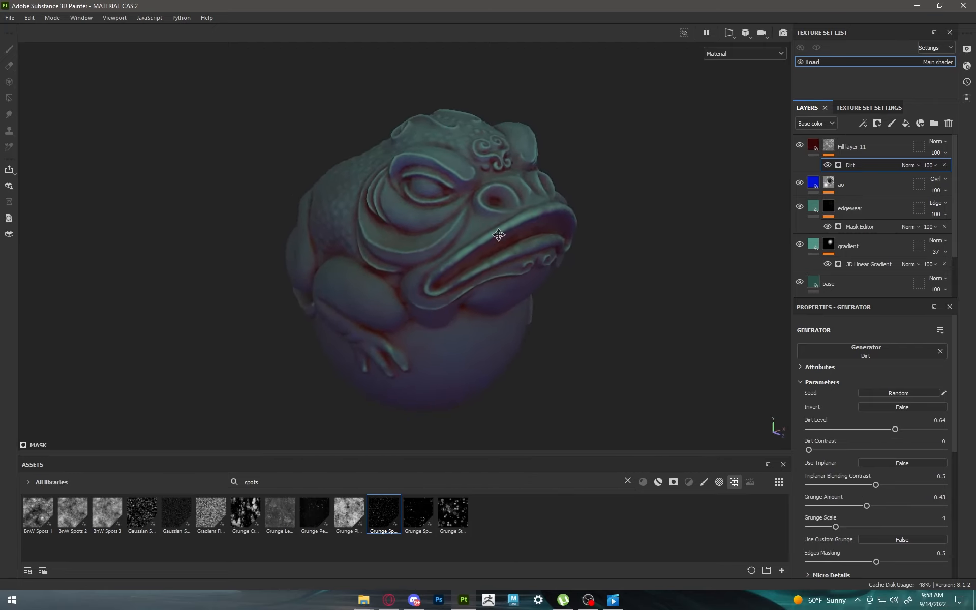
mouse_move(802, 524)
left_mouse_down()
mouse_move(824, 521)
mouse_move(815, 513)
left_mouse_up()
left_click_drag(544, 247, 620, 182, "alt")
Step: Change the dirt layer's base color to a very dark green, hex 02140E
left_click(818, 144)
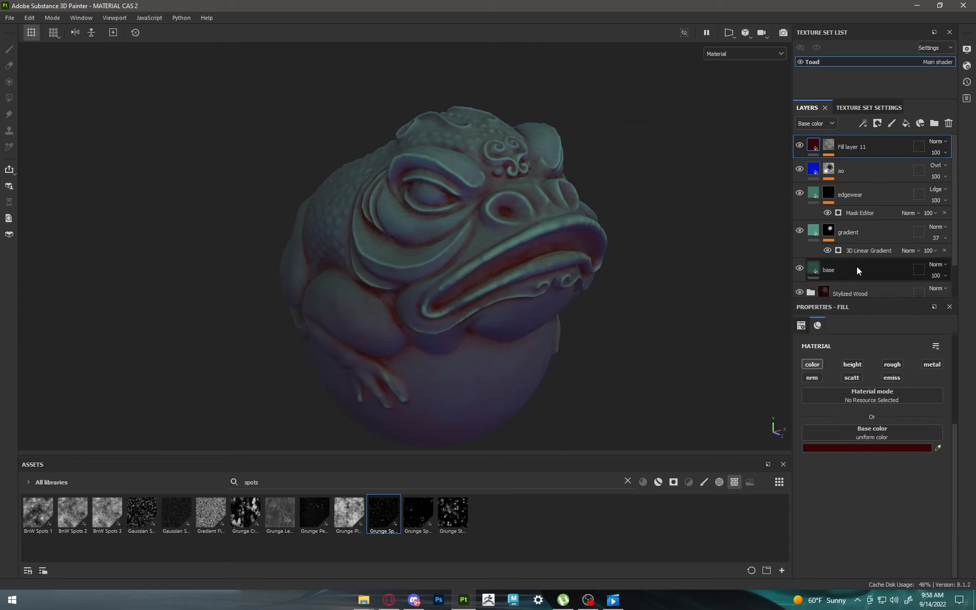
left_click(874, 448)
left_click(748, 275)
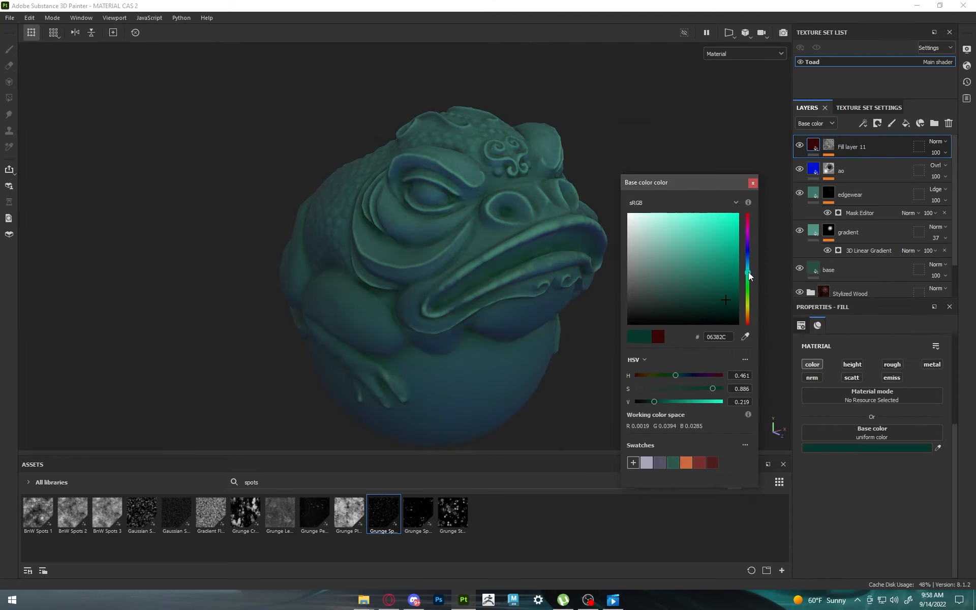
left_click(717, 315)
mouse_move(718, 316)
left_mouse_down()
mouse_move(724, 335)
mouse_move(729, 316)
left_mouse_up()
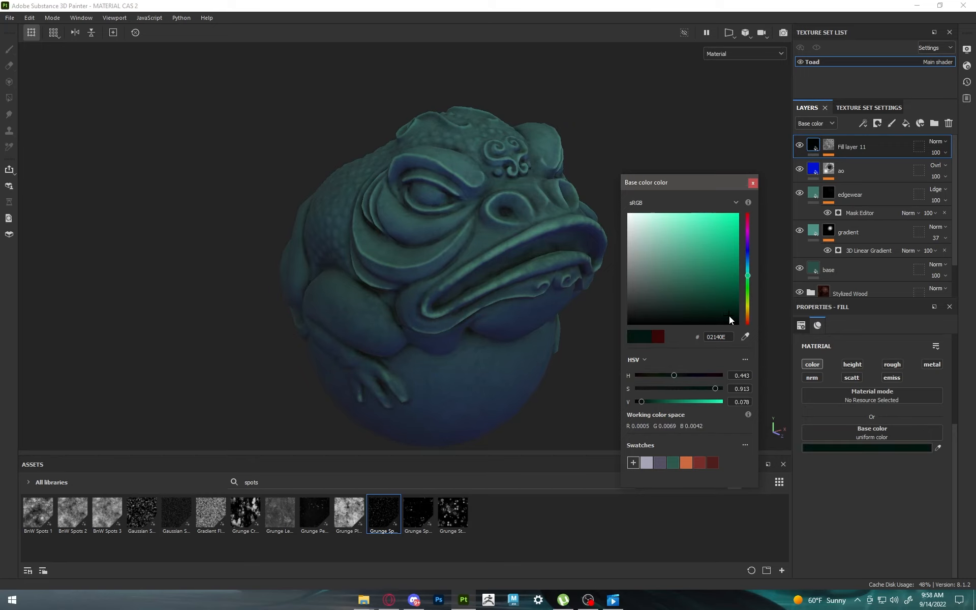
mouse_move(585, 305)
left_mouse_down("alt")
mouse_move(320, 273)
mouse_move(582, 291)
left_mouse_up("alt")
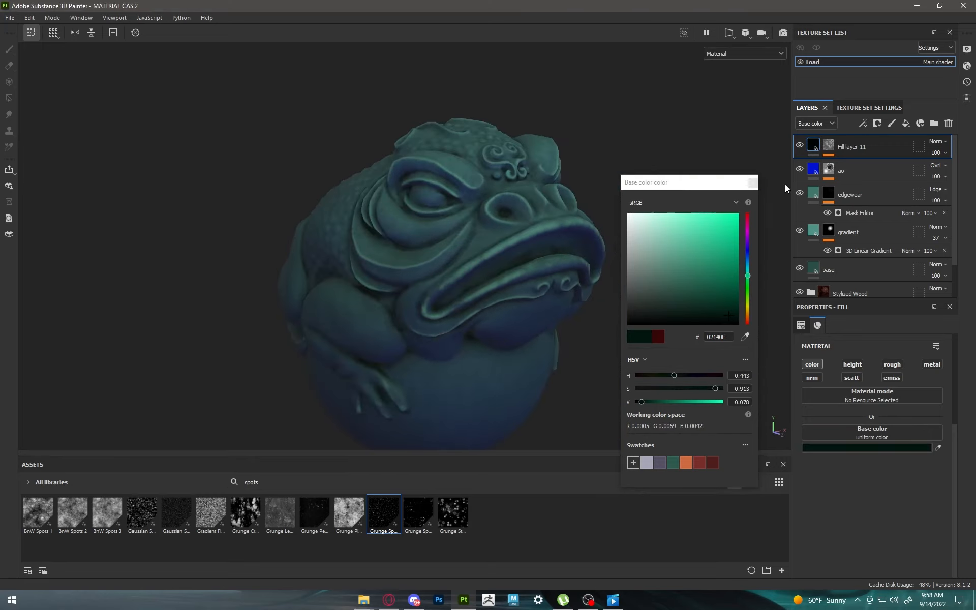
left_click(753, 183)
scroll(872, 245, "down", 1)
scroll(834, 204, "up", 1)
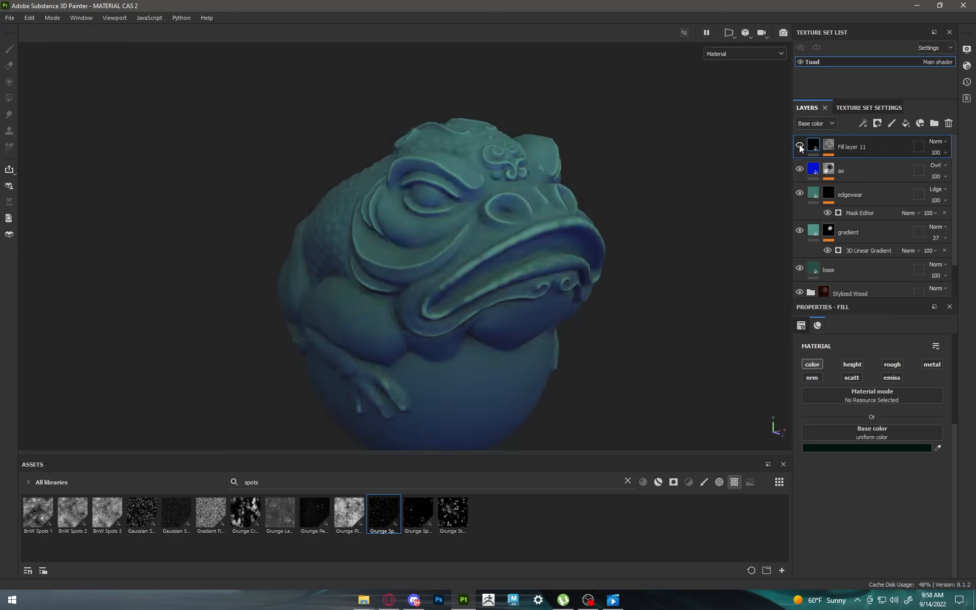
Step: Add a fill layer above the dark green dirt layer and name it "baked light"
left_click(905, 124)
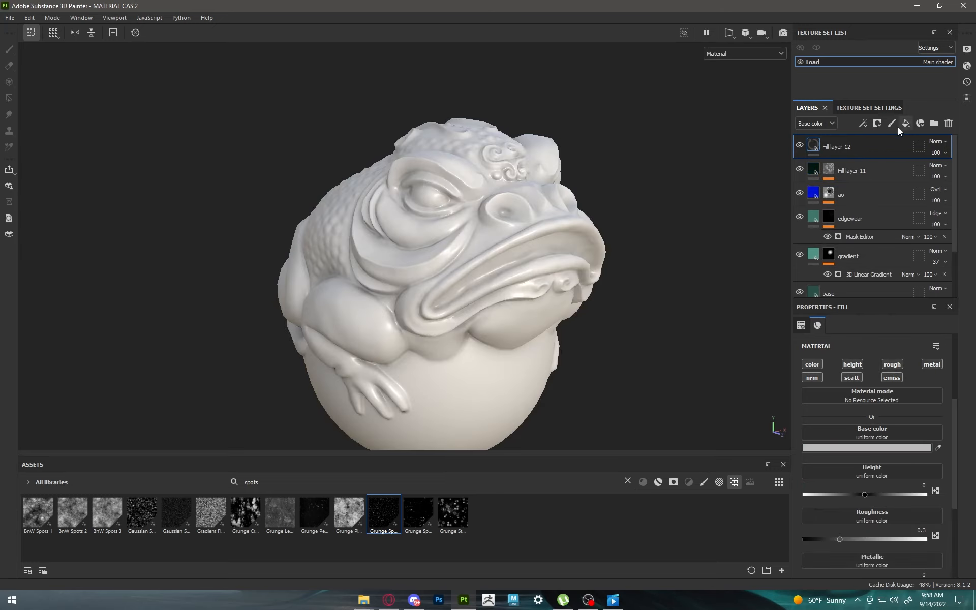
double_click(834, 148)
type("baked light")
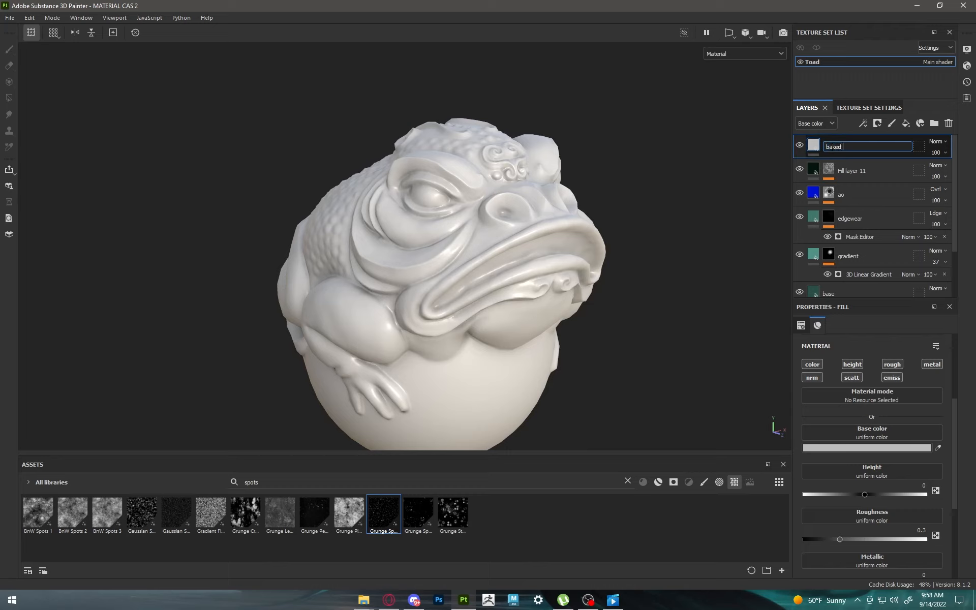
key("Return")
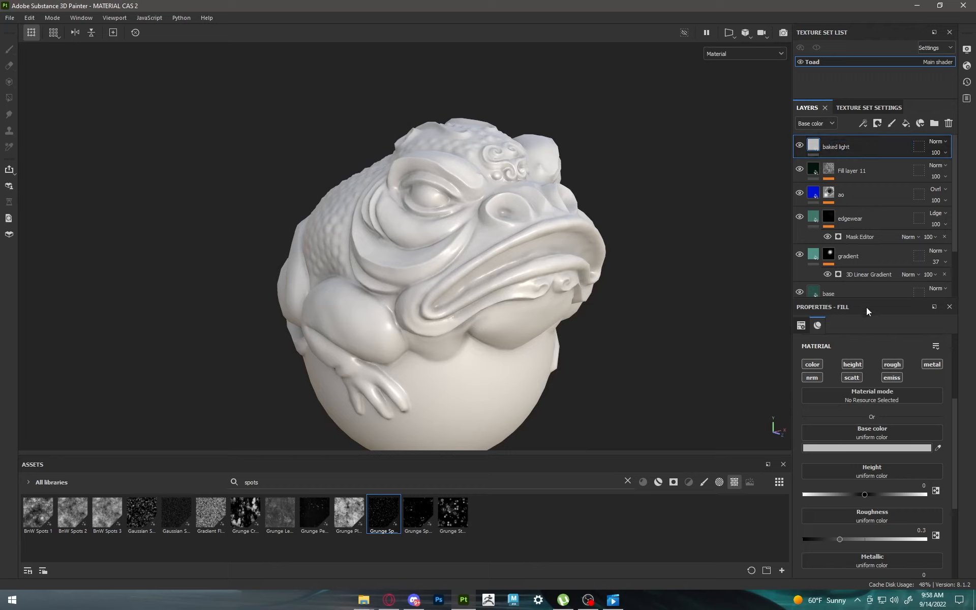
Step: Limit the baked light layer to color, disabling height, roughness, metallic, normal, scattering and emissive
left_click(853, 366)
left_click(895, 365)
left_click(933, 365)
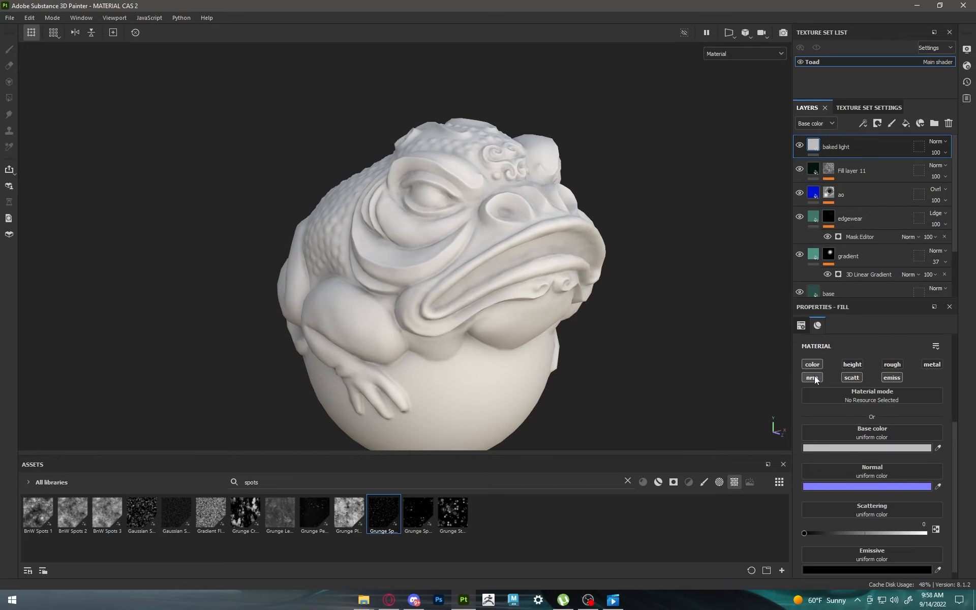
left_click(815, 377)
left_click(854, 377)
left_click(882, 378)
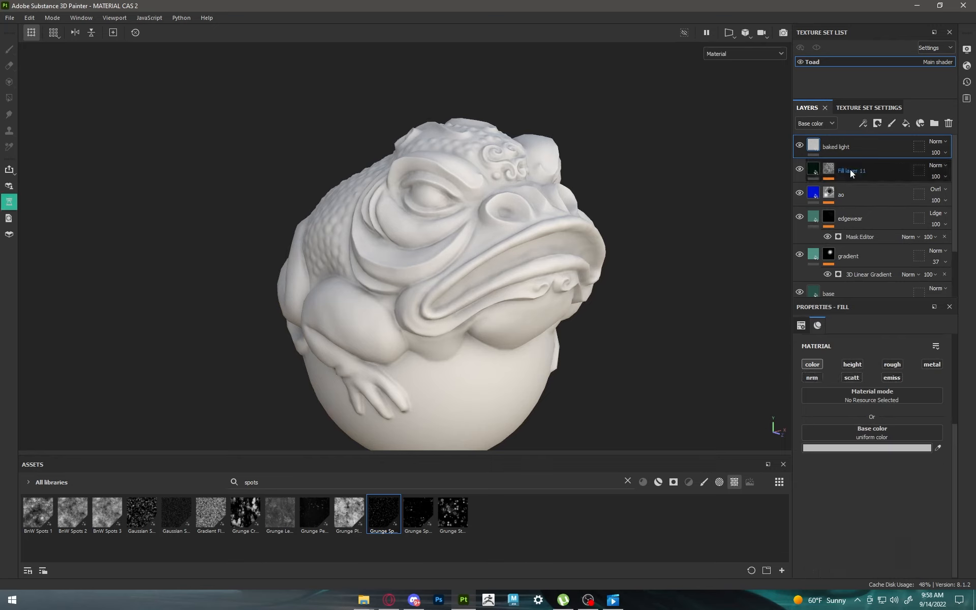
Step: Add a Baked Lighting Stylized filter to the baked light layer
left_click(876, 125)
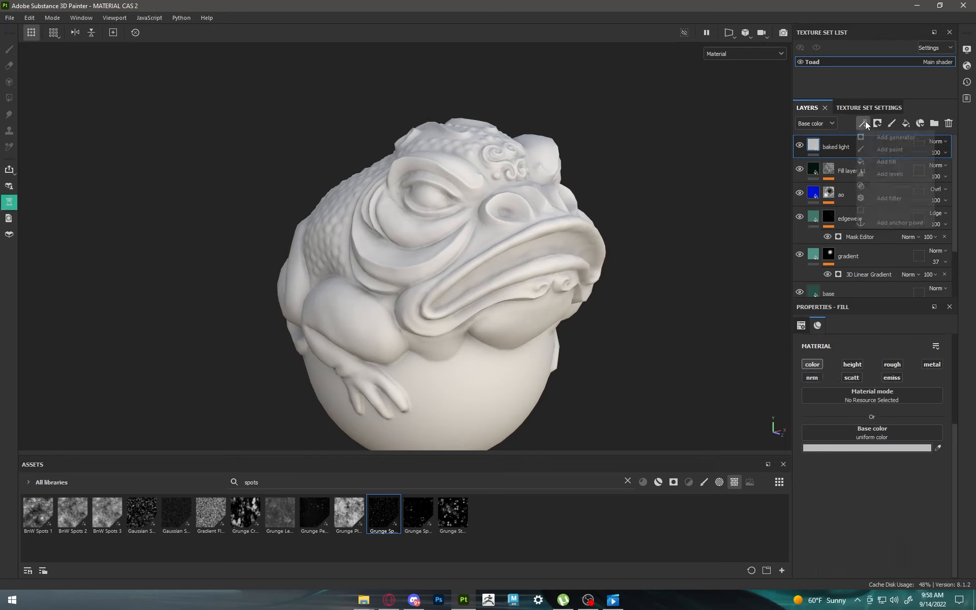
left_click(887, 196)
left_click(874, 378)
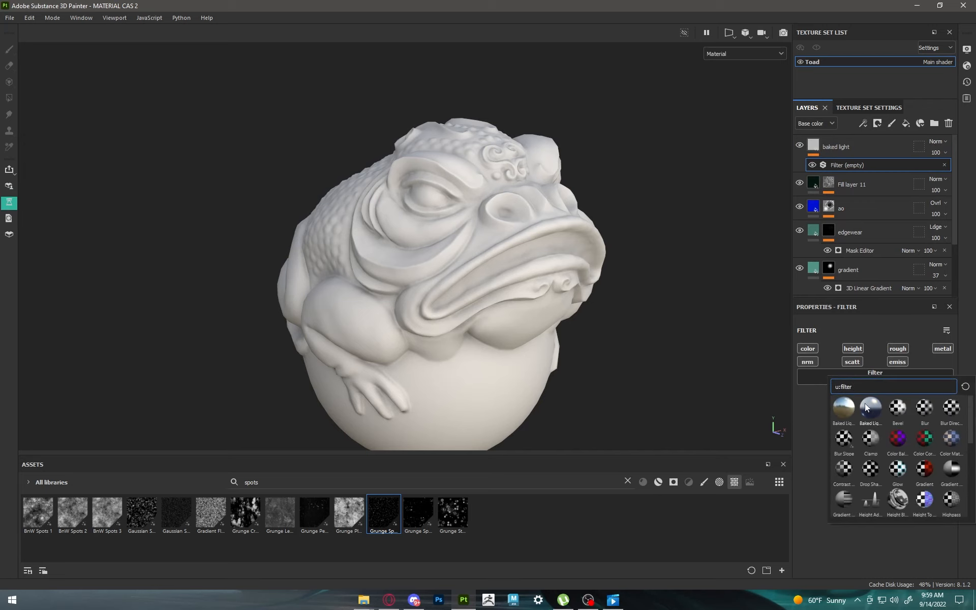
left_click(870, 407)
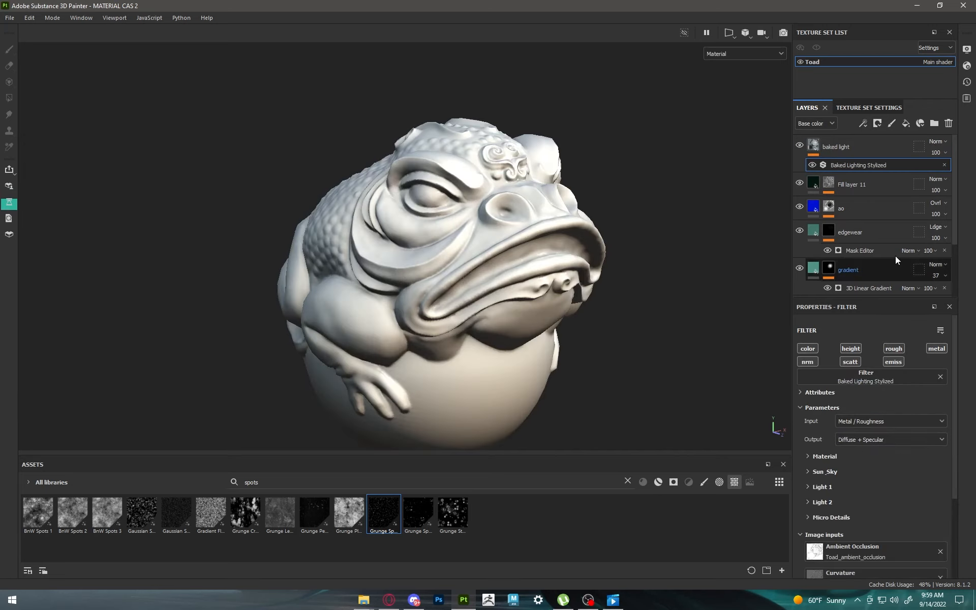
Step: Blend the baked light layer as Soft light at 51 opacity and save the project
left_click(941, 143)
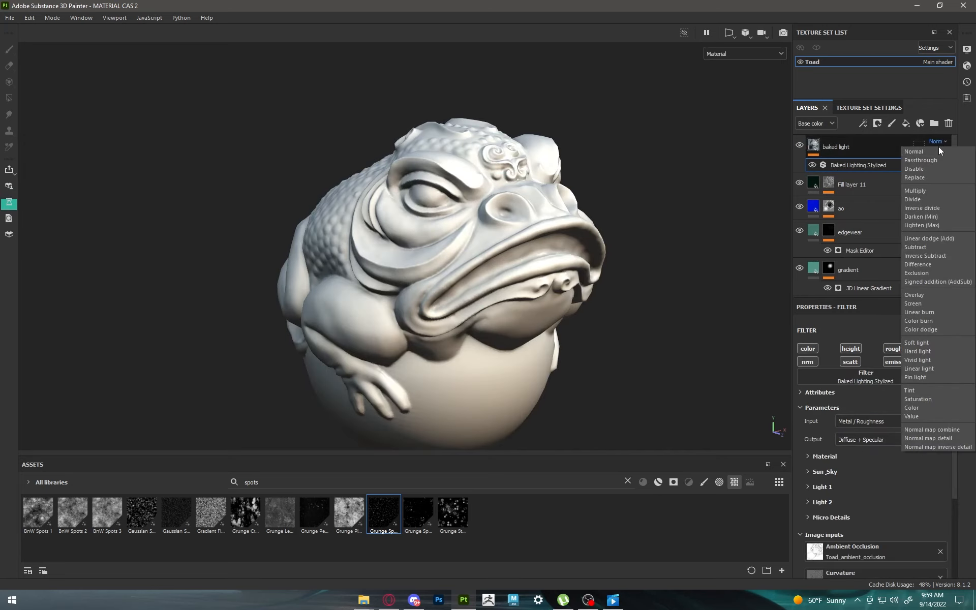
left_click(915, 343)
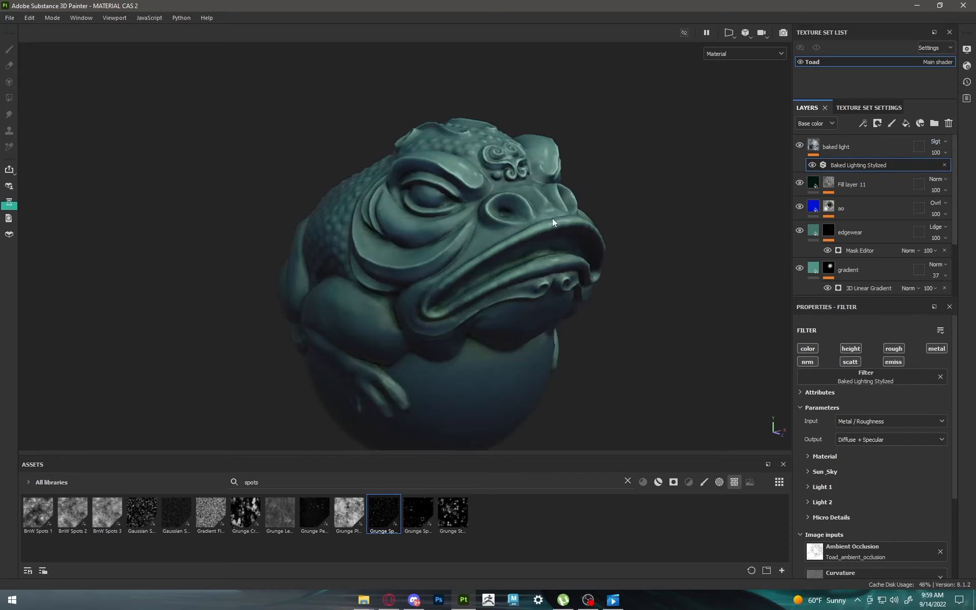
mouse_move(552, 218)
left_mouse_down("alt")
mouse_move(481, 215)
mouse_move(553, 203)
left_mouse_up("alt")
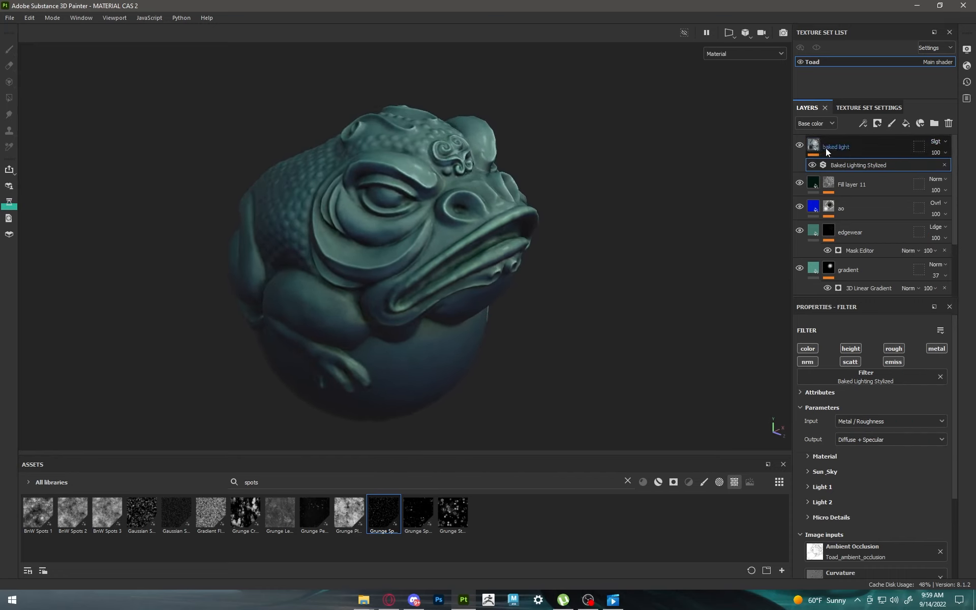
left_click(799, 144)
left_click(799, 144)
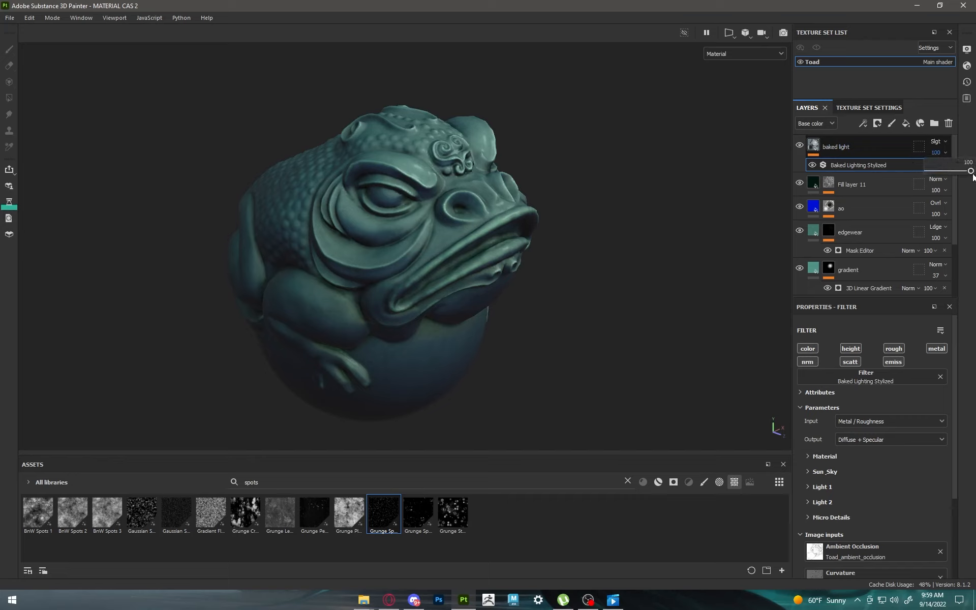
left_click_drag(972, 175, 949, 169)
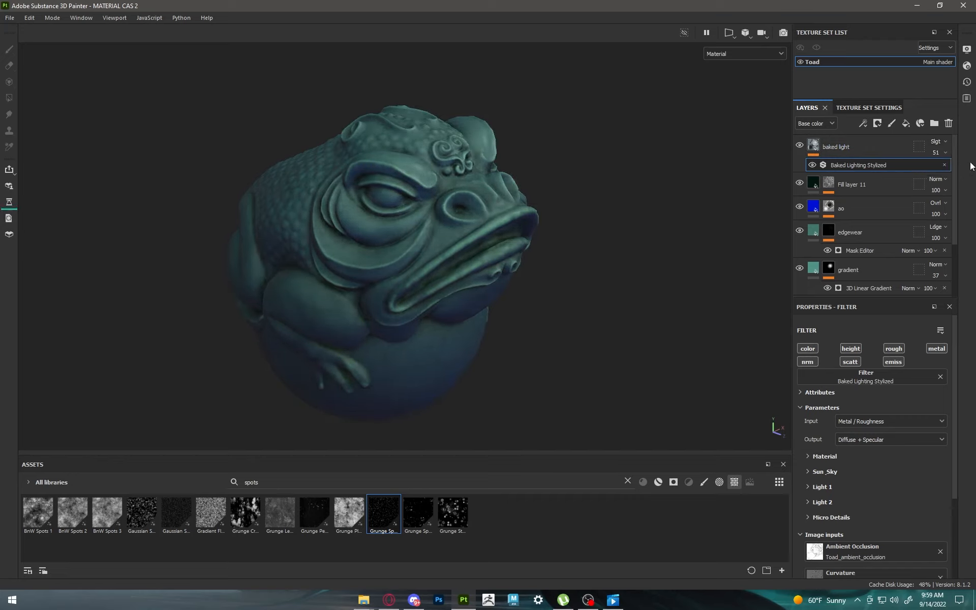
left_click_drag(509, 193, 404, 174, "alt")
key("ctrl+s")
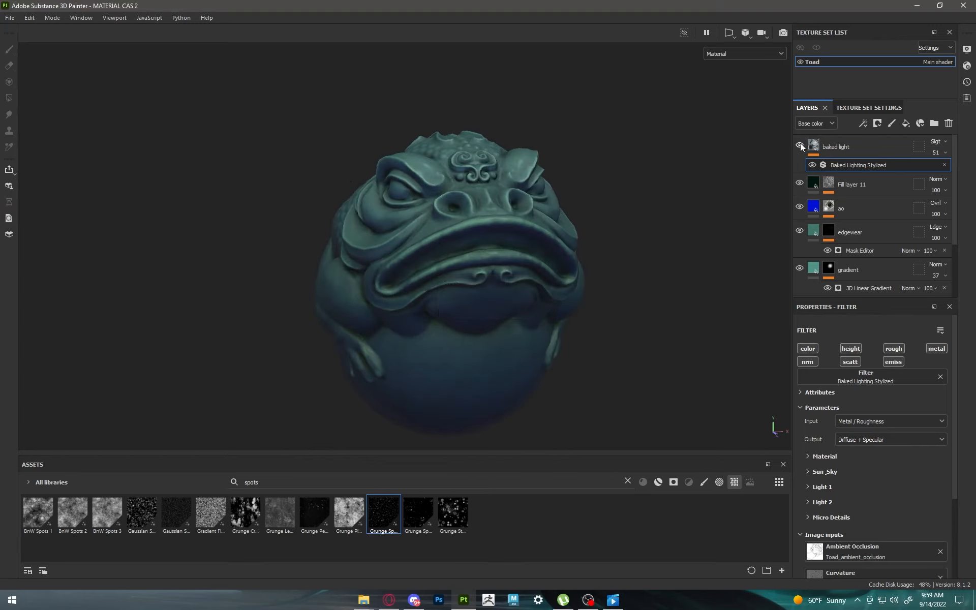
Step: Examine the teal toad material from several angles, both close up and from a distance
mouse_move(598, 185)
left_mouse_down("alt")
mouse_move(653, 190)
mouse_move(612, 203)
mouse_move(597, 195)
left_mouse_up("alt")
right_click_drag(597, 195, 515, 200, "shift")
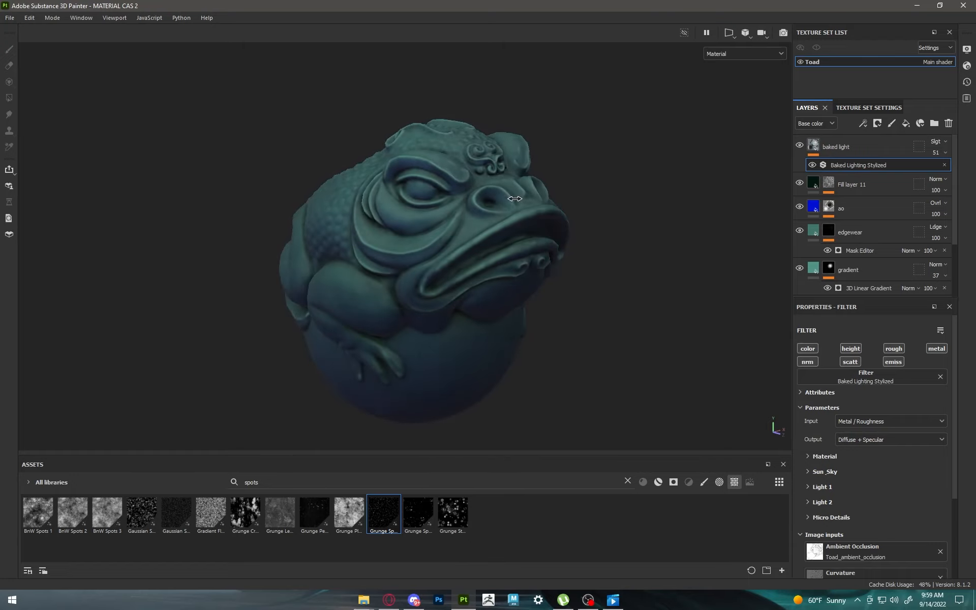
scroll(501, 211, "up", 5)
left_click_drag(501, 211, 558, 246, "alt")
right_click_drag(558, 246, 432, 242, "shift")
scroll(432, 242, "down", 5)
scroll(432, 242, "up", 2)
left_click_drag(432, 242, 370, 225, "alt")
scroll(370, 224, "down", 2)
right_click_drag(392, 230, 412, 232, "shift")
middle_click_drag(413, 231, 477, 216, "alt")
scroll(478, 215, "down", 2)
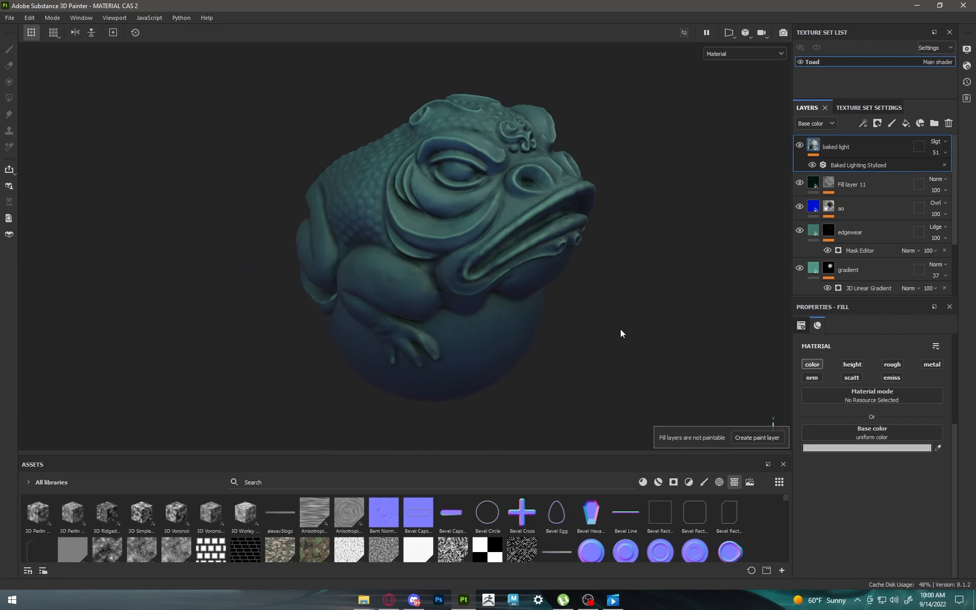
left_click_drag(550, 248, 635, 243, "alt")
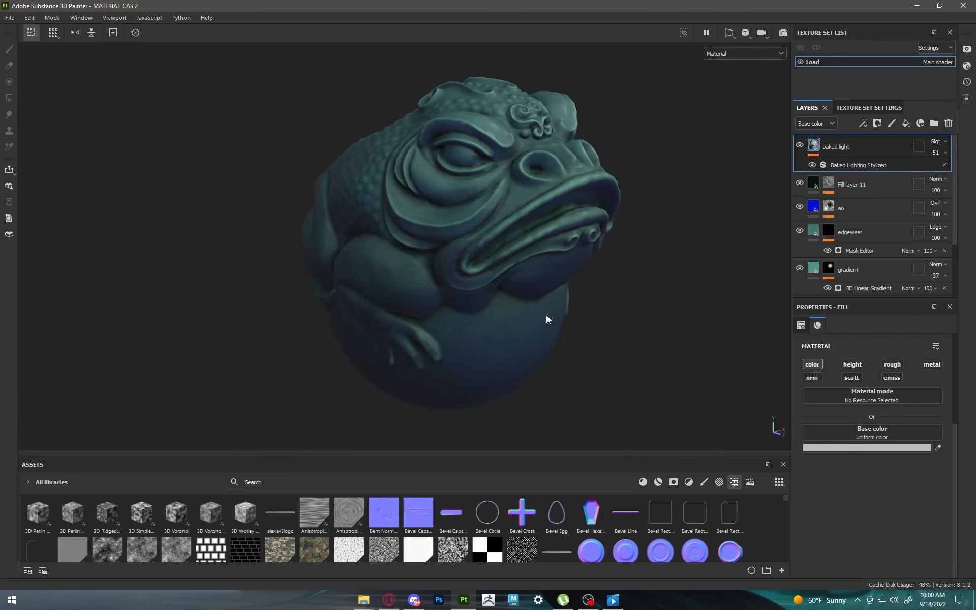
Step: Add a fill layer above the baked light layer and name it "stone texture"
left_click(906, 123)
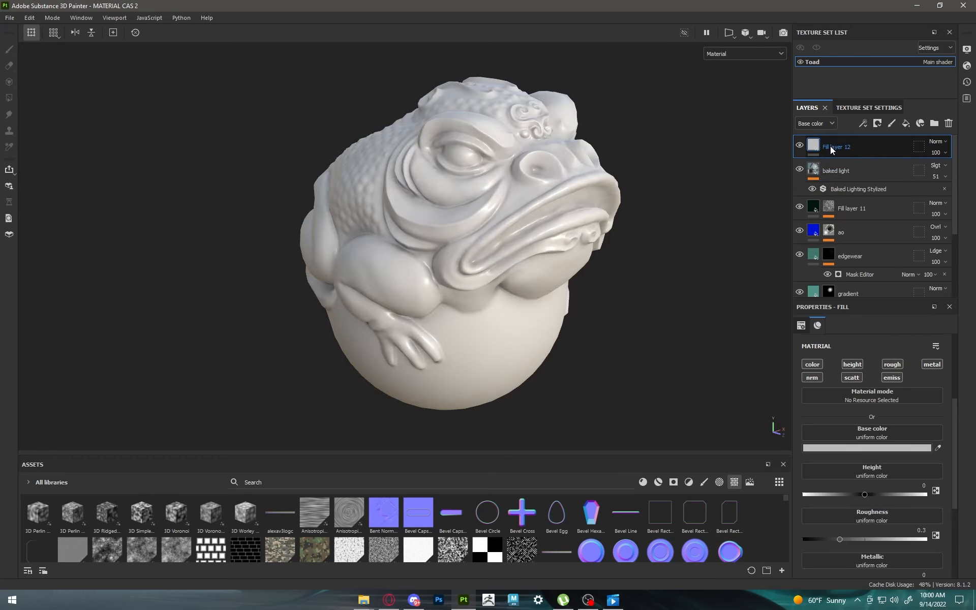
double_click(832, 147)
type("stone ")
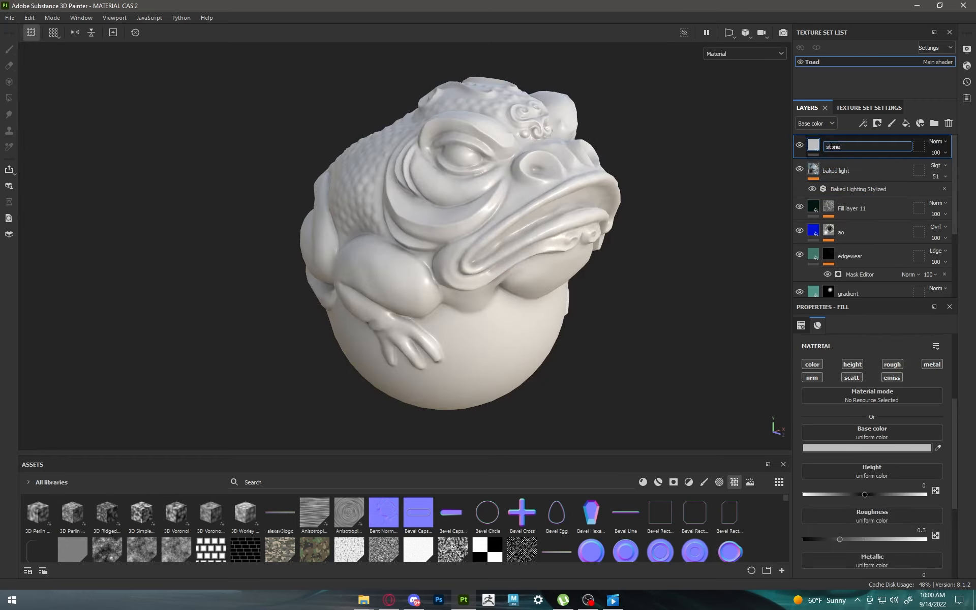
type("texture")
key("Return")
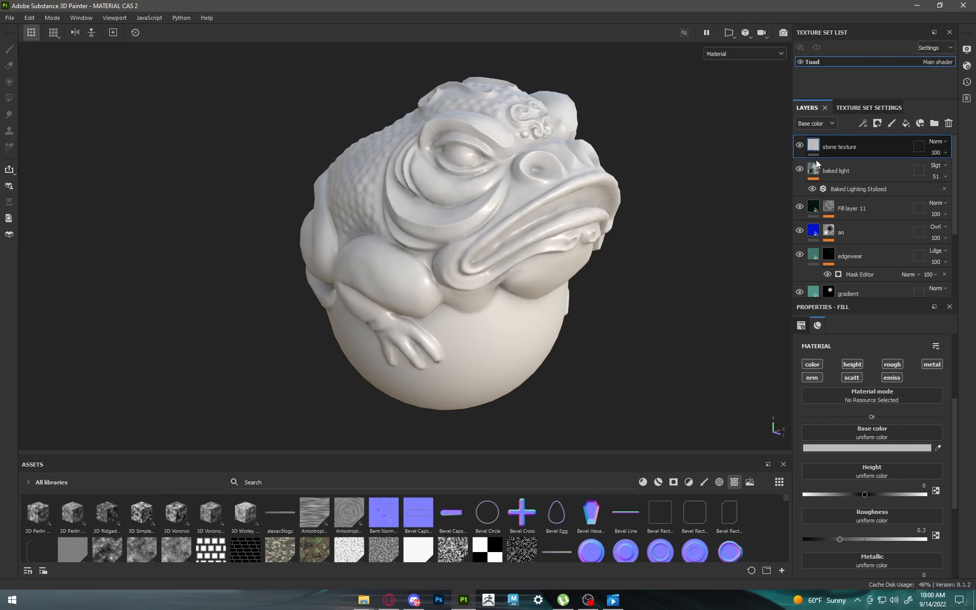
Step: Search the texture assets for "stone" and apply Grunge Stone Details to the stone texture layer's height, with Balance 0.42
left_click(735, 483)
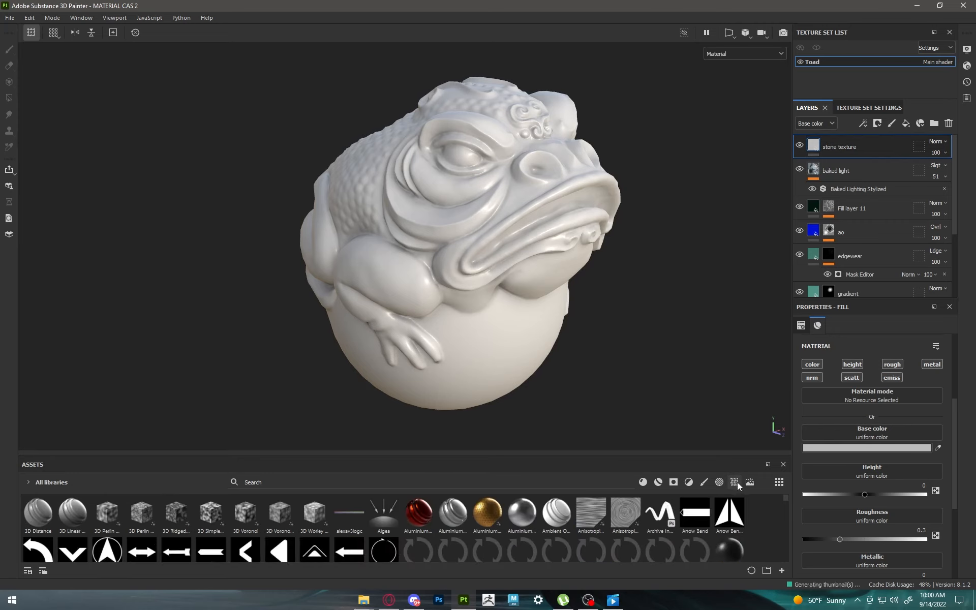
left_click(735, 483)
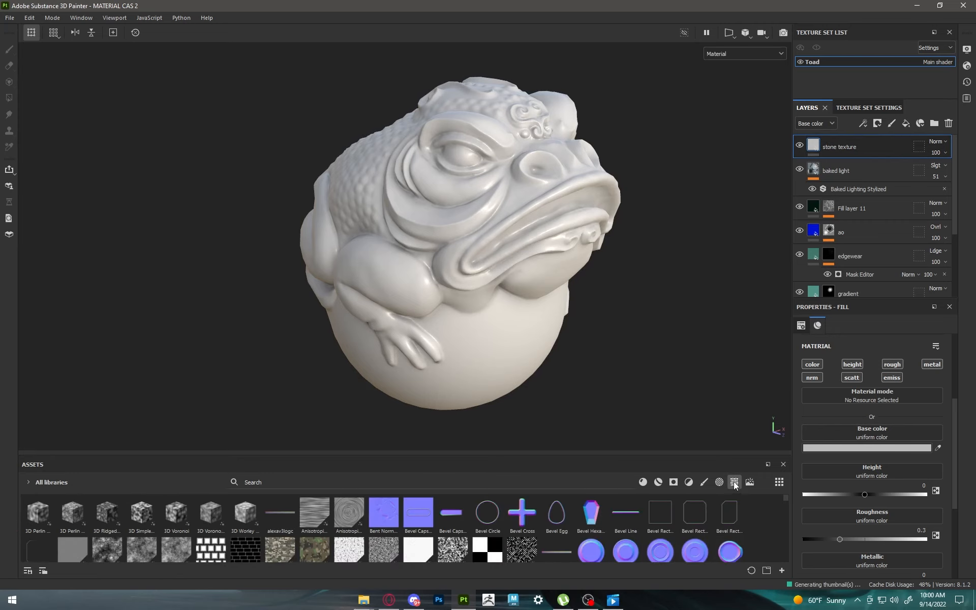
left_click(388, 484)
type("stone")
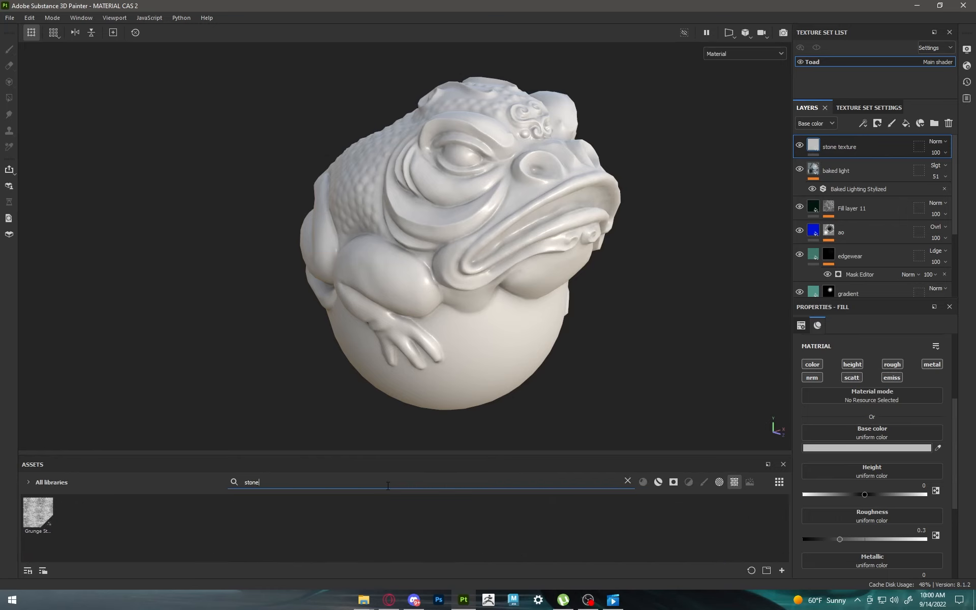
mouse_move(29, 512)
scroll(842, 486, "down", 3)
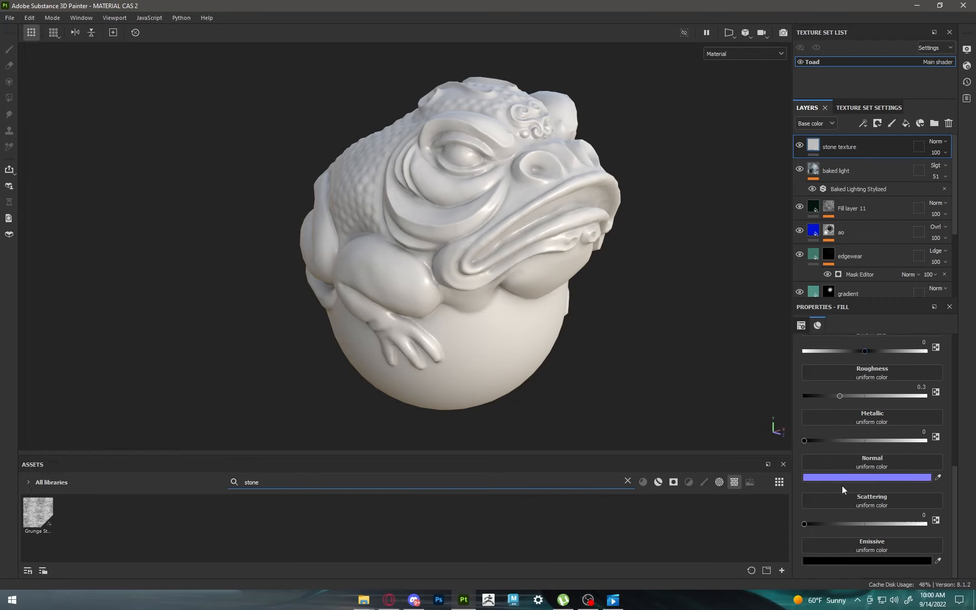
scroll(842, 486, "up", 2)
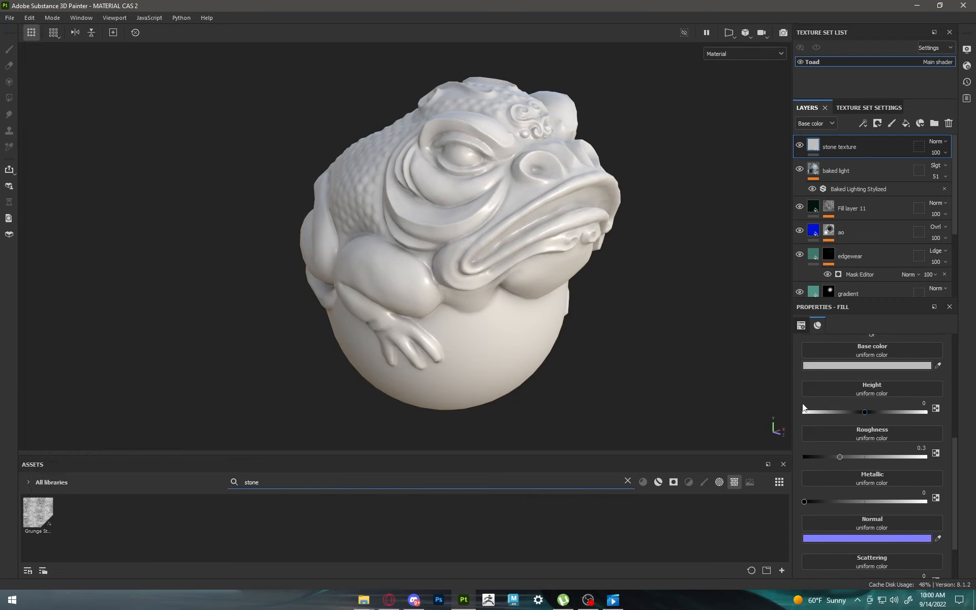
left_click_drag(50, 510, 868, 386)
scroll(866, 474, "up", 1)
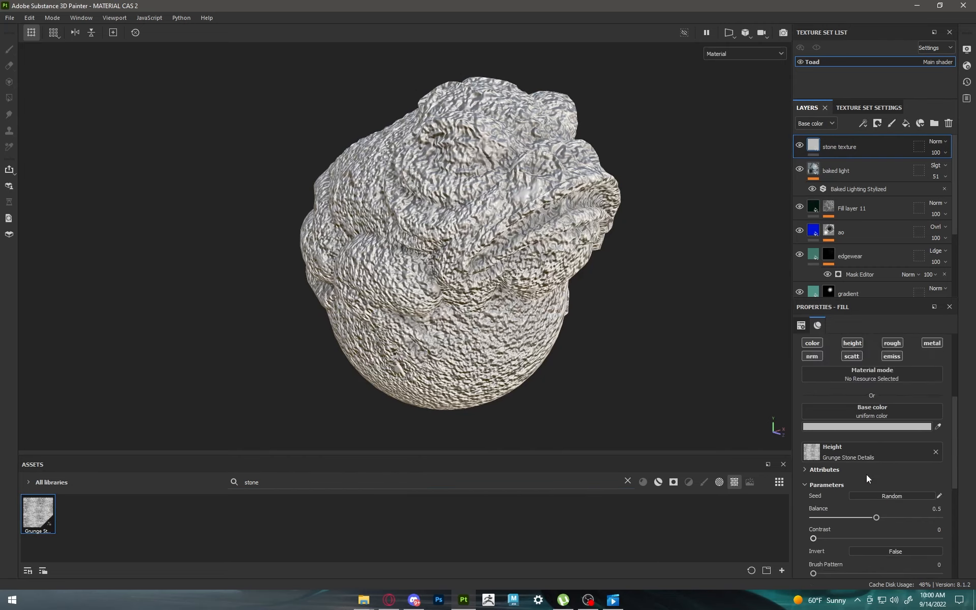
mouse_move(870, 514)
left_mouse_down()
mouse_move(919, 502)
mouse_move(868, 501)
left_mouse_up()
Step: Disable roughness, metallic, normal, scattering and emissive on the stone texture layer
scroll(868, 496, "up", 1)
scroll(868, 498, "up", 2)
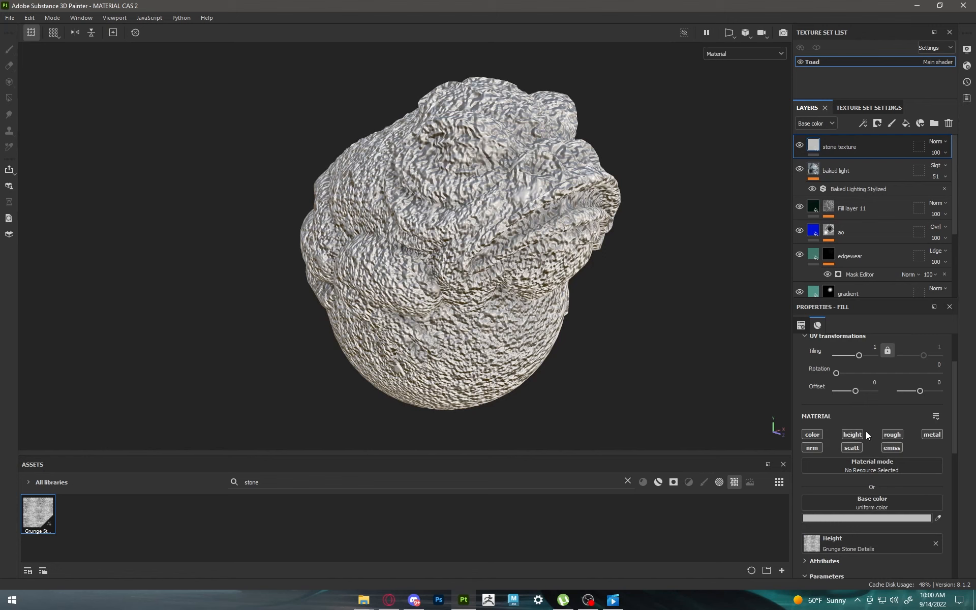
left_click(889, 435)
left_click(926, 434)
left_click(808, 447)
left_click(850, 448)
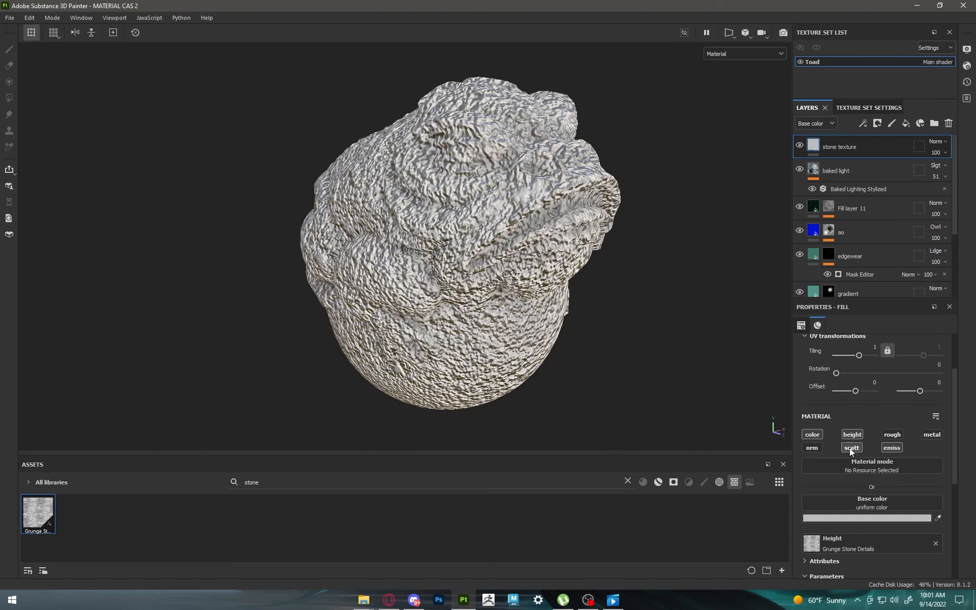
left_click(886, 448)
Step: Add a Height Adjust filter to the stone texture layer with Offset -0.04 and Multiply 0.181
left_click(864, 123)
left_click(883, 197)
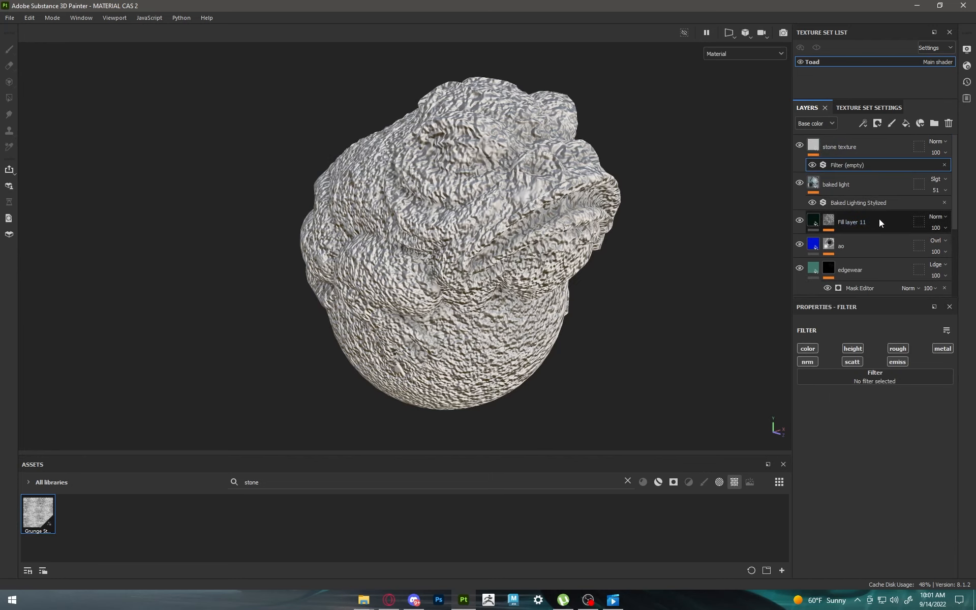
left_click(867, 378)
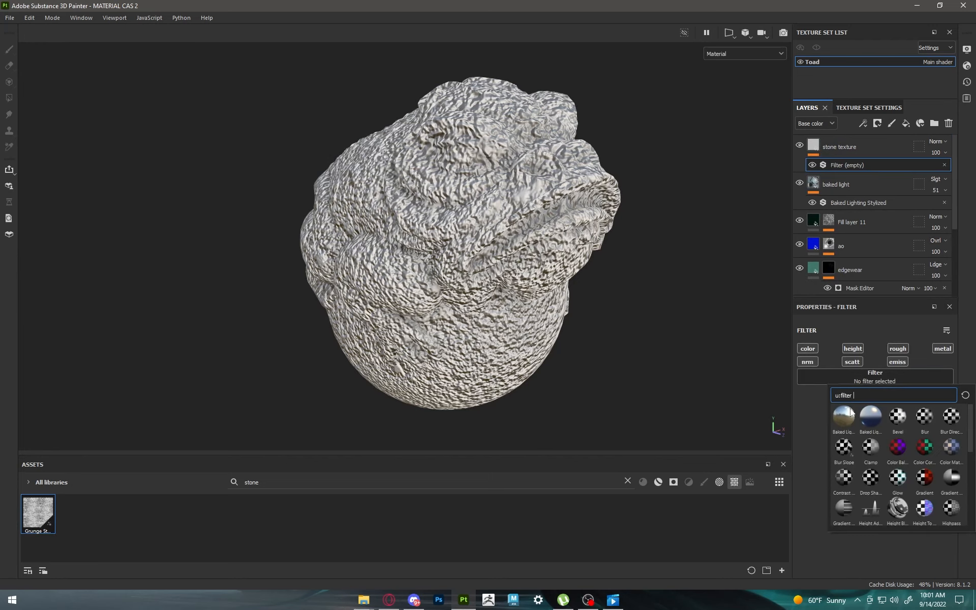
left_click(868, 511)
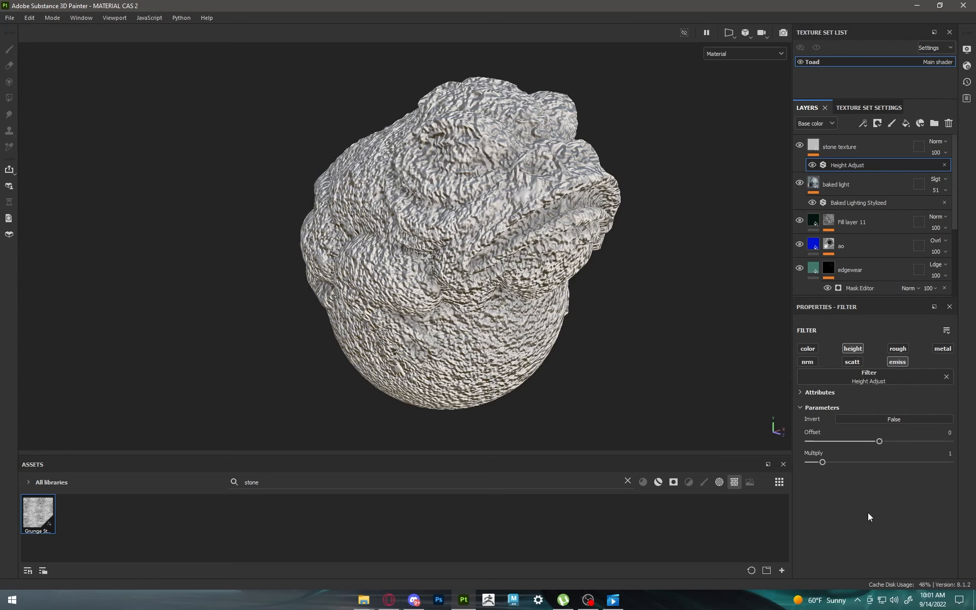
left_click_drag(823, 464, 811, 465)
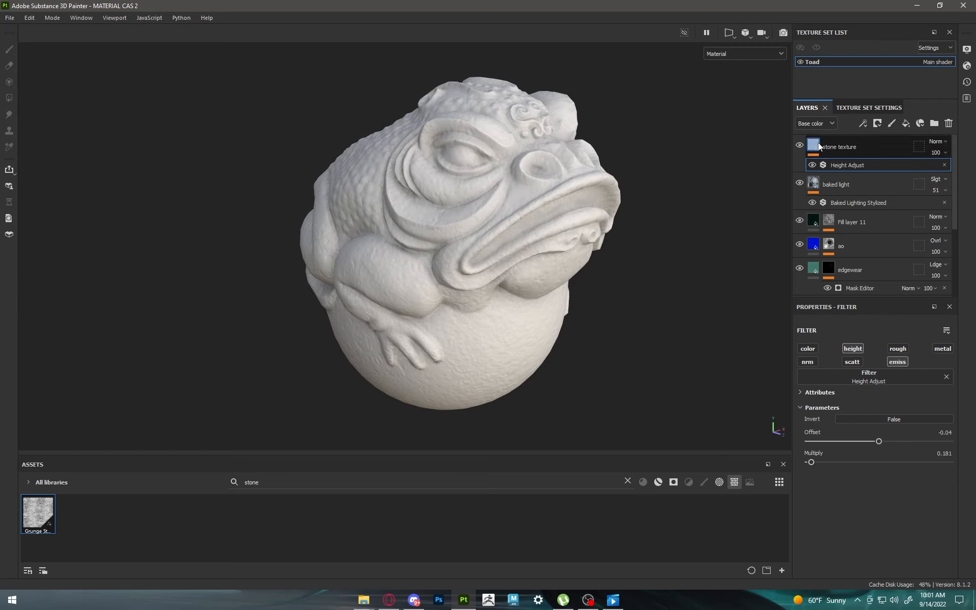
Step: Disable color on the stone texture layer and examine its relief up close around the toad's eye
left_click(819, 146)
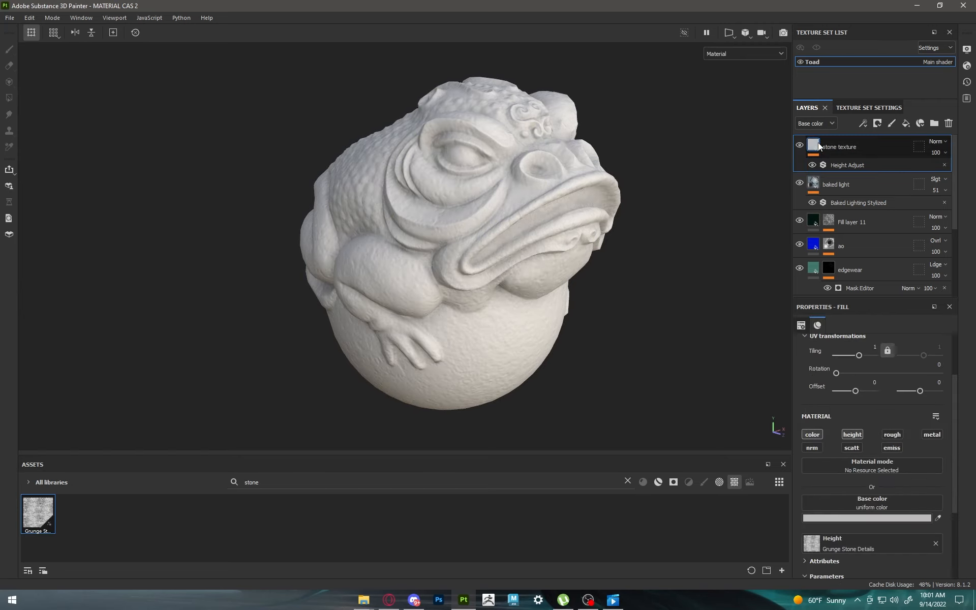
left_click(808, 435)
scroll(441, 173, "up", 5)
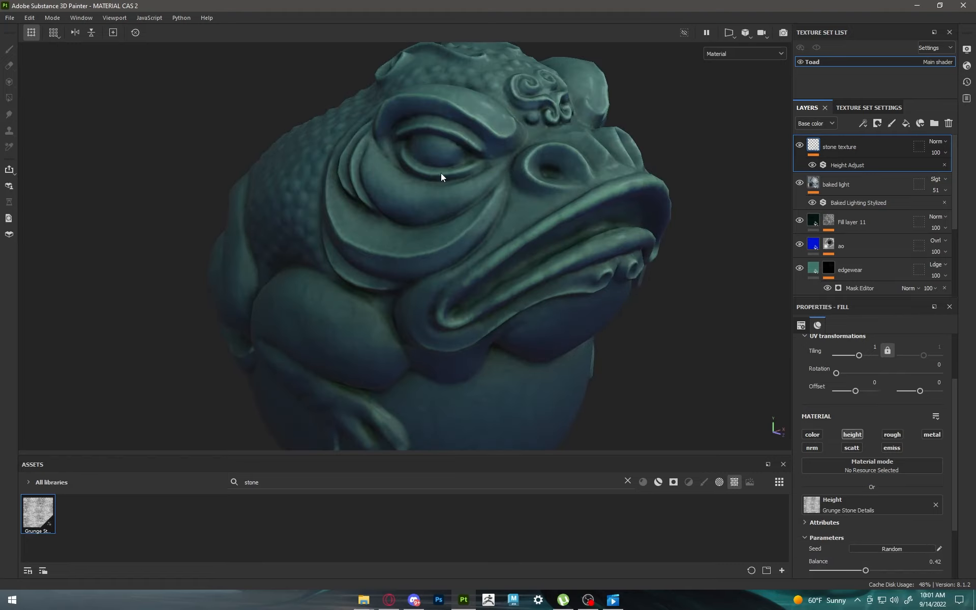
left_click_drag(441, 173, 593, 158, "alt")
right_click_drag(592, 157, 475, 159, "shift")
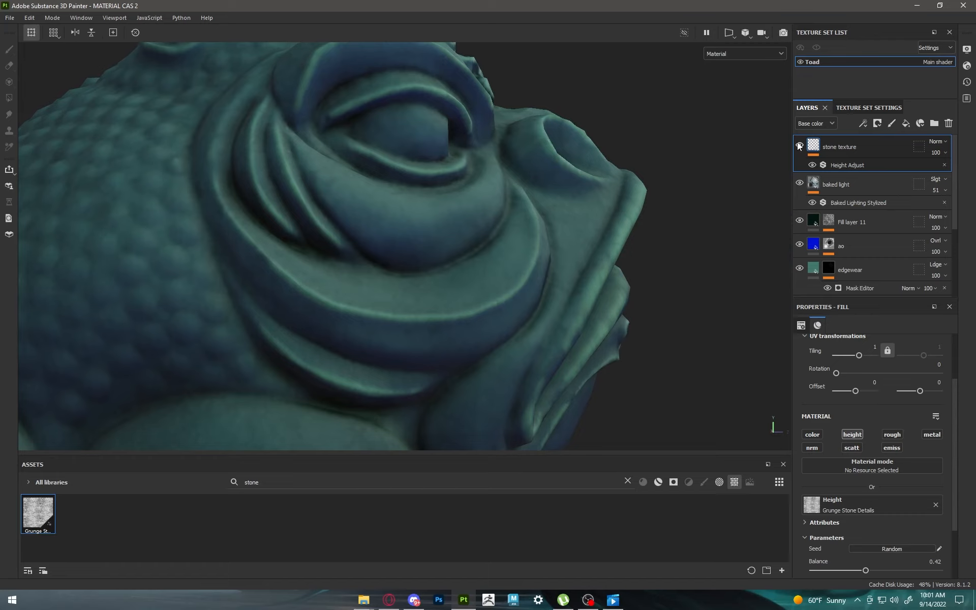
Step: Group all the stone material layers, from stone texture down to the base, into one folder and collapse it
right_click_drag(621, 283, 468, 216, "alt")
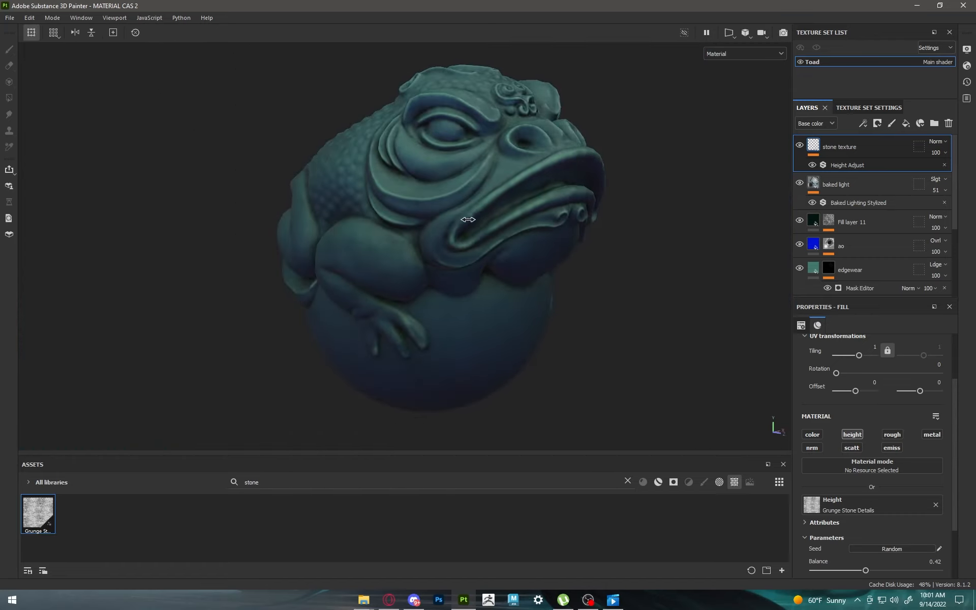
left_click_drag(468, 217, 554, 260, "alt")
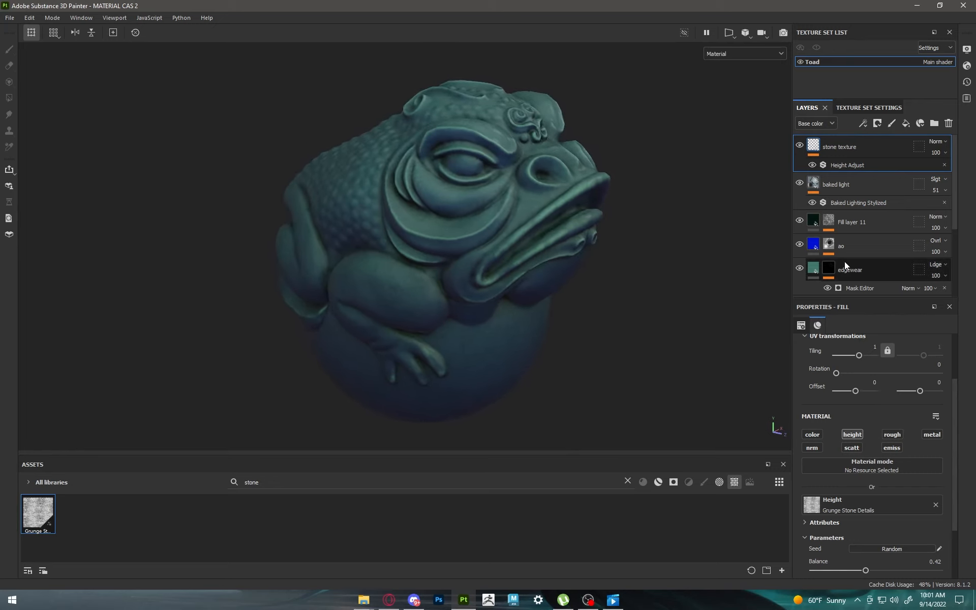
scroll(849, 228, "down", 4)
left_click(847, 236)
scroll(848, 235, "up", 4)
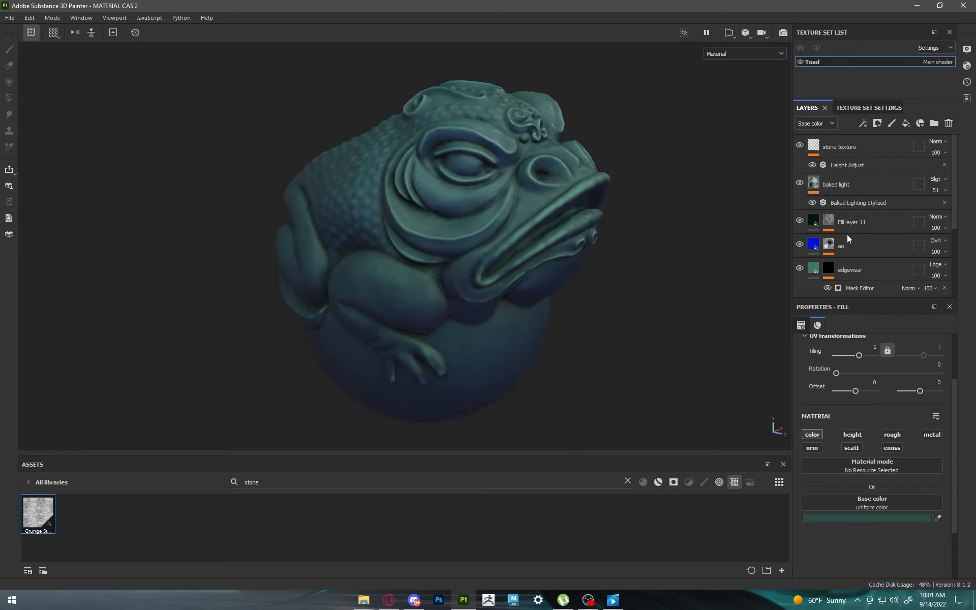
left_click(838, 145, "shift")
right_click(861, 144)
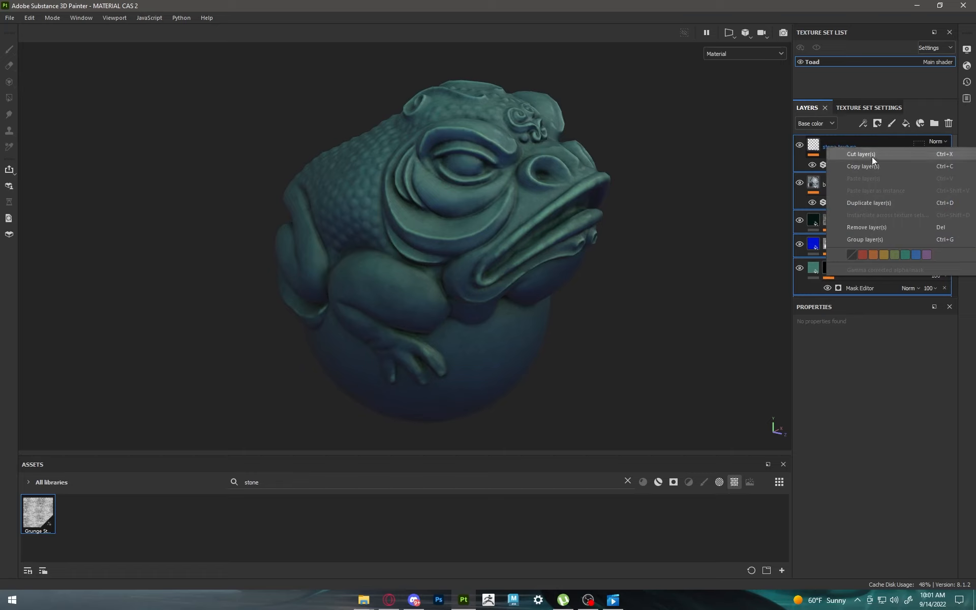
left_click(863, 240)
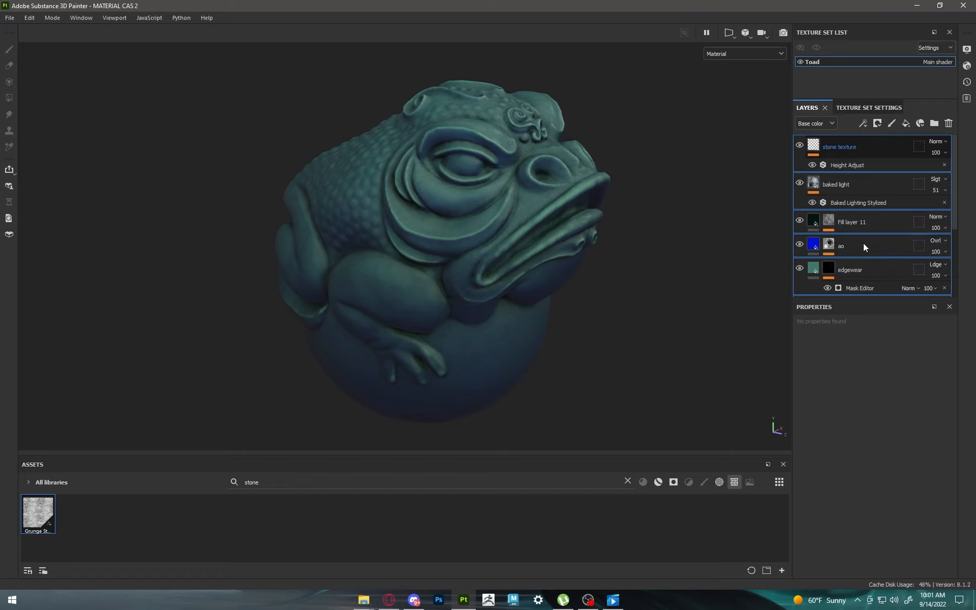
left_click(810, 146)
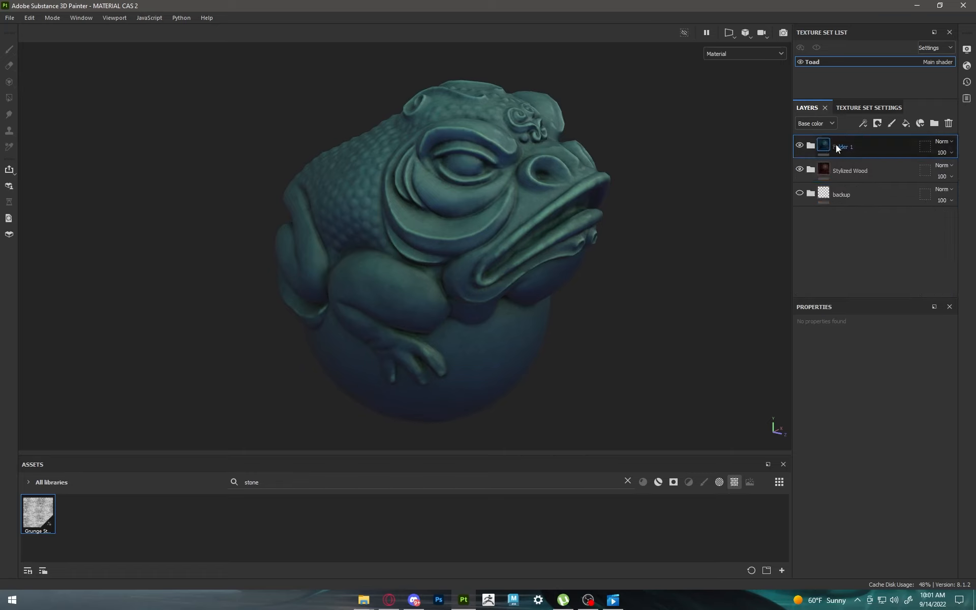
Step: Rename the new folder as Stylized old rock
double_click(839, 146)
type("S")
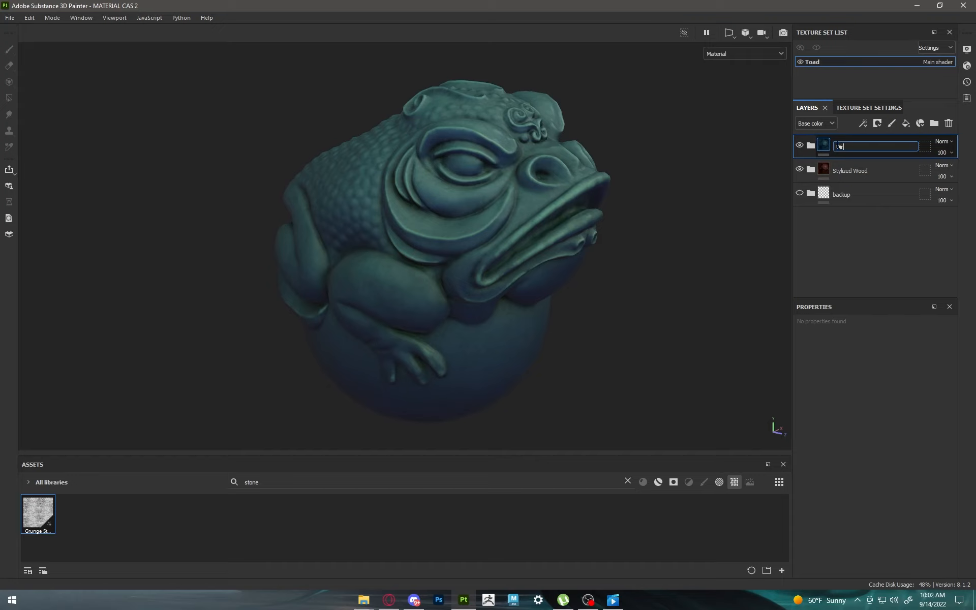
key("BackSpace")
key("BackSpace")
key("BackSpace")
type("Stylized old rock")
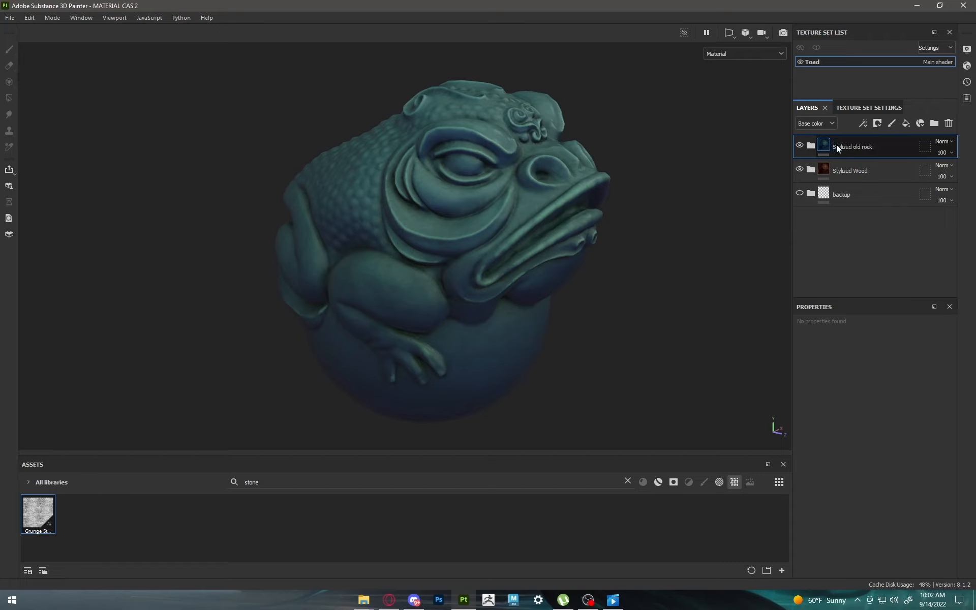
key("Return")
Step: Examine the old rock material from several angles and compare it with the wood by toggling the Stylized old rock folder's visibility
scroll(580, 194, "down", 4)
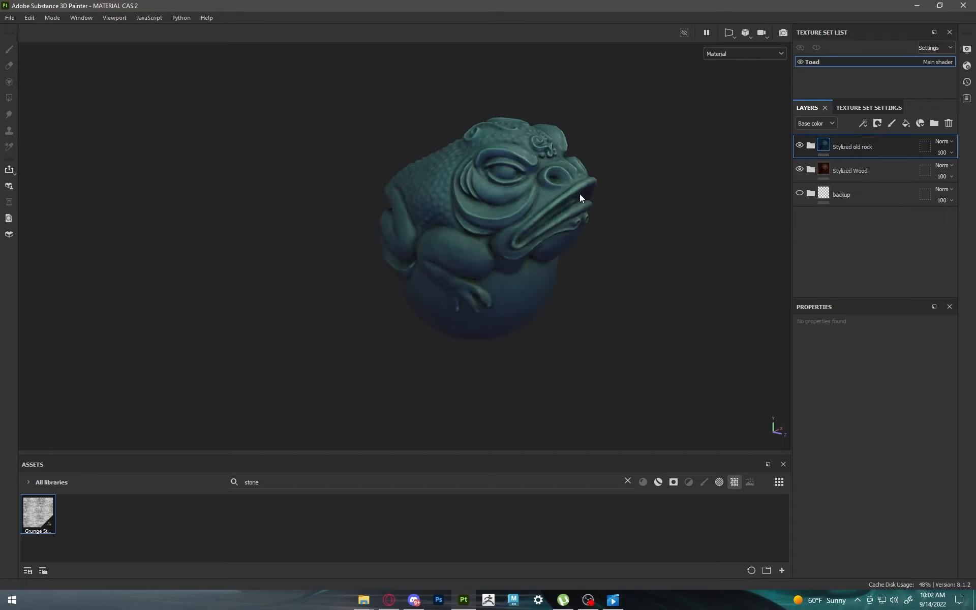
left_click_drag(579, 194, 525, 193, "alt")
scroll(535, 182, "up", 4)
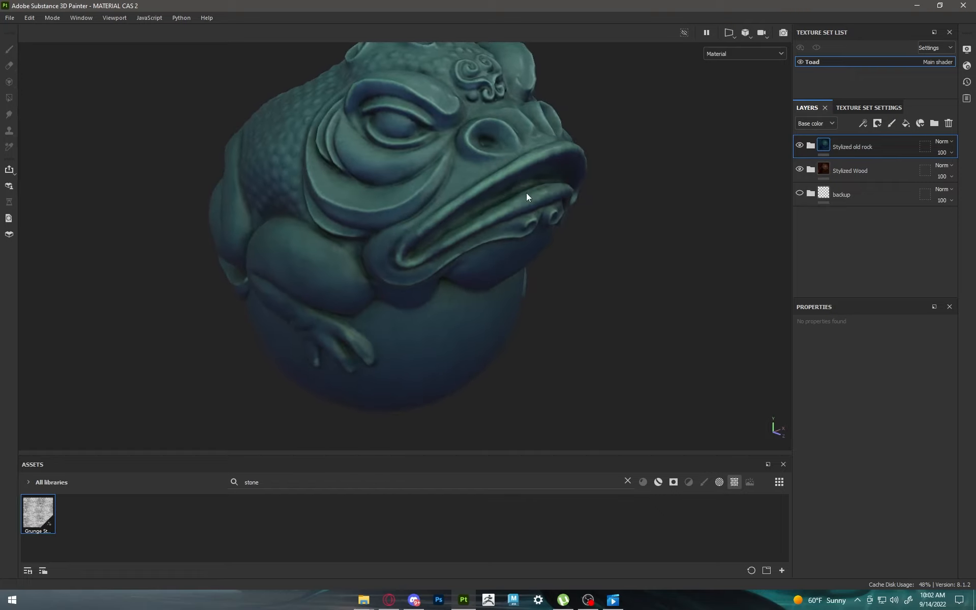
scroll(524, 193, "down", 2)
middle_click_drag(533, 190, 558, 233, "alt")
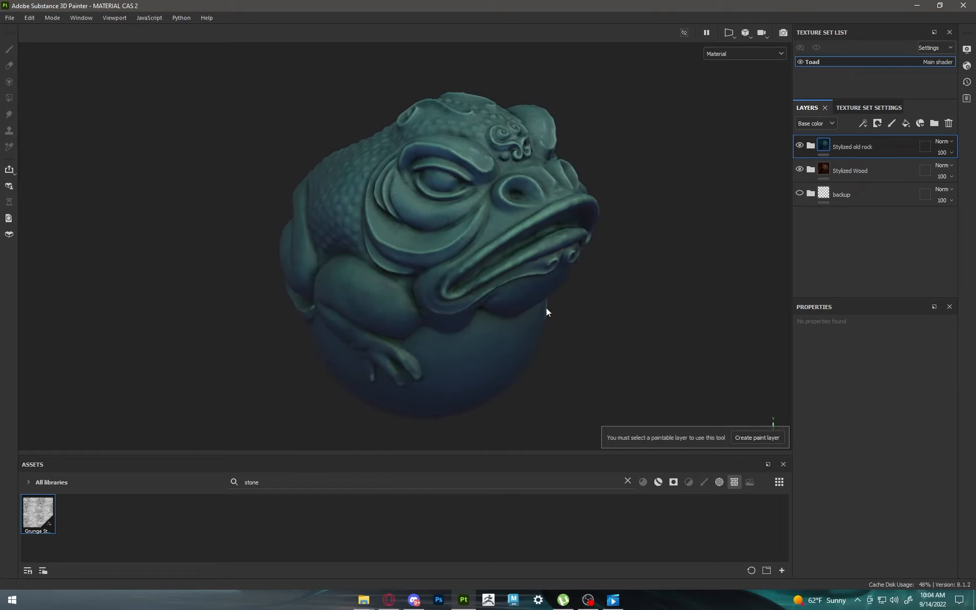
mouse_move(546, 307)
left_mouse_down("alt")
mouse_move(541, 284)
mouse_move(468, 250)
mouse_move(412, 251)
mouse_move(531, 255)
left_mouse_up("alt")
middle_click_drag(531, 256, 456, 234, "alt")
left_click(801, 148)
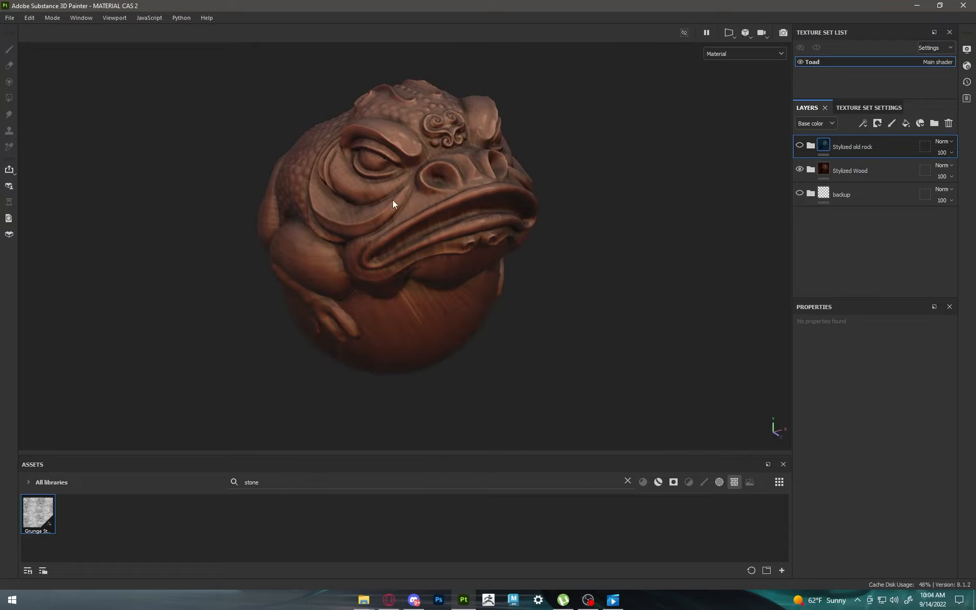
mouse_move(394, 200)
left_mouse_down("alt")
mouse_move(534, 203)
mouse_move(398, 204)
left_mouse_up("alt")
left_click(799, 147)
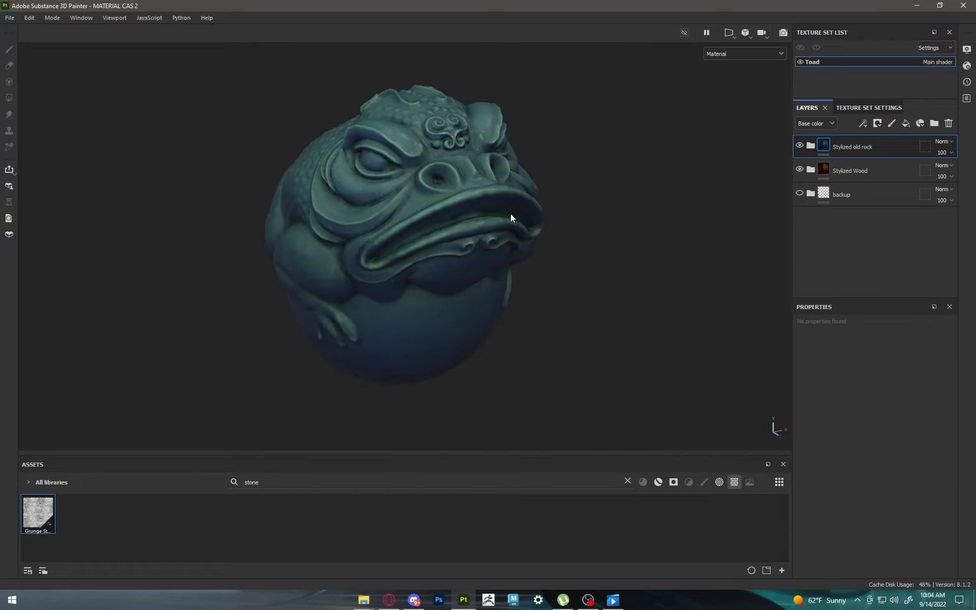
left_click_drag(511, 213, 539, 239, "alt")
Step: Hide the Stylized old rock and Stylized Wood folders and add a fill layer named Metal base on top
left_click(801, 147)
left_click(801, 169)
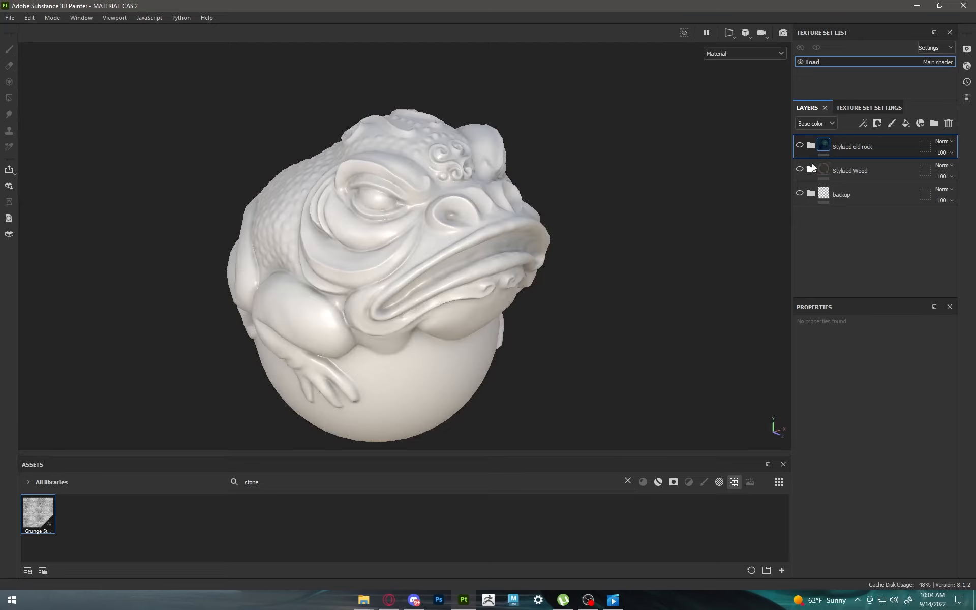
left_click(907, 123)
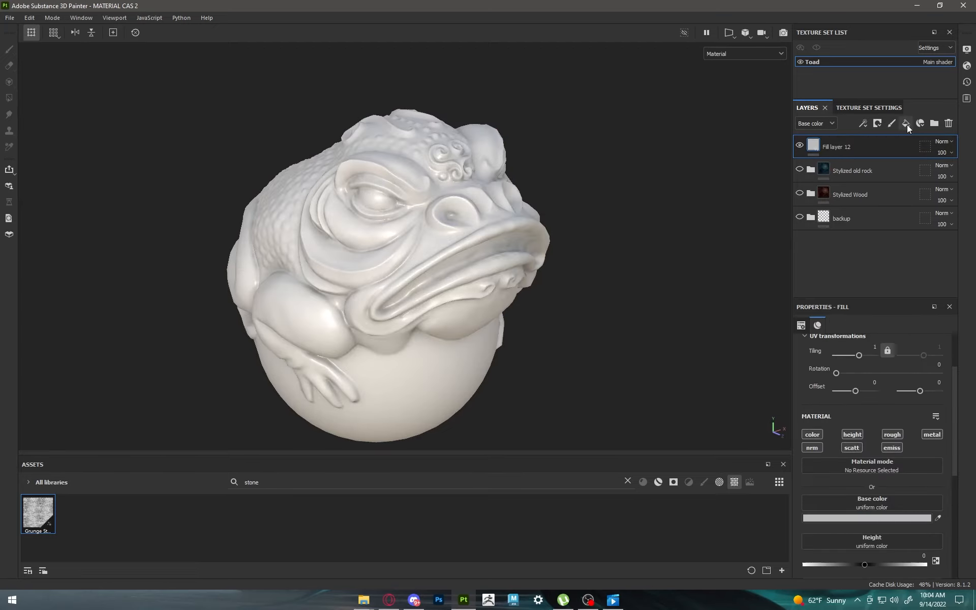
double_click(840, 146)
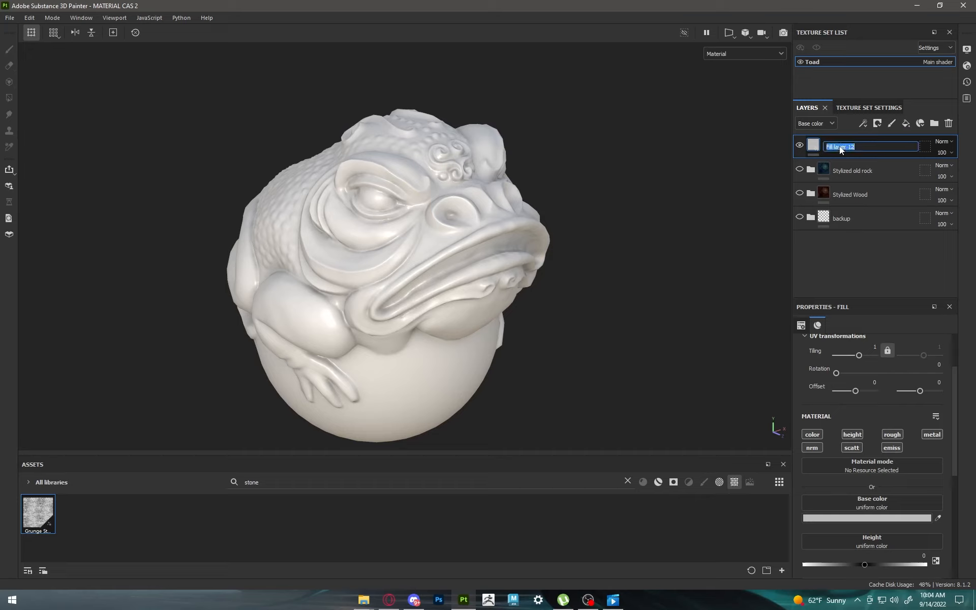
type("metal base")
key("Return")
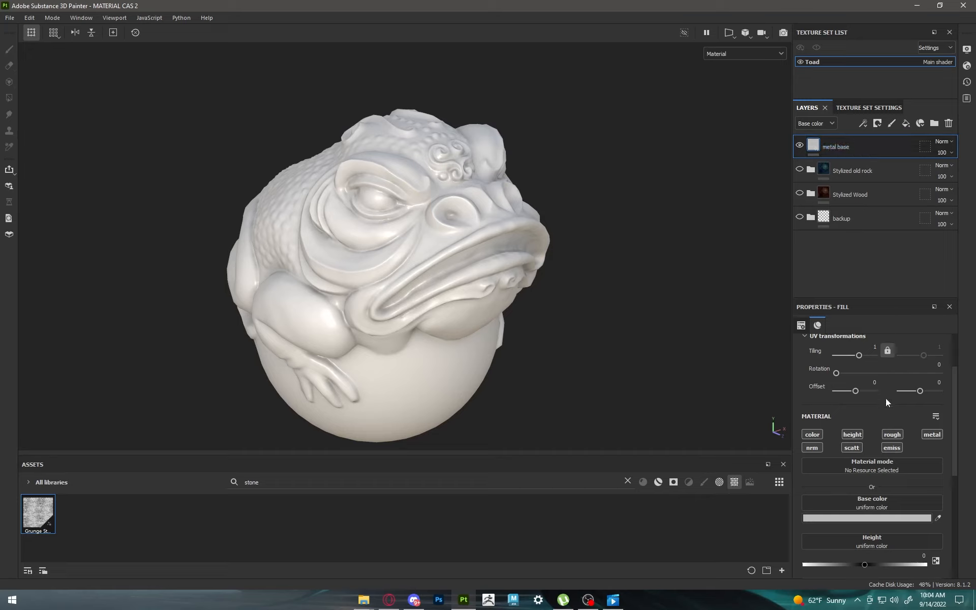
Step: Disable height, normal, scattering and emissive on the Metal base layer
scroll(877, 422, "down", 5)
scroll(877, 422, "up", 3)
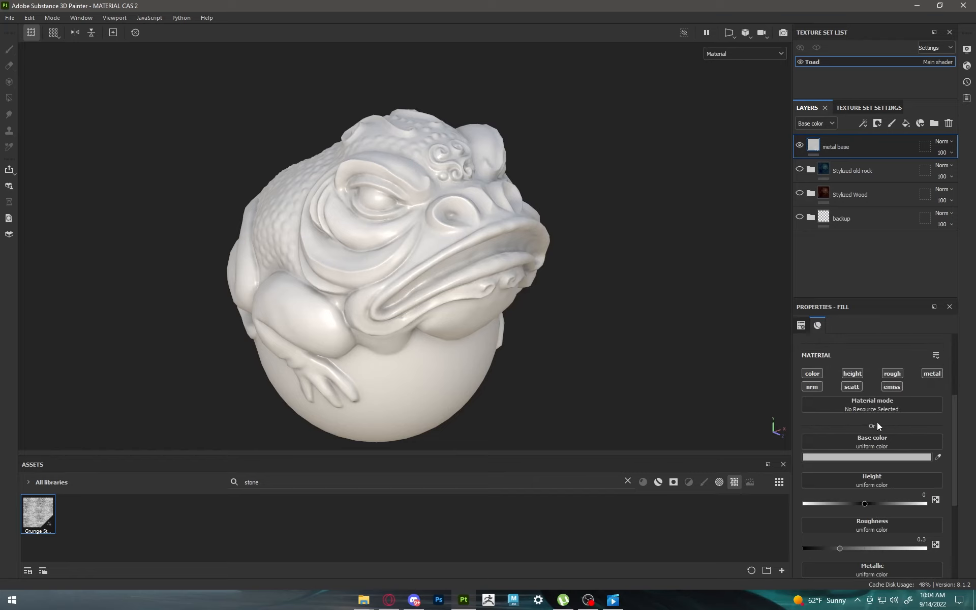
scroll(877, 422, "down", 2)
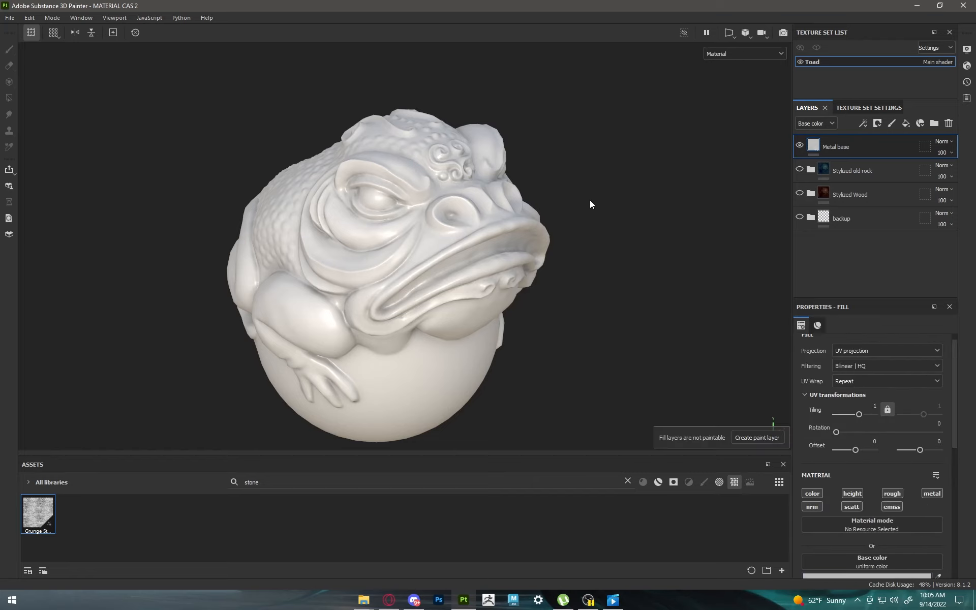
mouse_move(535, 208)
left_mouse_down("alt")
mouse_move(527, 212)
mouse_move(550, 211)
left_mouse_up("alt")
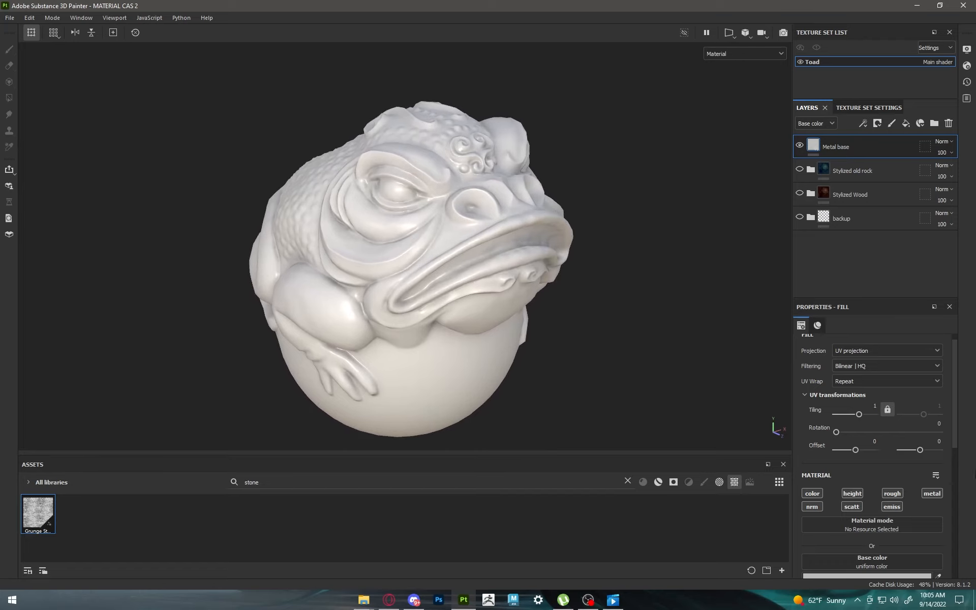
scroll(886, 494, "down", 2)
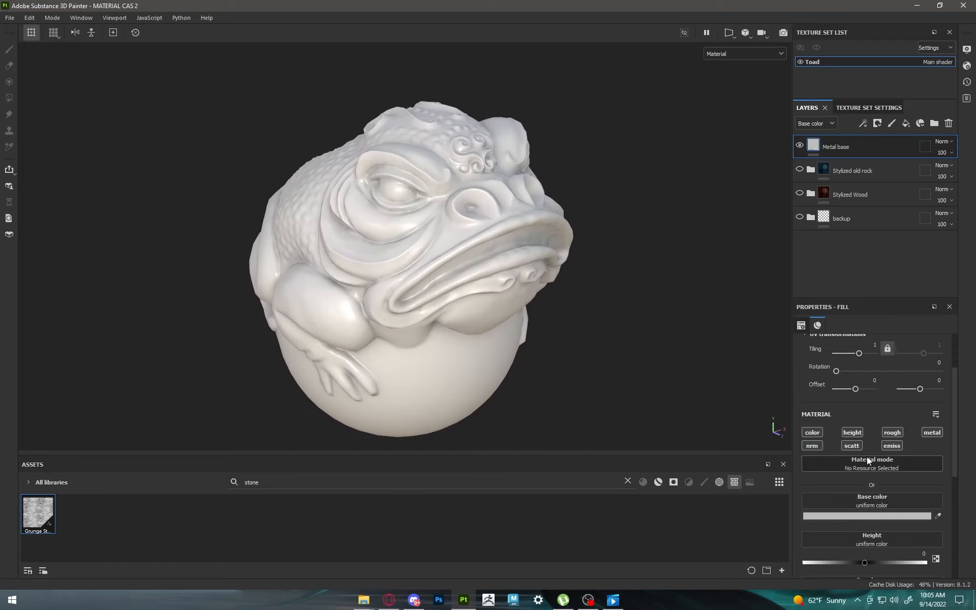
left_click(852, 434)
left_click(810, 448)
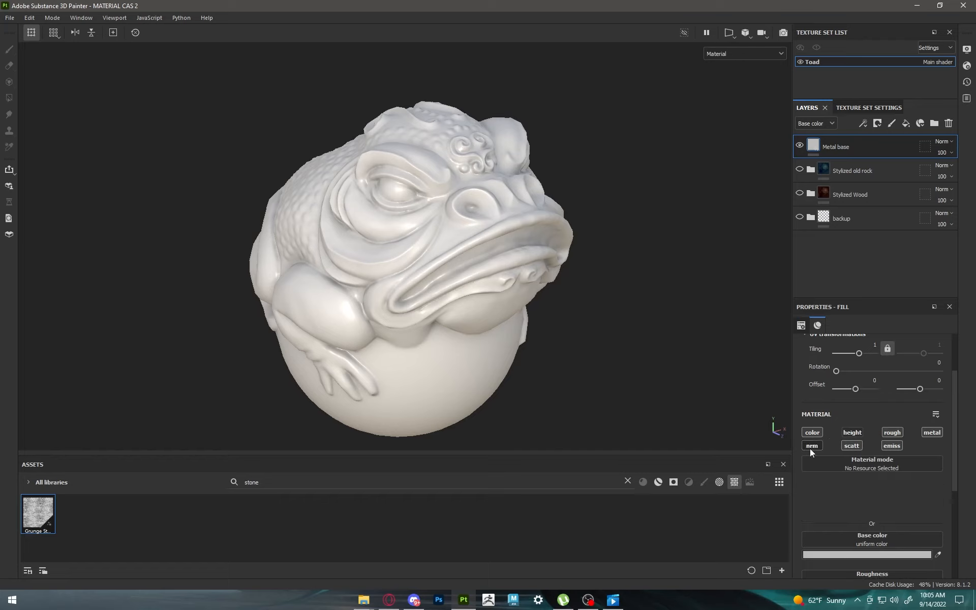
left_click(852, 446)
left_click(888, 446)
Step: Set the Metal base layer's metallic to 1 and its roughness to 0.6122
scroll(883, 459, "down", 2)
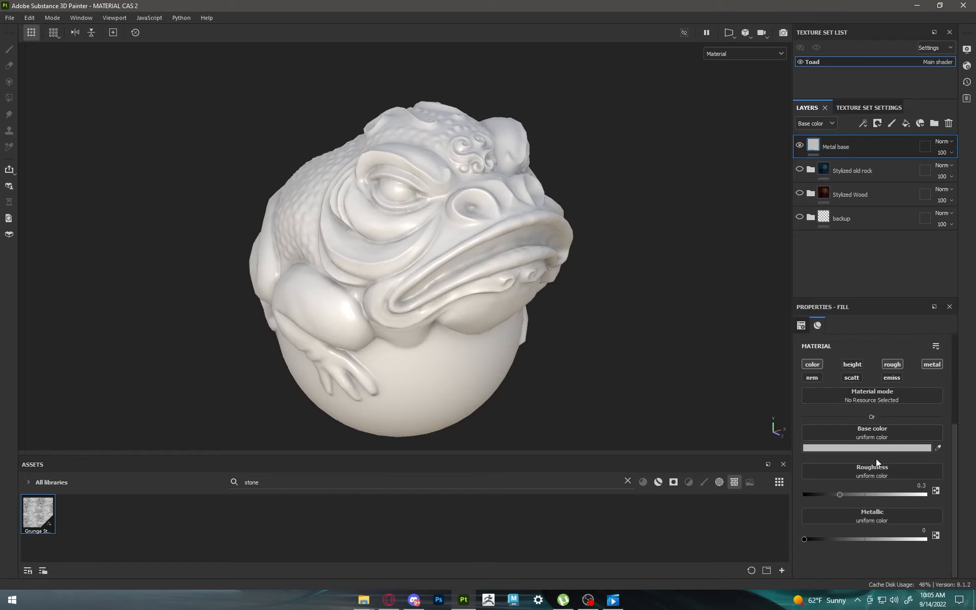
left_click_drag(805, 539, 941, 539)
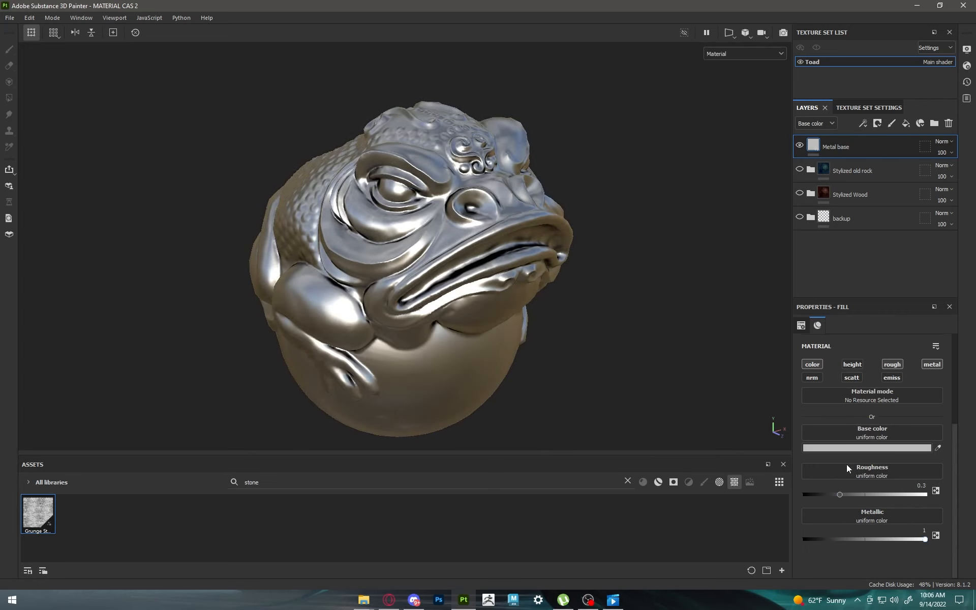
left_click_drag(627, 330, 617, 328, "alt")
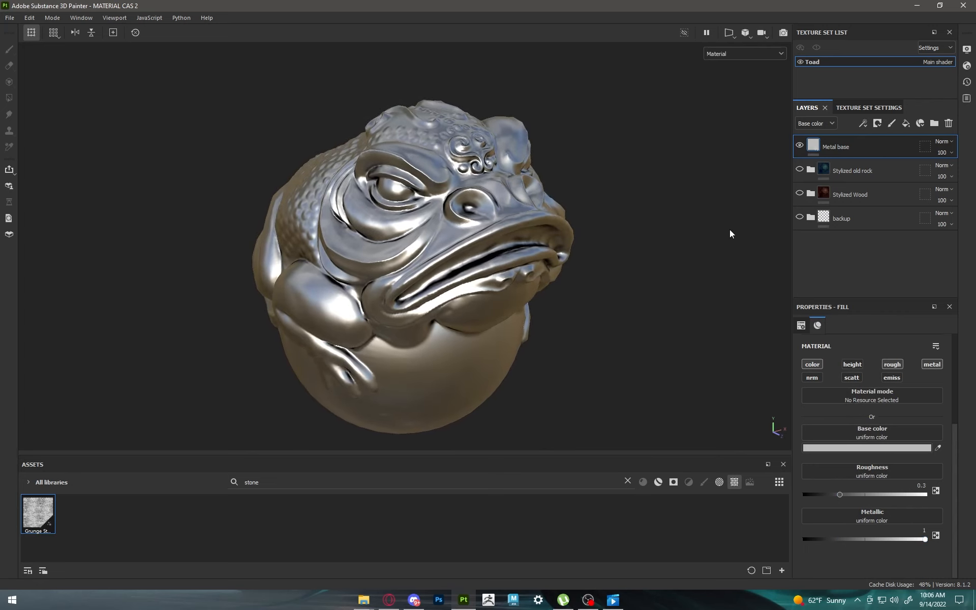
left_click_drag(846, 492, 878, 490)
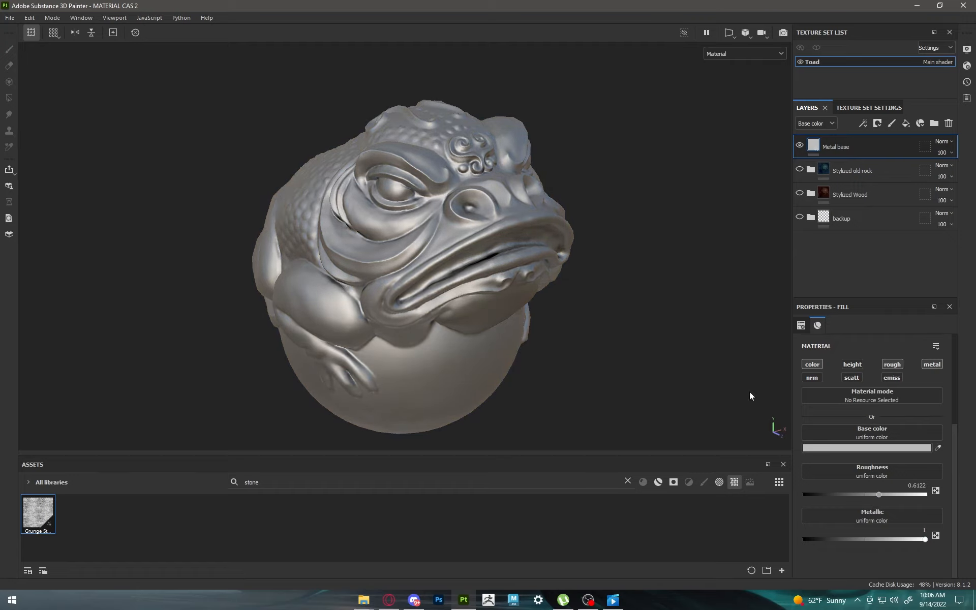
left_click_drag(293, 216, 413, 195, "alt")
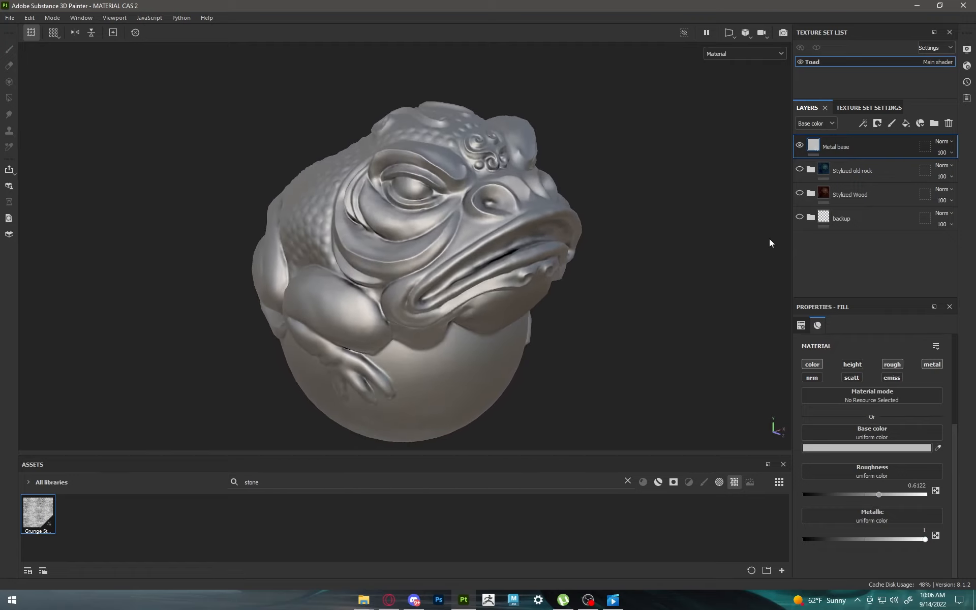
Step: Set the Metal base layer's base color to blue-grey 7C8589 and its roughness to 0.4449
left_click(867, 448)
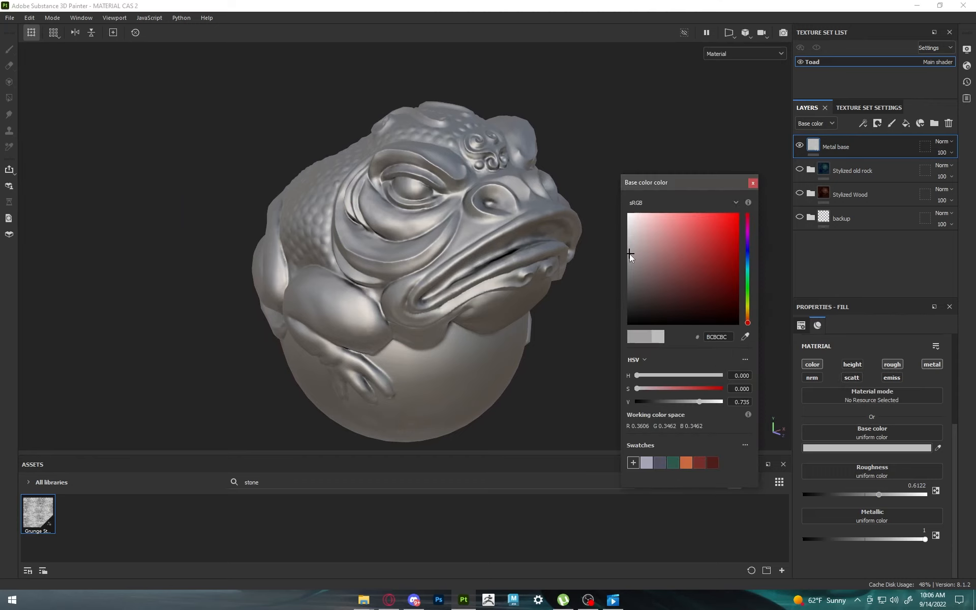
left_click_drag(629, 254, 609, 270)
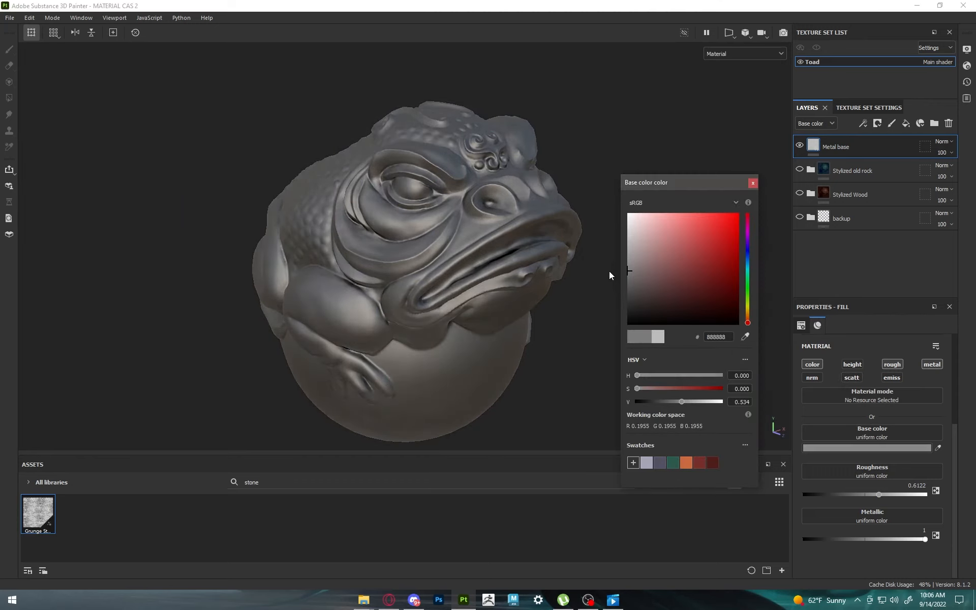
left_click(747, 254)
left_click_drag(747, 254, 748, 263)
mouse_move(632, 271)
left_mouse_down()
mouse_move(635, 253)
mouse_move(638, 267)
left_mouse_up()
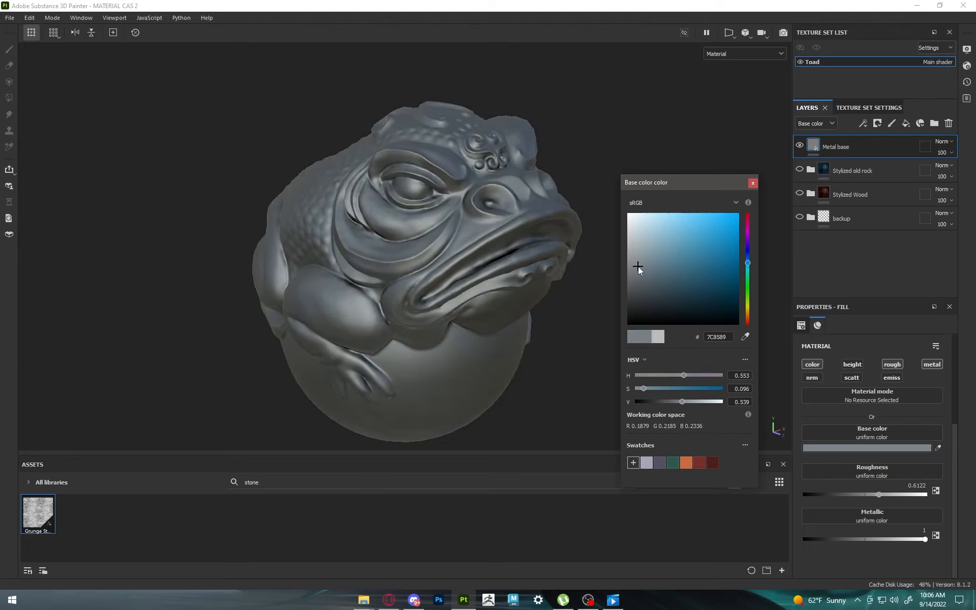
mouse_move(409, 226)
left_mouse_down("alt")
mouse_move(500, 216)
mouse_move(395, 226)
left_mouse_up("alt")
left_click(752, 184)
left_click_drag(879, 494, 859, 494)
left_click_drag(721, 401, 610, 218, "alt")
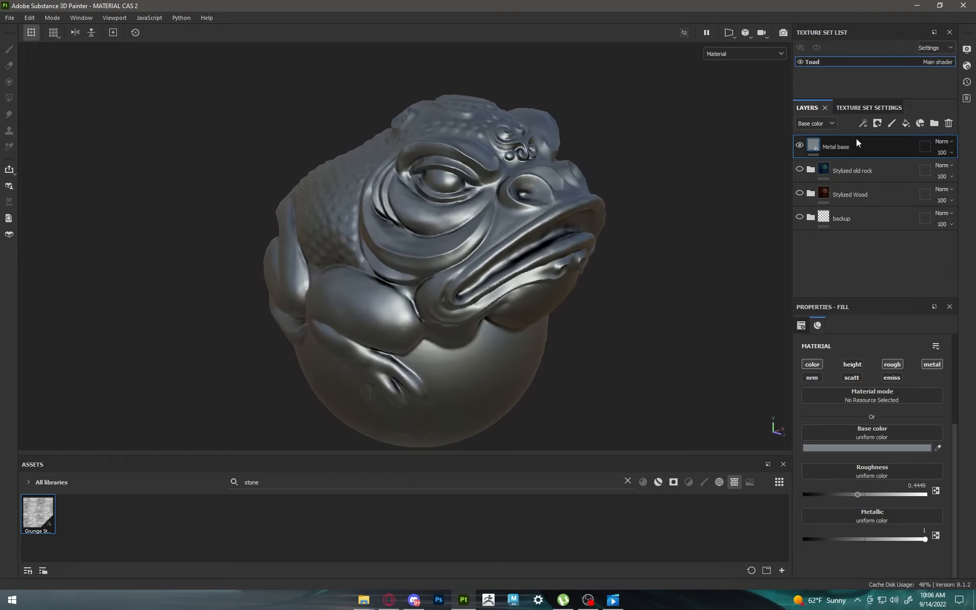
Step: Add a fill layer above Metal base with metallic 1 and a base color sampled from the Metal base layer
left_click(906, 123)
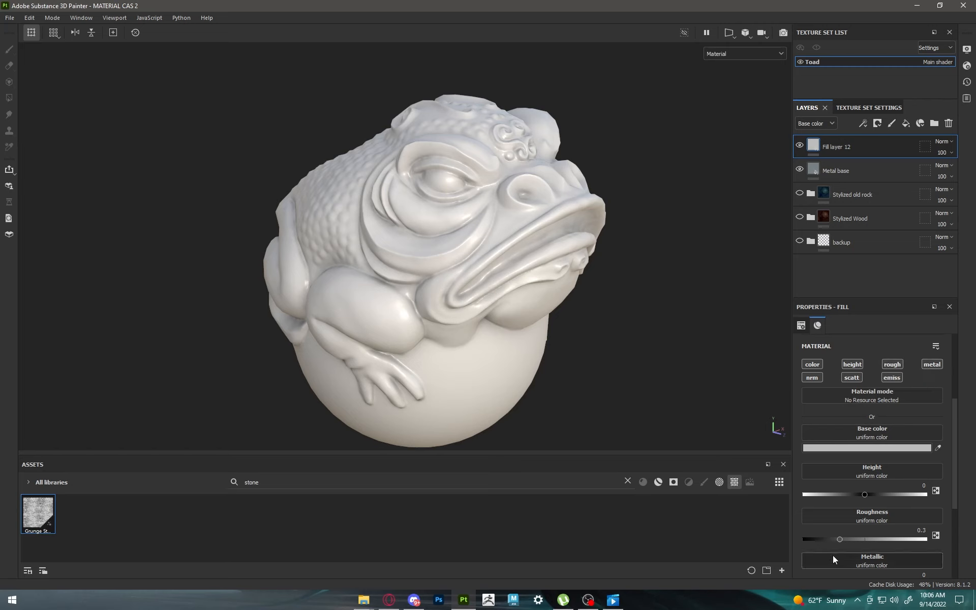
scroll(850, 532, "down", 2)
left_click_drag(827, 521, 930, 522)
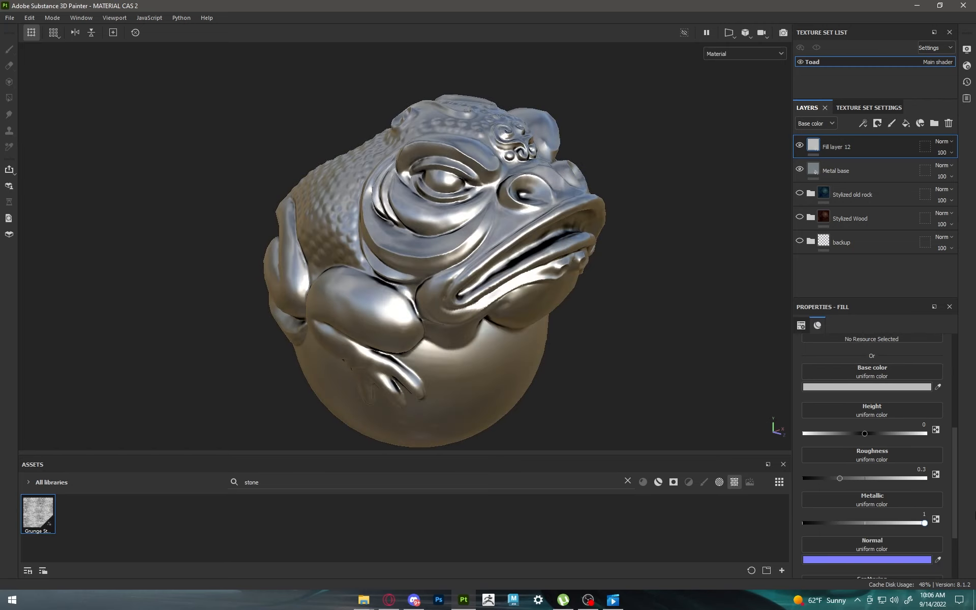
left_click(938, 387)
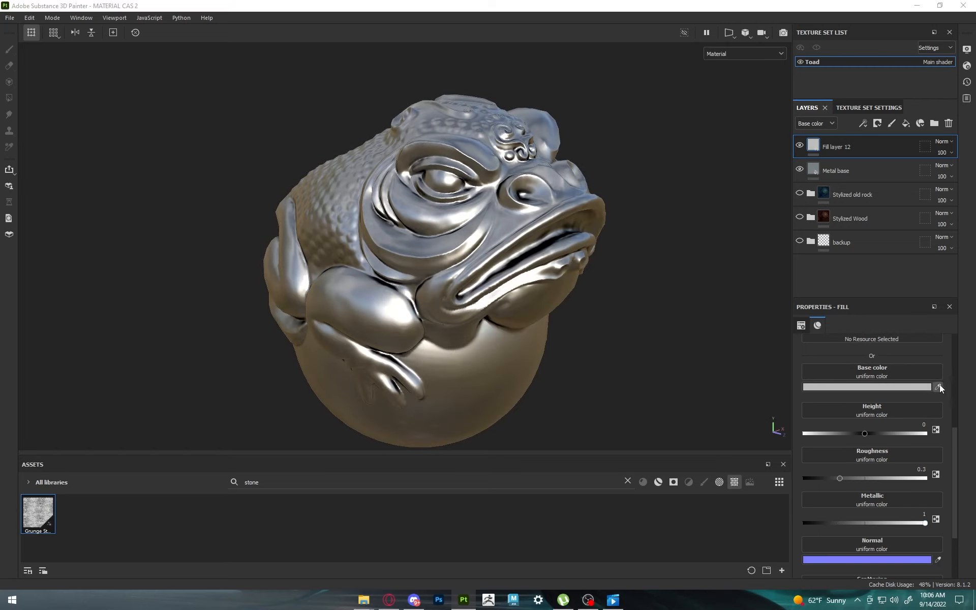
left_click(815, 184)
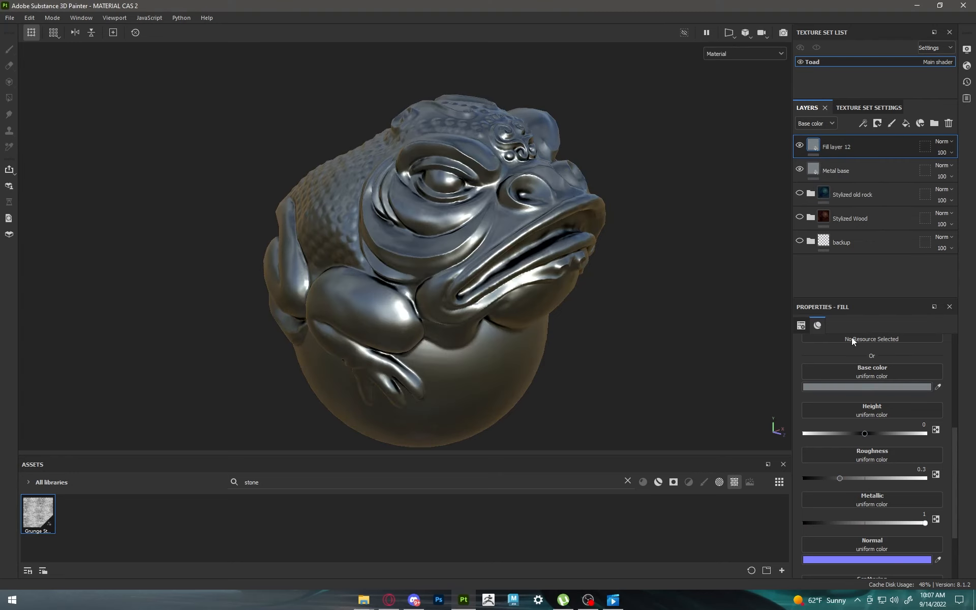
Step: Set Fill layer 12's base color to a lighter blue-grey 90A3AB and its roughness to 0.4816
left_click(857, 384)
left_click_drag(642, 261, 645, 249)
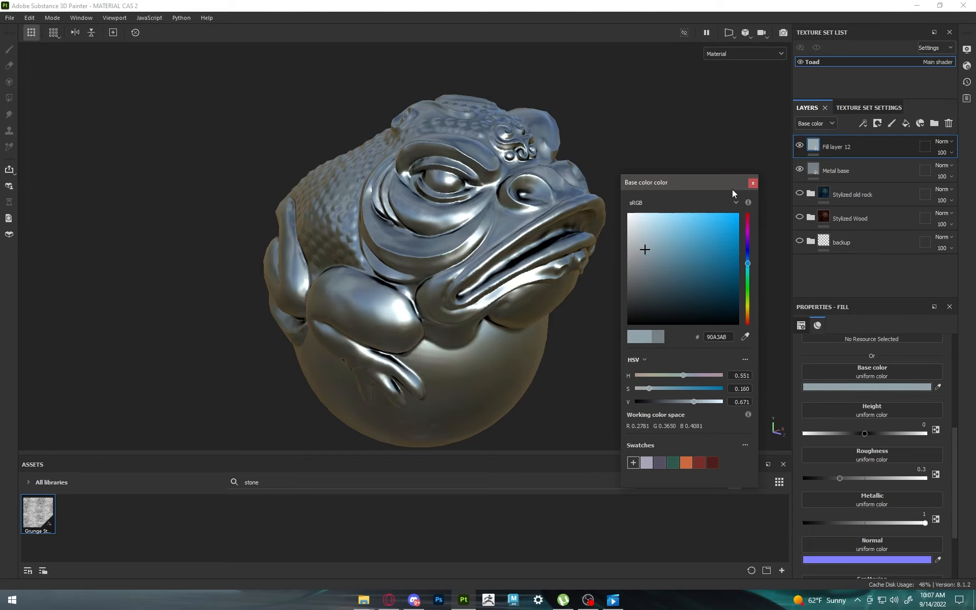
left_click(753, 182)
scroll(879, 436, "down", 1)
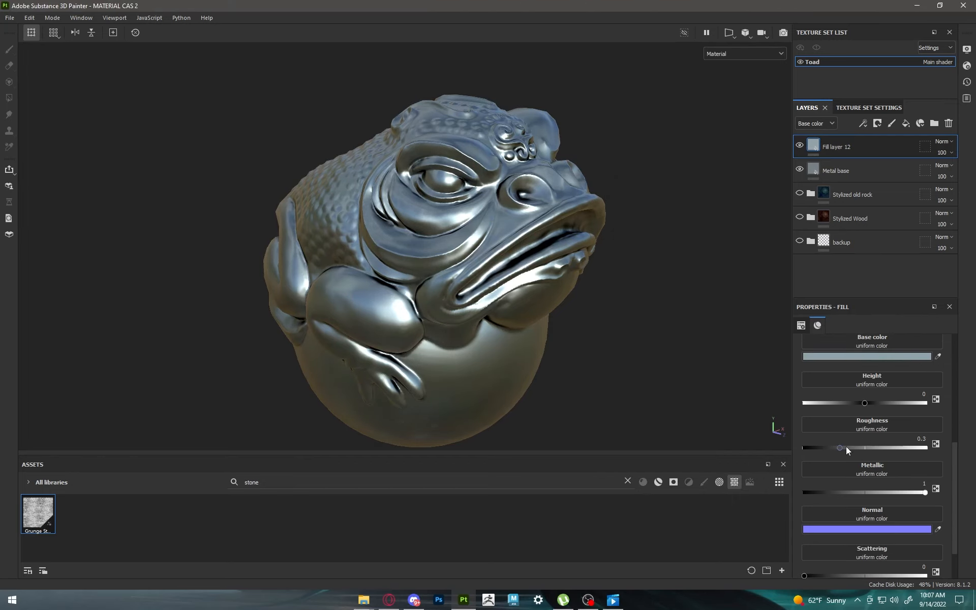
left_click_drag(846, 447, 862, 439)
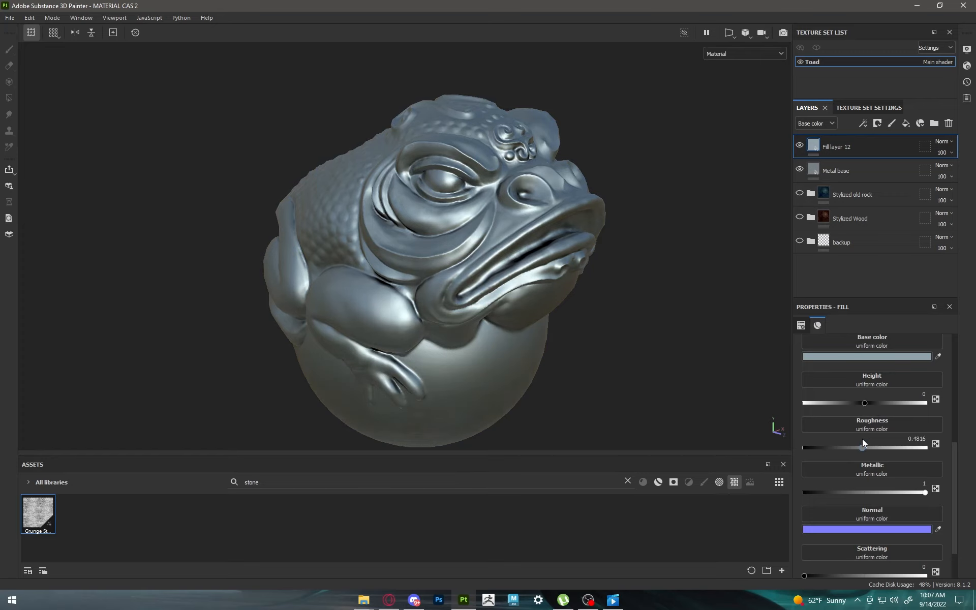
Step: Add a black mask with a Mask Editor generator to Fill layer 12
left_click(878, 125)
left_click(891, 149)
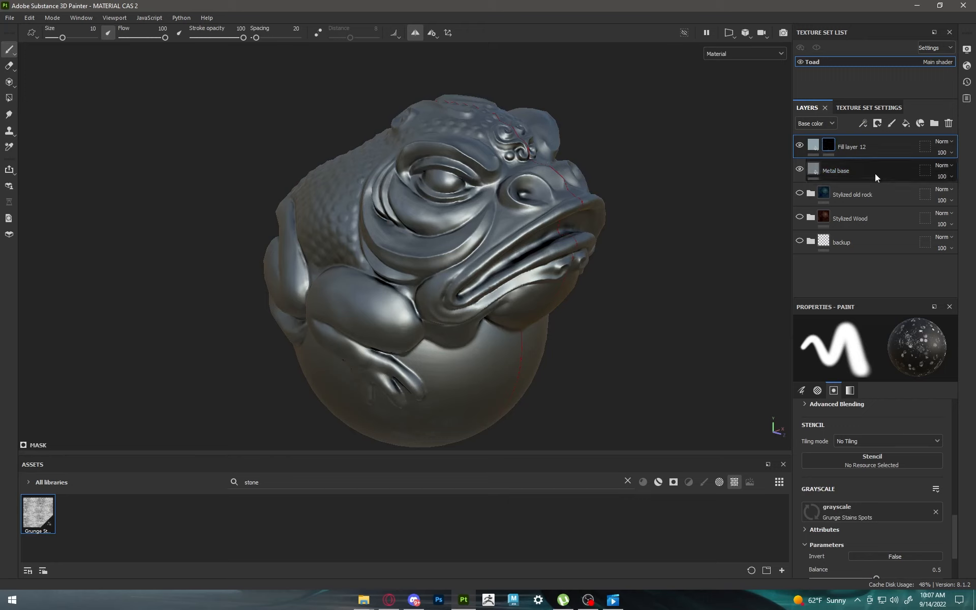
left_click(865, 122)
left_click(875, 135)
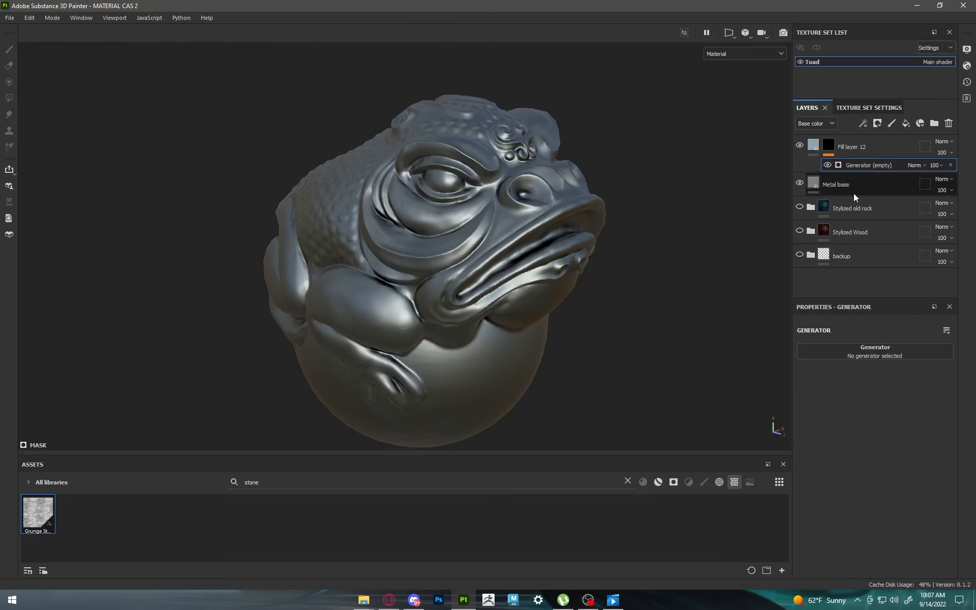
left_click(871, 349)
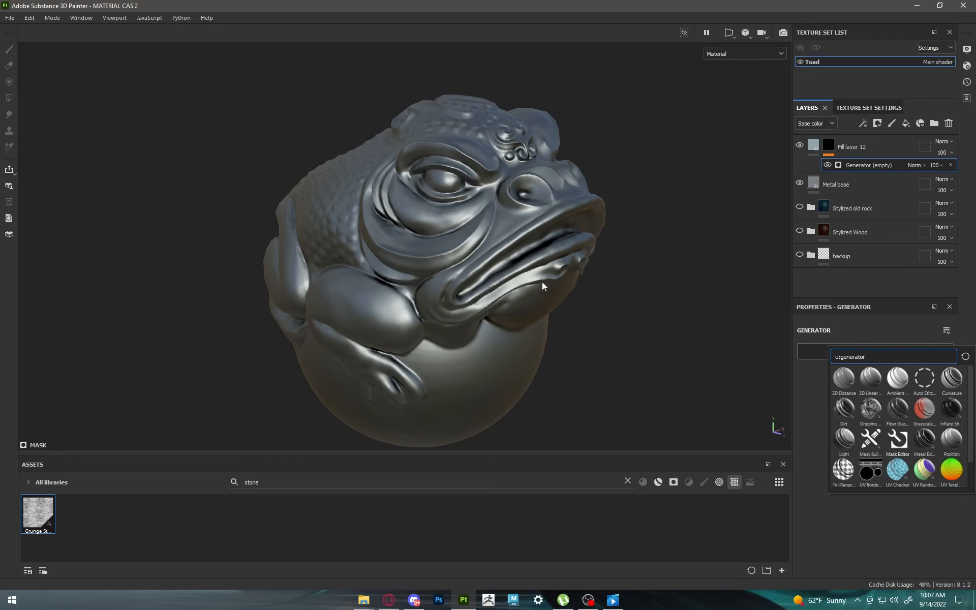
right_click_drag(527, 246, 536, 173, "alt")
left_click_drag(536, 172, 496, 178, "alt")
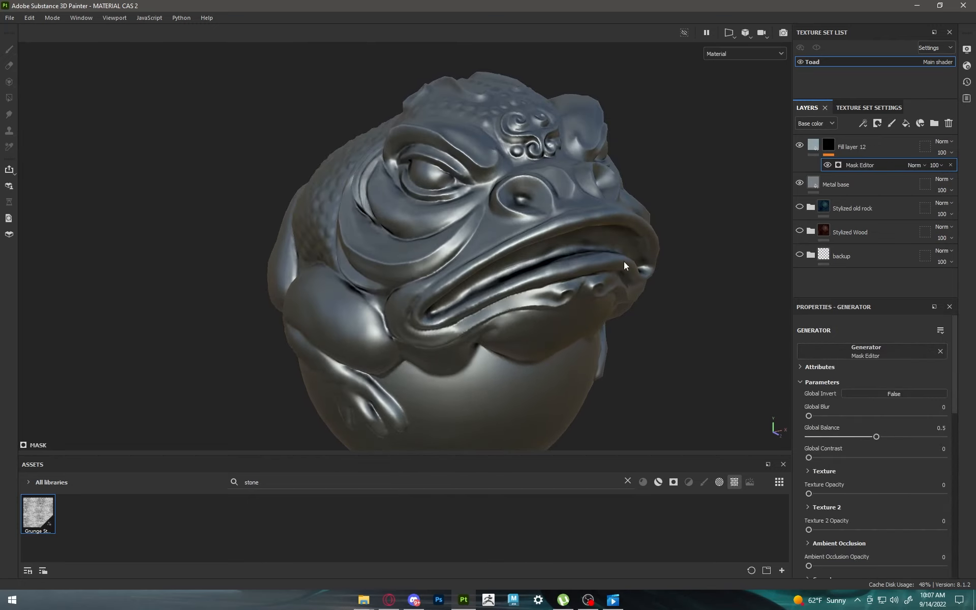
Step: Set the Mask Editor's curvature opacity to 0.67
mouse_move(812, 410)
left_mouse_down()
mouse_move(851, 409)
mouse_move(777, 407)
mouse_move(857, 404)
mouse_move(795, 403)
left_mouse_up()
scroll(864, 430, "down", 4)
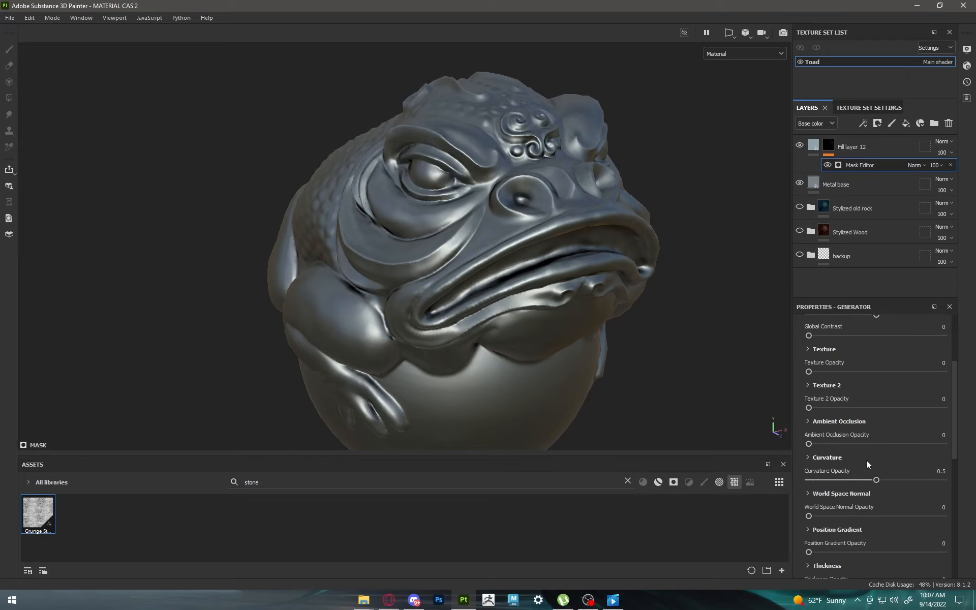
left_click_drag(878, 480, 886, 480)
left_click(890, 480)
left_click_drag(890, 479, 968, 490)
Step: Set the brightness of the Mask Editor's curvature to 0.17, keeping its contrast at 0
left_click(809, 458)
scroll(831, 456, "down", 2)
scroll(874, 453, "down", 2)
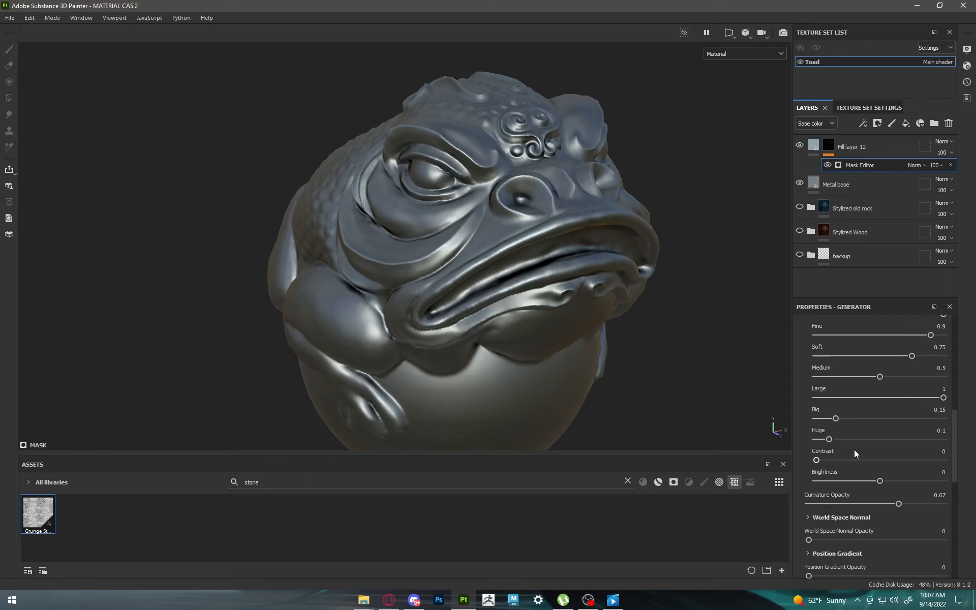
left_click_drag(817, 462, 728, 462)
mouse_move(881, 481)
left_mouse_down()
mouse_move(893, 483)
mouse_move(821, 484)
mouse_move(895, 478)
mouse_move(743, 490)
mouse_move(970, 484)
mouse_move(863, 487)
mouse_move(898, 482)
left_mouse_up()
scroll(561, 322, "down", 3)
Step: Set Fill layer 12's roughness to 0.2776 so its edge highlights are shinier than the base metal
left_click_drag(560, 323, 625, 316, "alt")
scroll(553, 197, "up", 6)
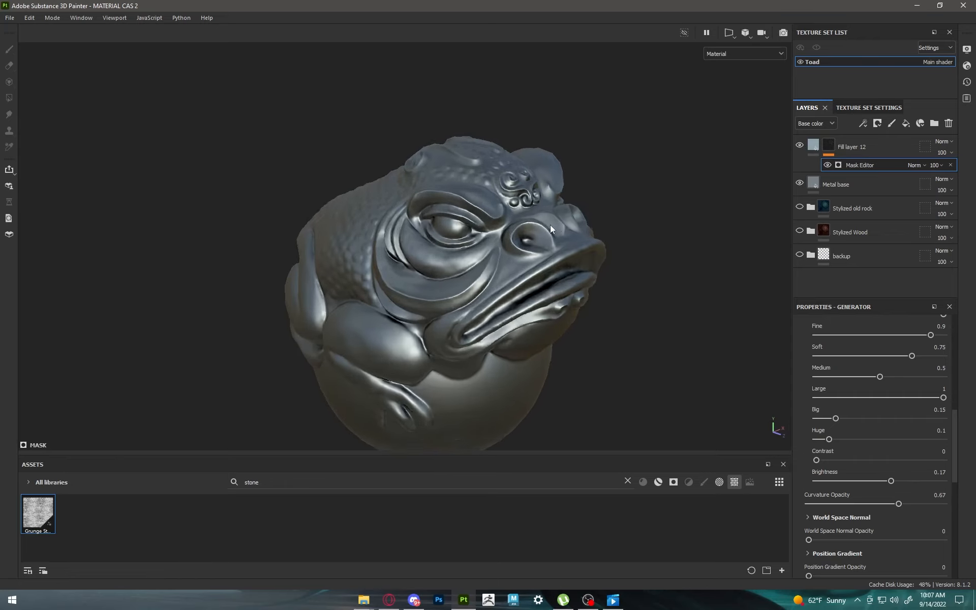
left_click_drag(442, 179, 545, 169, "alt")
left_click(815, 144)
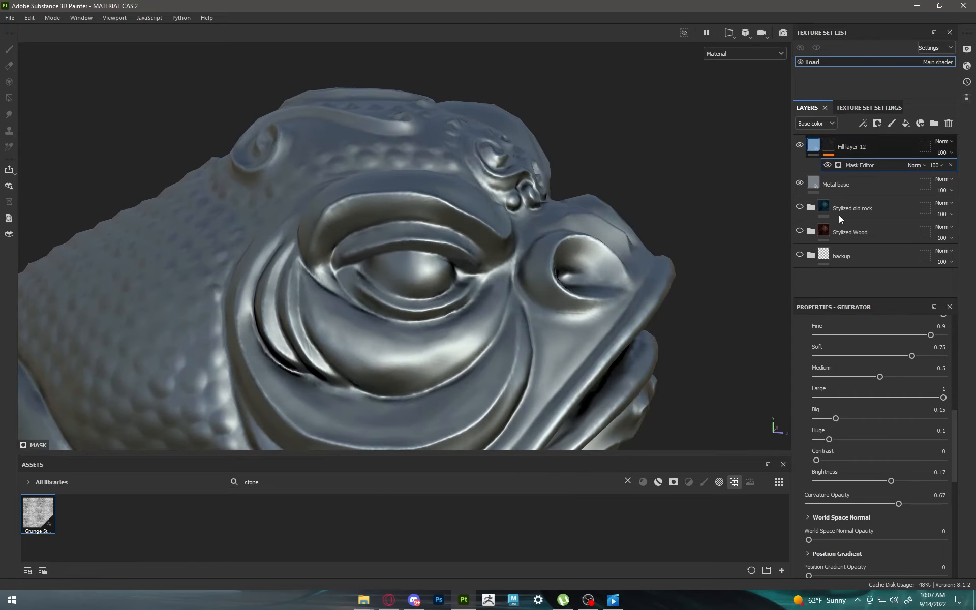
left_click_drag(865, 446, 804, 448)
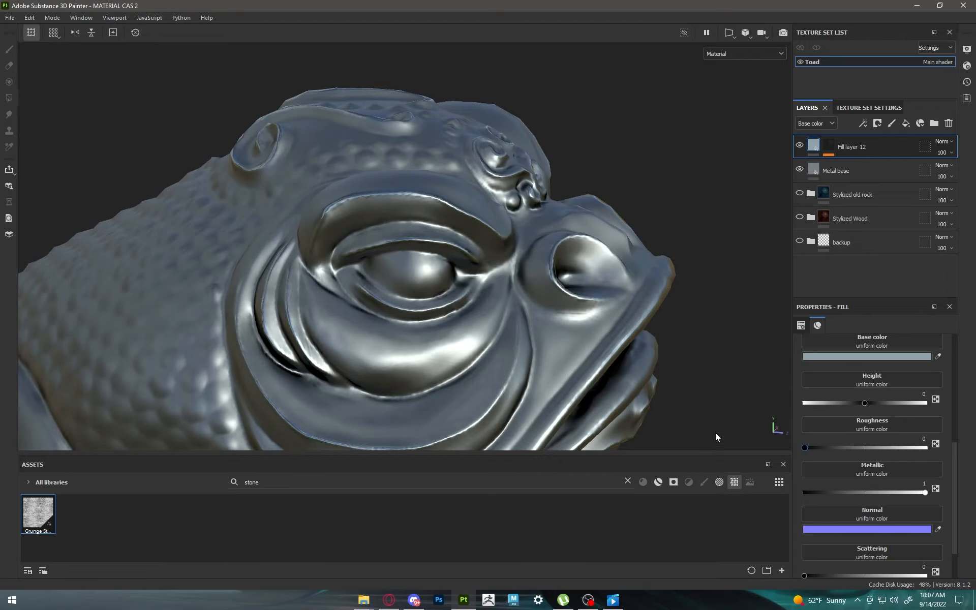
left_click_drag(715, 433, 818, 447, "alt")
scroll(526, 292, "down", 3)
right_click_drag(526, 290, 639, 278, "shift")
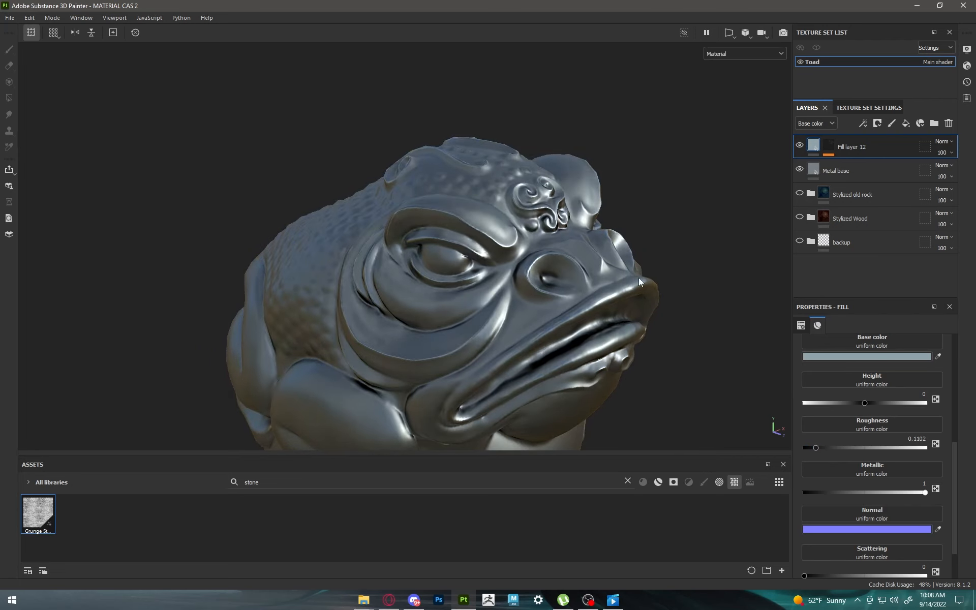
scroll(638, 278, "down", 2)
middle_click_drag(612, 220, 587, 148, "alt")
left_click_drag(588, 147, 618, 150, "alt")
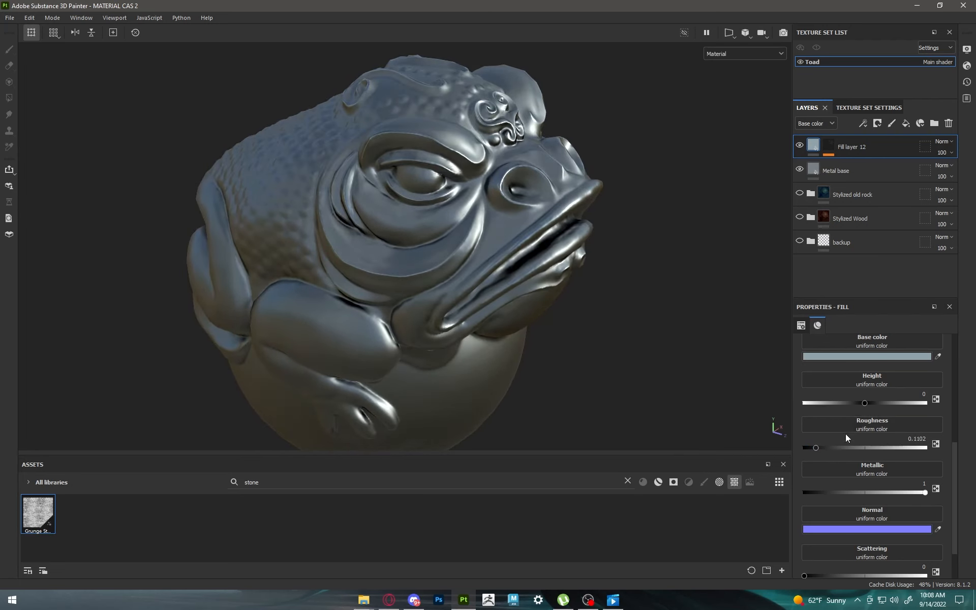
mouse_move(822, 444)
left_mouse_down()
mouse_move(917, 440)
mouse_move(765, 434)
mouse_move(901, 438)
mouse_move(837, 438)
left_mouse_up()
Step: Examine the metal edge highlights on the toad from several angles, comparing with Fill layer 12 hidden and shown
scroll(530, 241, "down", 3)
left_click_drag(527, 232, 550, 244, "alt")
scroll(463, 230, "up", 3)
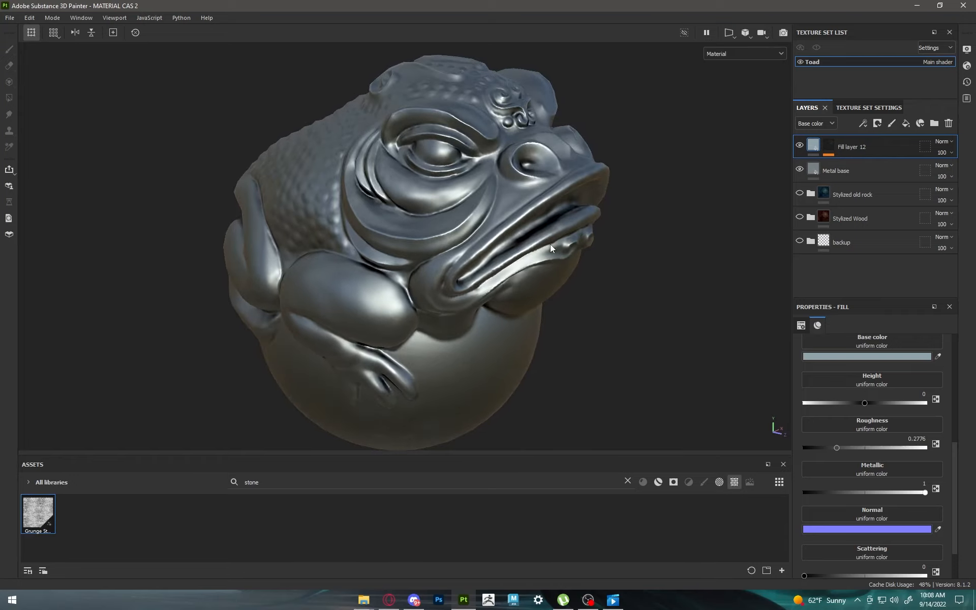
mouse_move(550, 244)
right_mouse_down("shift")
mouse_move(514, 243)
mouse_move(541, 243)
right_mouse_up("shift")
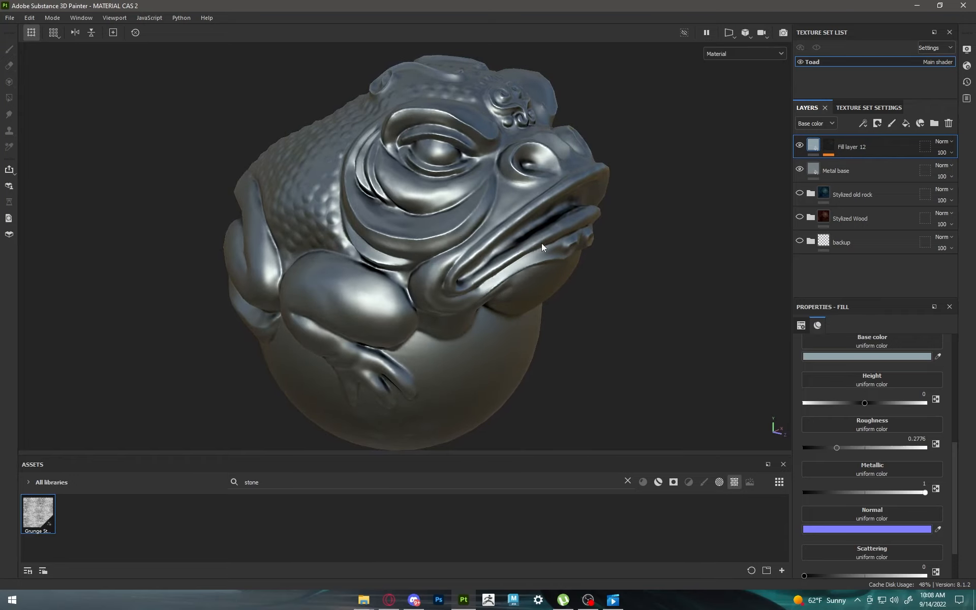
scroll(541, 243, "down", 2)
left_click_drag(541, 243, 480, 248, "alt")
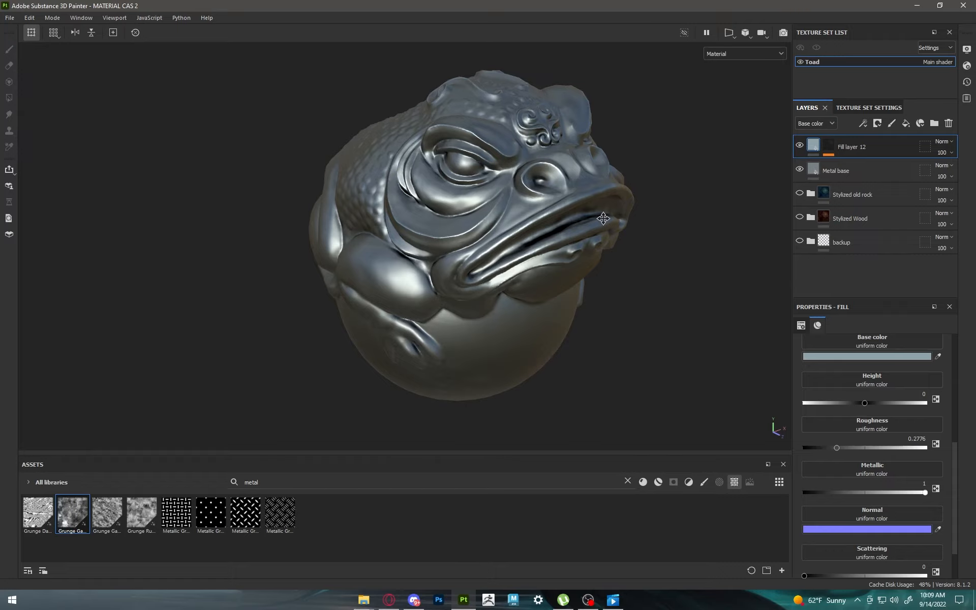
left_click_drag(592, 219, 460, 237, "alt")
middle_click_drag(499, 236, 477, 257, "alt")
scroll(456, 254, "up", 2)
left_click_drag(456, 254, 556, 243, "alt")
scroll(549, 247, "down", 2)
middle_click_drag(543, 249, 550, 225, "alt")
left_click_drag(550, 225, 559, 250, "alt")
middle_click_drag(543, 246, 557, 272, "alt")
scroll(523, 259, "up", 2)
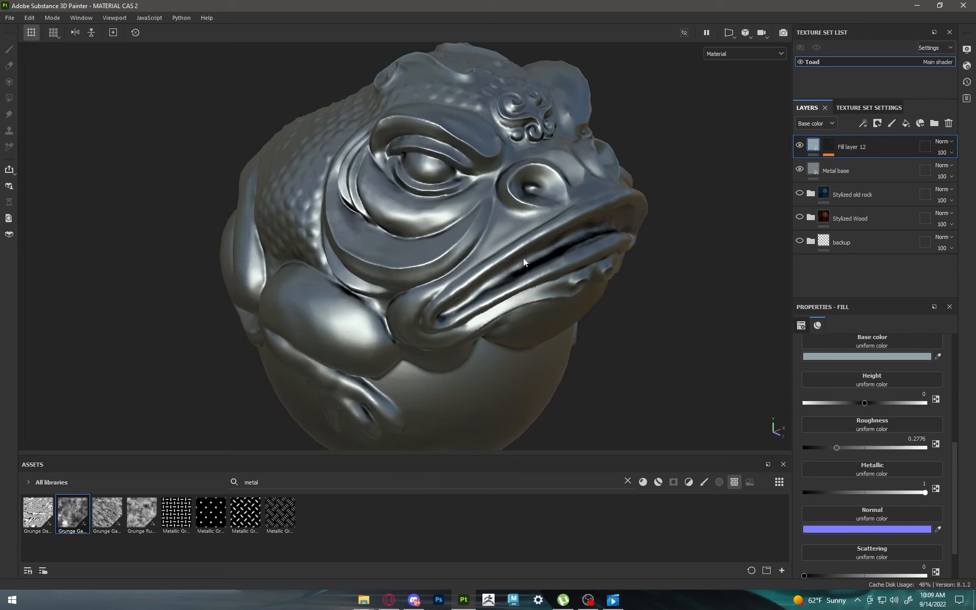
left_click_drag(523, 260, 498, 253, "alt")
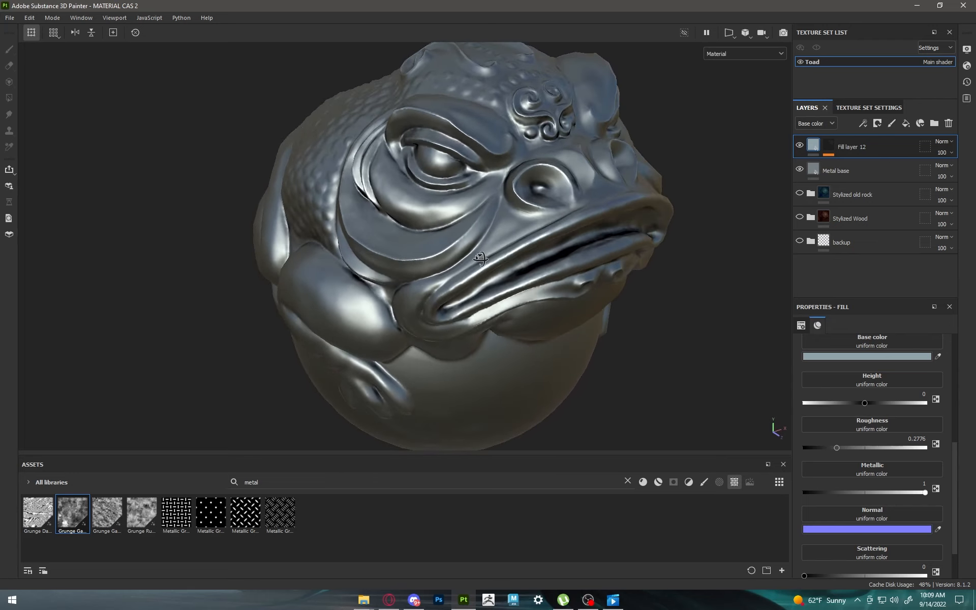
left_click(798, 146)
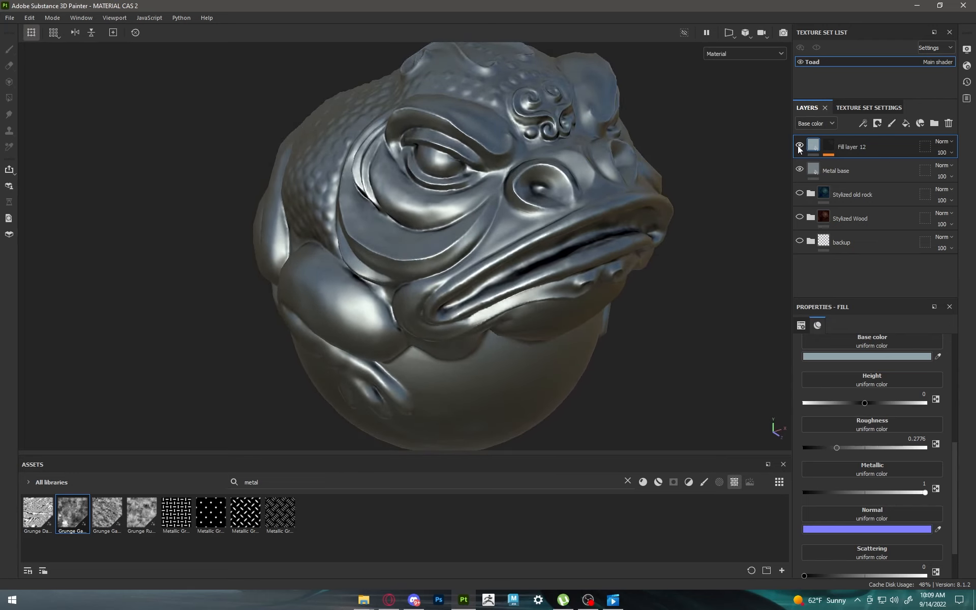
Step: Add a fill layer above Fill layer 12 and sample its base color from Fill layer 12
left_click(905, 123)
left_click(938, 357)
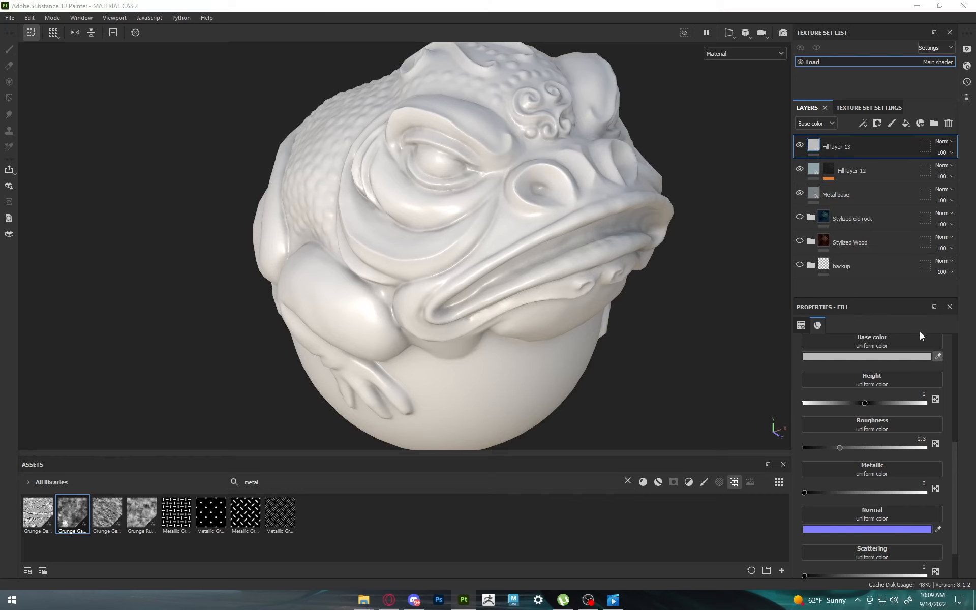
left_click(815, 166)
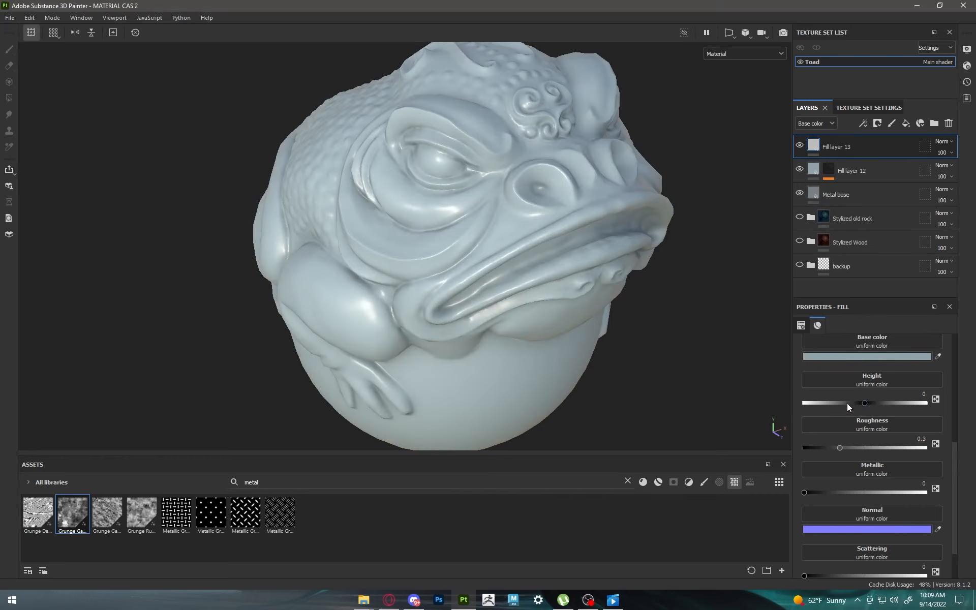
Step: Darken Fill layer 13's base color to a deep blue-grey and set its metallic to 1 and roughness to 0.5020
left_click(859, 355)
left_click(651, 297)
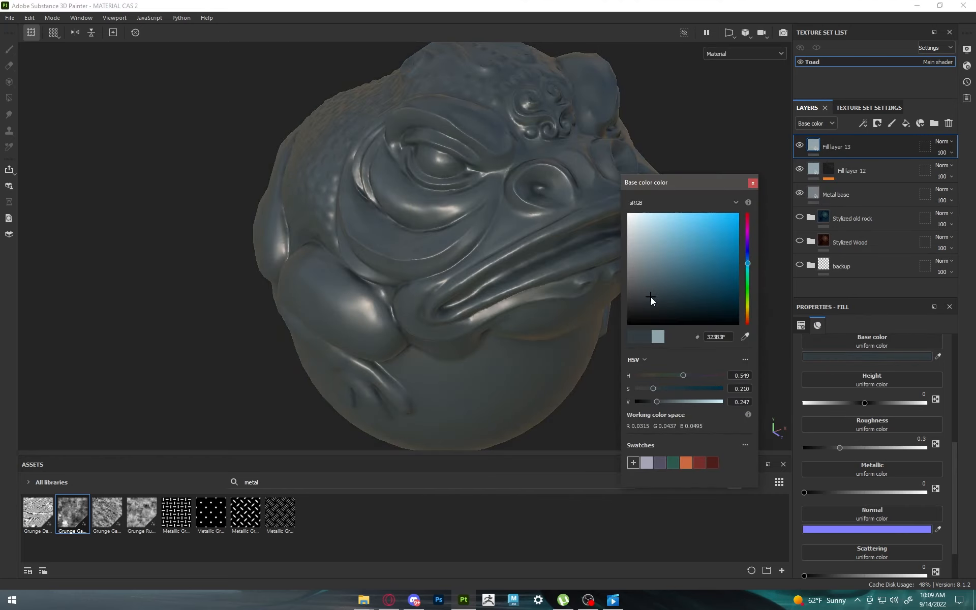
left_click(652, 294)
left_click(752, 183)
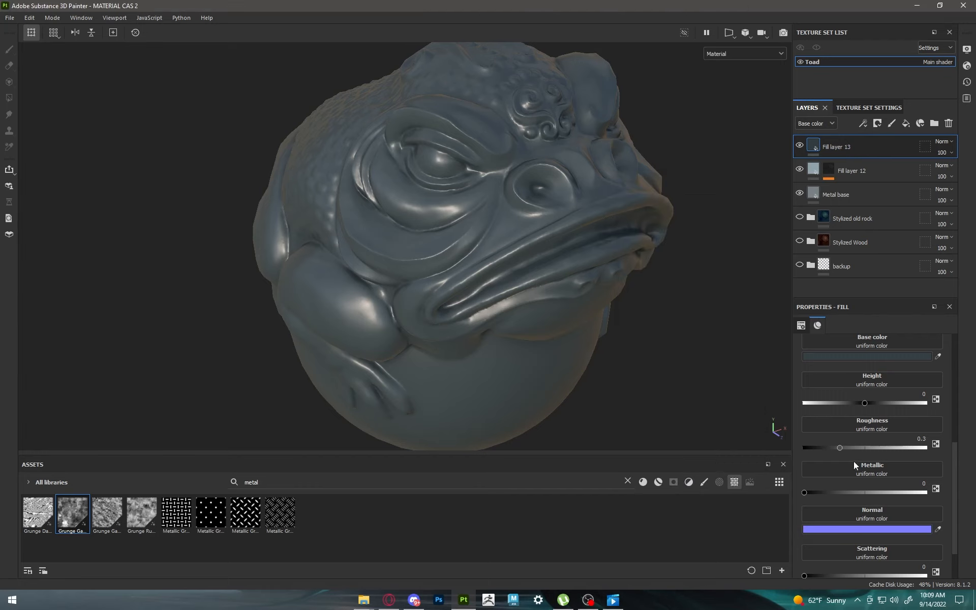
left_click_drag(817, 493, 900, 487)
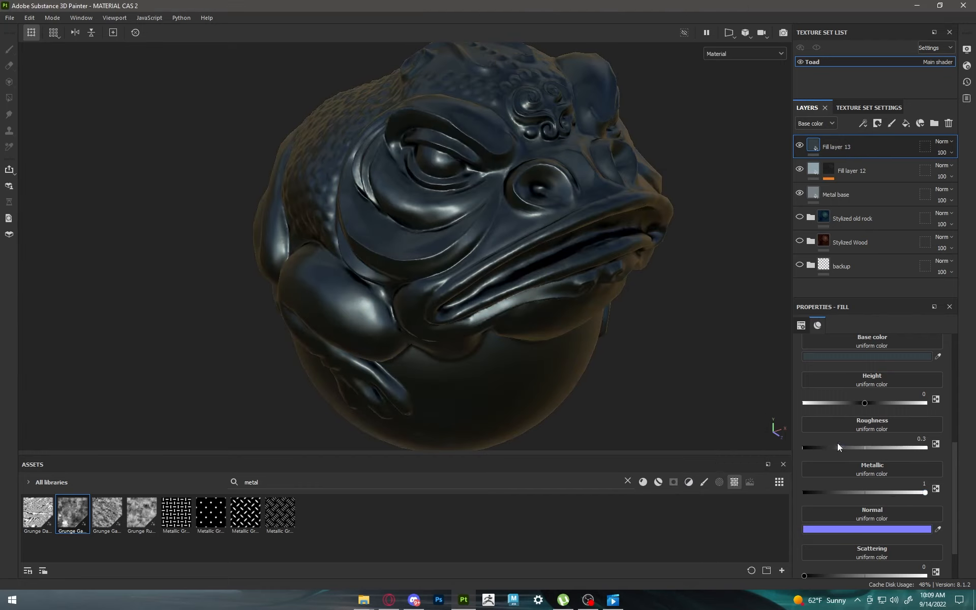
left_click_drag(838, 444, 865, 440)
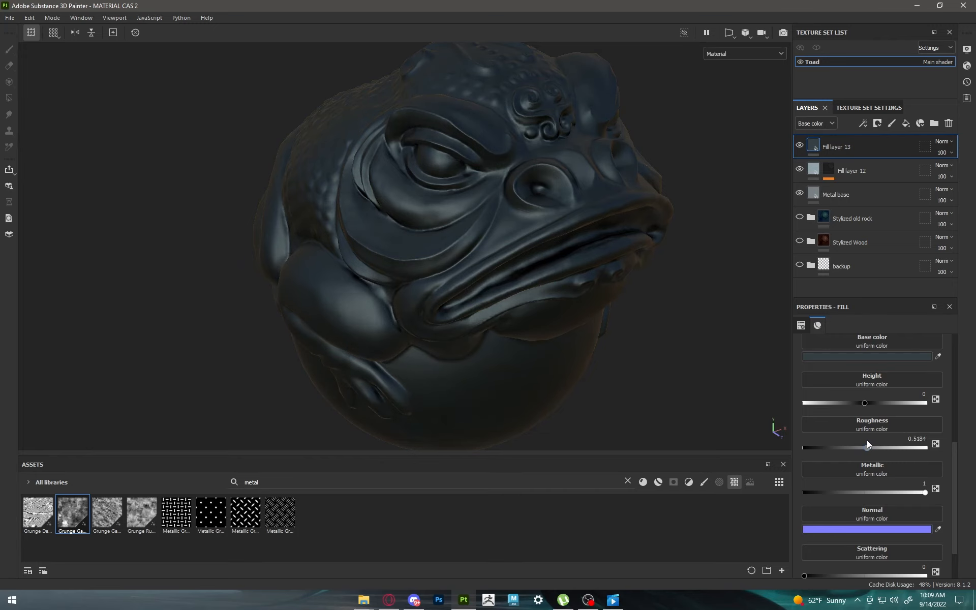
Step: Add a black mask with a Dirt generator to Fill layer 13
left_click(877, 123)
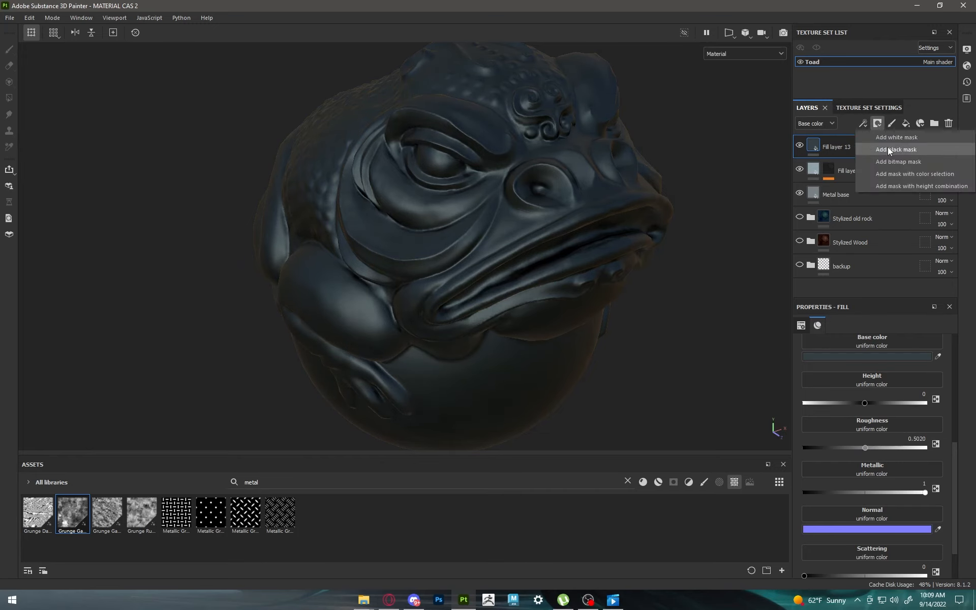
left_click(887, 149)
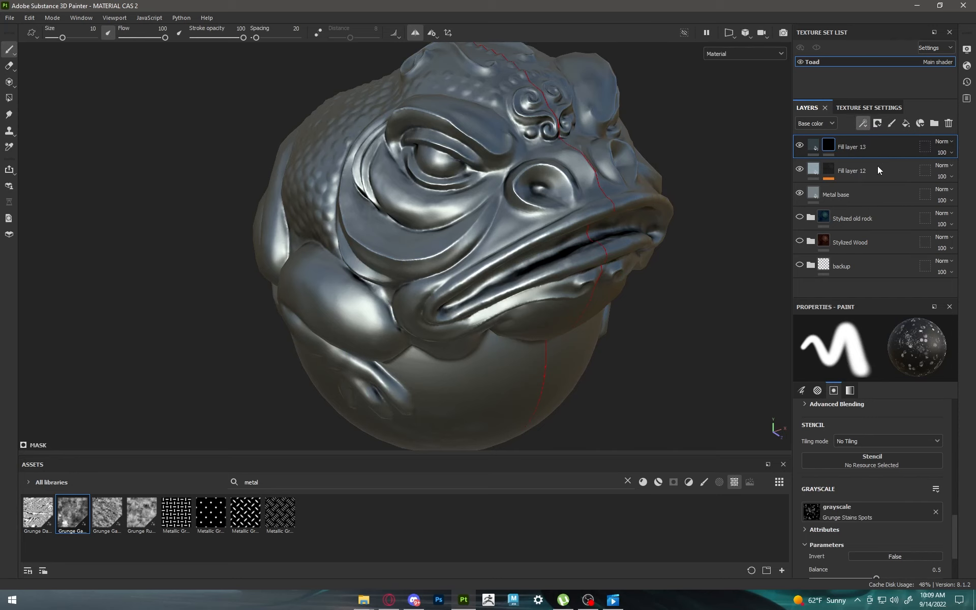
left_click(868, 351)
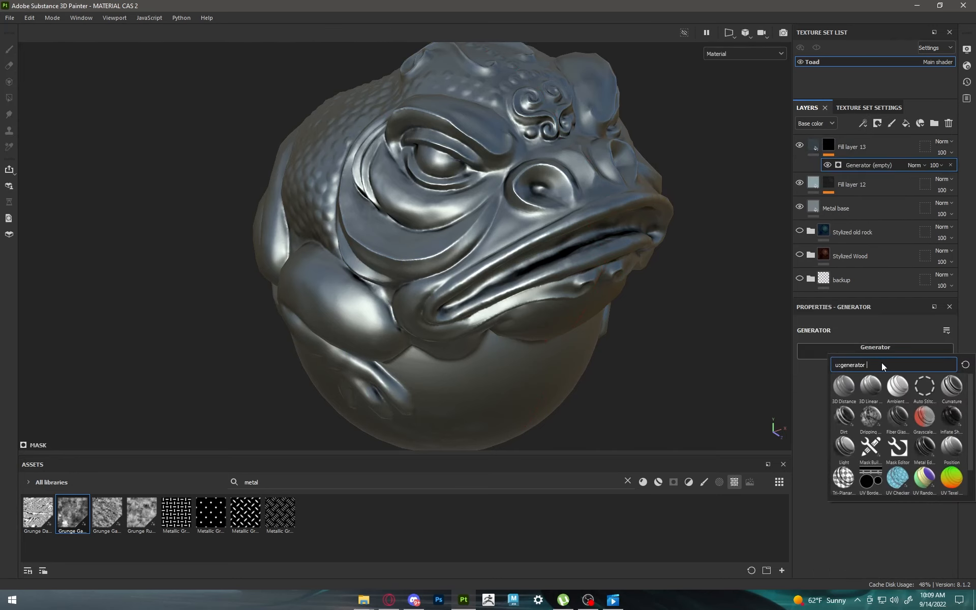
left_click(846, 419)
Step: Set the Dirt generator's dirt level to 0.71, dirt contrast to 0.69 and grunge amount to 0.28
left_click_drag(636, 284, 626, 219, "alt")
mouse_move(910, 429)
left_mouse_down()
mouse_move(896, 429)
mouse_move(938, 419)
mouse_move(907, 413)
left_mouse_up()
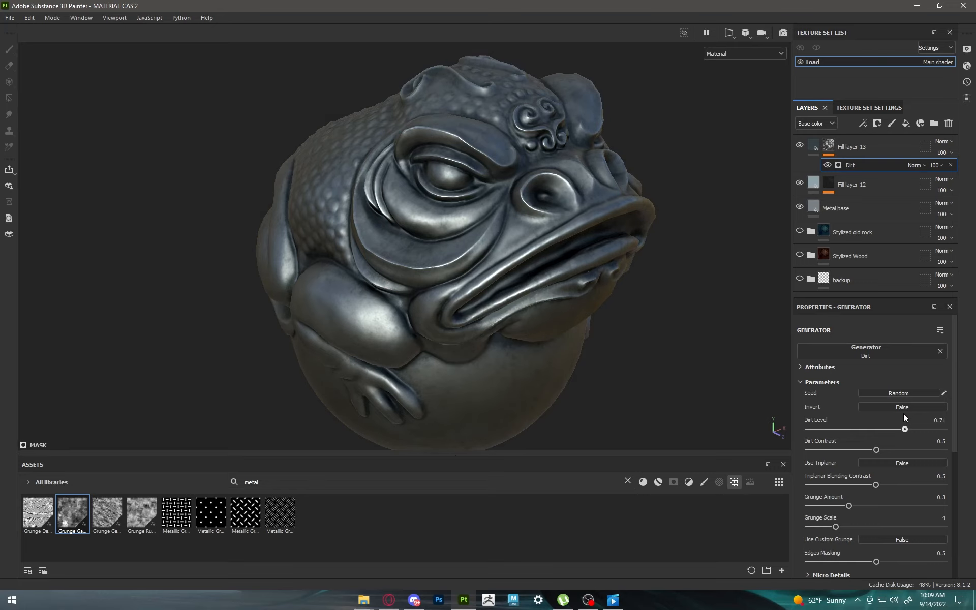
mouse_move(873, 447)
left_mouse_down()
mouse_move(899, 445)
mouse_move(831, 438)
left_mouse_up()
mouse_move(809, 450)
left_mouse_down()
mouse_move(937, 424)
mouse_move(902, 424)
left_mouse_up()
mouse_move(849, 506)
left_mouse_down()
mouse_move(867, 505)
mouse_move(847, 506)
left_mouse_up()
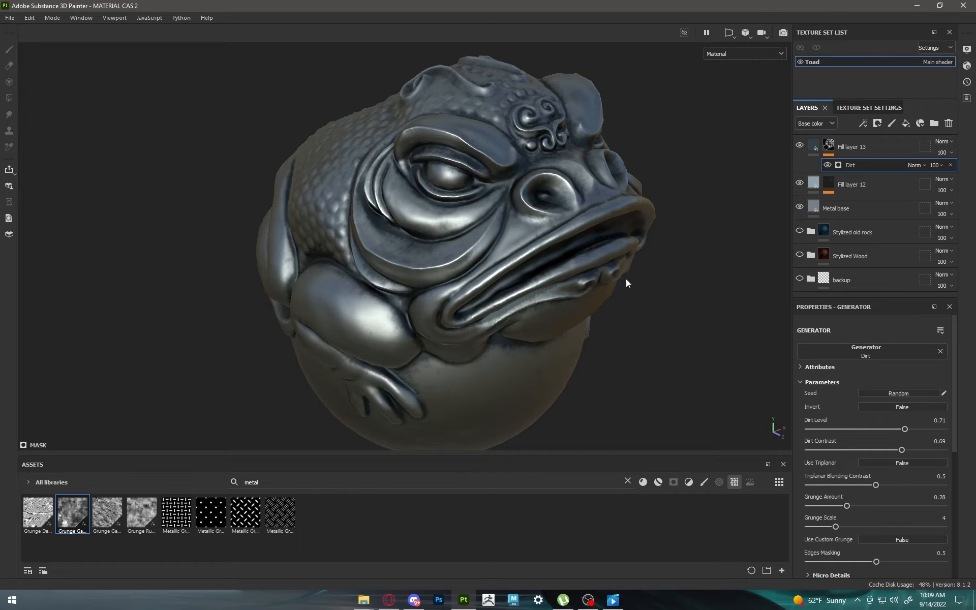
Step: Lower Fill layer 13's opacity to 92 to soften the dirt on the metal
mouse_move(627, 283)
left_mouse_down("alt")
mouse_move(565, 247)
mouse_move(418, 218)
mouse_move(432, 185)
mouse_move(556, 242)
mouse_move(588, 272)
mouse_move(599, 269)
left_mouse_up("alt")
scroll(557, 246, "down", 3)
right_click_drag(600, 268, 498, 262, "shift")
scroll(498, 263, "up", 3)
left_click_drag(498, 262, 496, 232, "alt")
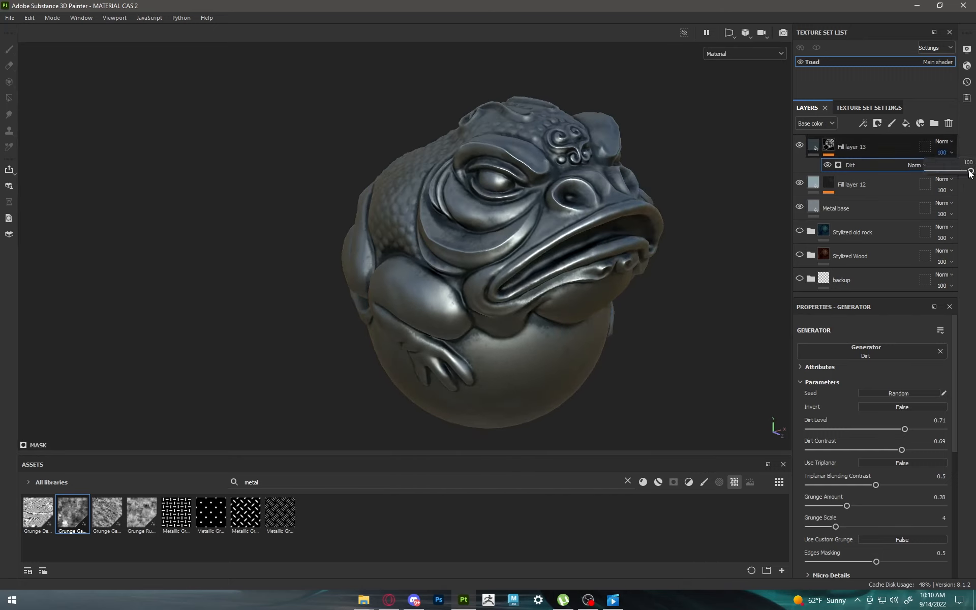
mouse_move(971, 171)
left_mouse_down()
mouse_move(951, 169)
mouse_move(971, 170)
left_mouse_up()
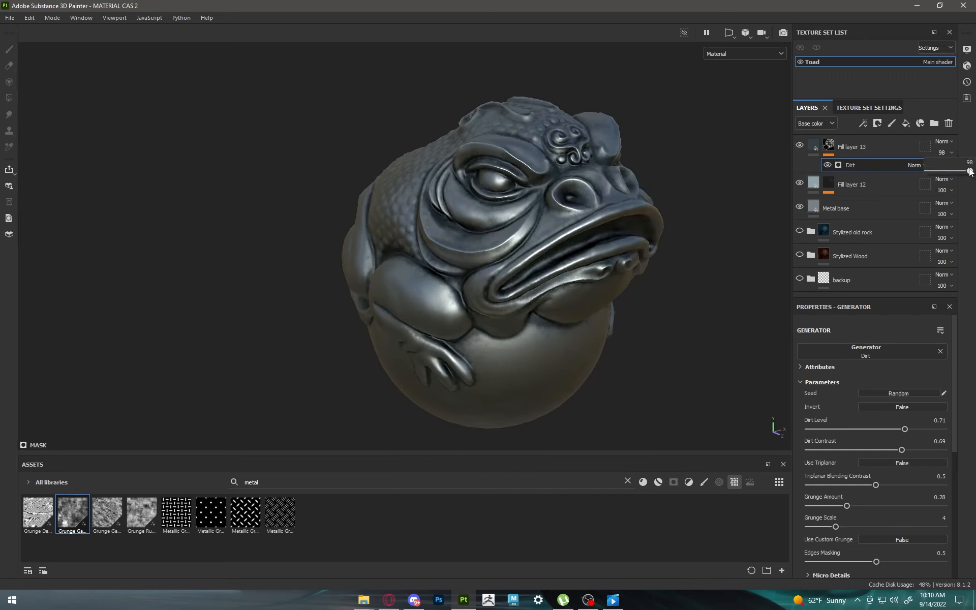
left_click_drag(702, 290, 511, 287, "alt")
Step: Group Fill layer 13, Fill layer 12 and Metal base into a folder and collapse it
left_click(853, 154)
left_click(850, 215, "shift")
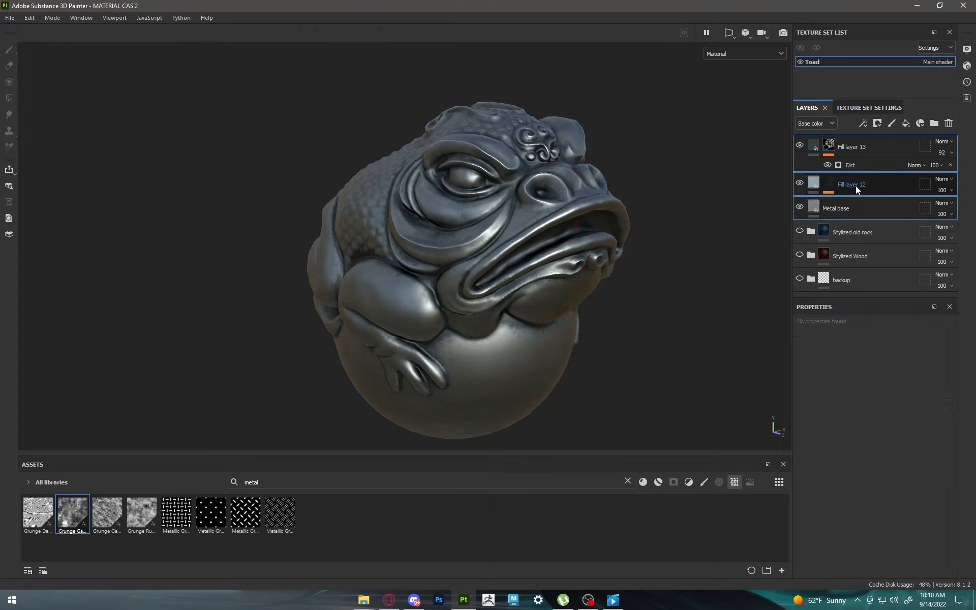
right_click(863, 151)
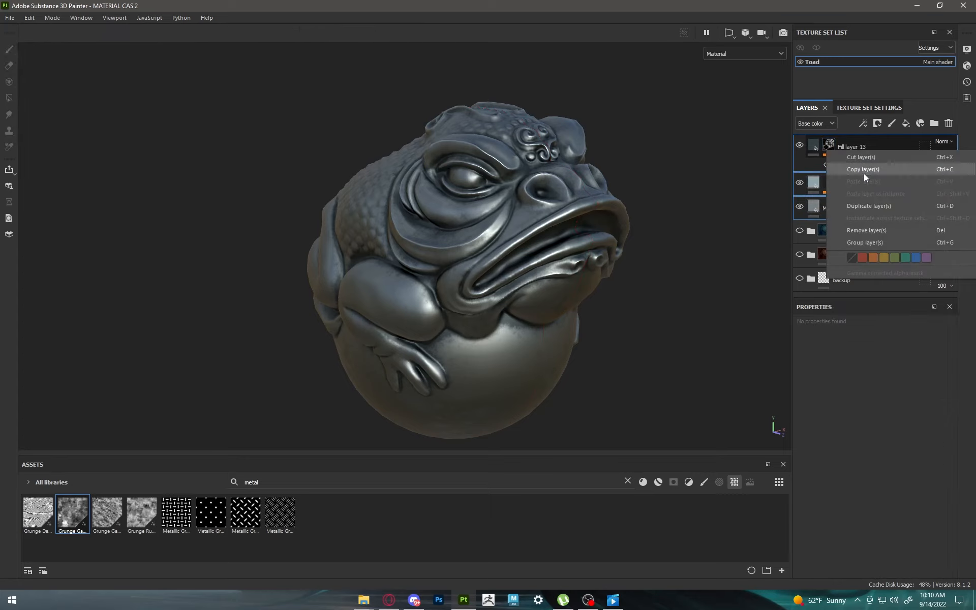
left_click(873, 241)
left_click(812, 145)
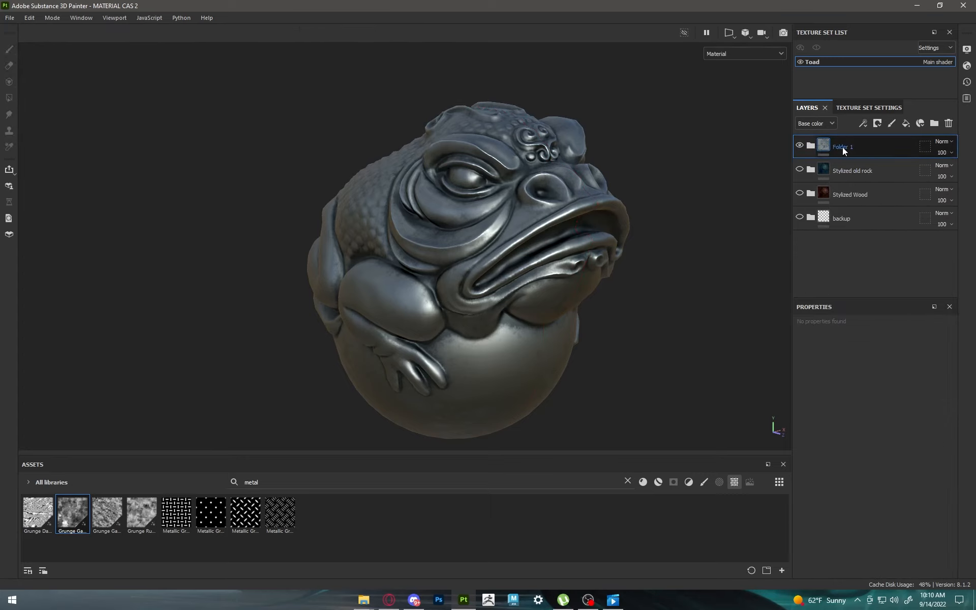
Step: Name the new folder of metal layers Stylized Steel
double_click(843, 146)
type("Stylized")
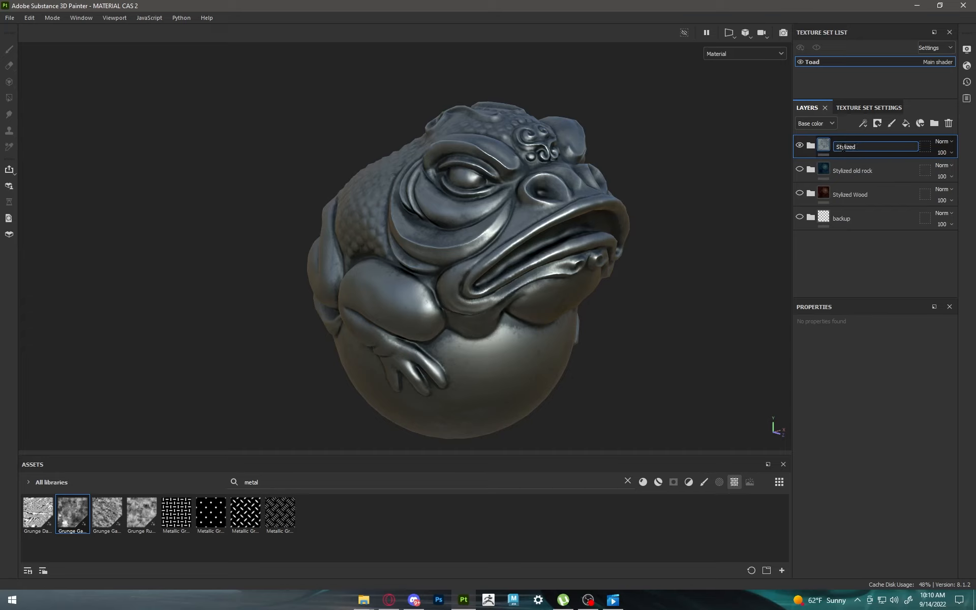
type(" Steel")
key("Return")
Step: Rename the metal layers' folder as Stylized Metal
left_click_drag(495, 225, 690, 204, "alt")
double_click(861, 147)
left_click(875, 148)
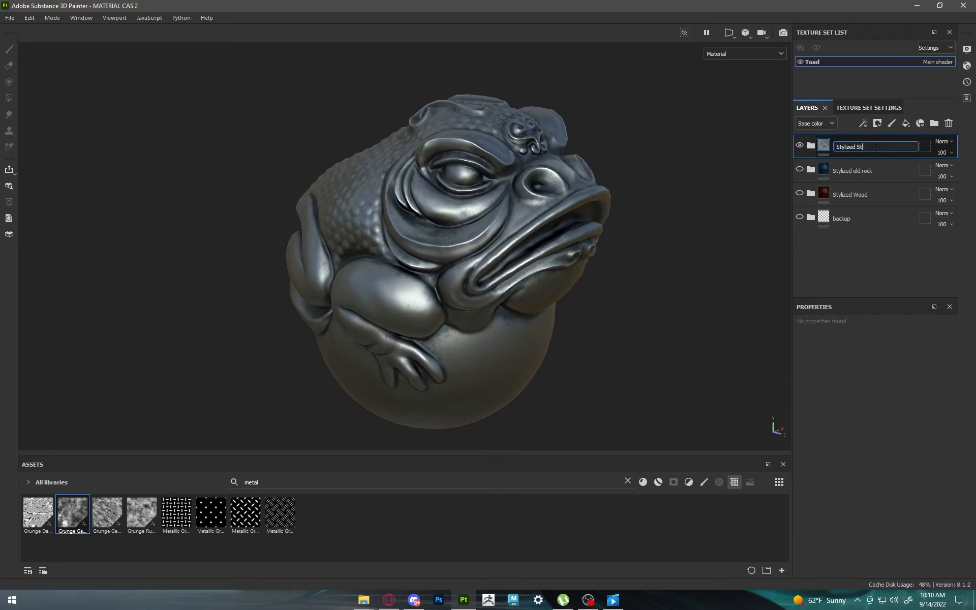
type("Metal")
key("Return")
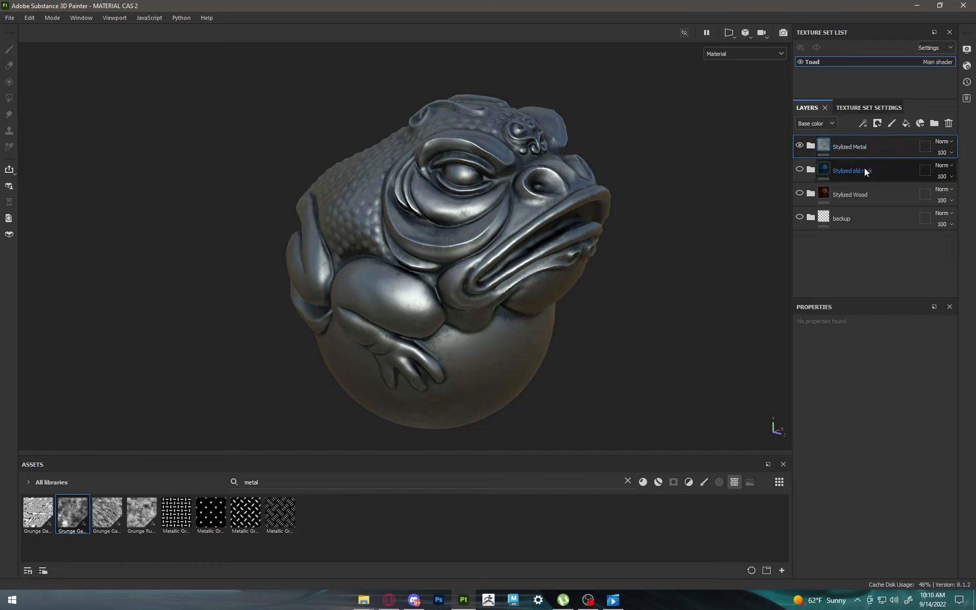
Step: Hide the Stylized Metal folder and add a fill layer named glowstone base above it
left_click(800, 146)
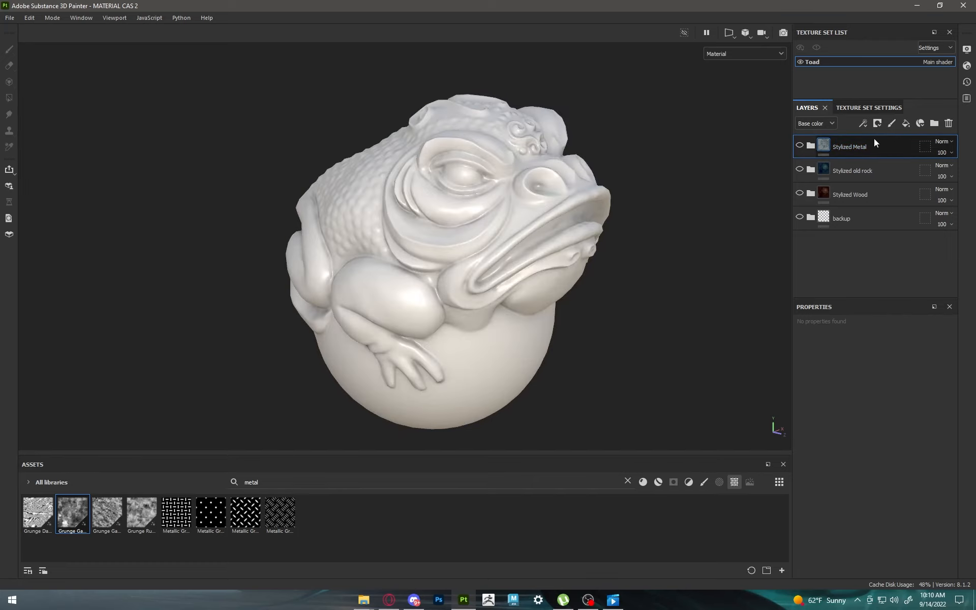
left_click(906, 124)
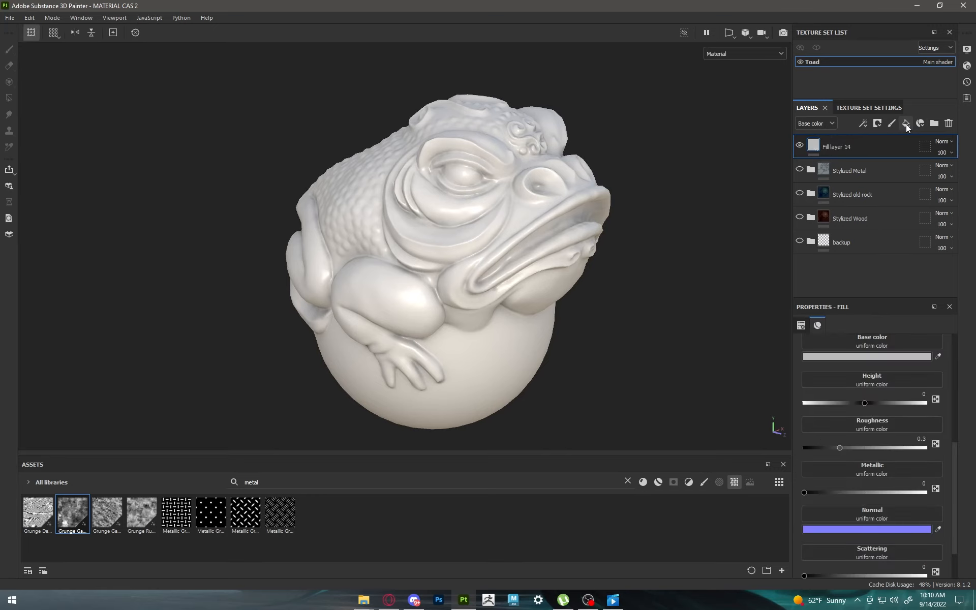
double_click(834, 146)
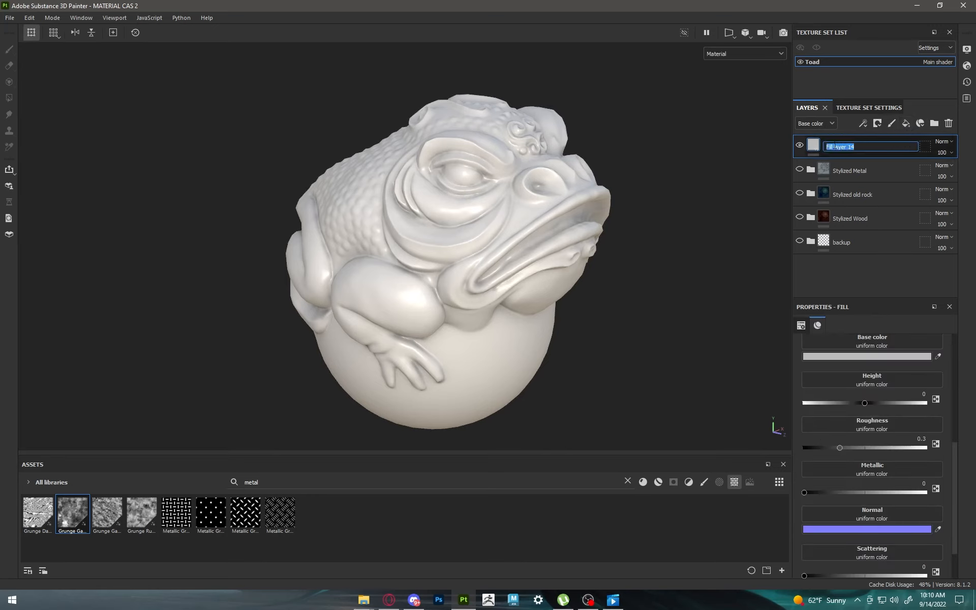
type("glowstone base")
key("Return")
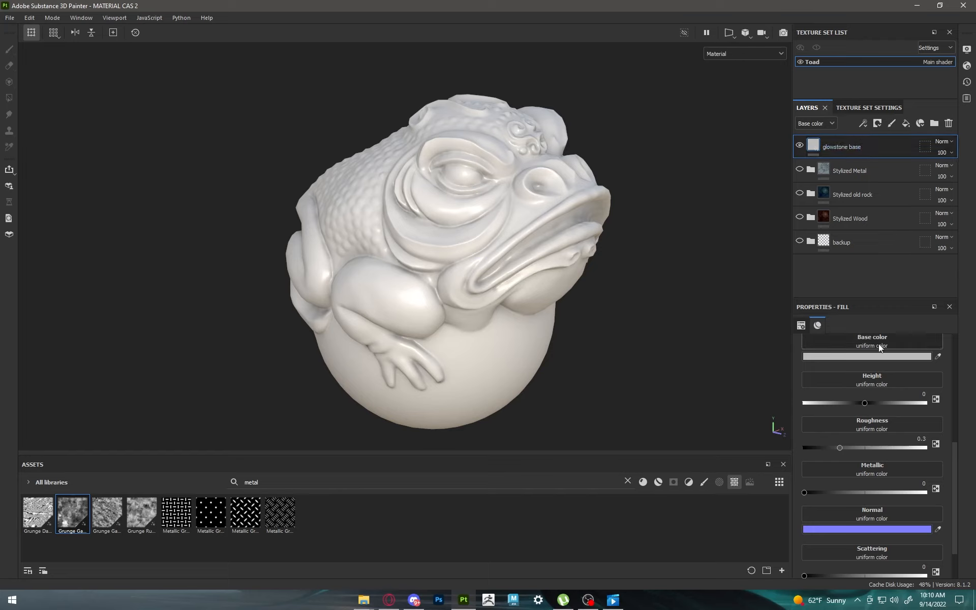
Step: Set the glowstone base layer's base color to a very dark purple, 10011D
scroll(874, 445, "up", 1)
left_click(874, 385)
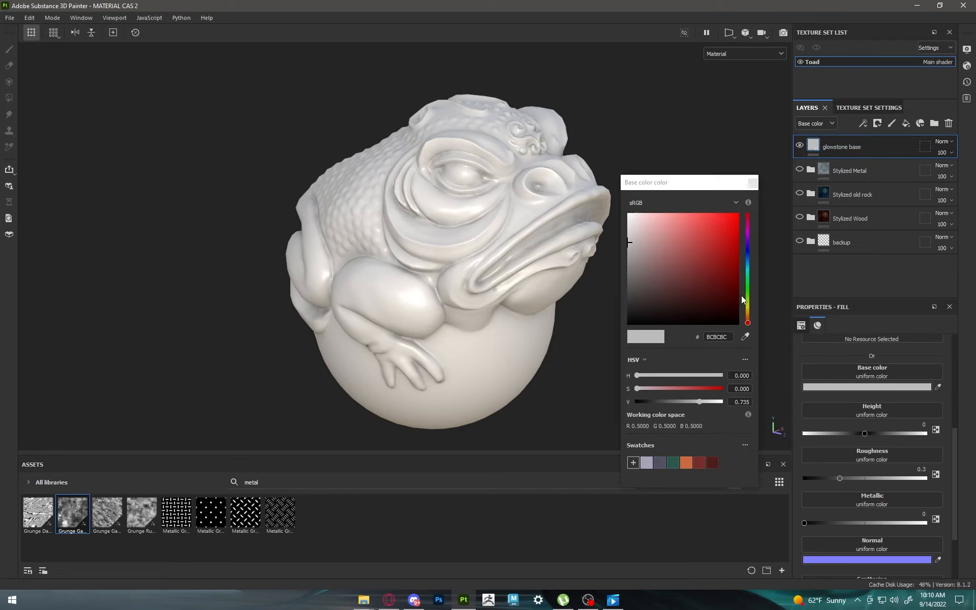
left_click(748, 240)
left_click_drag(725, 292, 737, 311)
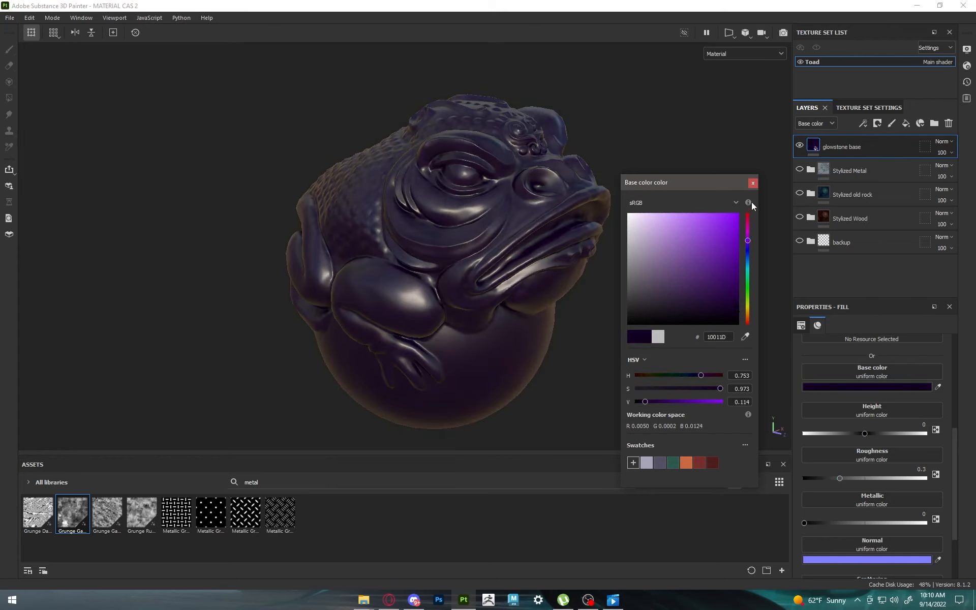
left_click(753, 183)
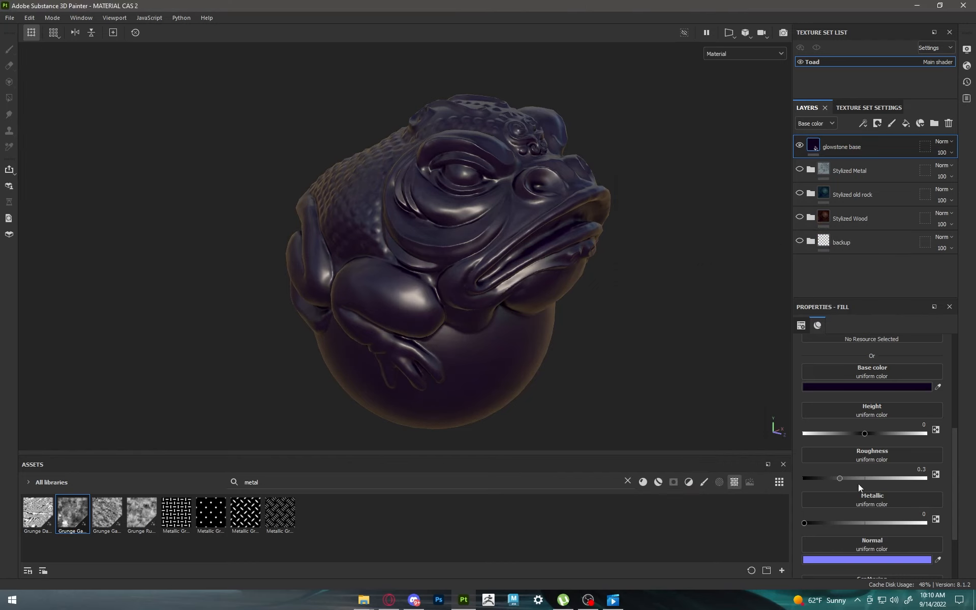
Step: Turn off the height, metallic, normal, scattering and emissive channels on glowstone base, leaving color and roughness
scroll(874, 453, "up", 3)
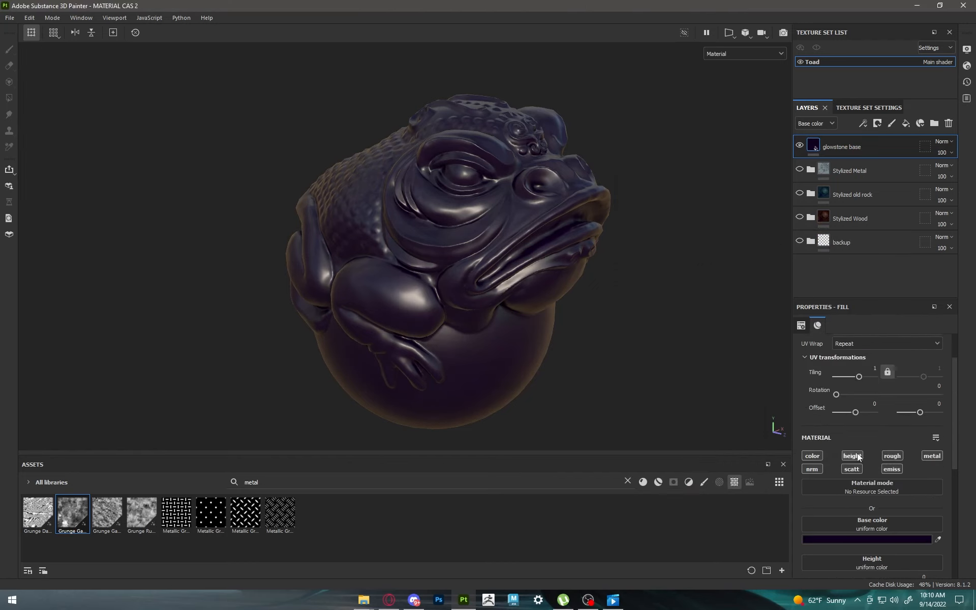
left_click(857, 456)
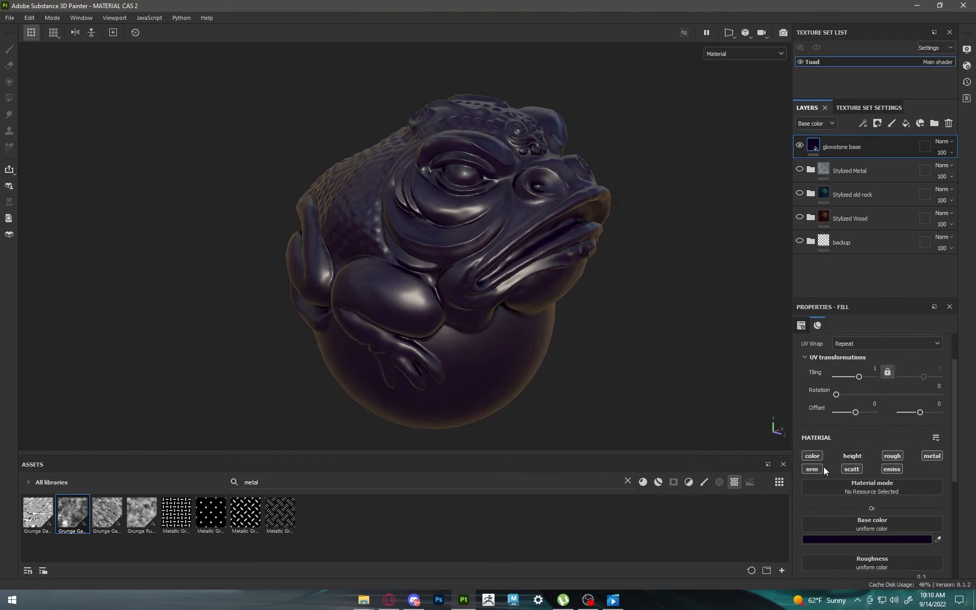
left_click(931, 455)
Step: Search the textures for dirt muddy and assign Grunge Dirt Muddy to glowstone base's roughness
scroll(896, 483, "down", 3)
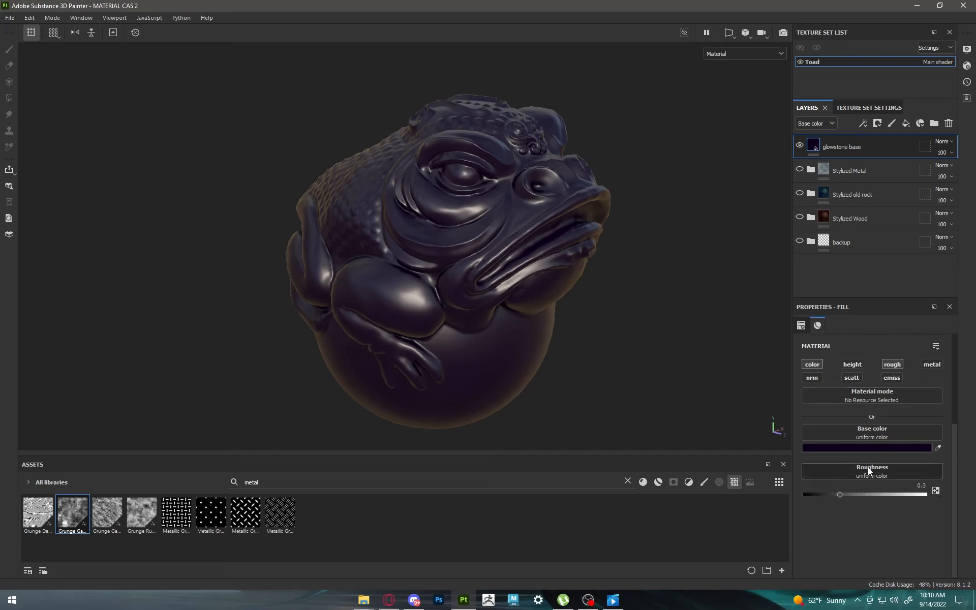
left_click(868, 467)
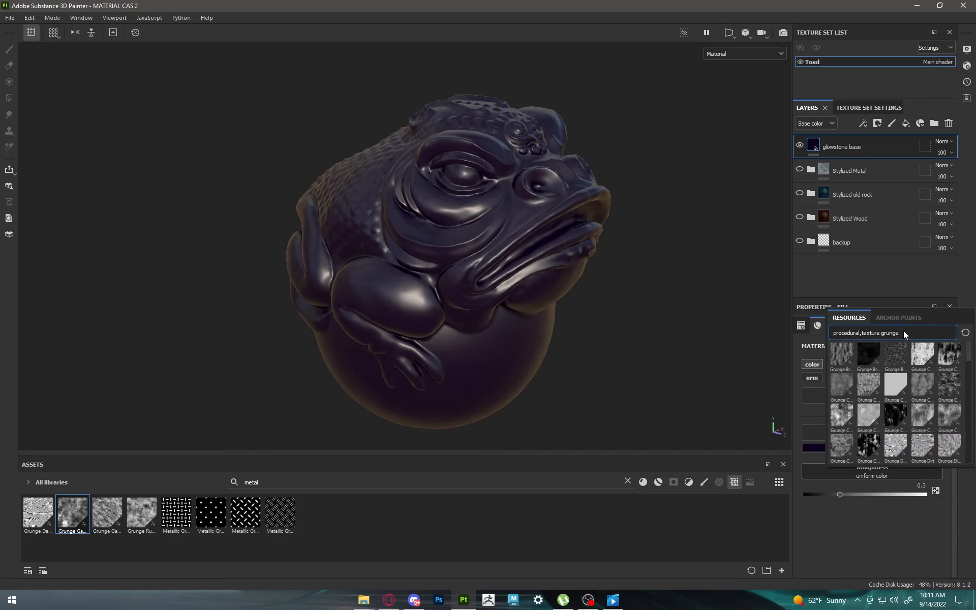
key("BackSpace")
key("BackSpace")
key("BackSpace")
key("BackSpace")
key("BackSpace")
key("BackSpace")
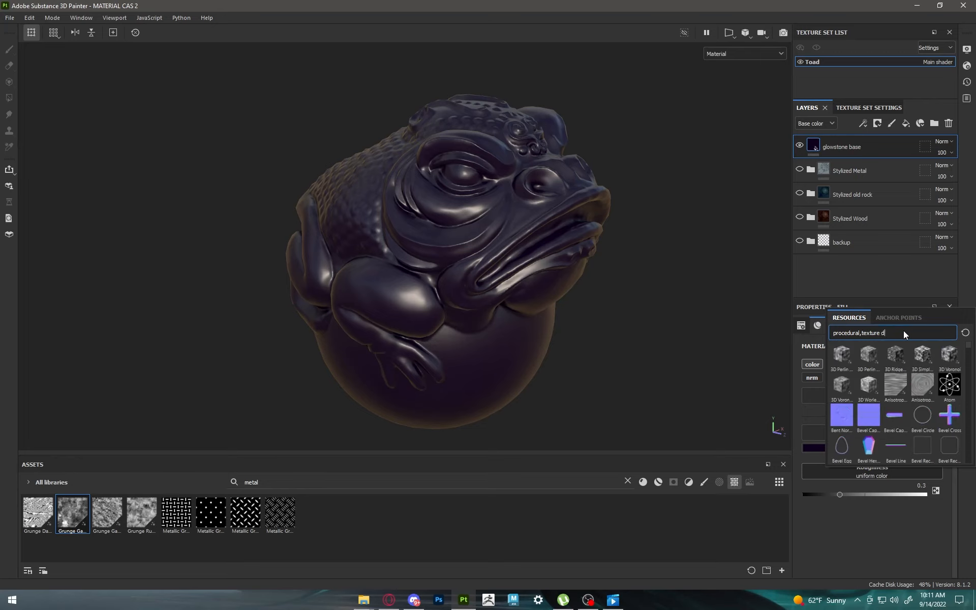
type("dirt muddy")
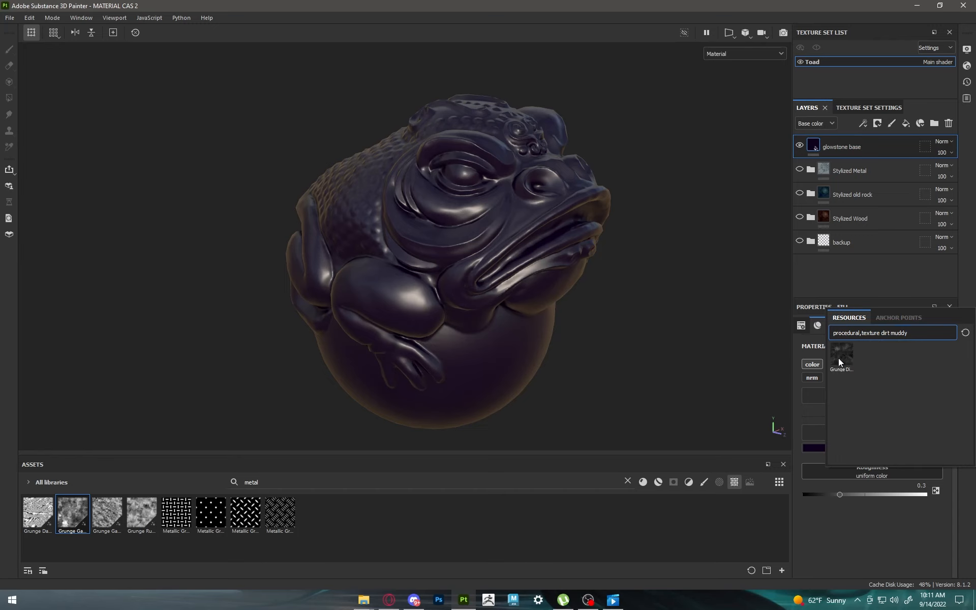
mouse_move(838, 358)
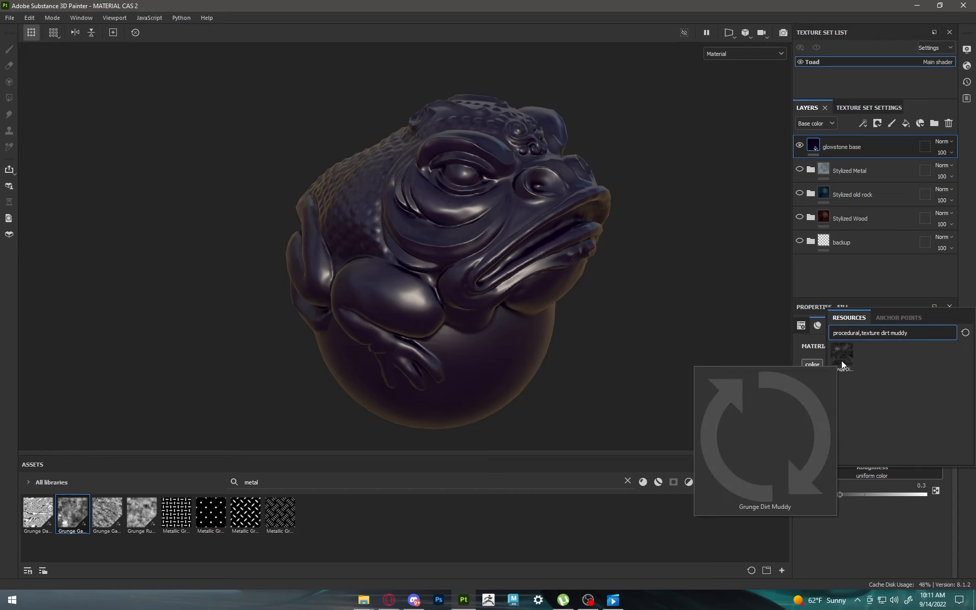
left_click(846, 354)
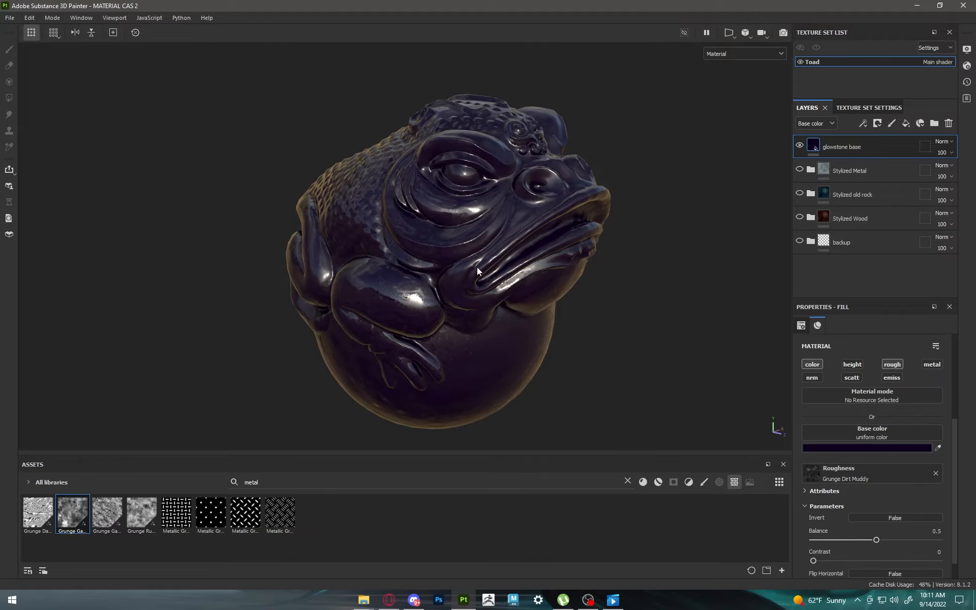
Step: Set the balance of glowstone base's Grunge Dirt Muddy roughness texture to 0.64
scroll(460, 182, "up", 6)
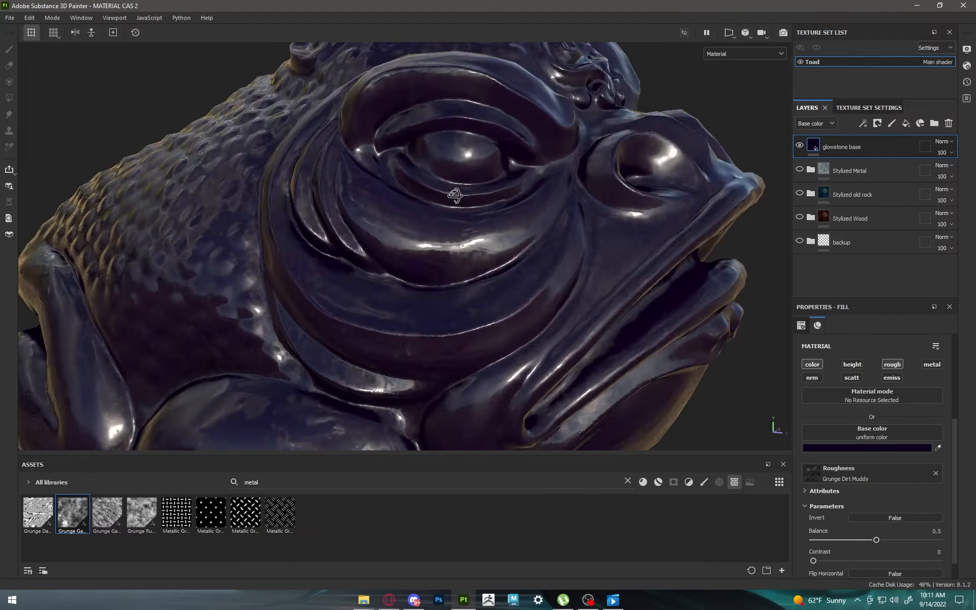
left_click_drag(455, 195, 366, 209, "alt")
scroll(531, 244, "down", 3)
middle_click_drag(532, 244, 410, 191, "alt")
left_click_drag(409, 203, 564, 246, "alt")
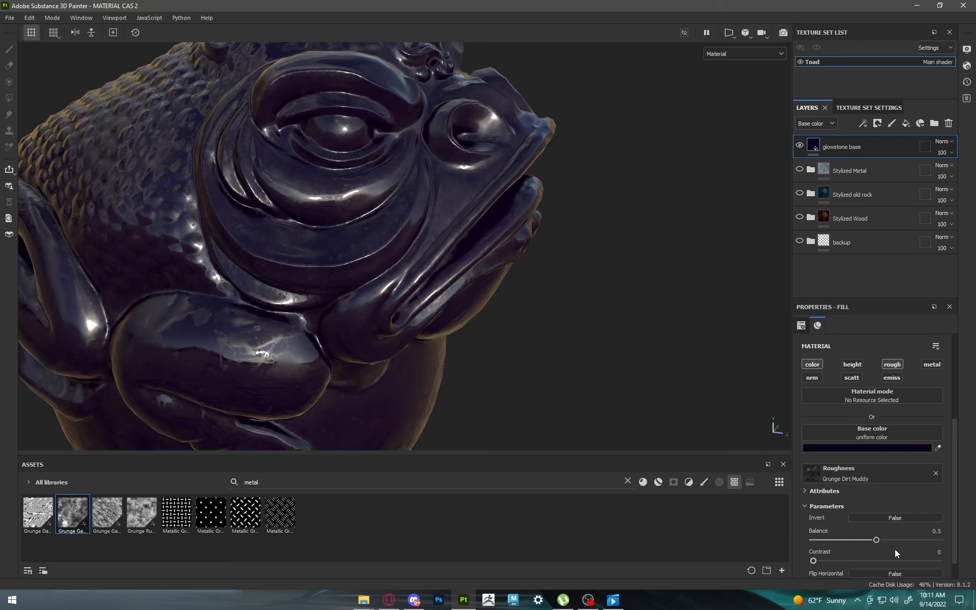
mouse_move(876, 540)
left_mouse_down()
mouse_move(921, 530)
mouse_move(877, 525)
mouse_move(895, 524)
left_mouse_up()
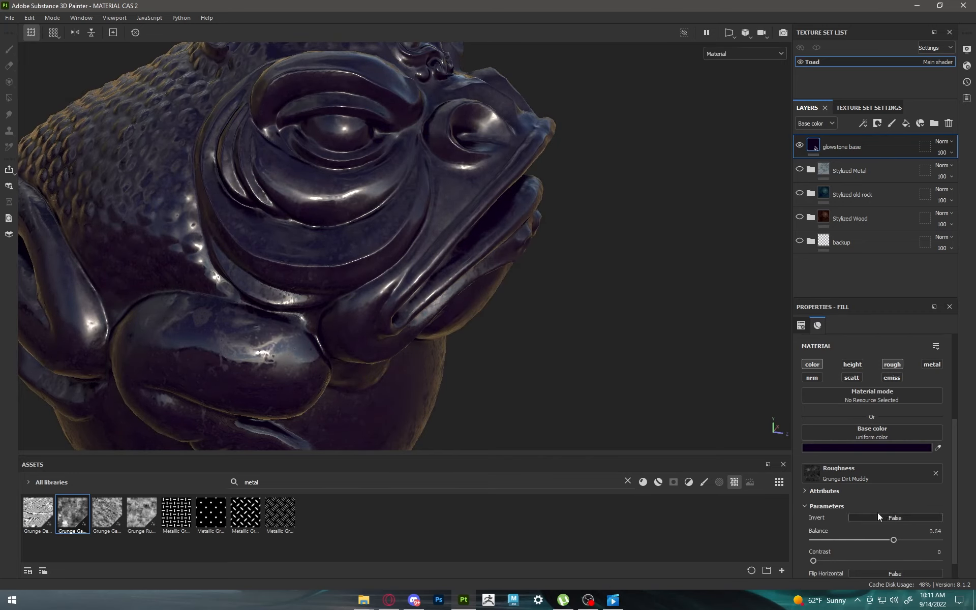
scroll(457, 315, "down", 4)
left_click_drag(458, 315, 450, 287, "alt")
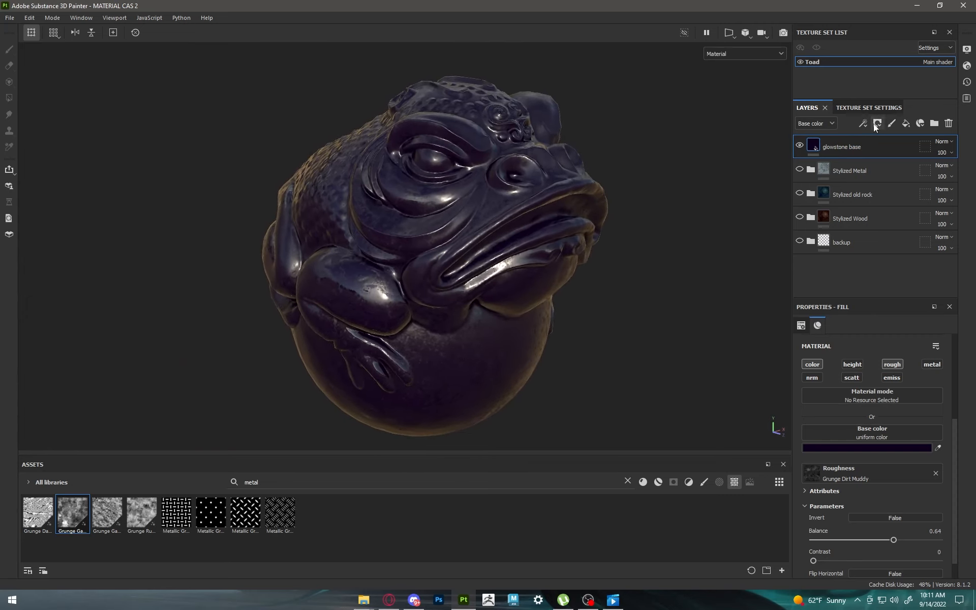
Step: Add a fill layer above glowstone base and leave only its emissive channel enabled
left_click(905, 123)
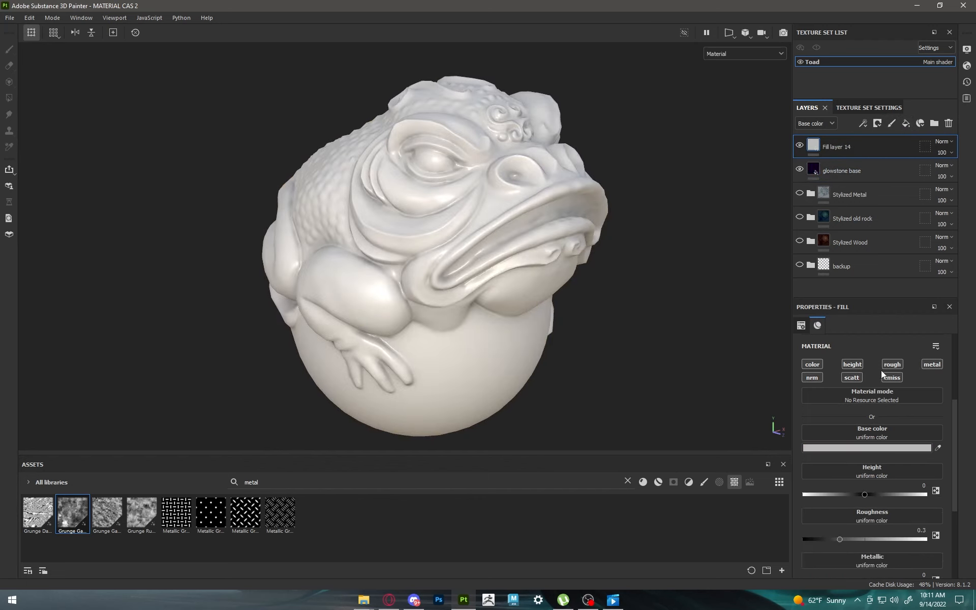
left_click(852, 364)
left_click(812, 364)
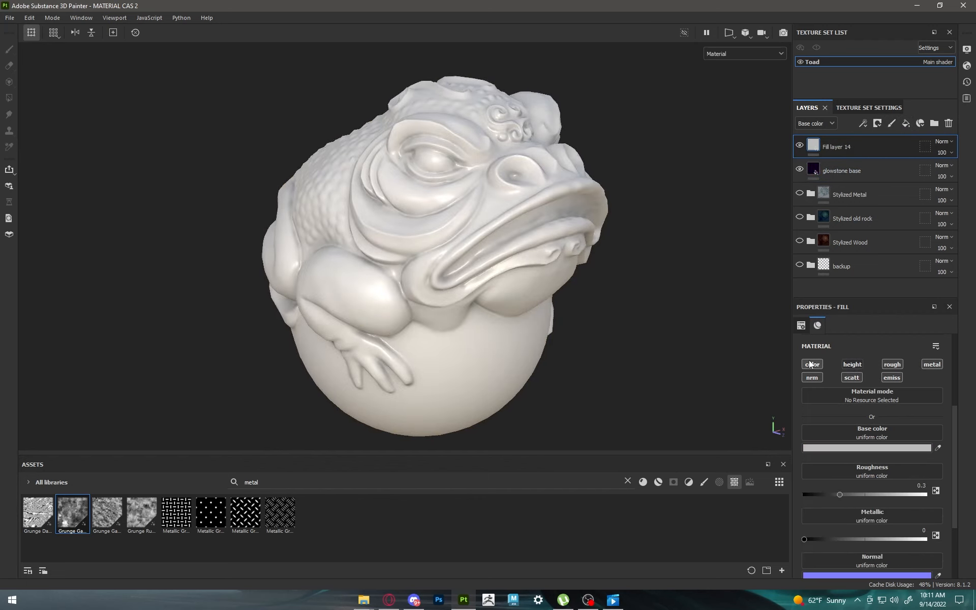
left_click(852, 377)
left_click(891, 365)
left_click(928, 365)
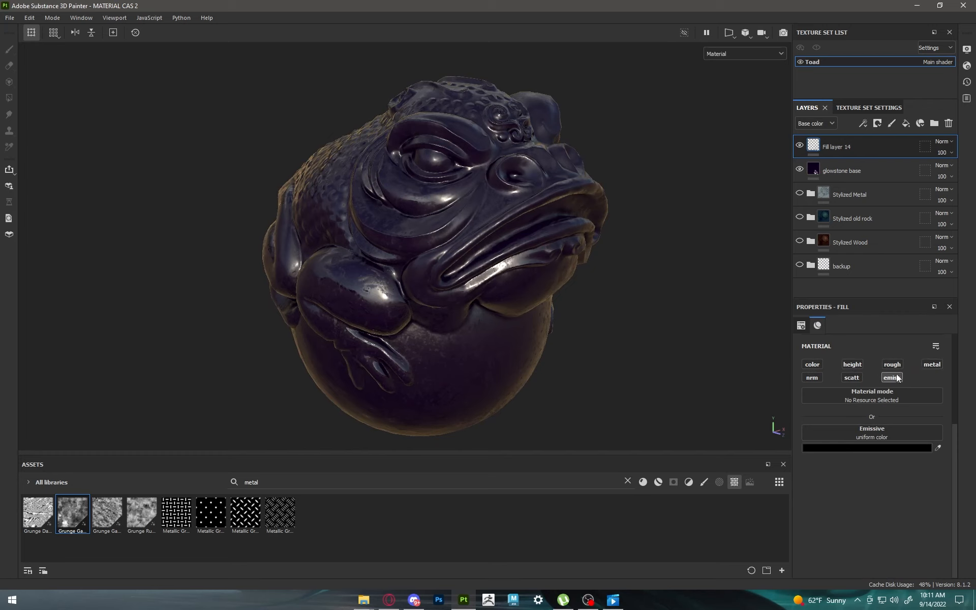
Step: Set Fill layer 14's emissive color to a bright orange-red, C92701
left_click(871, 448)
left_click_drag(721, 271, 735, 257)
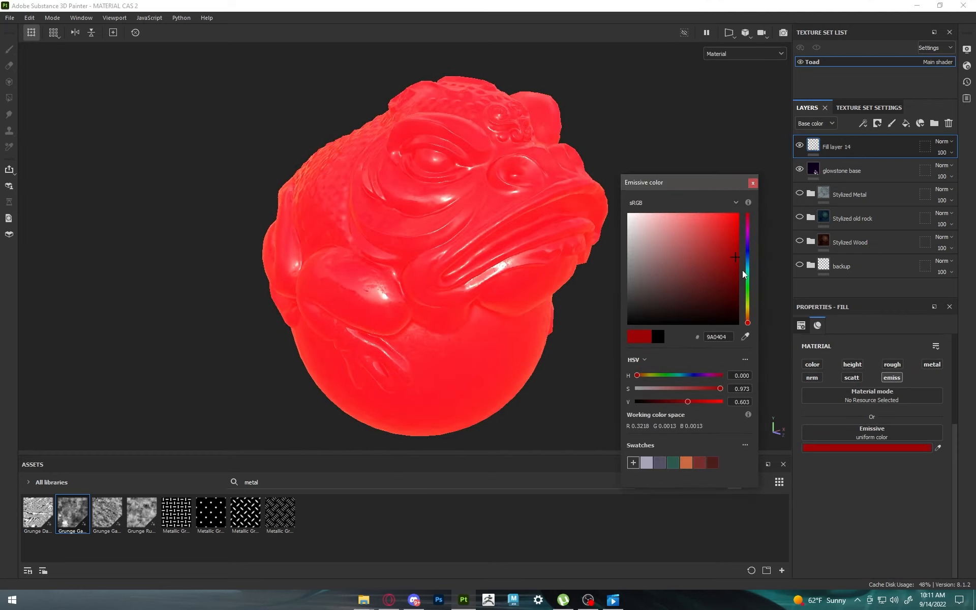
left_click_drag(748, 320, 748, 318)
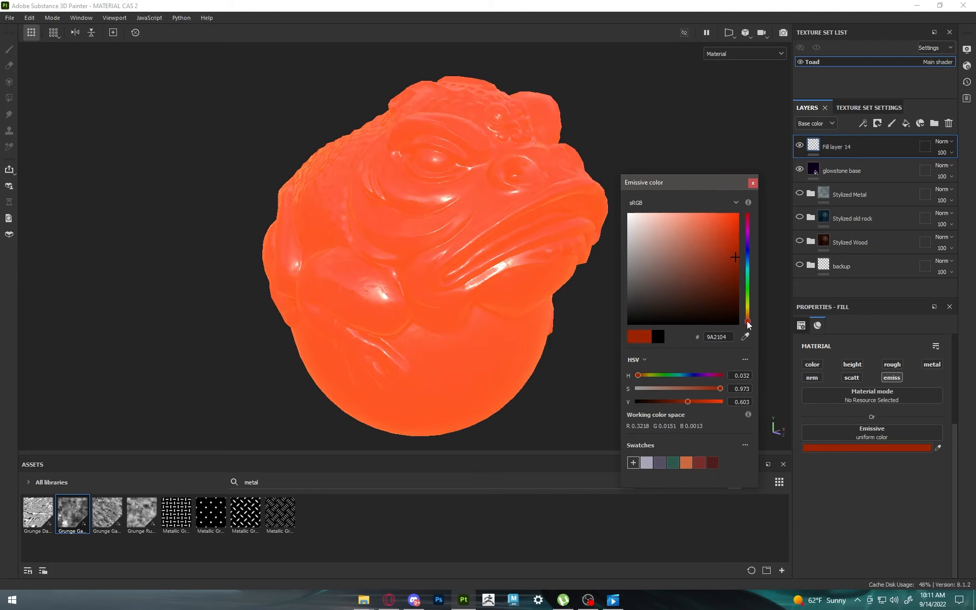
left_click_drag(734, 262, 737, 236)
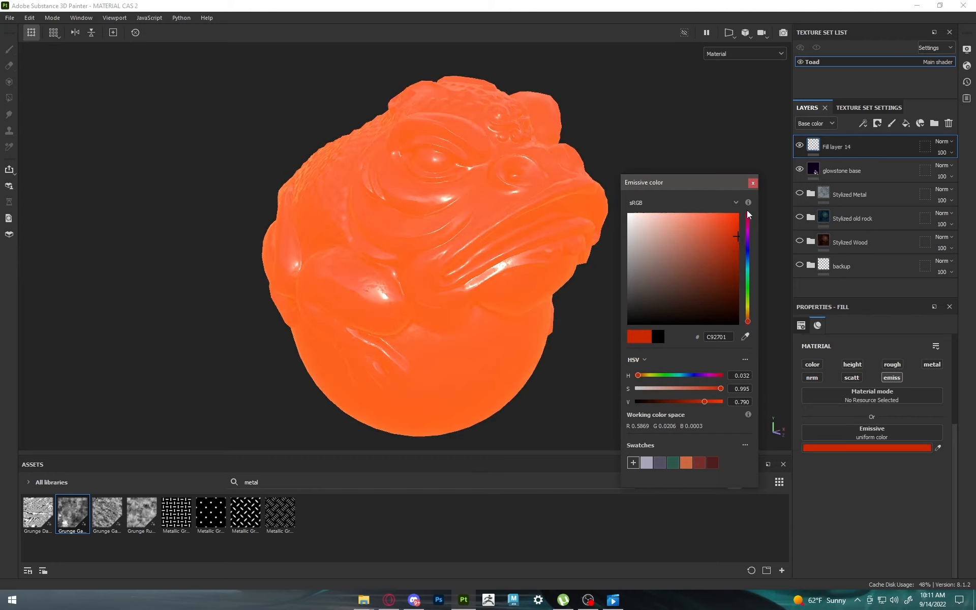
left_click(753, 182)
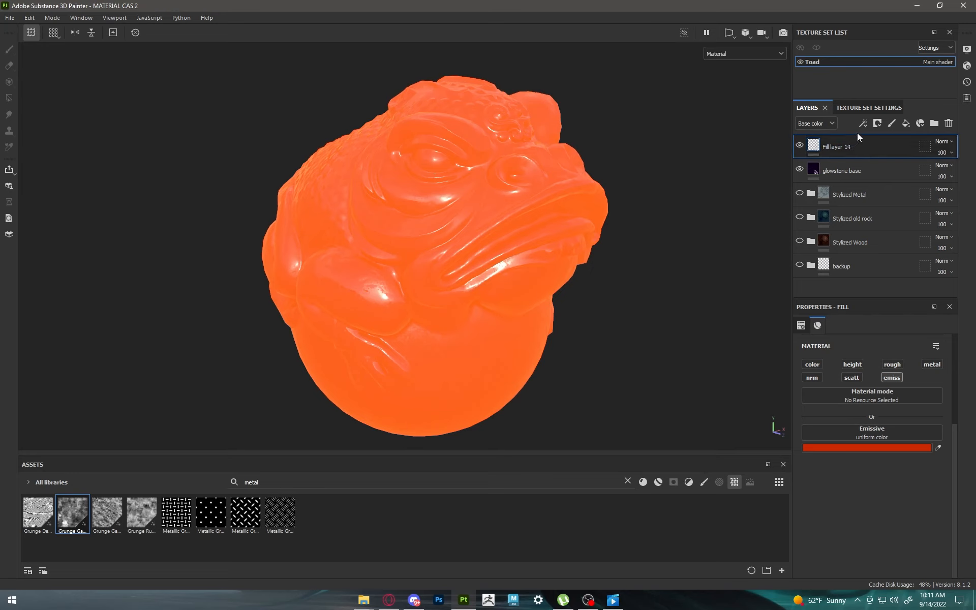
Step: Add a black mask with a Mask Editor generator to Fill layer 14
left_click(878, 127)
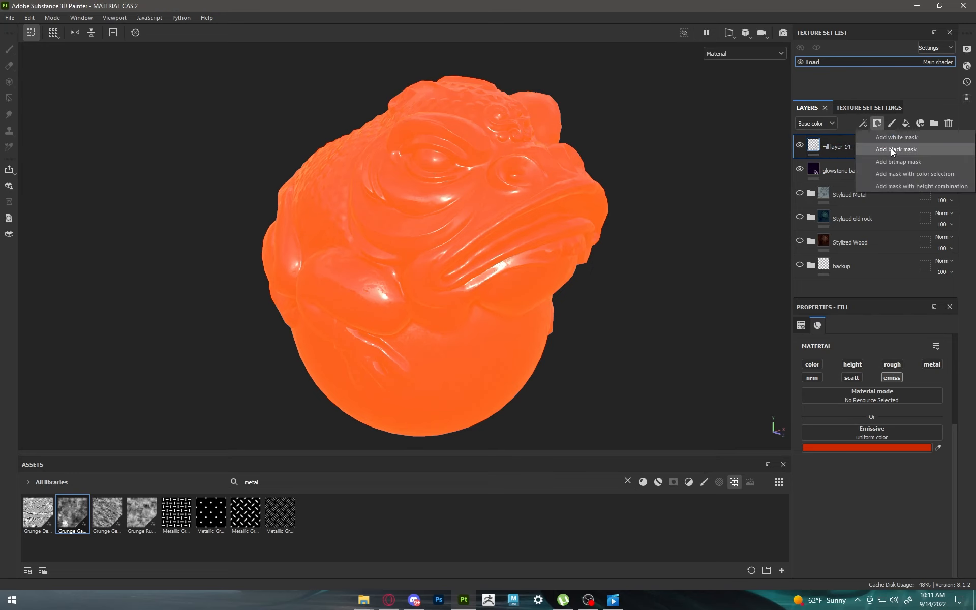
left_click(891, 148)
left_click(863, 123)
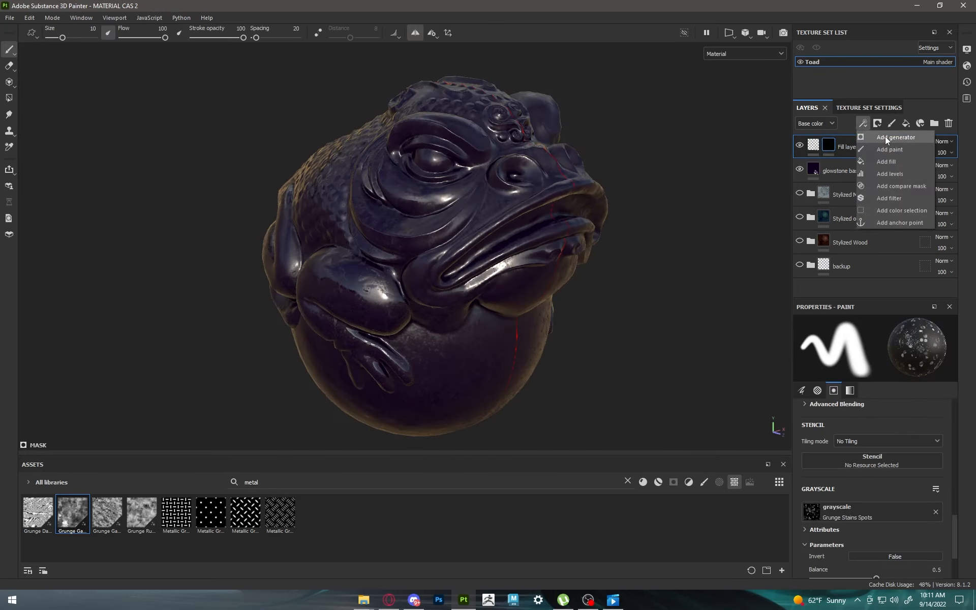
left_click(886, 136)
left_click(896, 351)
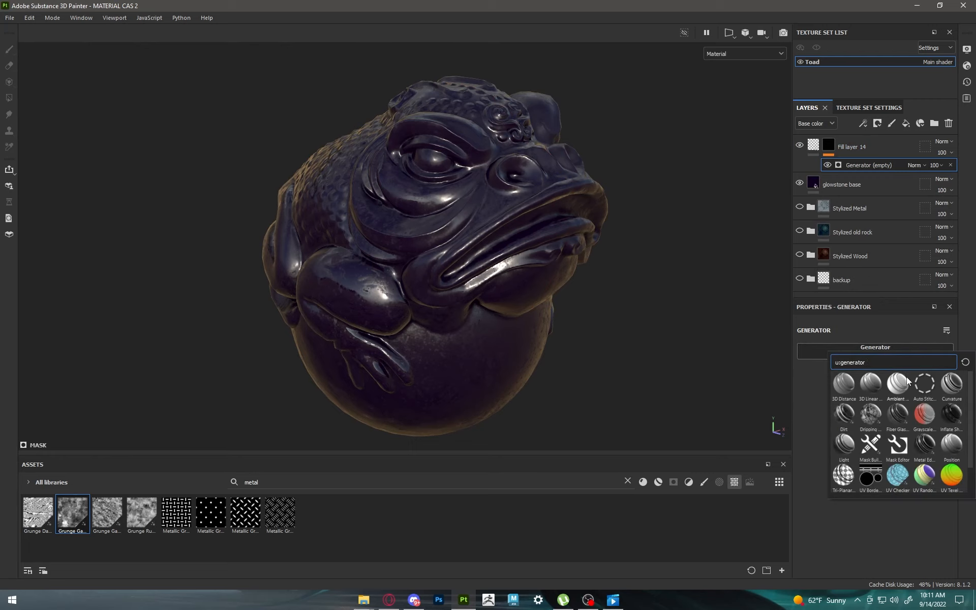
left_click(897, 444)
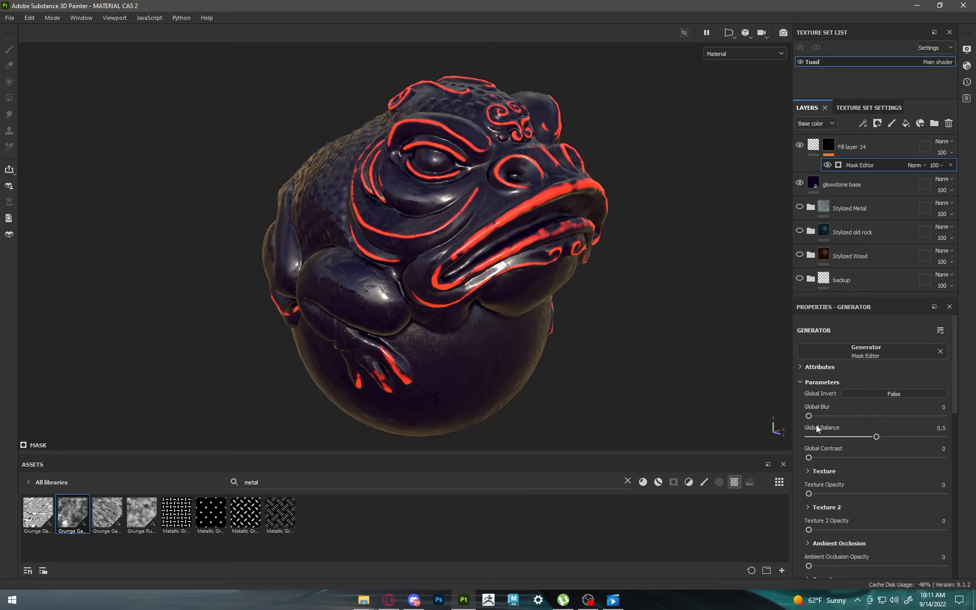
Step: Set the Mask Editor's global blur to 1.81 and its global balance to 0.6
left_click_drag(809, 416, 824, 416)
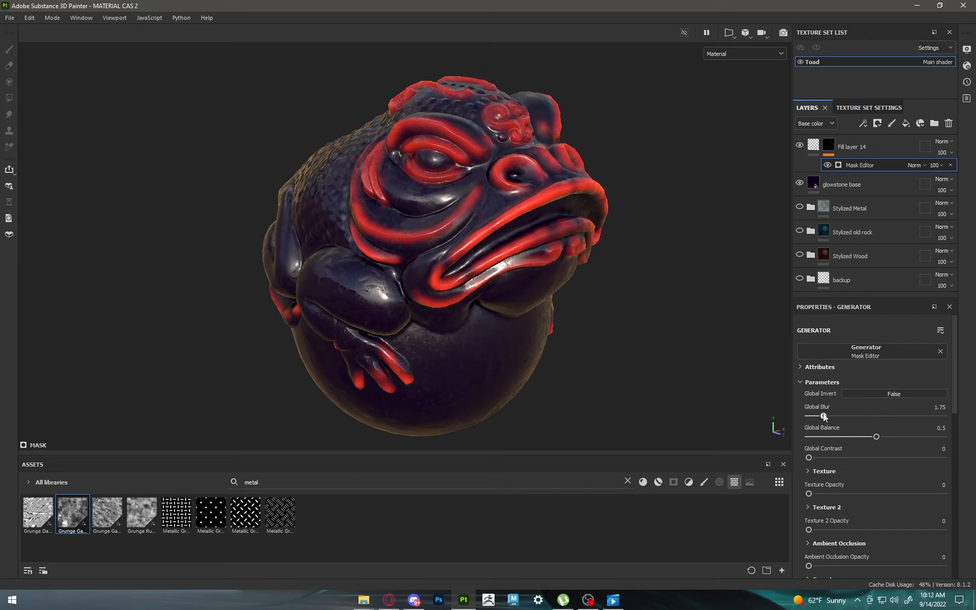
mouse_move(876, 437)
left_mouse_down()
mouse_move(864, 436)
mouse_move(908, 432)
mouse_move(890, 432)
left_mouse_up()
left_click_drag(824, 416, 823, 416)
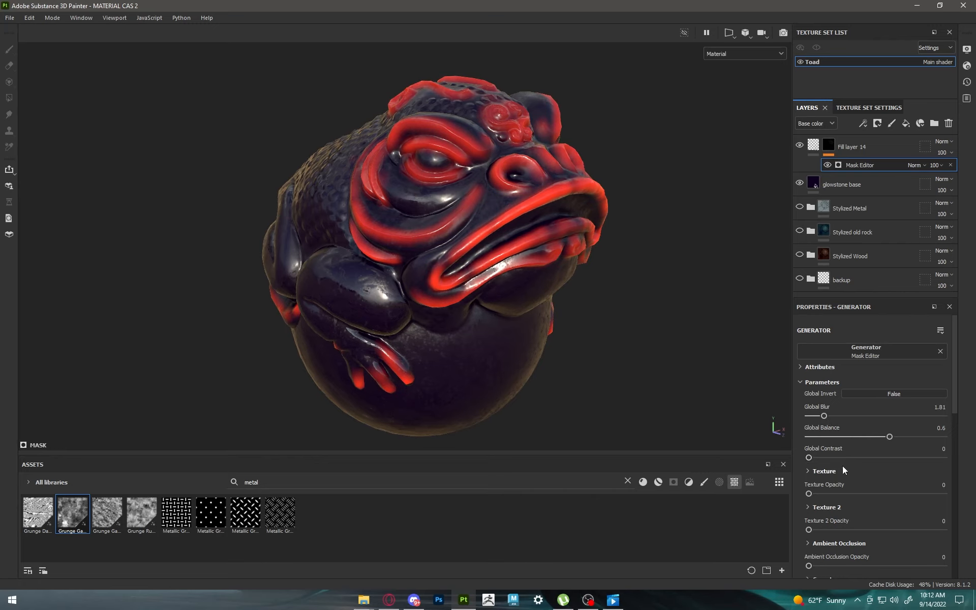
Step: Try the Mask Editor's position gradient at full opacity and reduce it to 0.08
scroll(843, 466, "down", 5)
scroll(843, 465, "down", 2)
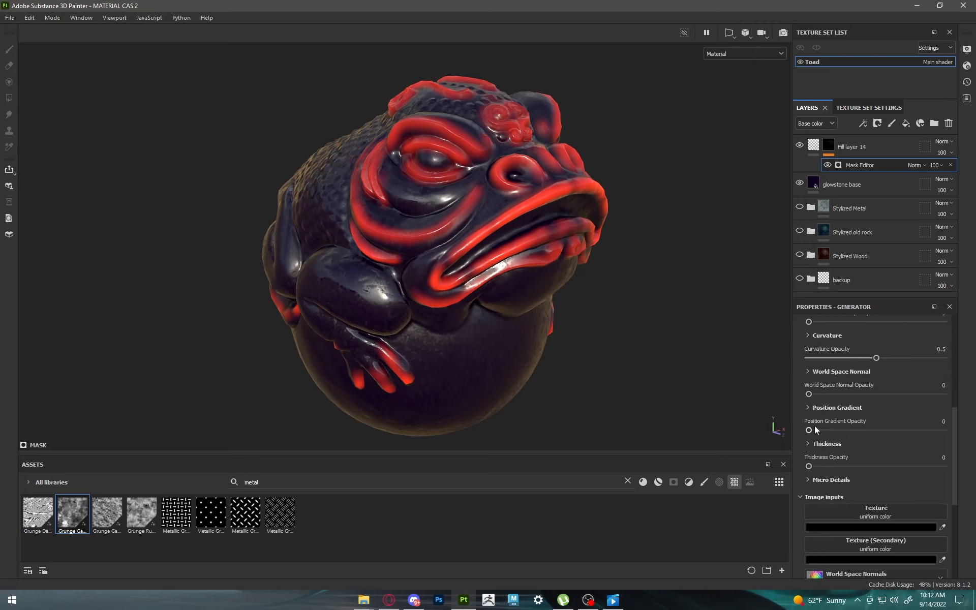
left_click_drag(808, 431, 964, 440)
scroll(886, 425, "up", 7)
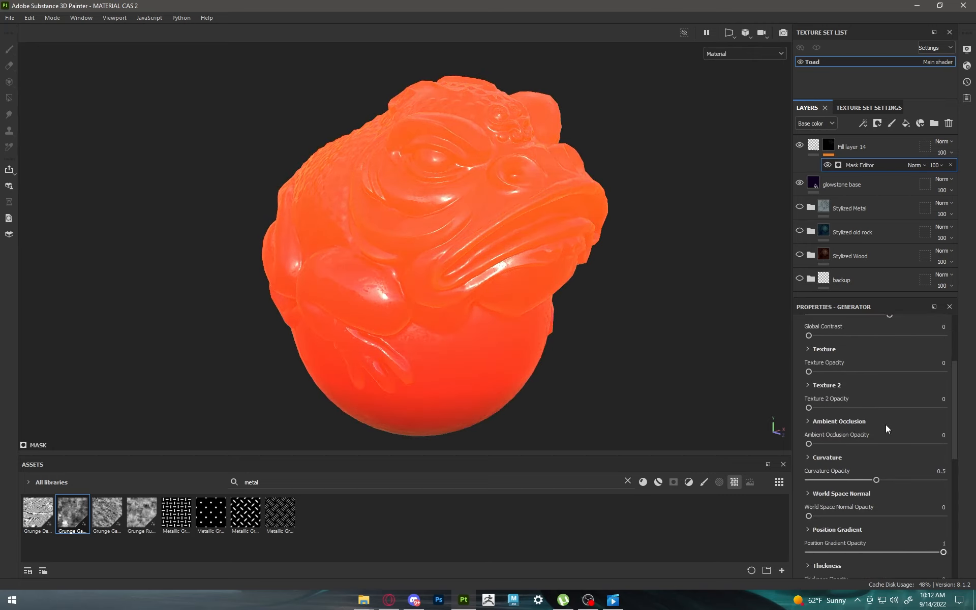
scroll(881, 425, "down", 6)
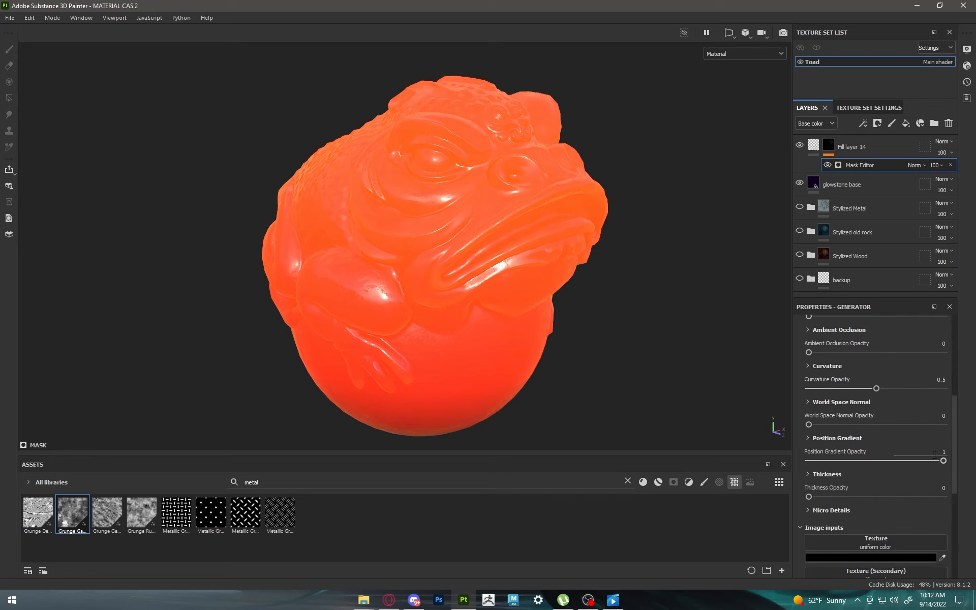
left_click_drag(938, 461, 829, 450)
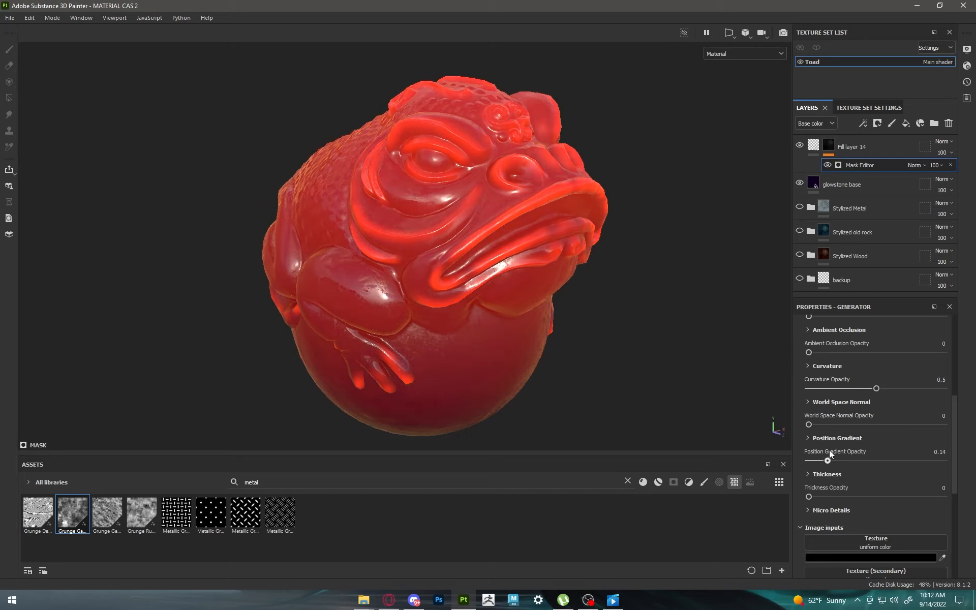
scroll(876, 472, "up", 7)
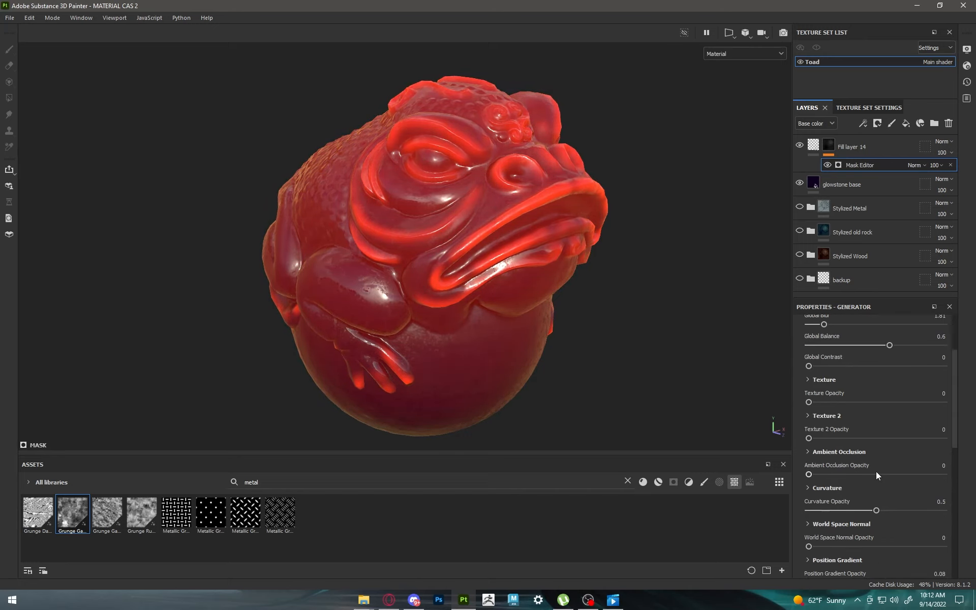
Step: Darken Fill layer 14's emissive color to a less saturated orange-red, 9C2A0F
left_click(814, 145)
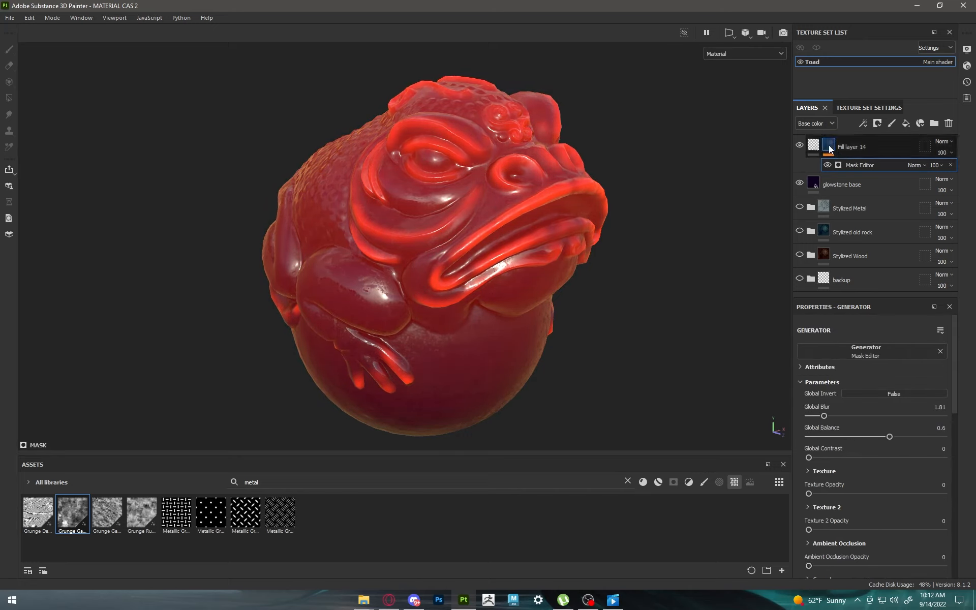
left_click(873, 446)
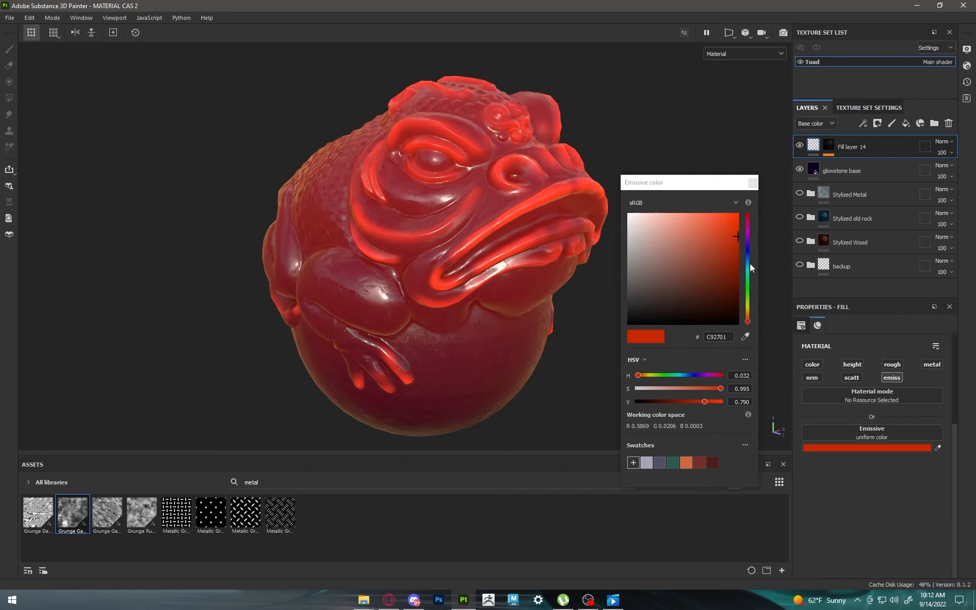
mouse_move(737, 257)
left_mouse_down()
mouse_move(743, 293)
mouse_move(753, 266)
mouse_move(728, 256)
left_mouse_up()
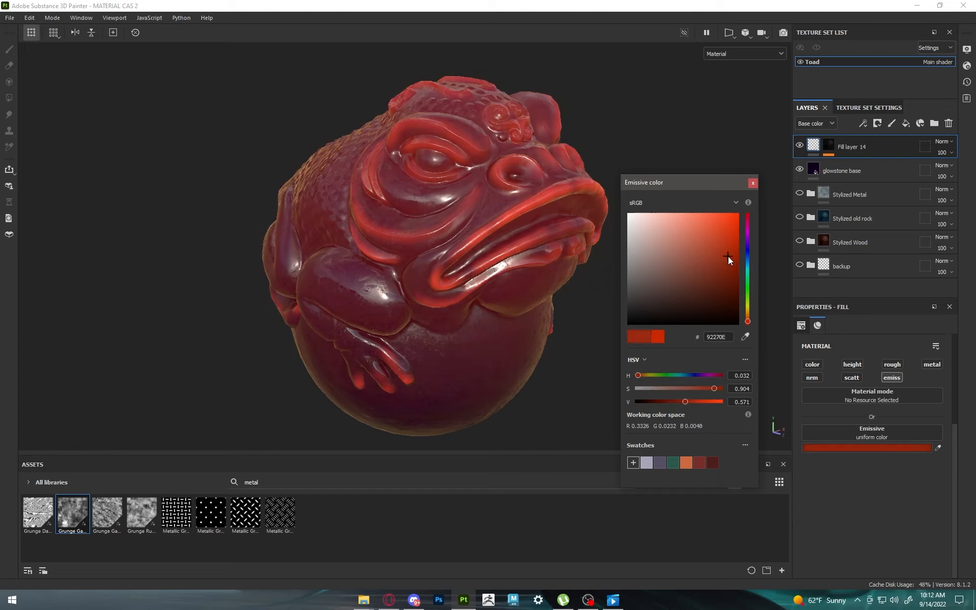
left_click(753, 183)
Step: Set the Mask Editor's position gradient opacity to 0.14 and compare the toad with Fill layer 14 and glowstone base each hidden
left_click(829, 145)
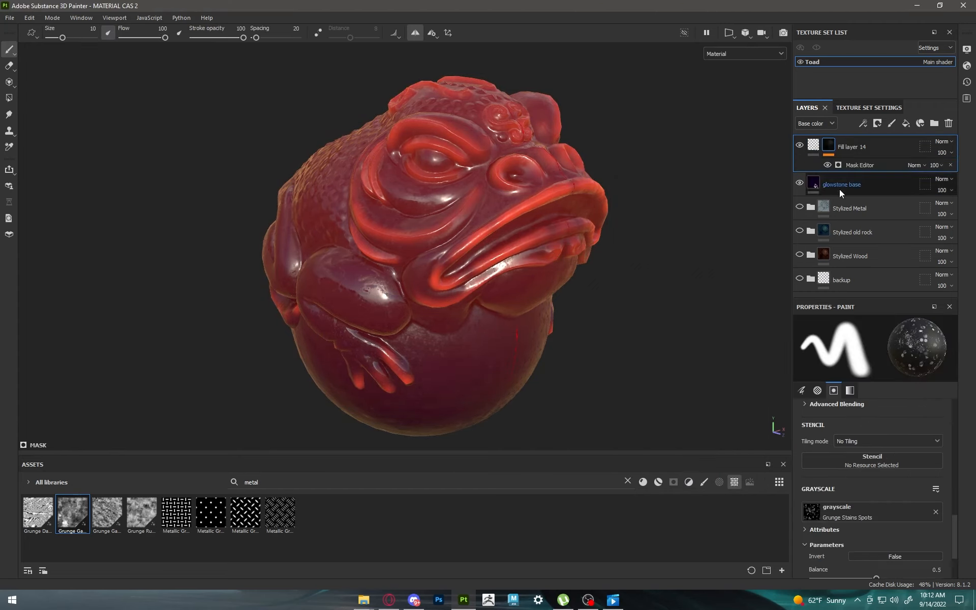
scroll(876, 501, "down", 2)
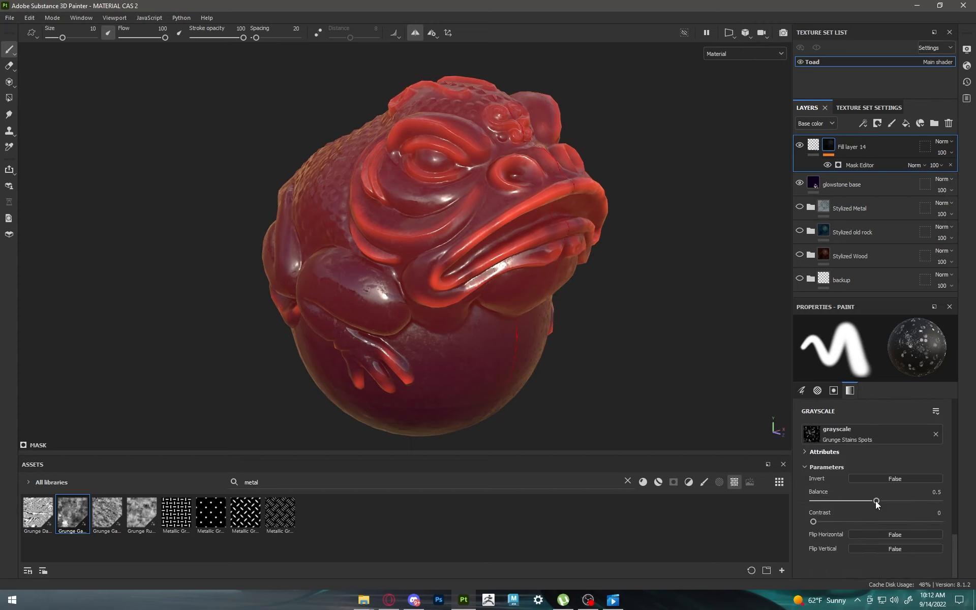
left_click(855, 163)
scroll(859, 476, "down", 5)
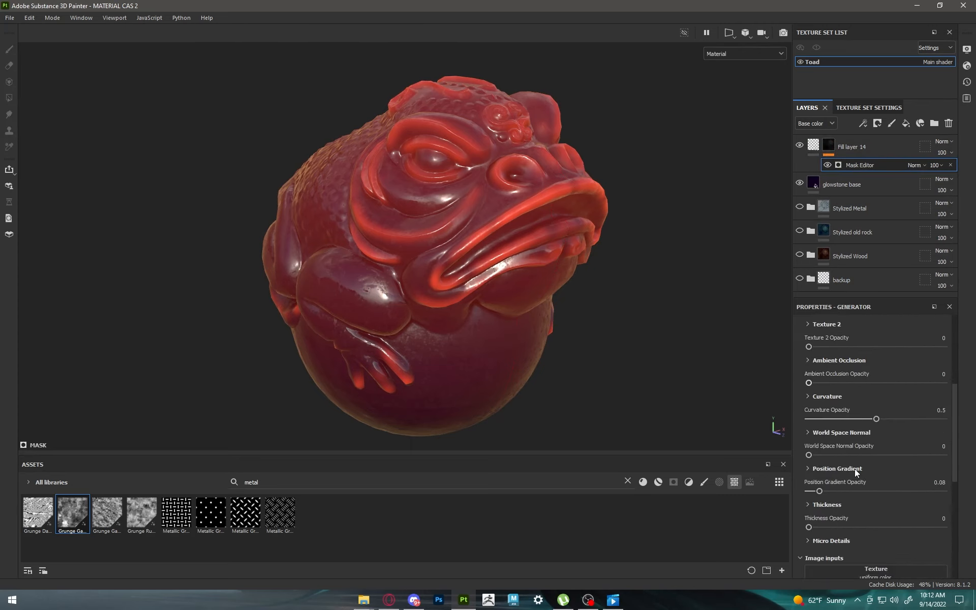
scroll(856, 469, "down", 1)
left_click_drag(819, 461, 827, 438)
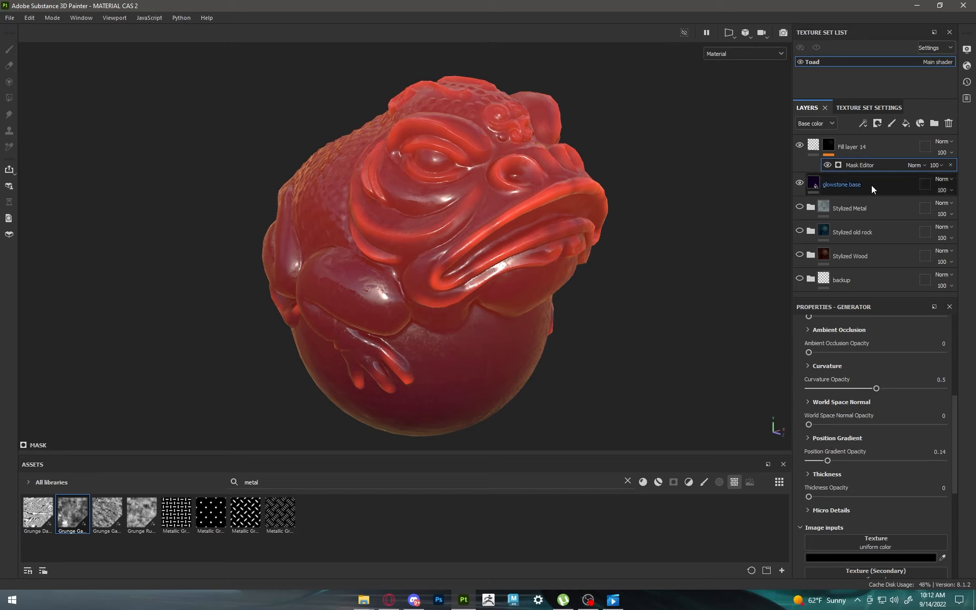
left_click(800, 145)
left_click(800, 144)
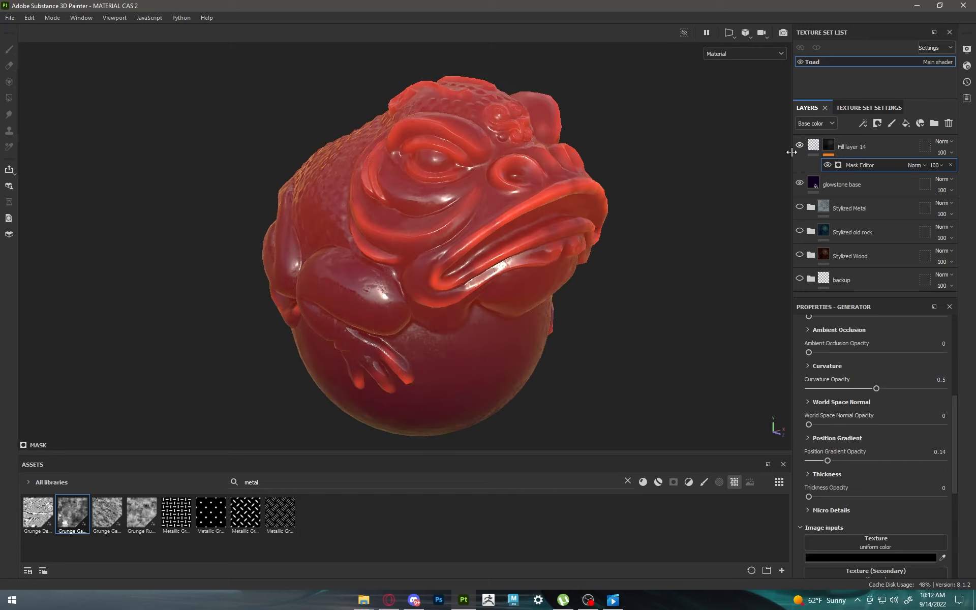
mouse_move(540, 329)
left_mouse_down("alt")
mouse_move(602, 315)
mouse_move(514, 326)
mouse_move(531, 331)
left_mouse_up("alt")
left_click(800, 182)
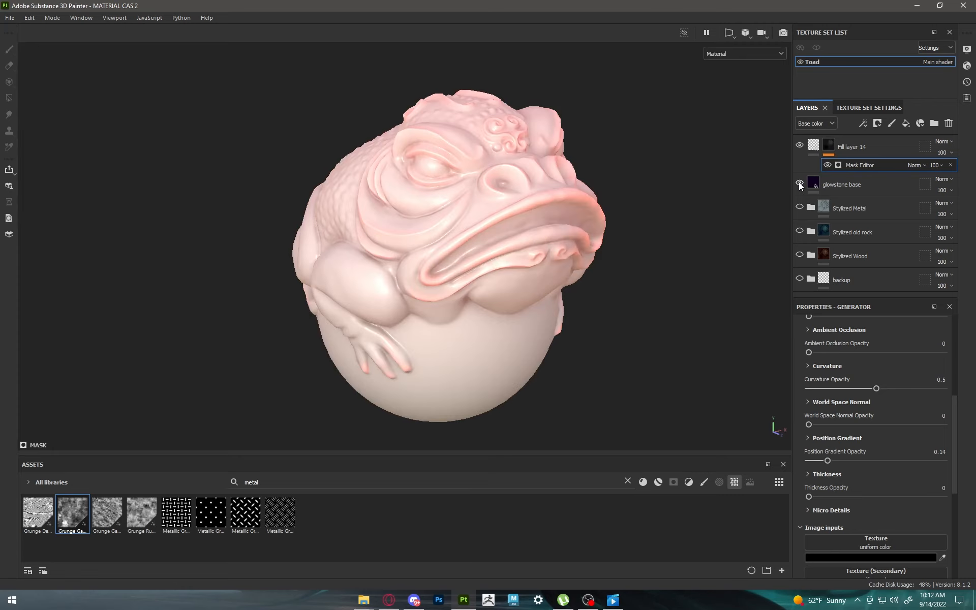
left_click(800, 183)
Step: Try a slight world space normal opacity in the Mask Editor and set the curvature opacity to 0.31
scroll(855, 493, "down", 3)
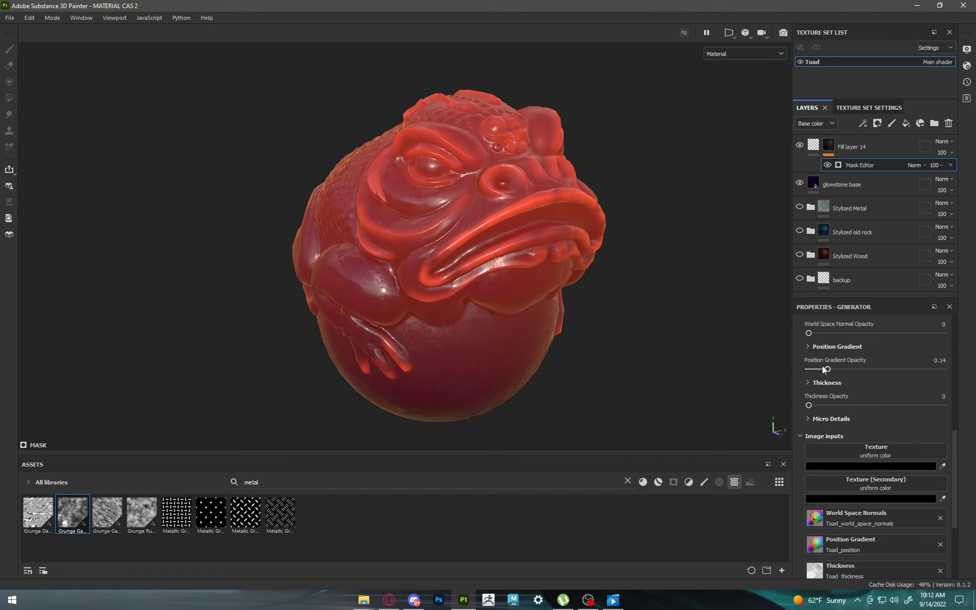
scroll(823, 363, "up", 1)
mouse_move(808, 364)
left_mouse_down()
mouse_move(858, 362)
mouse_move(804, 365)
left_mouse_up()
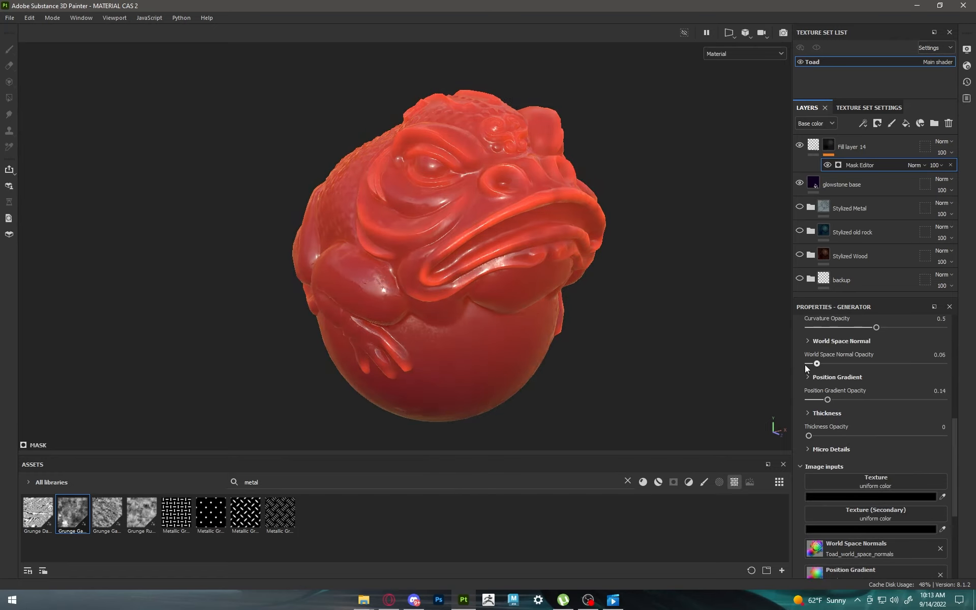
scroll(815, 363, "up", 1)
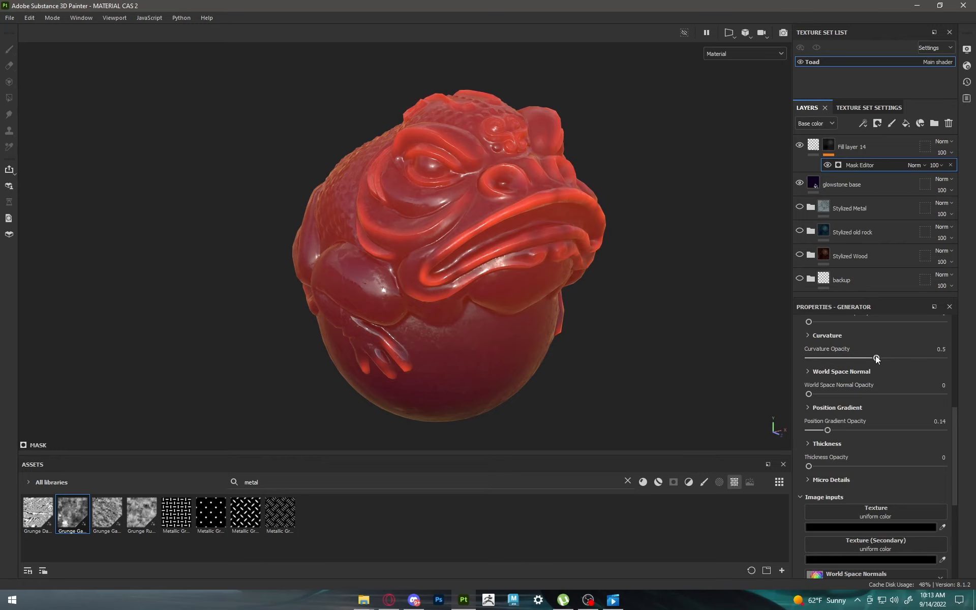
mouse_move(876, 356)
left_mouse_down()
mouse_move(824, 356)
mouse_move(867, 357)
left_mouse_up()
left_click_drag(944, 357, 850, 348)
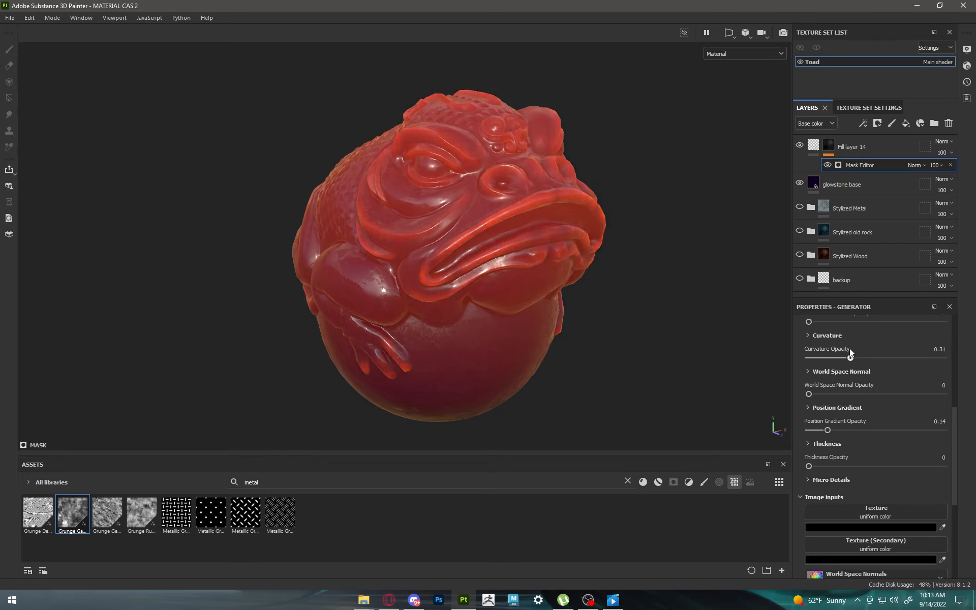
Step: Set the Mask Editor's global blur to 1.63, global balance to 0.48 and position gradient opacity to 0.25
scroll(880, 417, "up", 4)
scroll(854, 422, "up", 3)
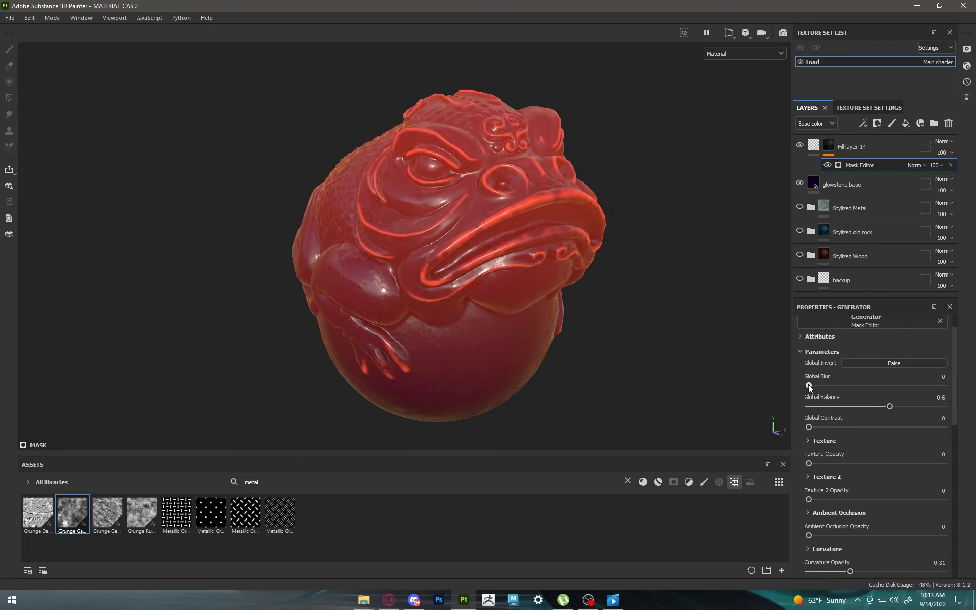
left_click(823, 385)
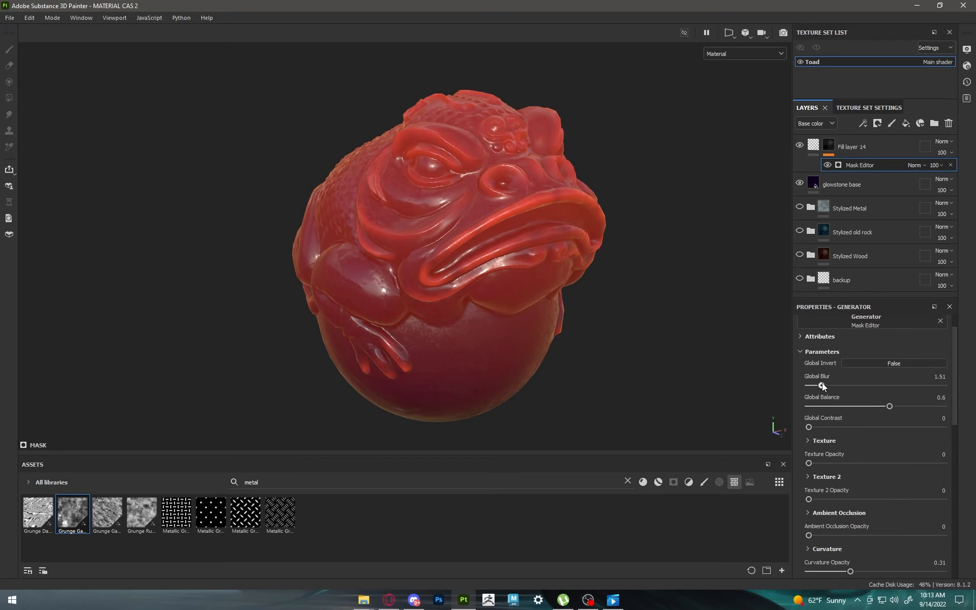
mouse_move(887, 407)
left_mouse_down()
mouse_move(863, 401)
mouse_move(874, 404)
left_mouse_up()
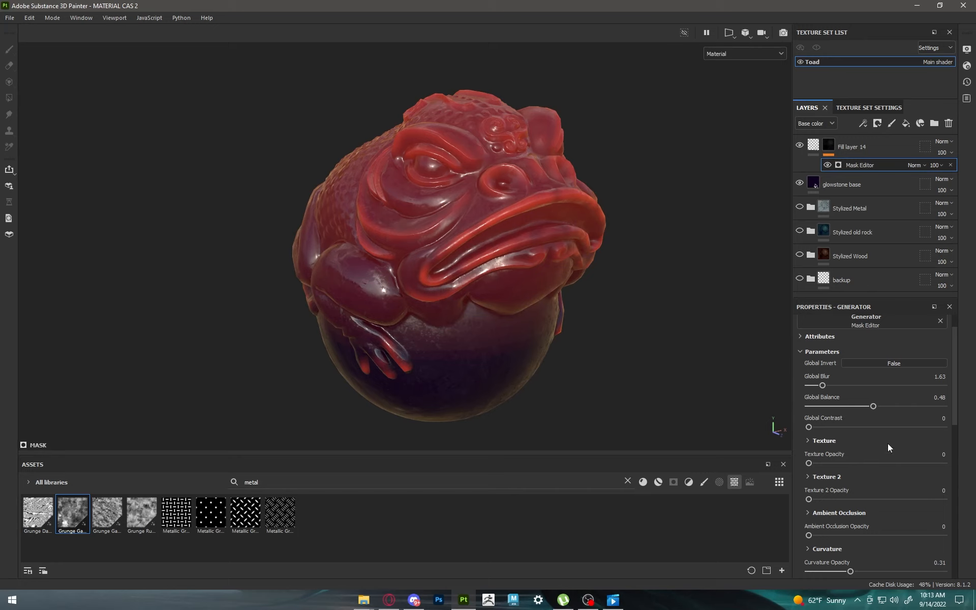
scroll(878, 489, "down", 4)
mouse_move(827, 521)
left_mouse_down()
mouse_move(858, 522)
mouse_move(845, 519)
left_mouse_up()
Step: Examine the toad from several angles, comparing it with glowstone base and Fill layer 14 each hidden
left_click_drag(703, 374, 577, 218, "alt")
left_click(800, 182)
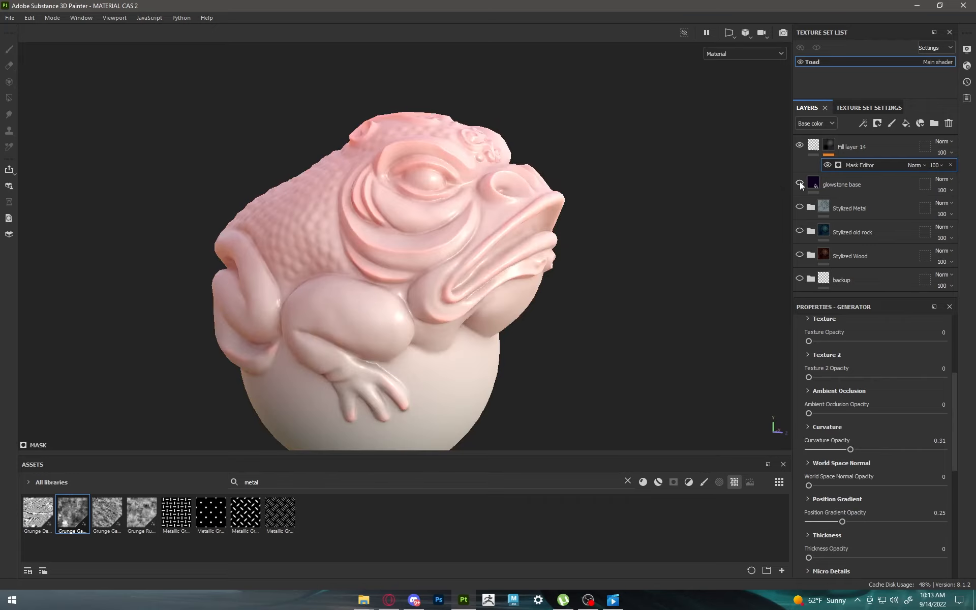
left_click(799, 182)
left_click(800, 145)
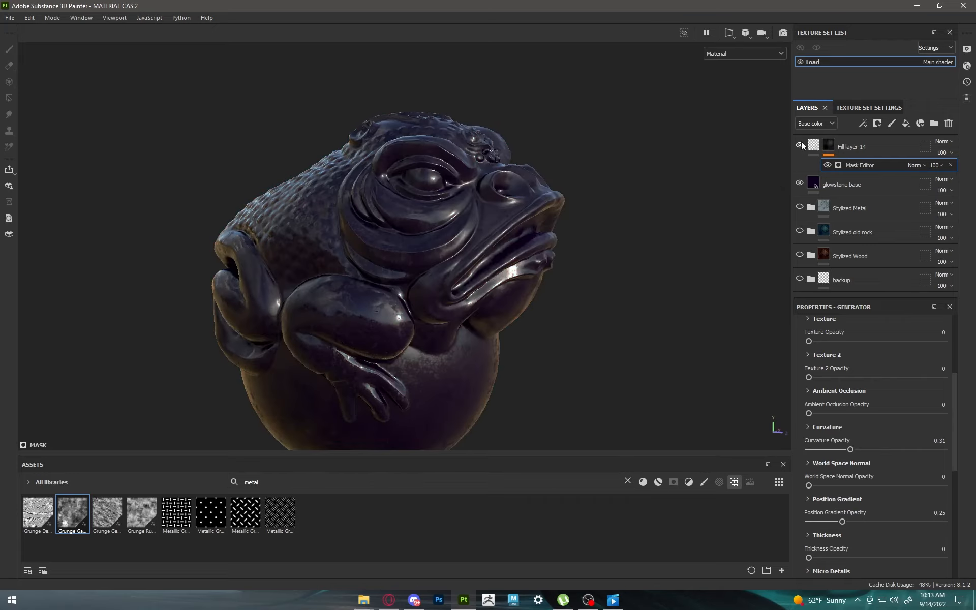
left_click(799, 145)
left_click_drag(632, 218, 555, 246, "alt")
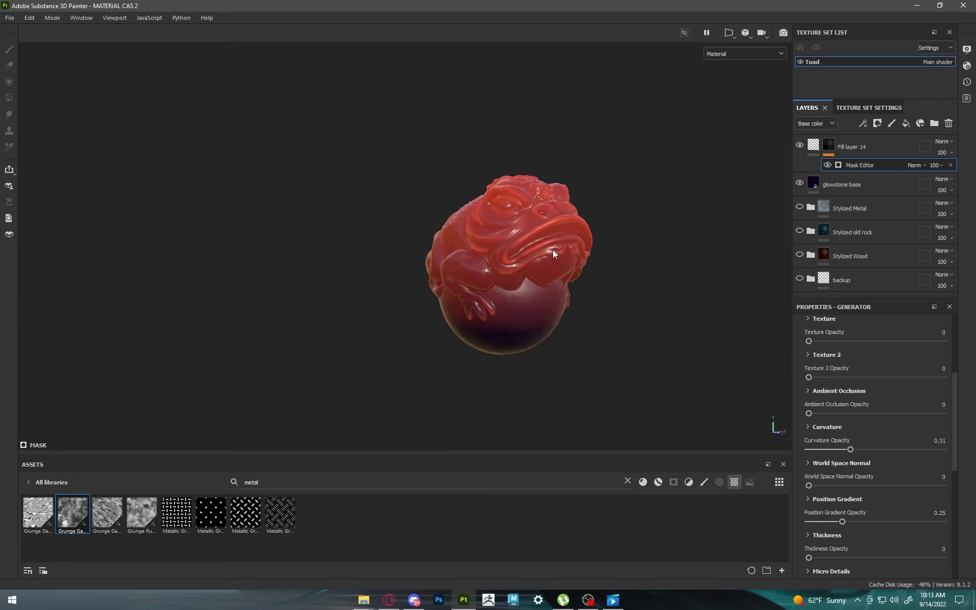
scroll(553, 250, "up", 3)
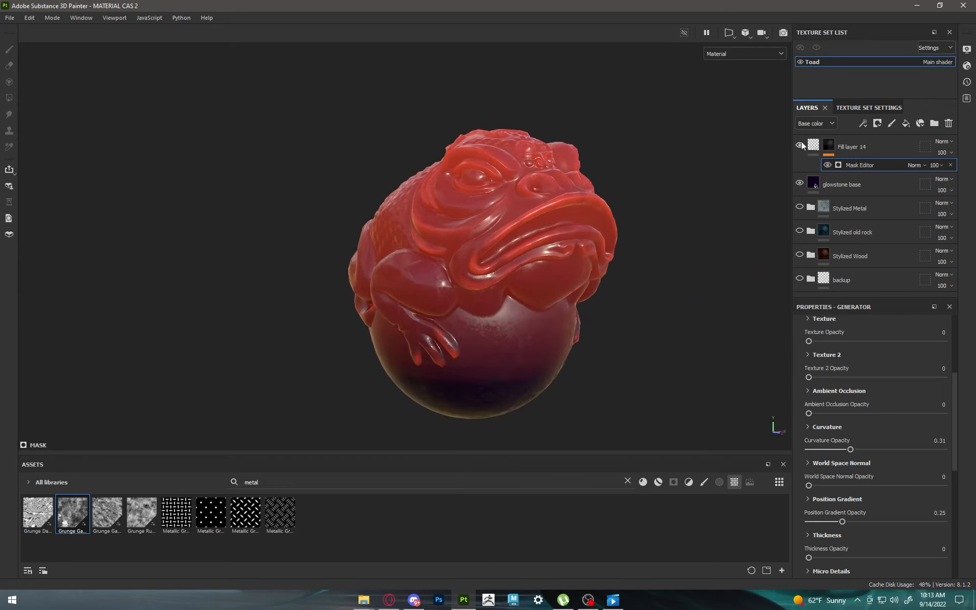
left_click_drag(642, 272, 591, 285, "alt")
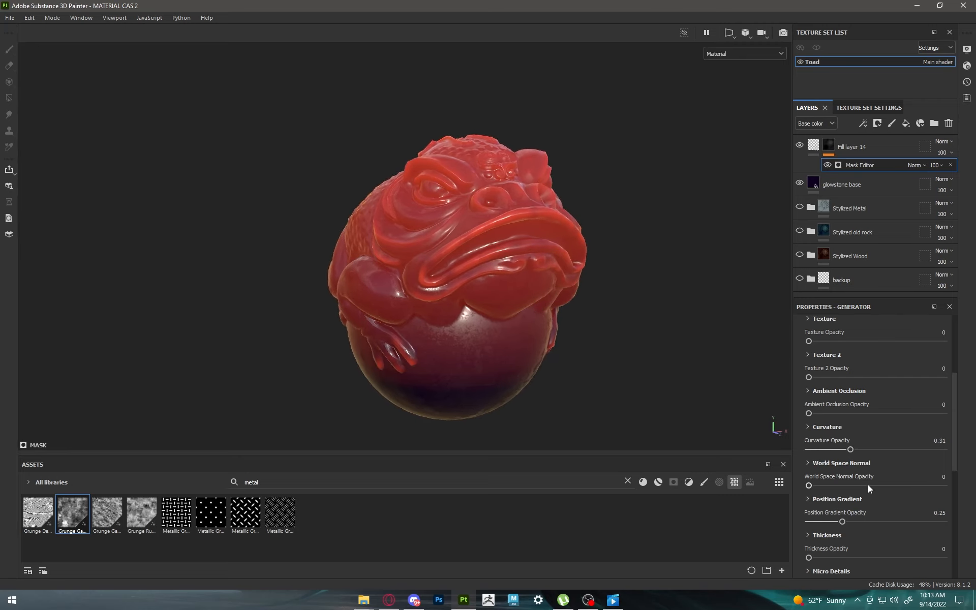
Step: Try a slight world space normal opacity again and set the Mask Editor's global balance to 0.5
mouse_move(809, 485)
left_mouse_down()
mouse_move(859, 483)
mouse_move(808, 484)
left_mouse_up()
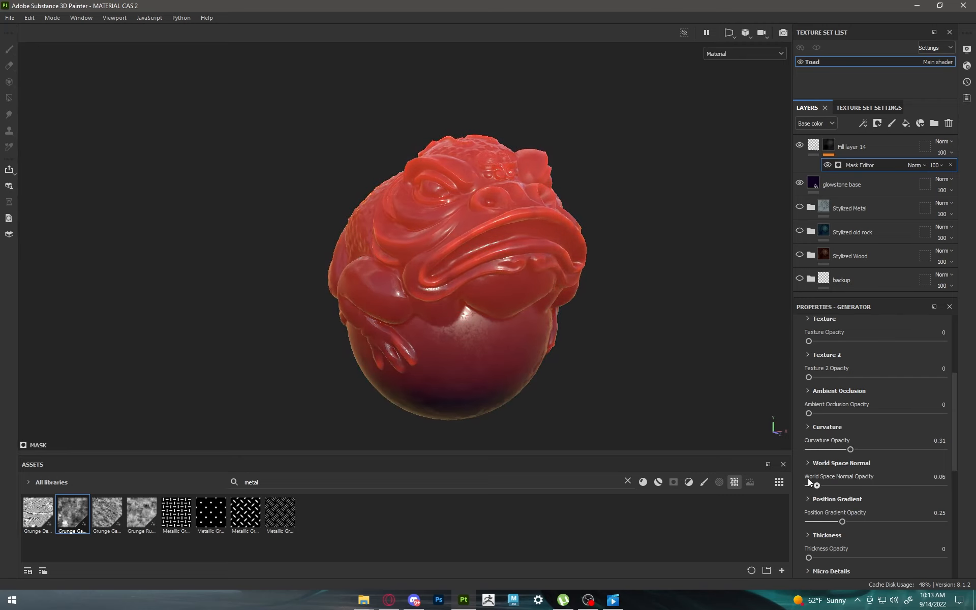
mouse_move(840, 516)
left_mouse_down()
mouse_move(826, 518)
mouse_move(842, 516)
left_mouse_up()
scroll(856, 503, "up", 4)
scroll(855, 500, "up", 2)
mouse_move(873, 437)
left_mouse_down()
mouse_move(860, 441)
mouse_move(881, 438)
left_mouse_up()
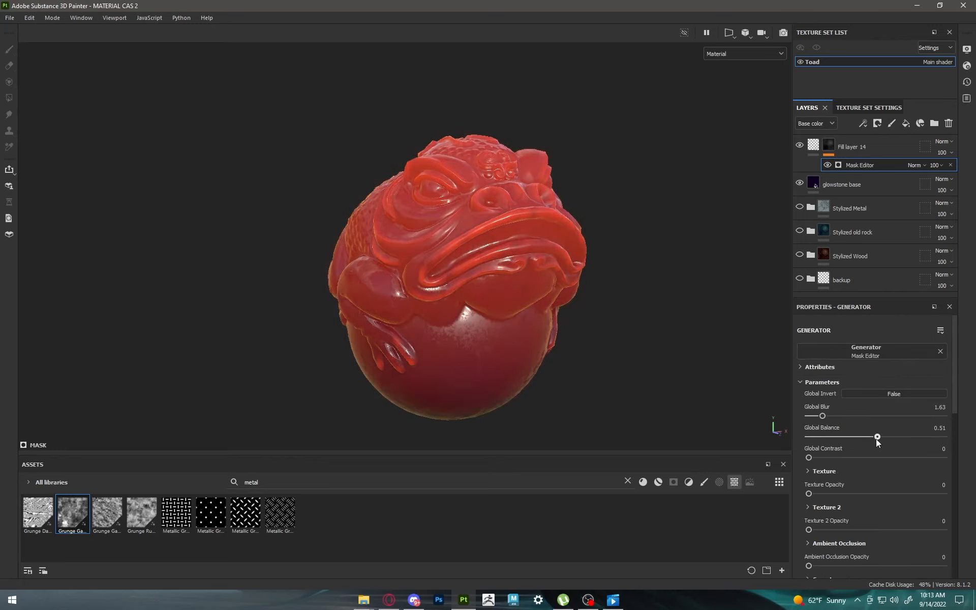
left_click_drag(560, 344, 311, 318, "alt")
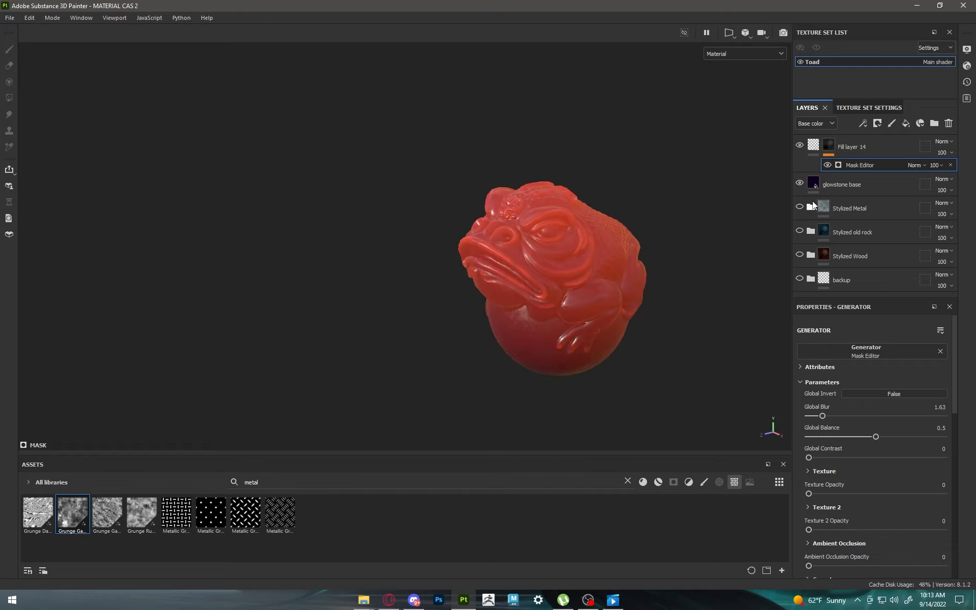
Step: Set the position gradient opacity of Fill layer 14's Mask Editor to 0.22
left_click_drag(739, 214, 782, 284, "alt")
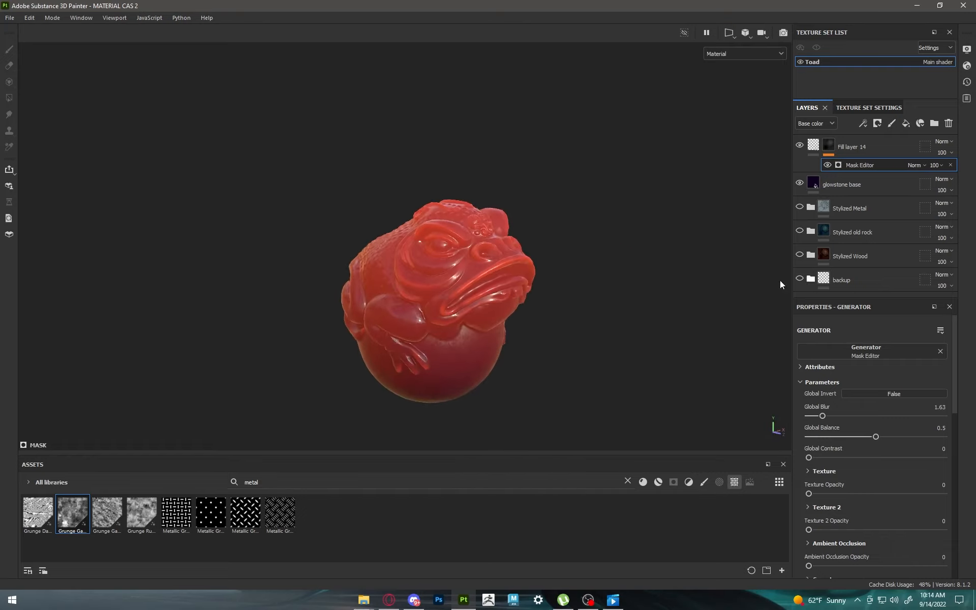
middle_click_drag(496, 315, 524, 284, "alt")
scroll(525, 284, "up", 3)
left_click_drag(526, 284, 517, 281, "alt")
scroll(893, 503, "down", 7)
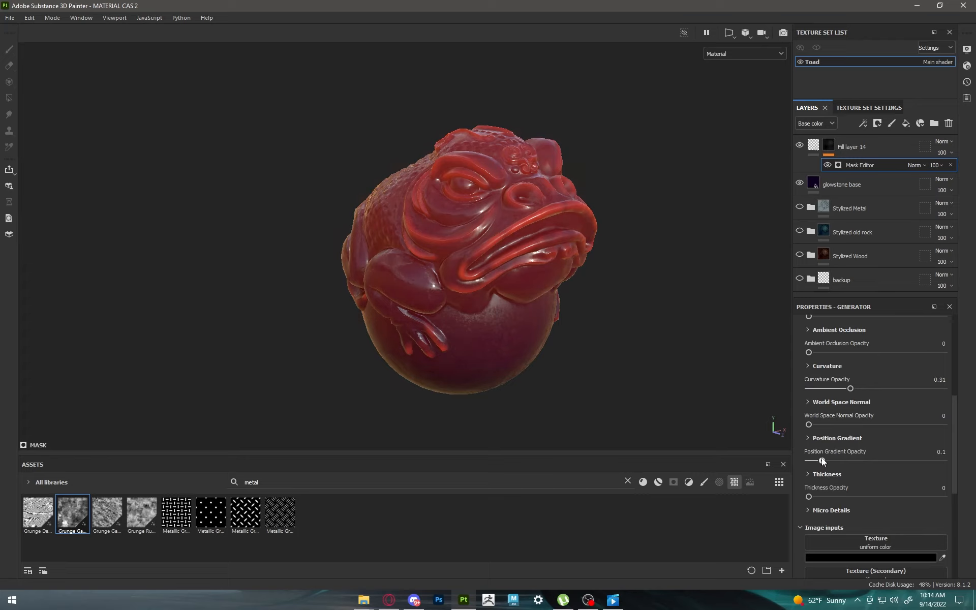
left_click_drag(822, 460, 837, 458)
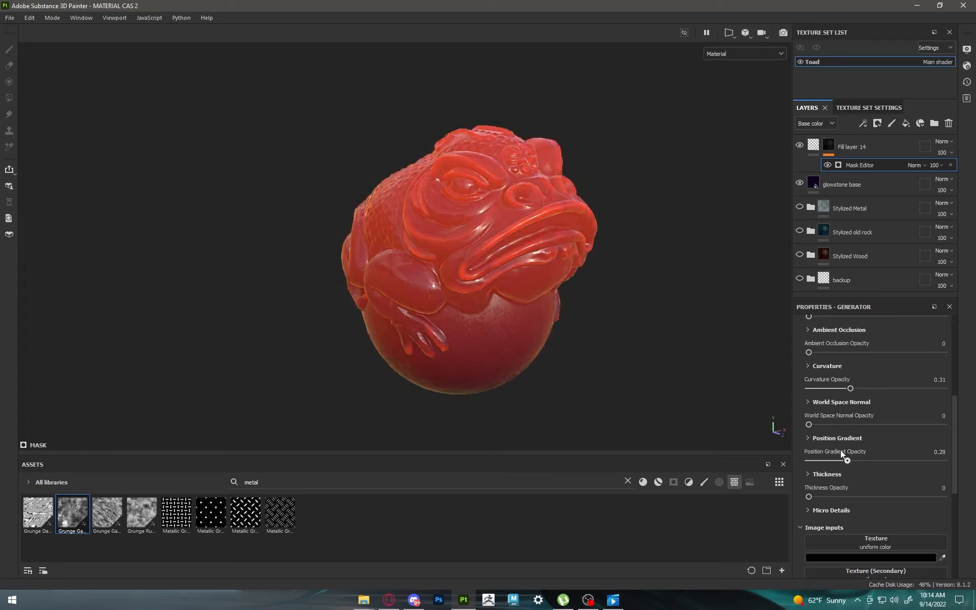
Step: Activate the camera's post effects and set the shader's emissive intensity to 13.49
left_click(967, 49)
scroll(820, 281, "down", 6)
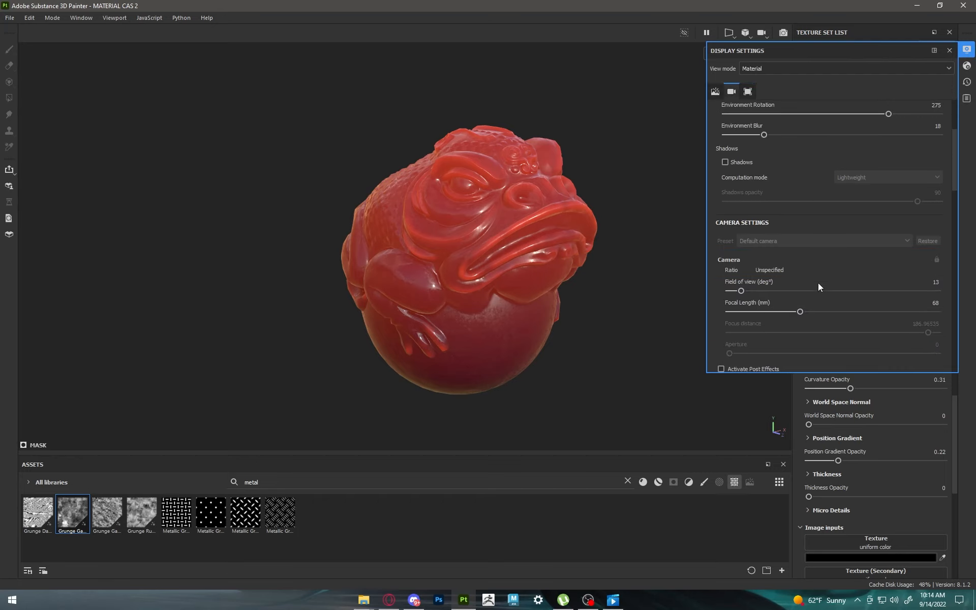
left_click(722, 186)
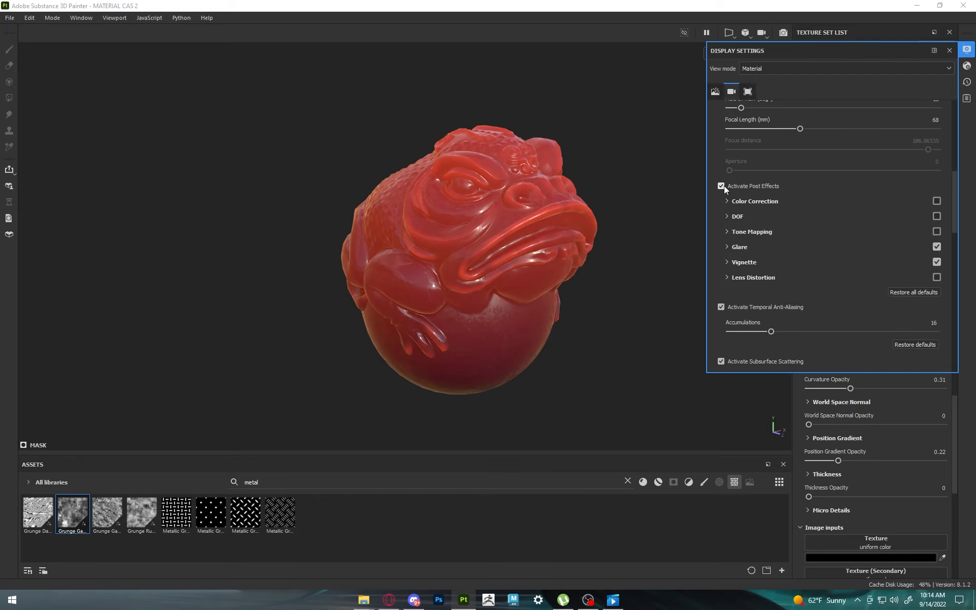
left_click(967, 66)
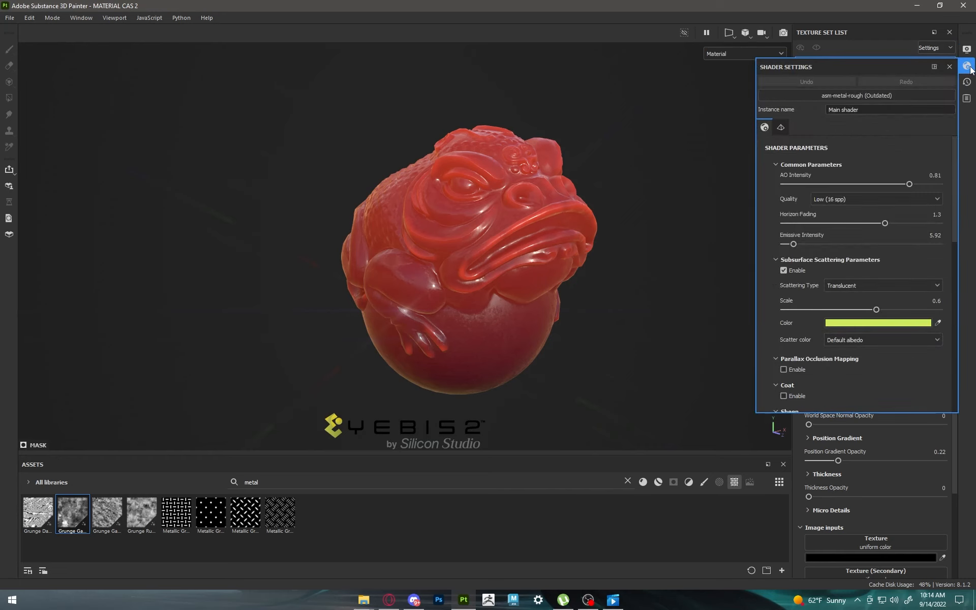
left_click_drag(802, 244, 806, 246)
left_click_drag(554, 249, 580, 259, "alt")
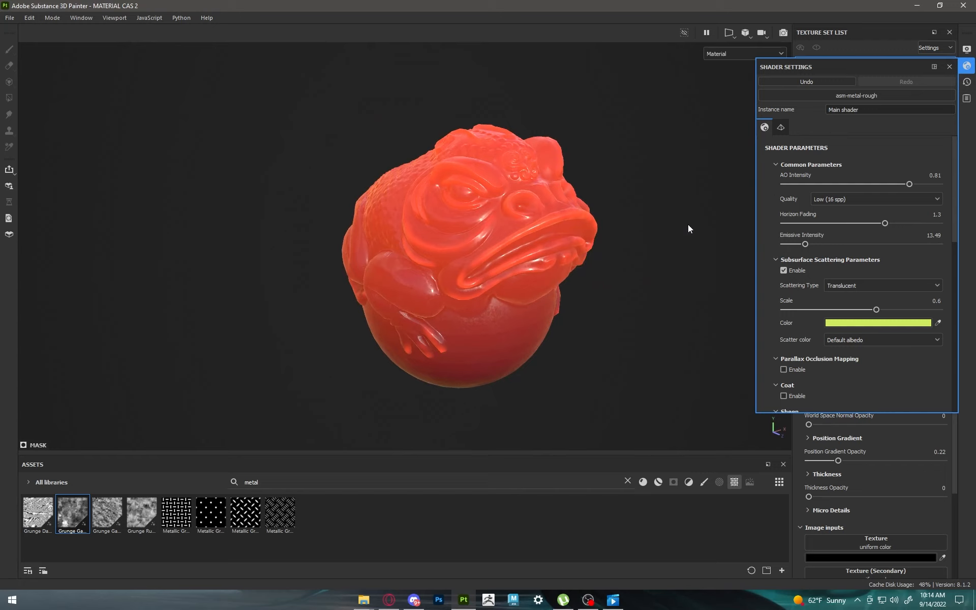
Step: Turn off the Glare post effect in the camera display settings
left_click(967, 49)
left_click(741, 247)
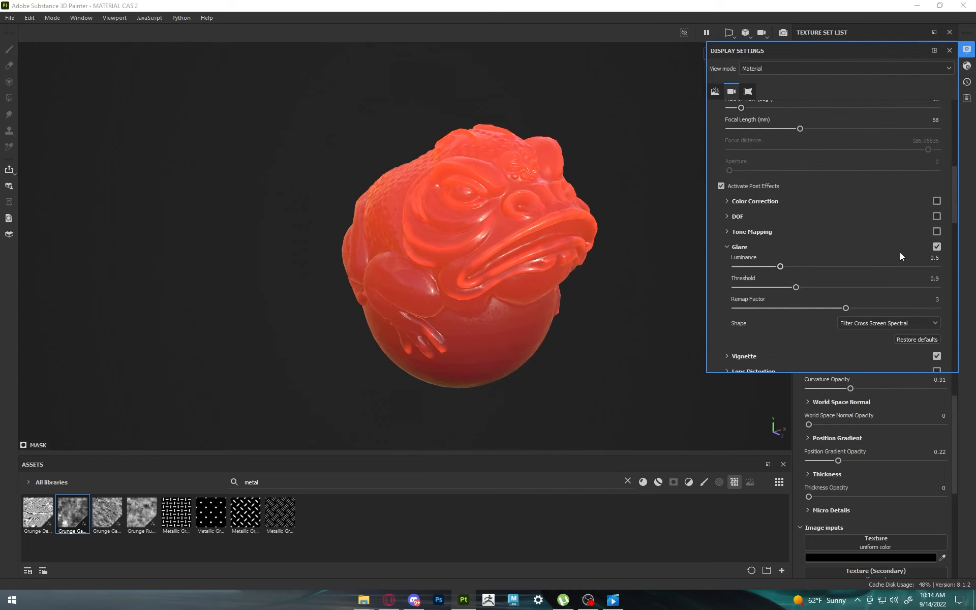
left_click_drag(484, 282, 312, 256, "alt")
left_click(937, 247)
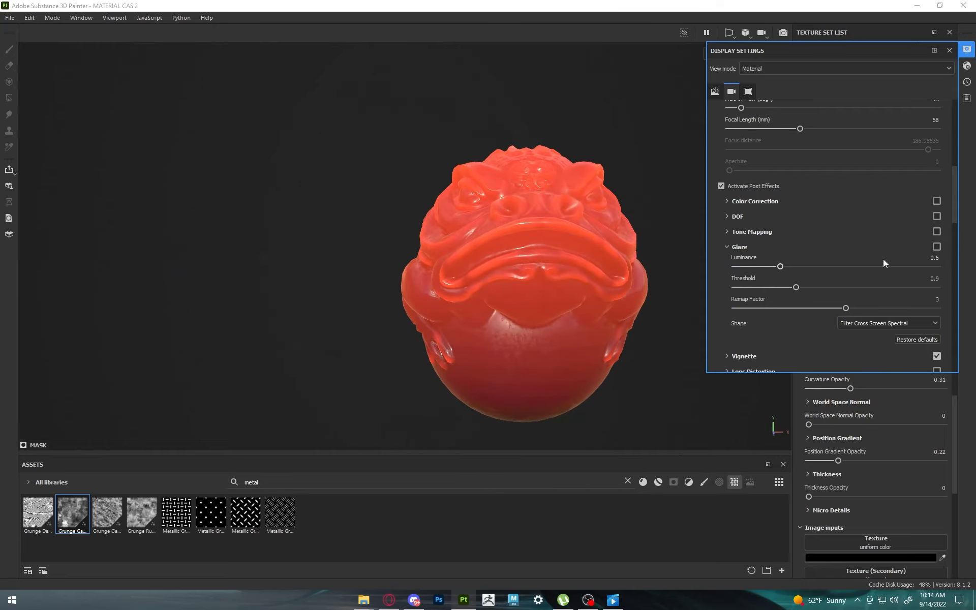
Step: Examine the glowing toad without glare from several angles, both close up and at a distance
left_click_drag(508, 285, 511, 308, "alt")
right_click_drag(511, 307, 601, 283, "shift")
scroll(601, 282, "up", 3)
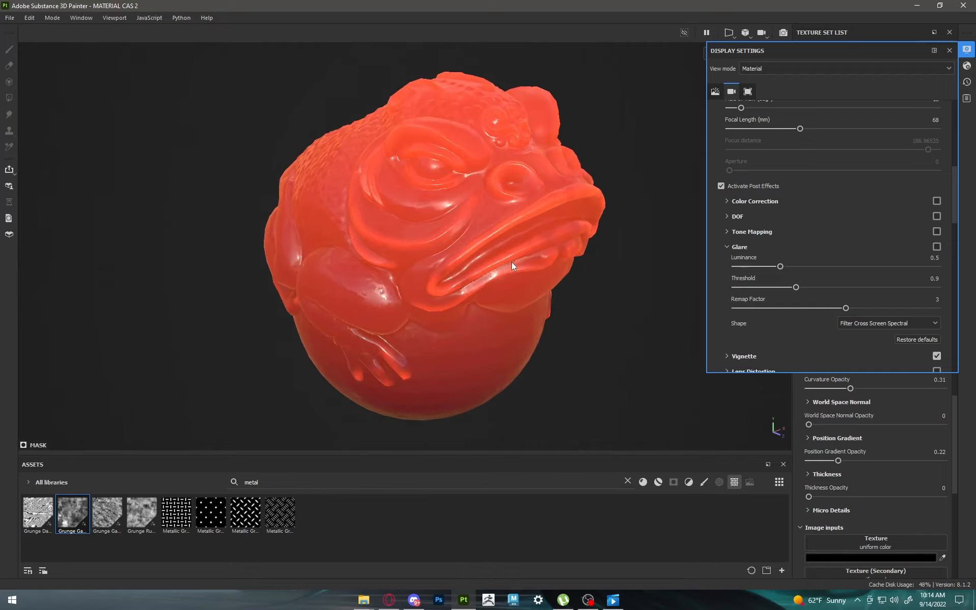
left_click_drag(512, 266, 577, 253, "alt")
right_click_drag(577, 253, 476, 277, "shift")
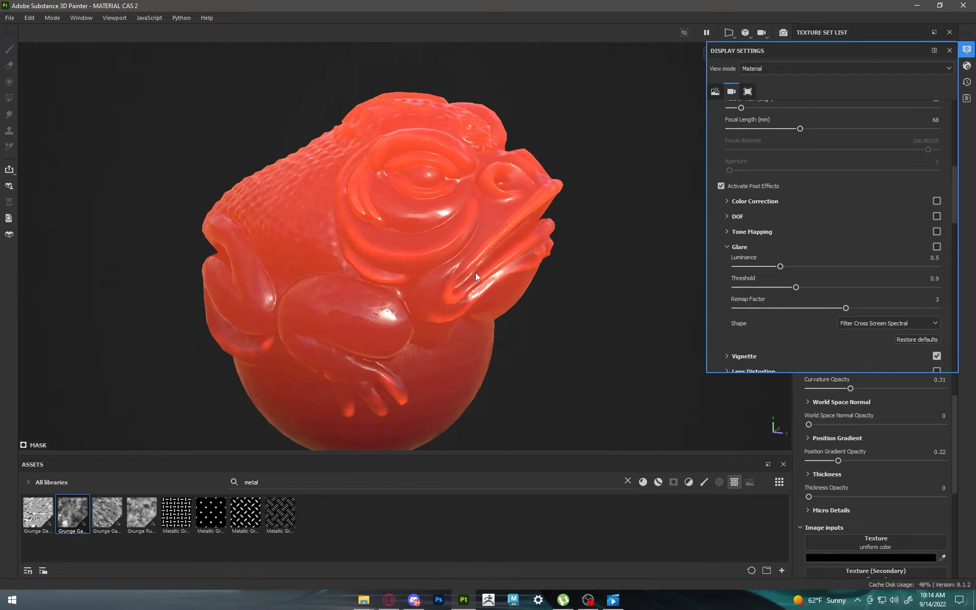
scroll(475, 277, "down", 3)
left_click_drag(488, 272, 668, 277, "alt")
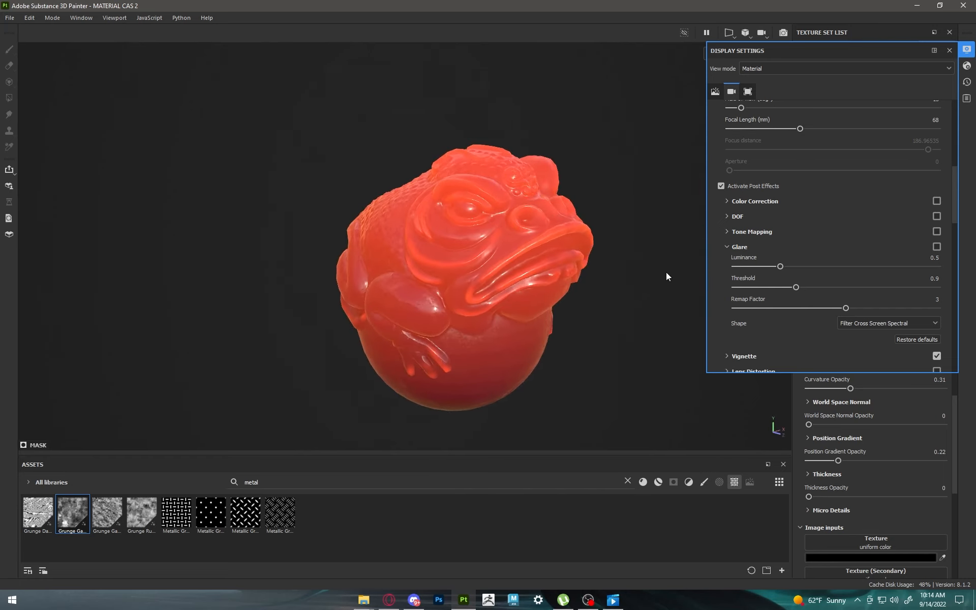
left_click(967, 48)
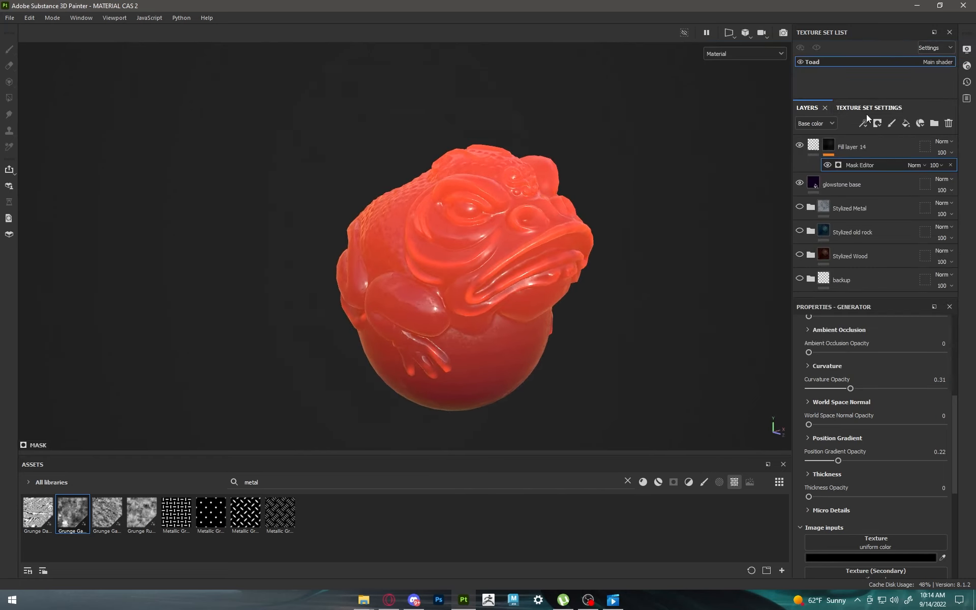
Step: Compare the toad with Fill layer 14 hidden and try a lower opacity for that layer
left_click(799, 145)
left_click(799, 146)
left_click(942, 152)
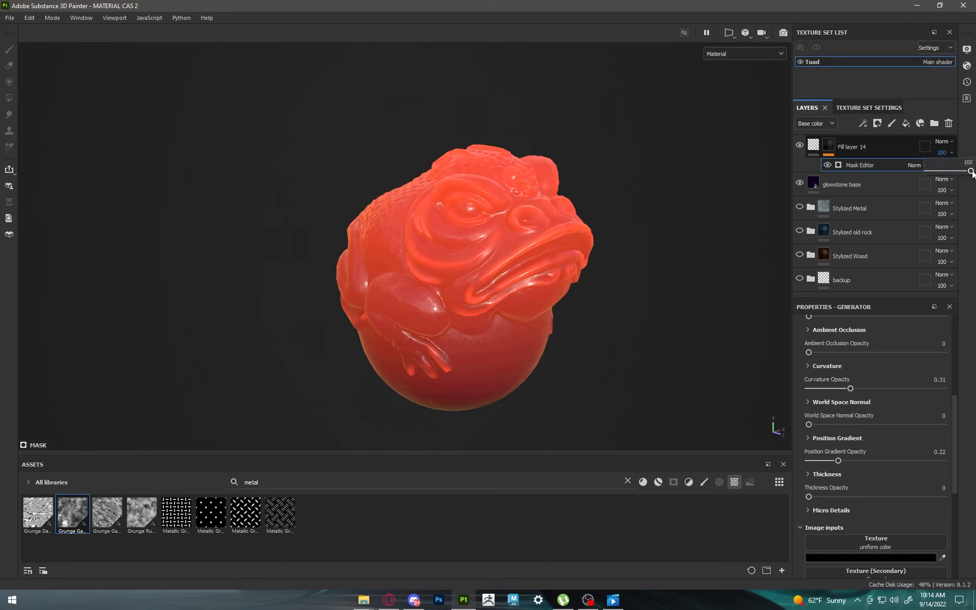
left_click_drag(971, 171, 945, 171)
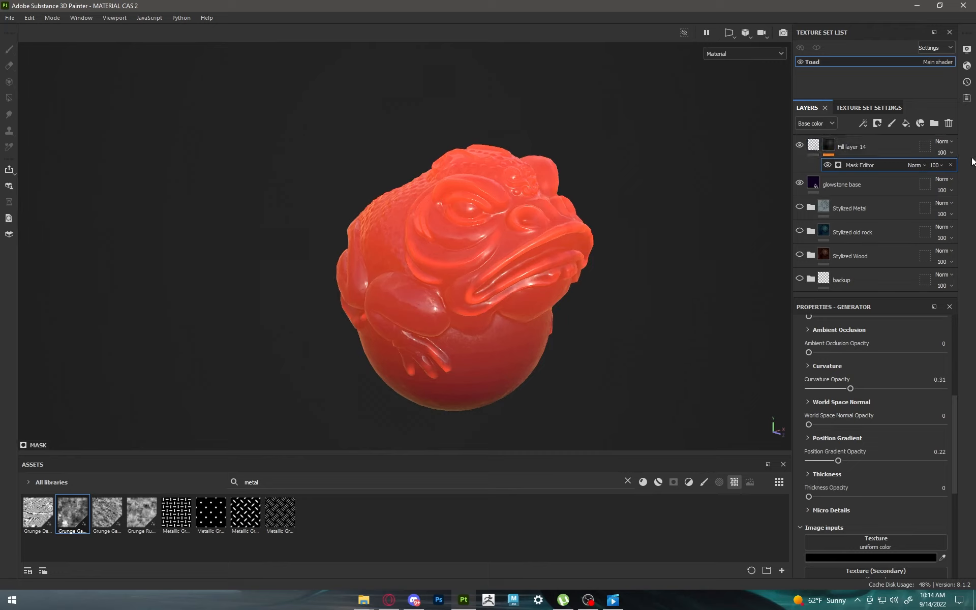
left_click(946, 143)
left_click(922, 169)
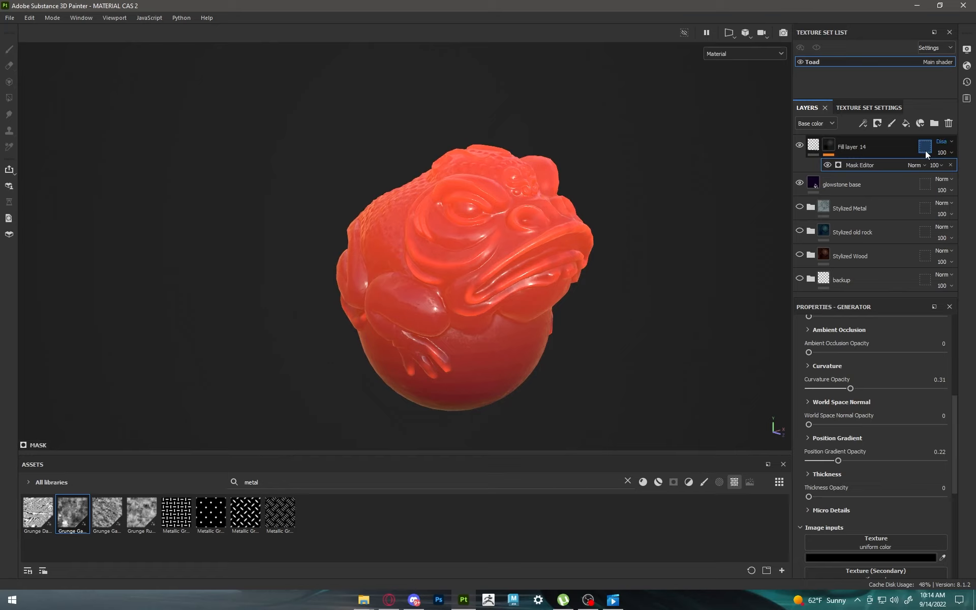
left_click_drag(427, 300, 617, 270, "alt")
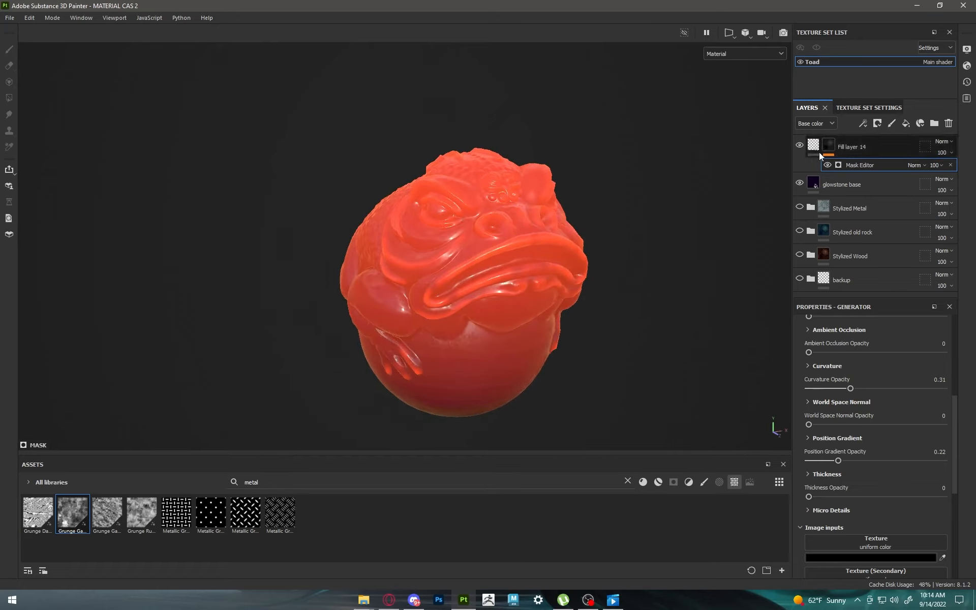
Step: Group Fill layer 14 and glowstone base into a folder named "Stylized glowstone"
left_click(854, 186)
left_click(866, 146, "ctrl")
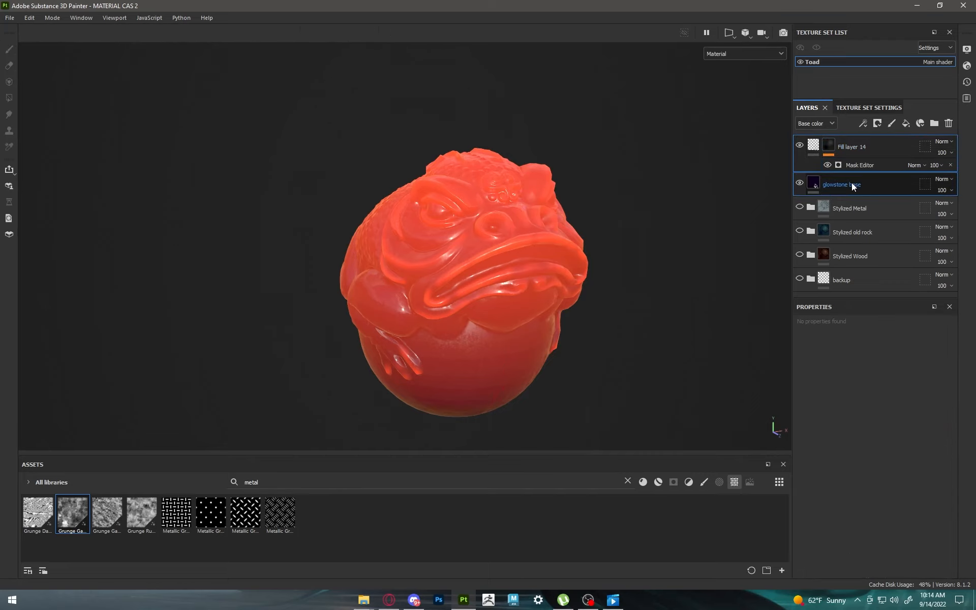
right_click(856, 146)
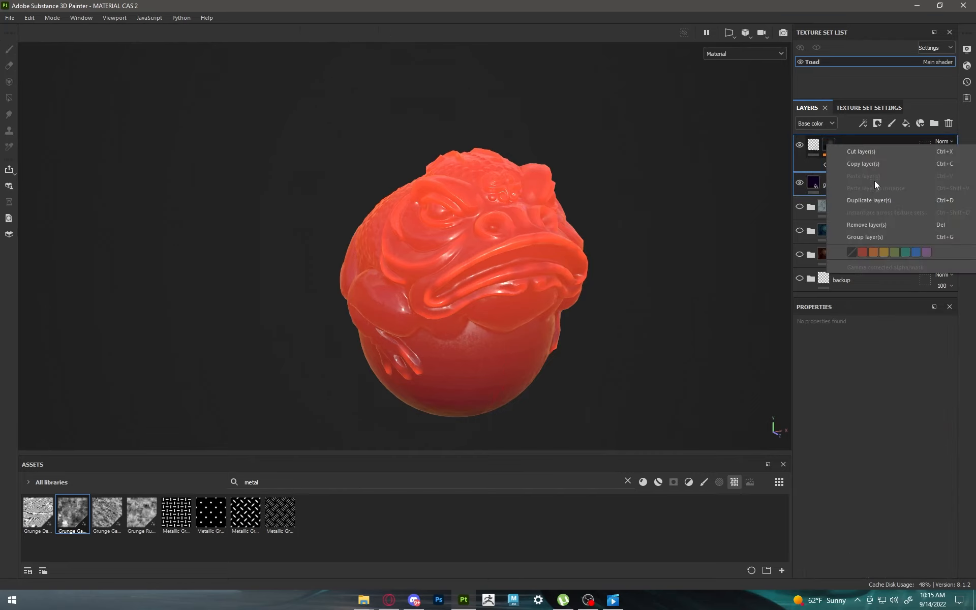
left_click(868, 237)
left_click(811, 146)
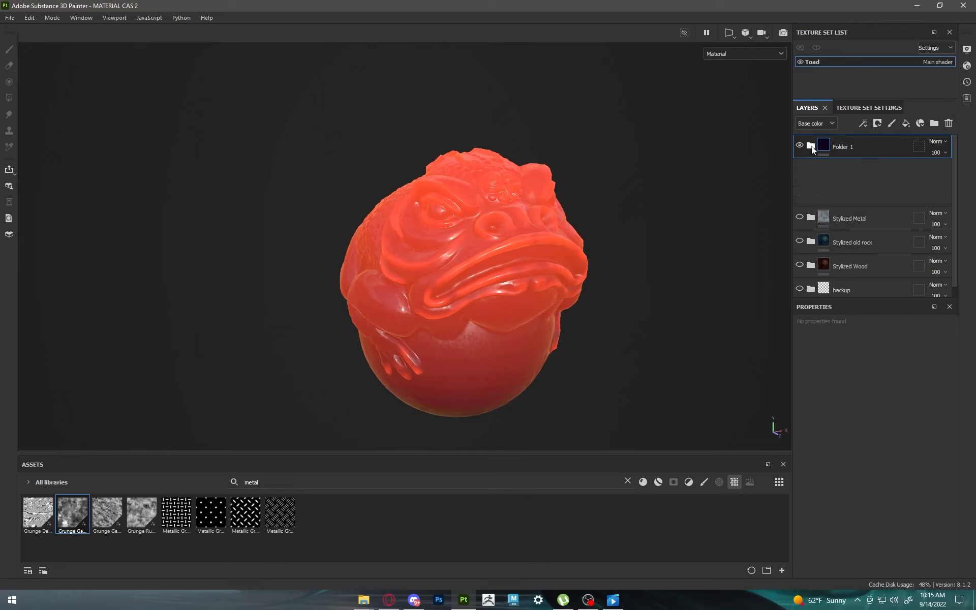
double_click(845, 147)
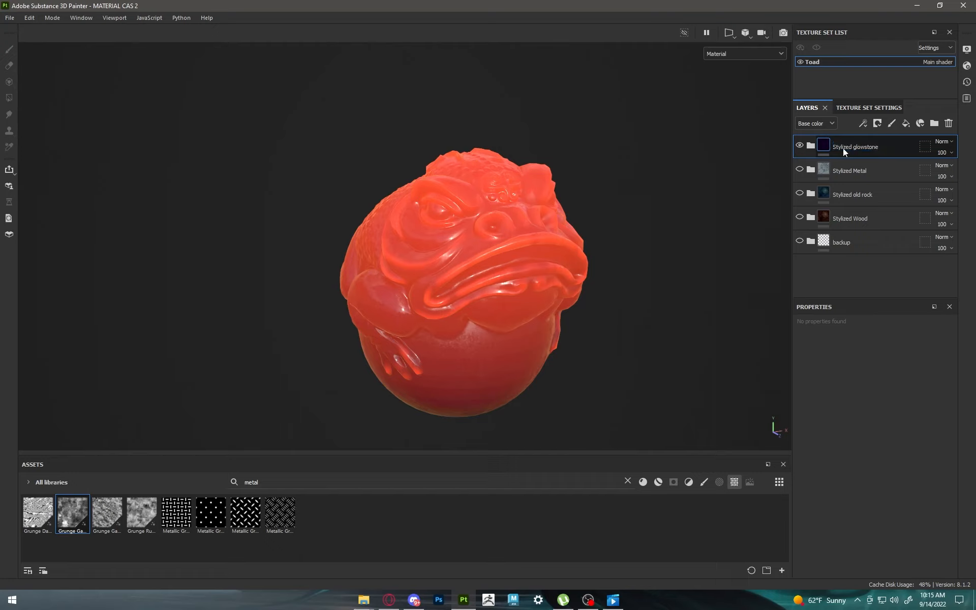
key("Return")
Step: Hide the Stylized glowstone folder and examine the toad with only the Stylized Metal folder shown
left_click(799, 146)
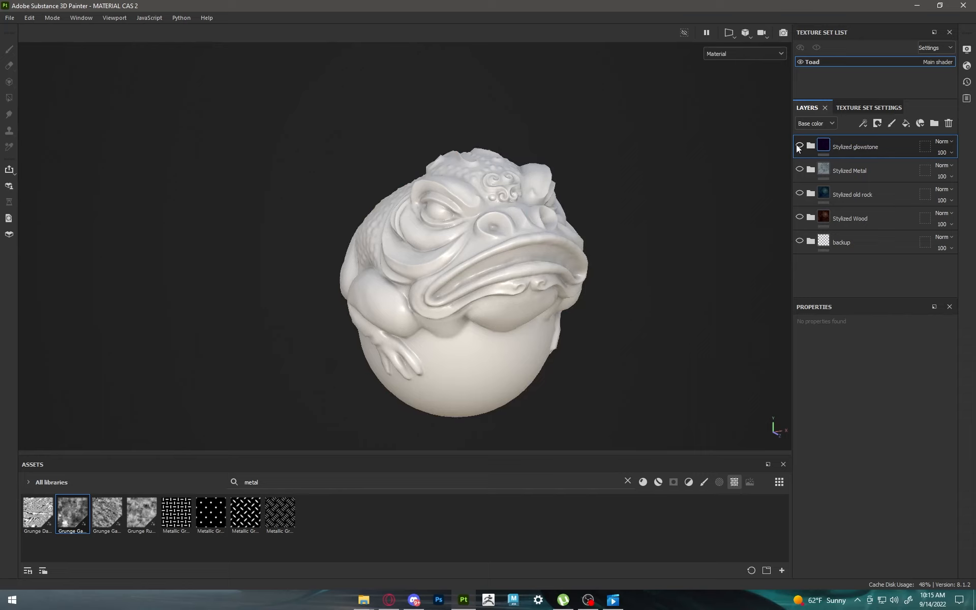
left_click(799, 147)
left_click_drag(697, 169, 747, 212, "alt")
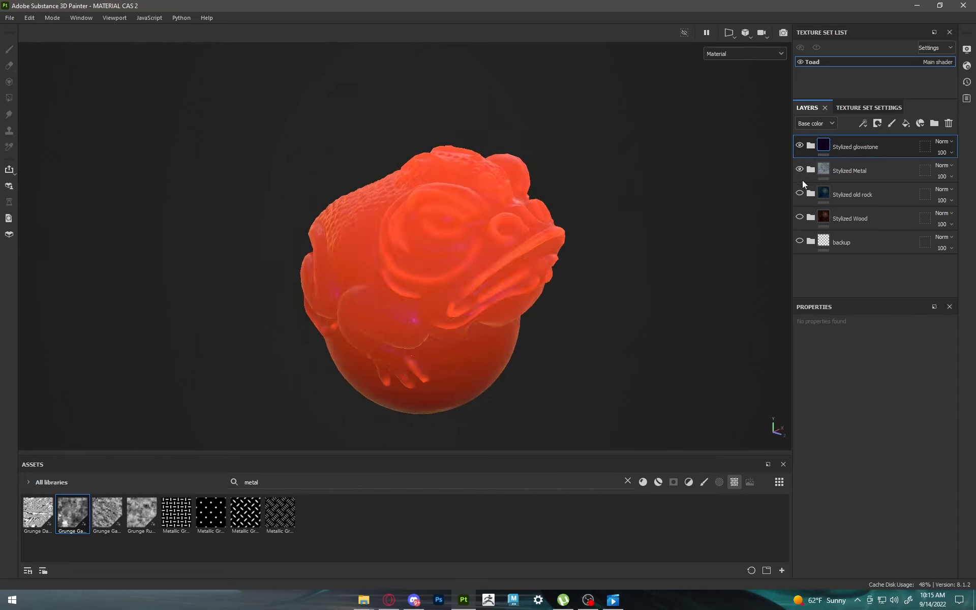
left_click(799, 146)
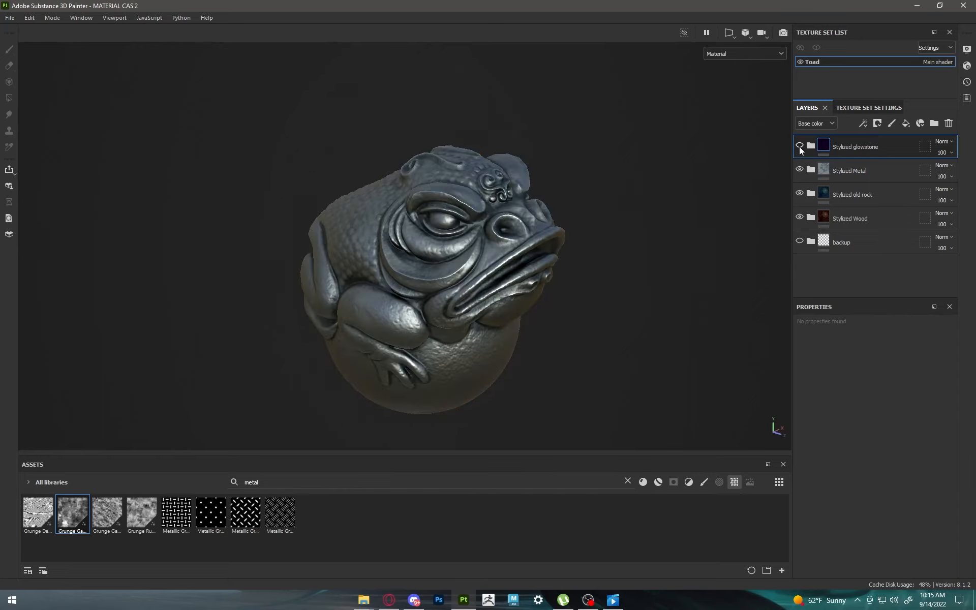
left_click_drag(569, 188, 610, 206, "alt")
left_click(799, 192)
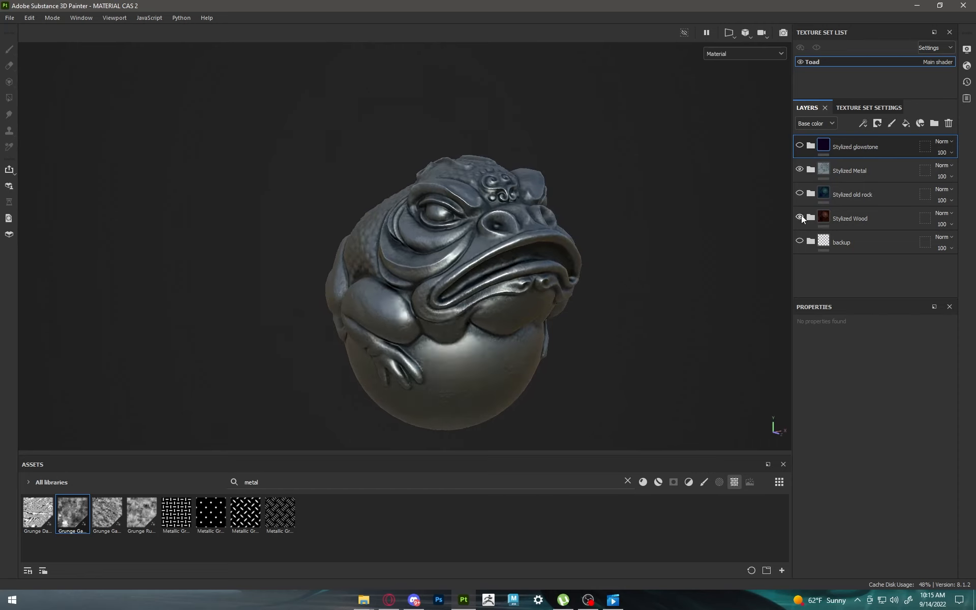
left_click_drag(534, 240, 548, 270, "alt")
scroll(548, 271, "up", 2)
middle_click_drag(548, 272, 596, 242, "alt")
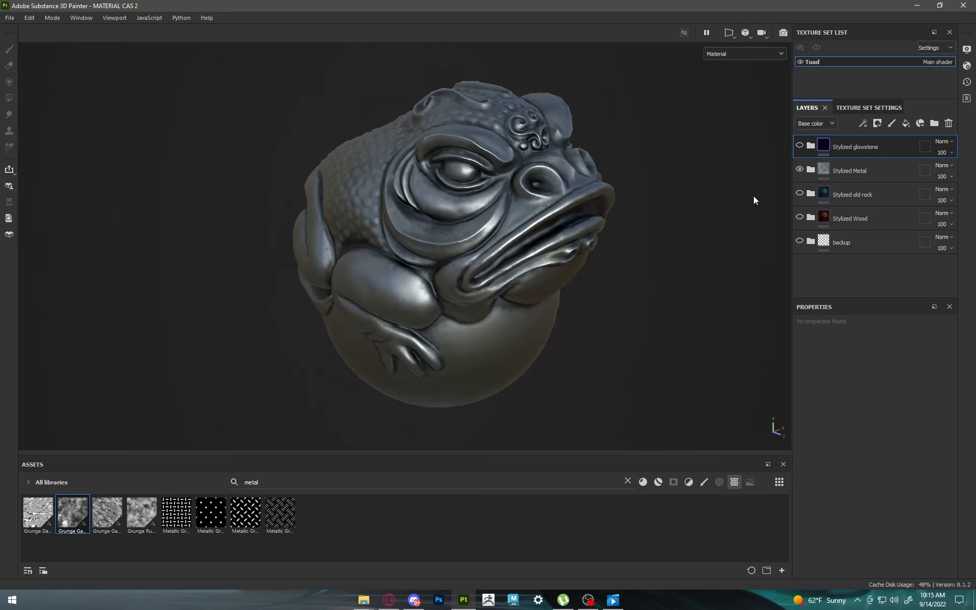
Step: Hide the Stylized Metal folder and show the Stylized old rock folder on the toad instead
left_click(799, 169)
left_click(799, 193)
left_click_drag(739, 206, 581, 218, "alt")
right_click_drag(581, 218, 639, 218, "shift")
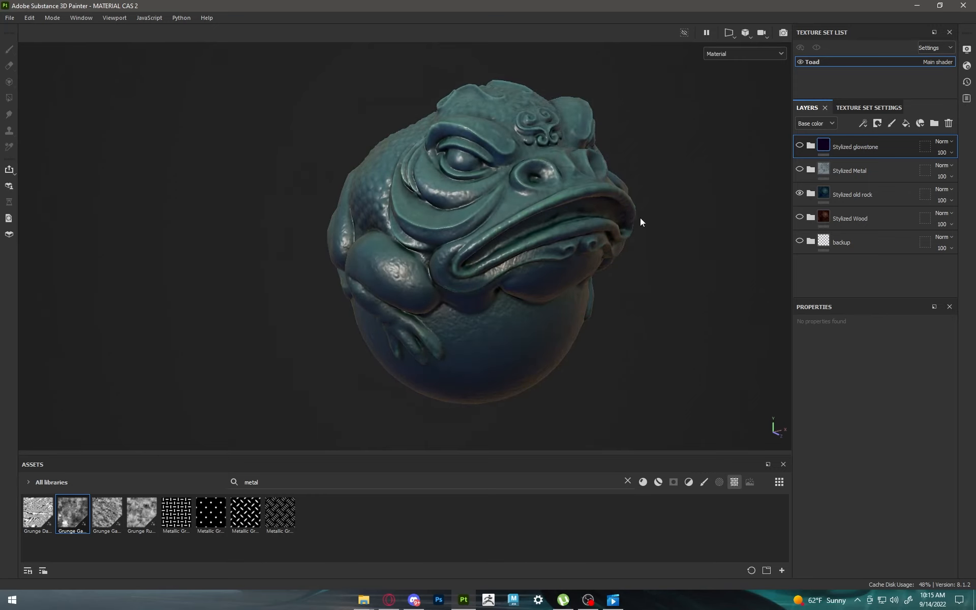
Step: Expand the Stylized old rock folder, review its stone texture layer's height settings and compare the toad with that layer hidden
left_click(807, 195)
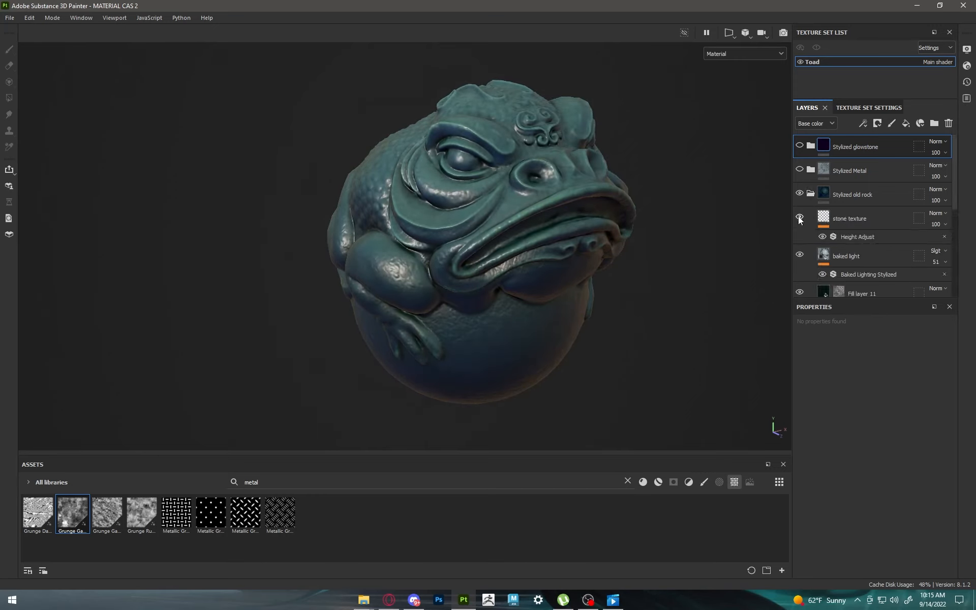
left_click(799, 218)
left_click(798, 218)
left_click_drag(545, 218, 585, 153, "alt")
left_click(847, 190)
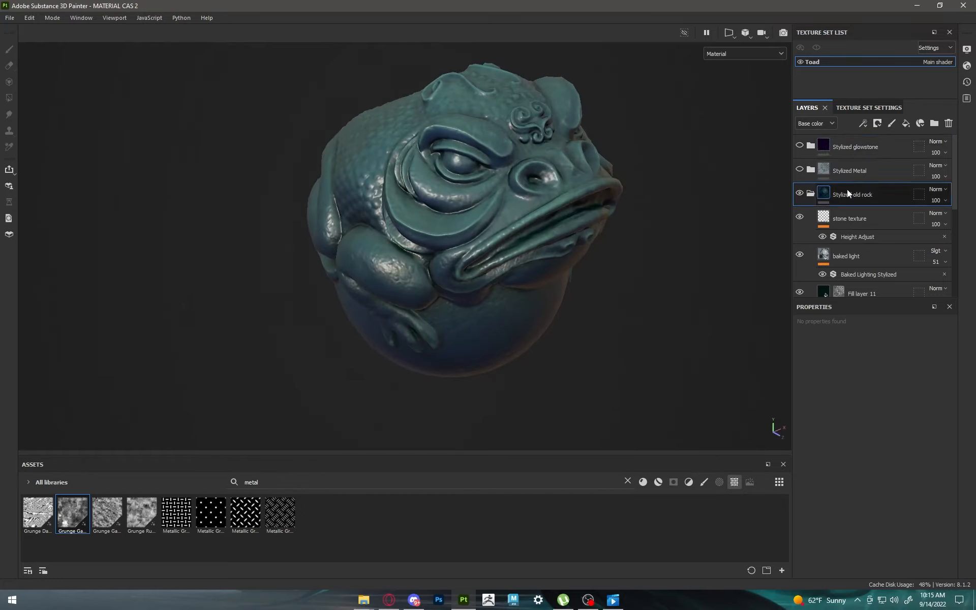
left_click(812, 169)
left_click(812, 169)
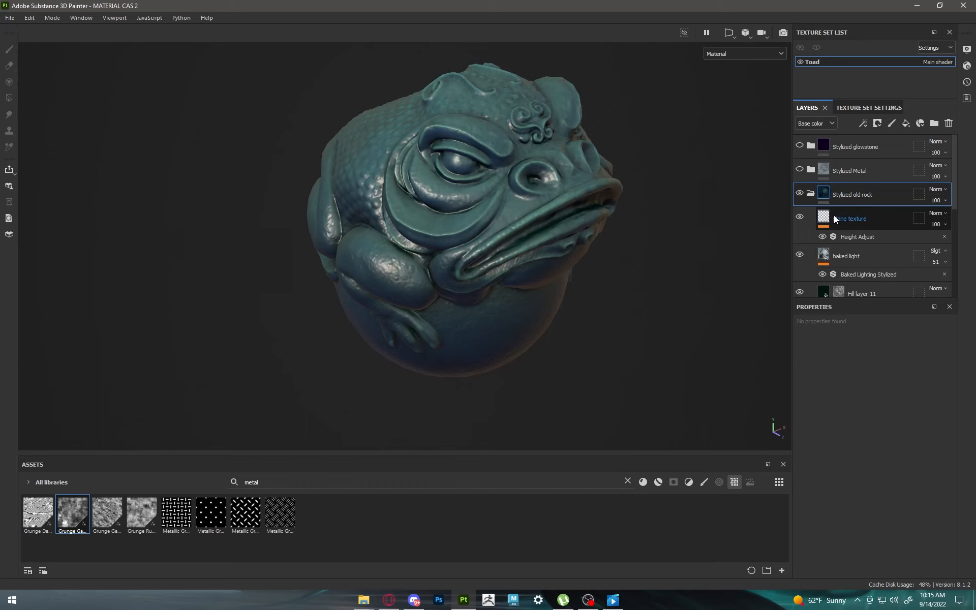
left_click(835, 218)
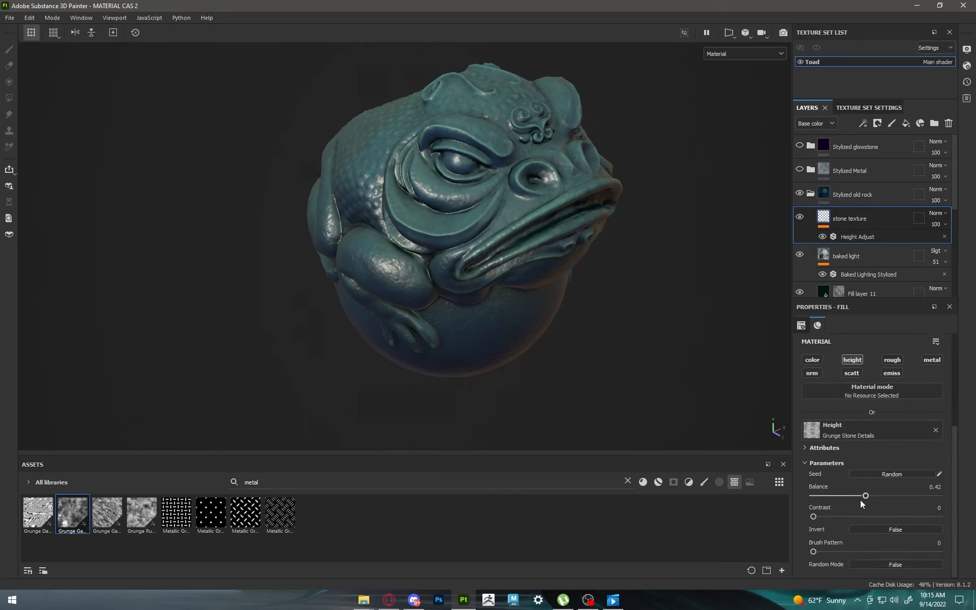
scroll(860, 499, "up", 2)
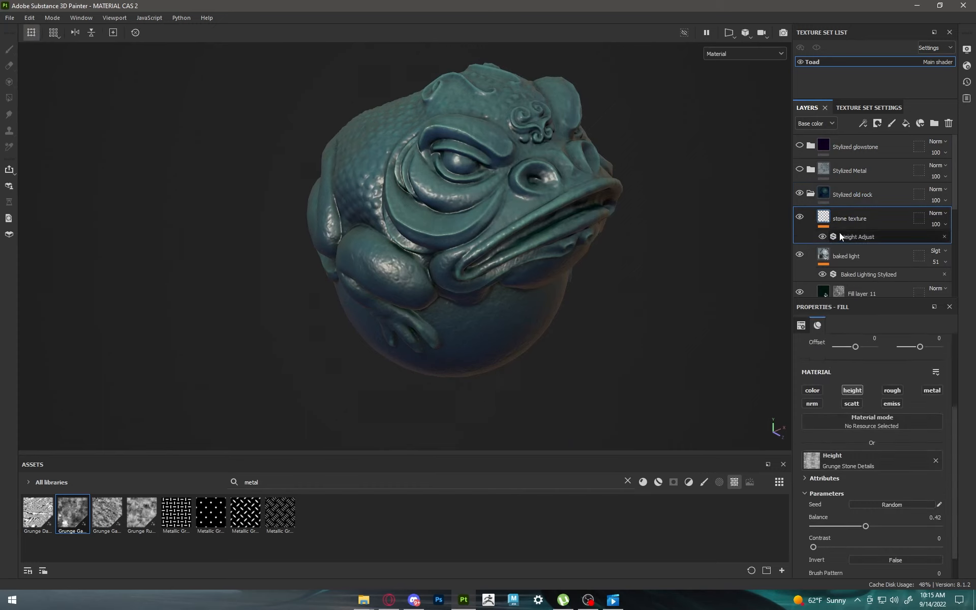
left_click(800, 217)
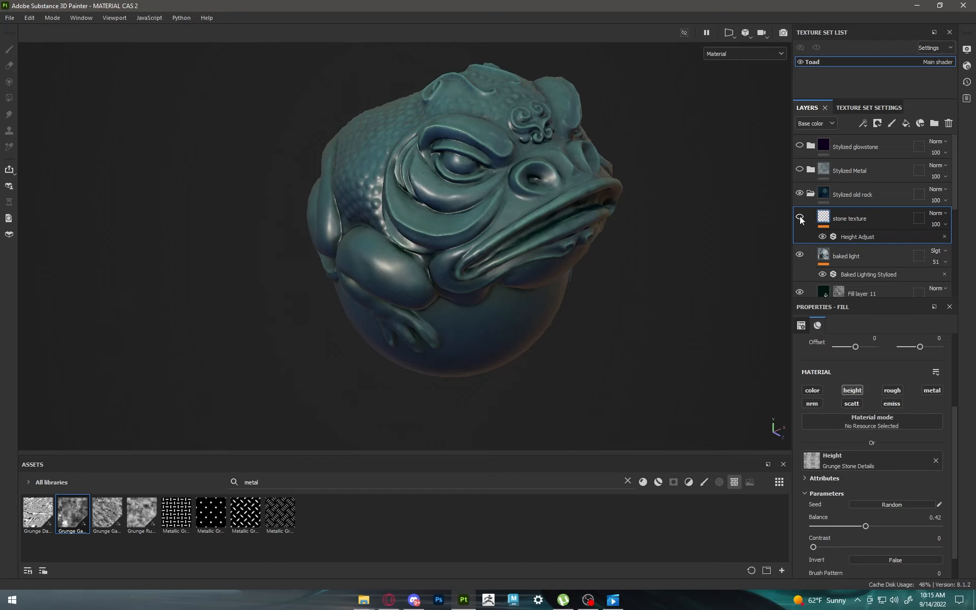
left_click(800, 216)
Step: Compare the old rock toad with Fill layer 11 and the edgewear layer each hidden
scroll(808, 261, "down", 1)
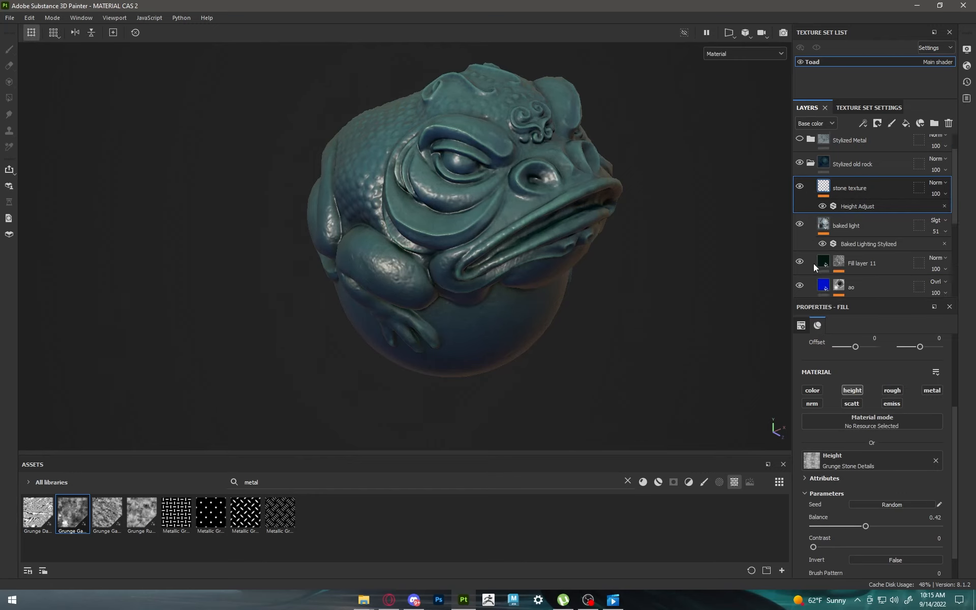
scroll(813, 263, "down", 1)
left_click(801, 231)
left_click(800, 230)
left_click(801, 282)
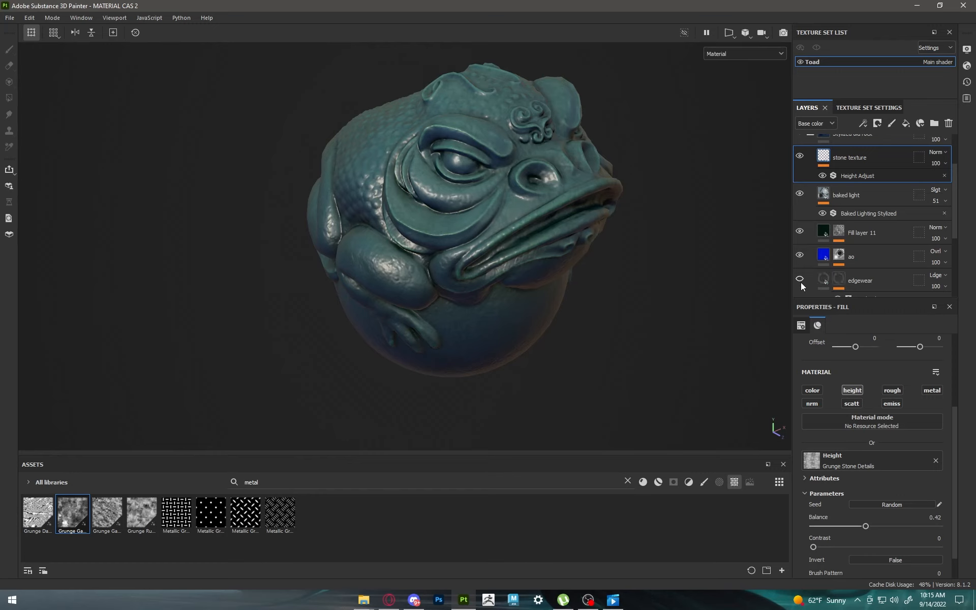
left_click(801, 282)
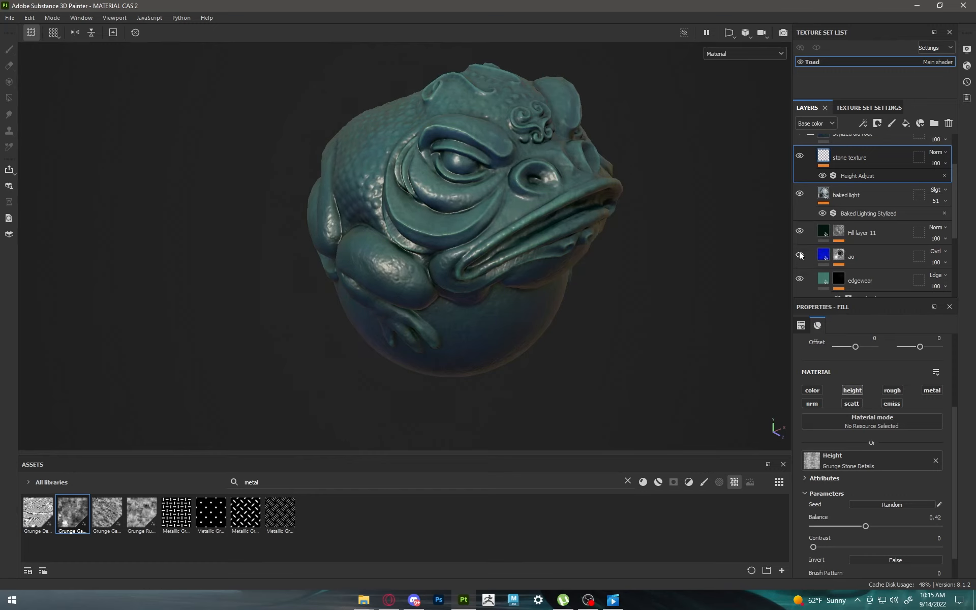
Step: Deactivate the viewport's post effects in the display settings and view the old rock toad without them
left_click(968, 50)
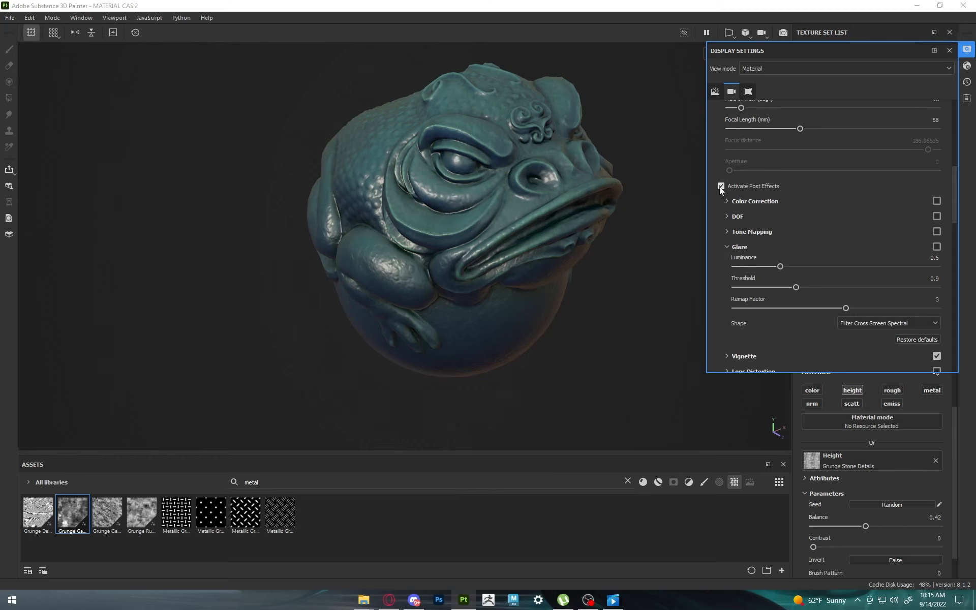
left_click(722, 186)
left_click_drag(600, 203, 596, 227, "alt")
left_click(949, 50)
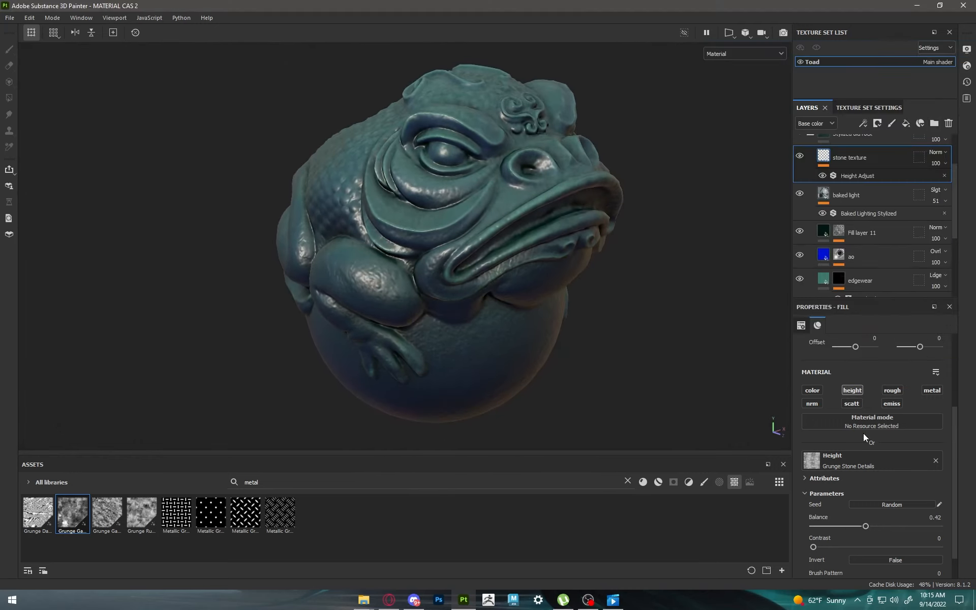
Step: Compare the old rock toad with the baked light layer hidden and shown
scroll(832, 203, "down", 1)
left_click(799, 161)
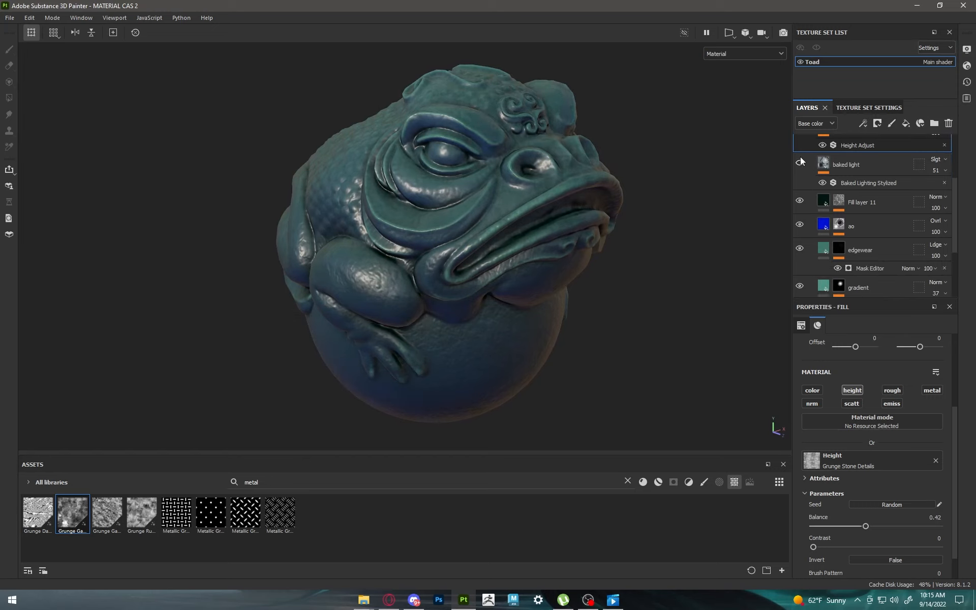
left_click(800, 158)
scroll(560, 256, "down", 3)
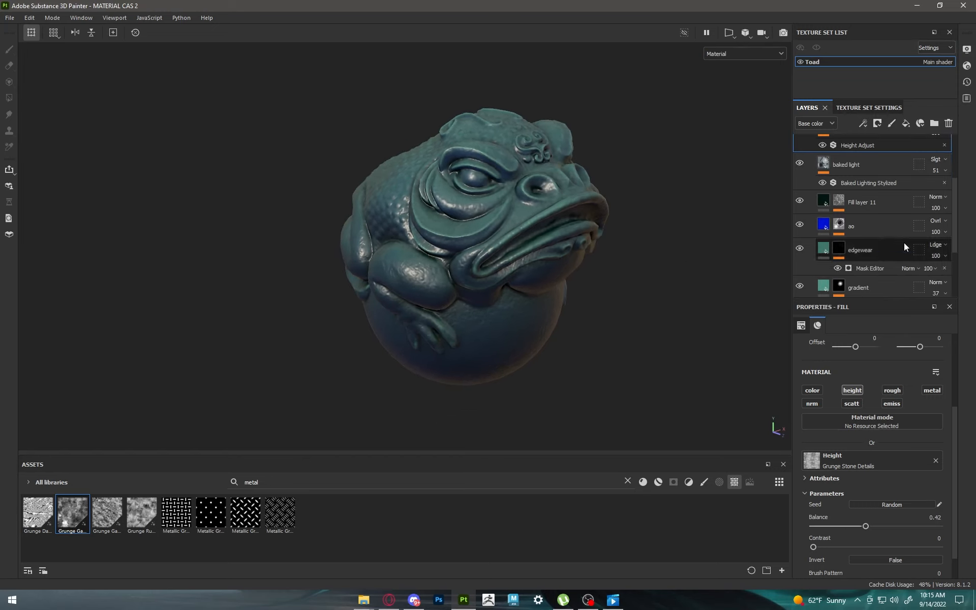
Step: Collapse the Stylized old rock folder, show only Stylized Wood and examine the wooden toad from several sides
scroll(904, 243, "up", 3)
left_click(810, 195)
left_click(801, 195)
left_click(803, 219)
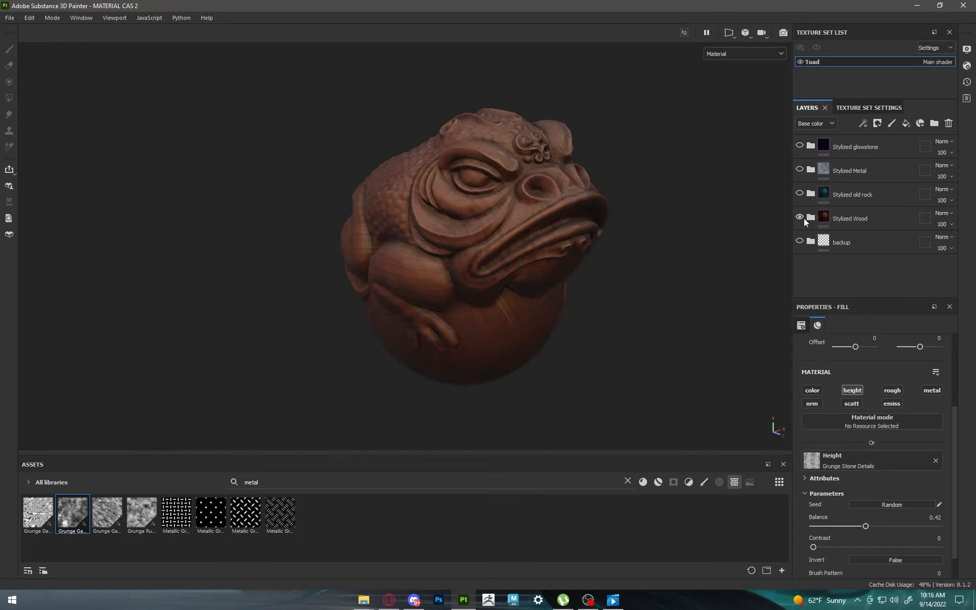
scroll(569, 218, "up", 1)
left_click_drag(569, 217, 458, 220, "alt")
middle_click_drag(457, 243, 397, 259, "alt")
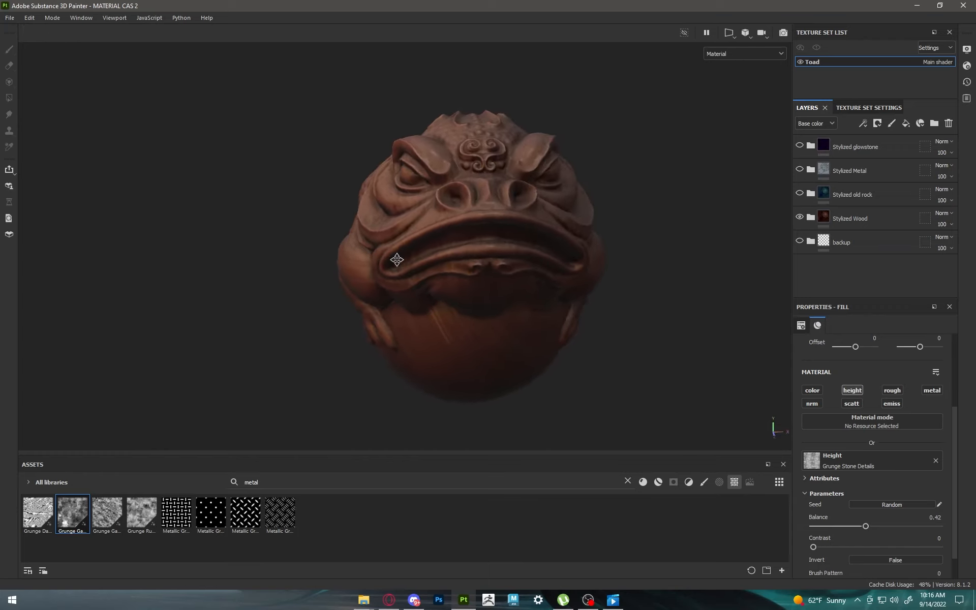
right_click_drag(396, 259, 469, 249, "alt")
left_click_drag(468, 249, 356, 249, "alt")
right_click_drag(355, 250, 476, 248, "shift")
Step: Hide the Stylized Wood folder and show the Stylized old rock folder on the toad again
left_click(799, 217)
left_click(797, 193)
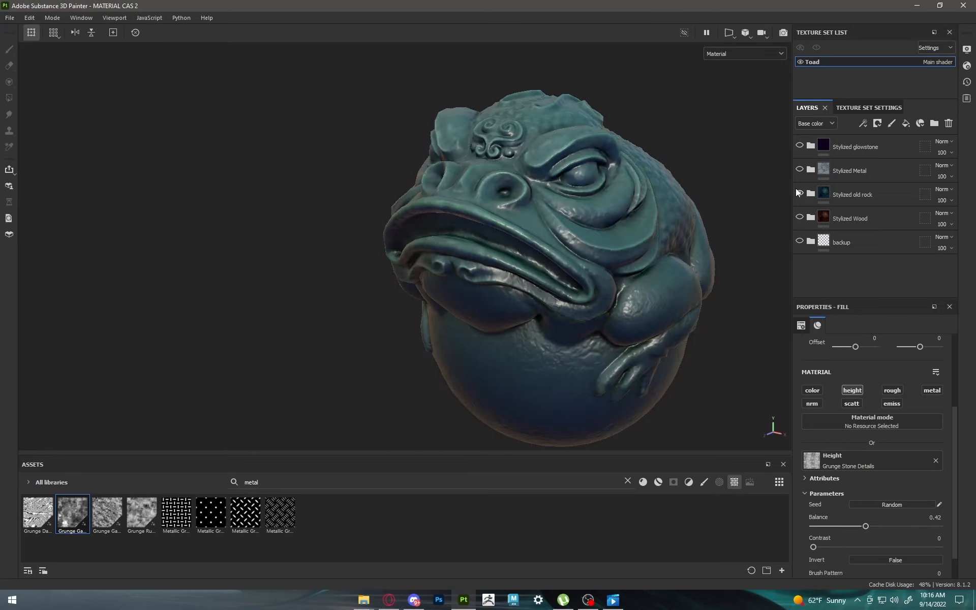
left_click_drag(635, 224, 725, 186, "alt")
Step: Expand the Stylized old rock folder and raise its base layer's roughness to 0.6
left_click(811, 194)
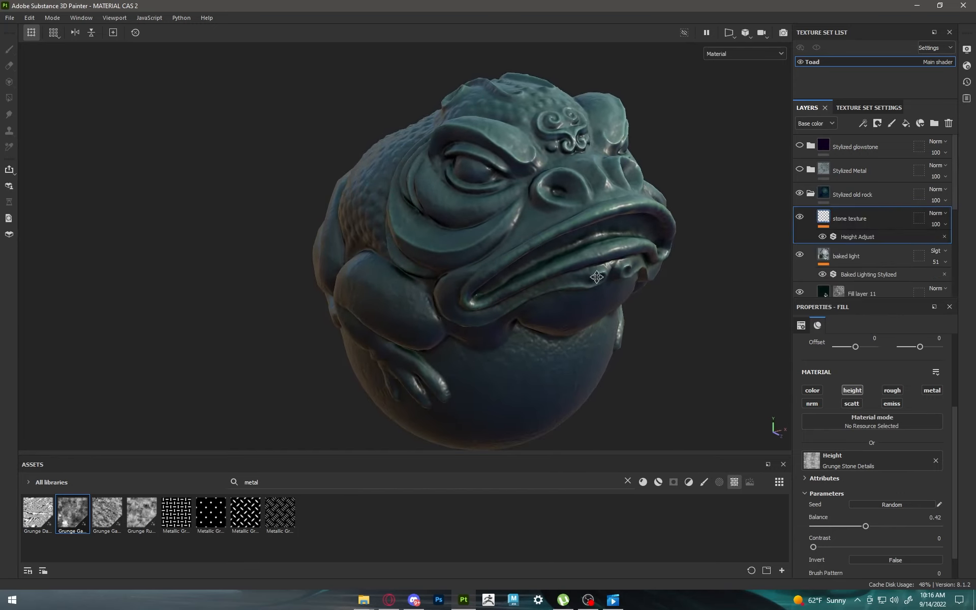
left_click_drag(596, 277, 536, 252, "alt")
key("1")
left_click_drag(647, 223, 692, 220, "alt")
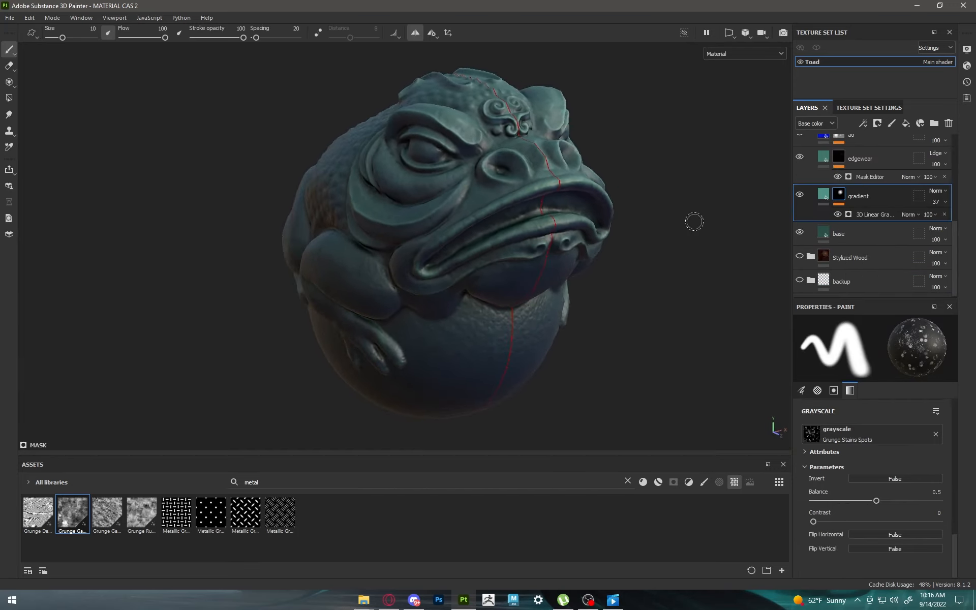
left_click(824, 234)
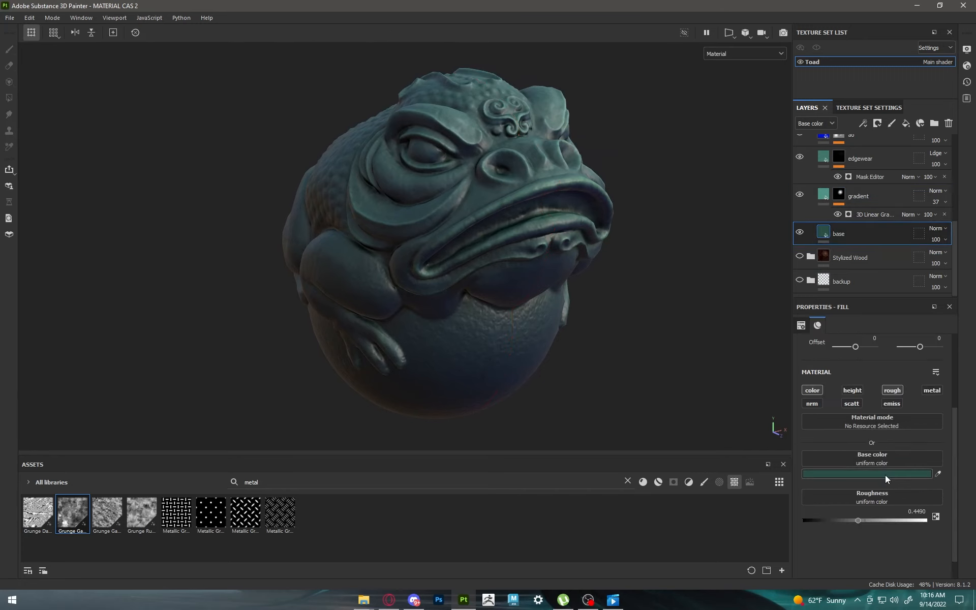
mouse_move(856, 520)
left_mouse_down()
mouse_move(821, 520)
mouse_move(890, 520)
mouse_move(877, 520)
left_mouse_up()
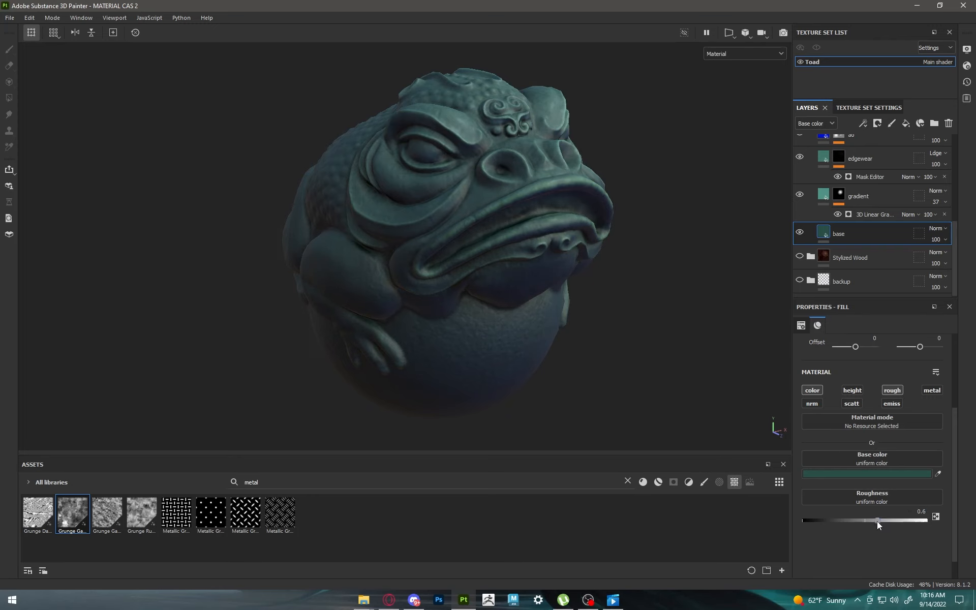
left_click_drag(611, 345, 781, 267, "alt")
Step: Collapse the old rock folder and compare its rougher surface with the Stylized Wood material on the toad
scroll(854, 217, "up", 5)
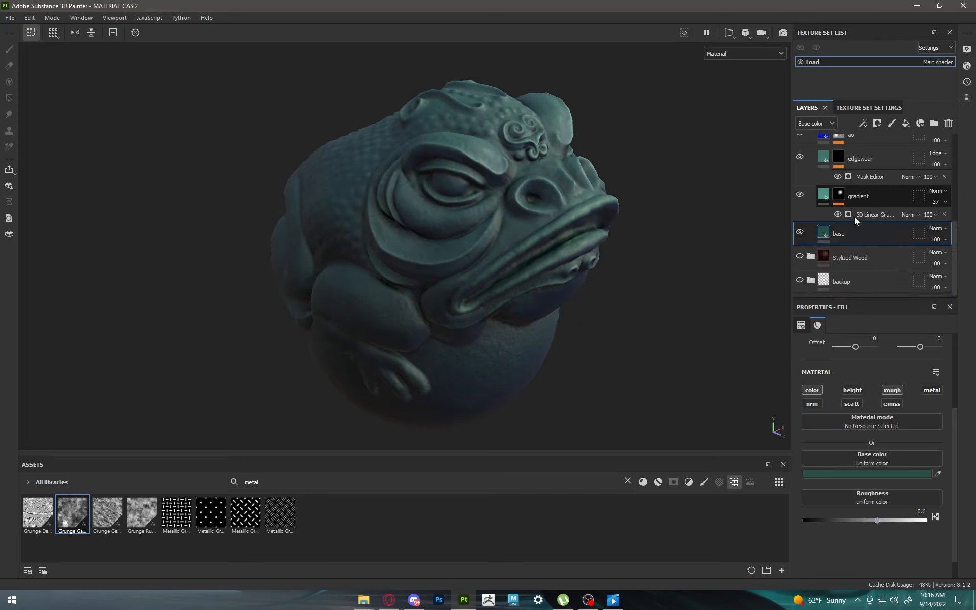
left_click(811, 163)
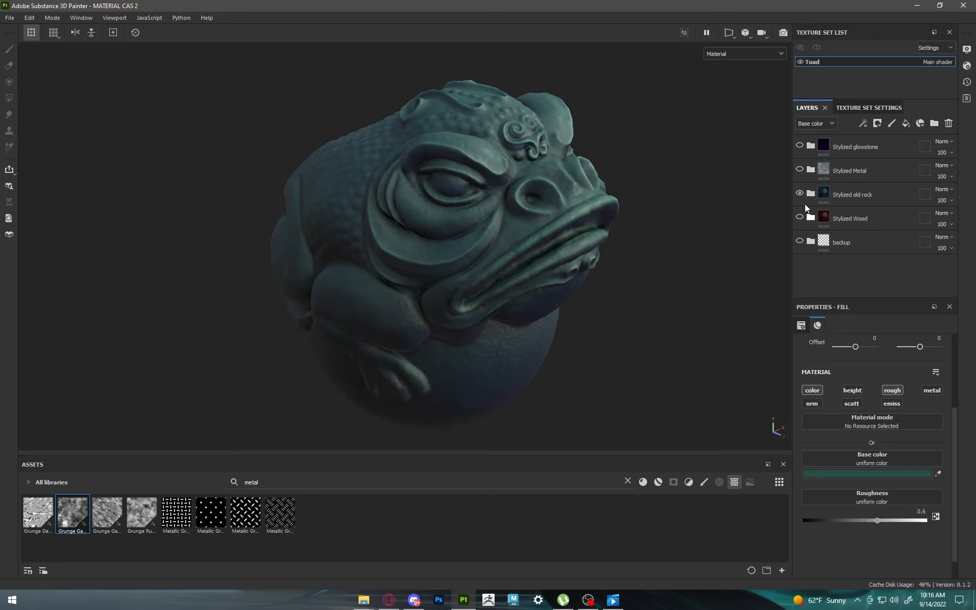
left_click(800, 217, "alt")
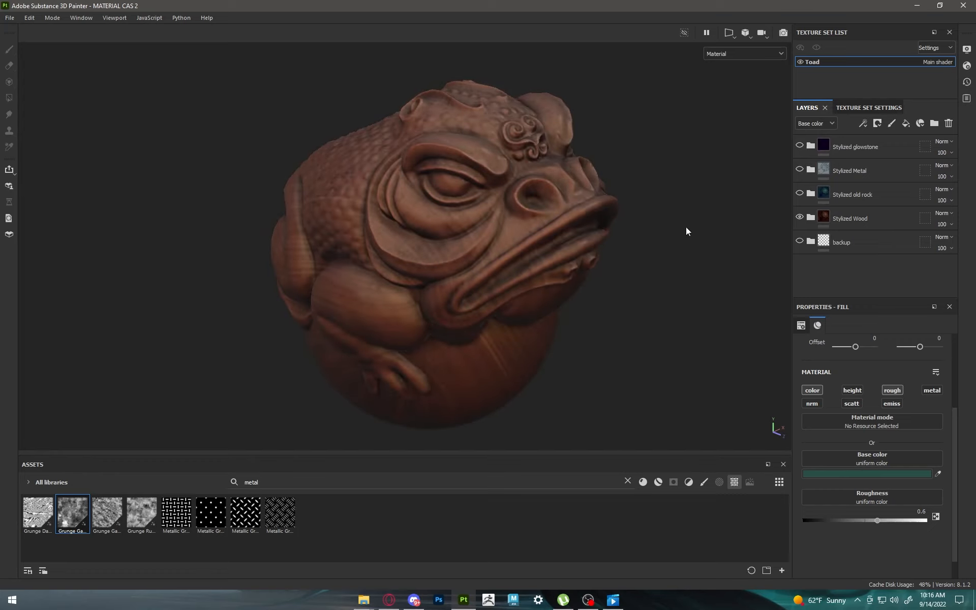
left_click(799, 217, "alt")
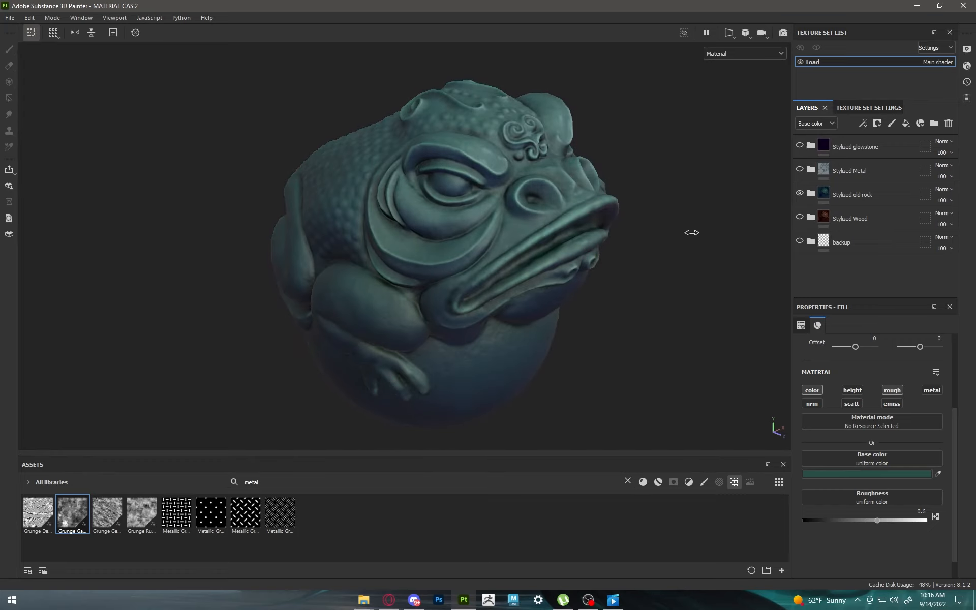
mouse_move(678, 240)
left_mouse_down("alt")
mouse_move(533, 213)
mouse_move(585, 243)
mouse_move(679, 236)
left_mouse_up("alt")
Step: Set the Dirt generator on Fill layer 11 in the old rock folder to level 0.71, contrast 0.32 and grunge amount 0.55
left_click(810, 194)
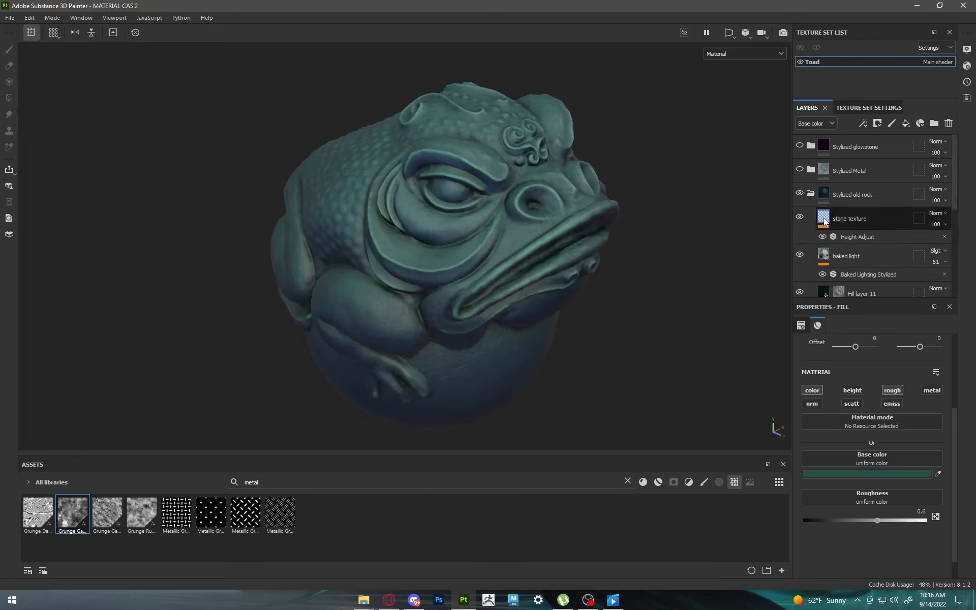
scroll(804, 254, "down", 1)
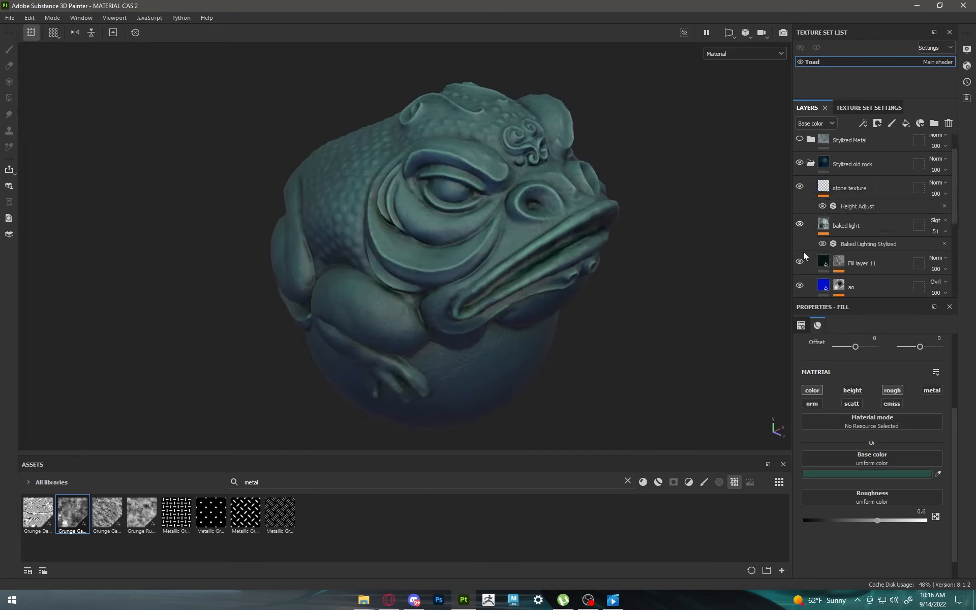
left_click(838, 262)
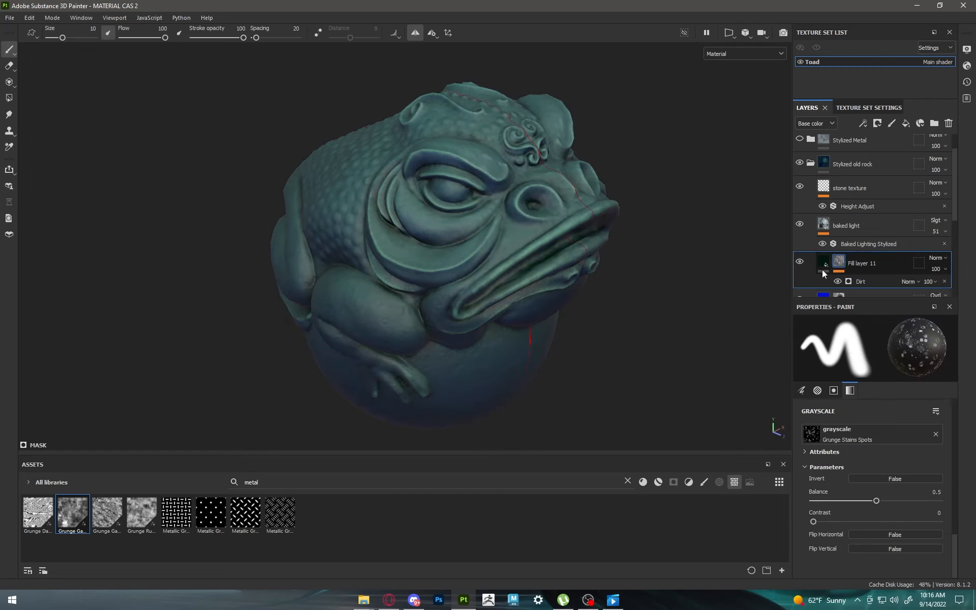
left_click(861, 279)
scroll(884, 465, "down", 3)
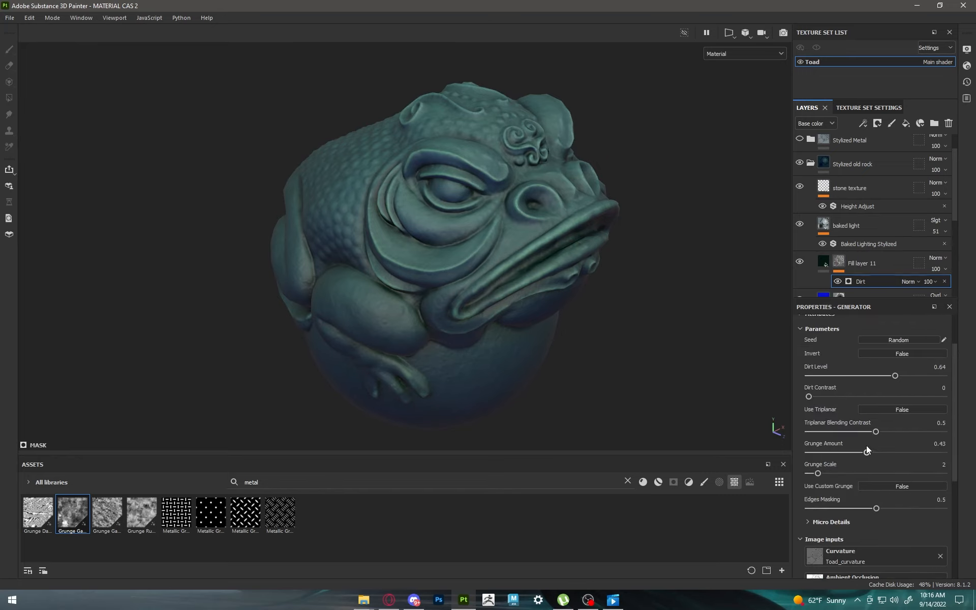
left_click(884, 455)
left_click_drag(810, 395, 905, 376)
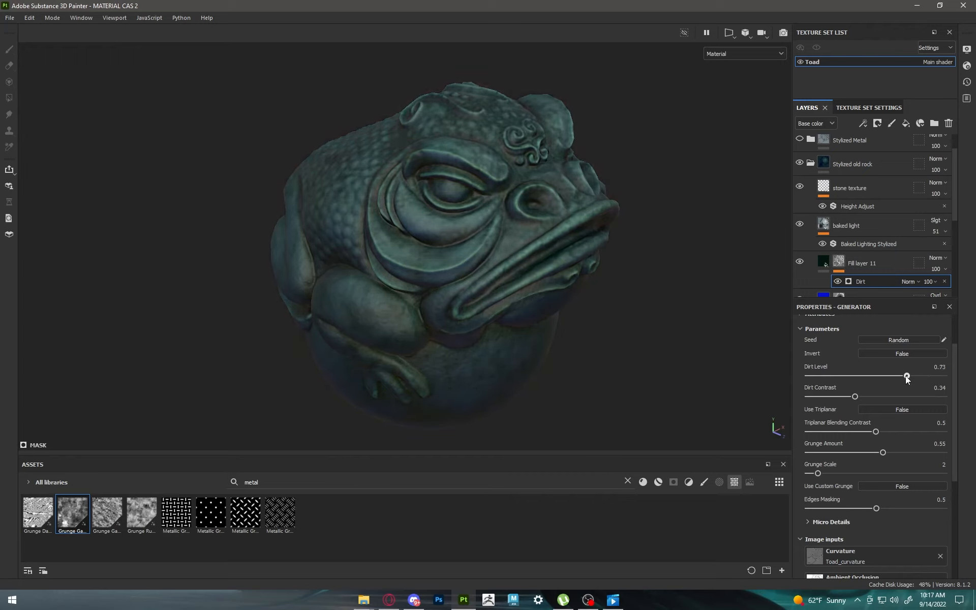
mouse_move(853, 396)
left_mouse_down()
mouse_move(800, 399)
mouse_move(852, 397)
left_mouse_up()
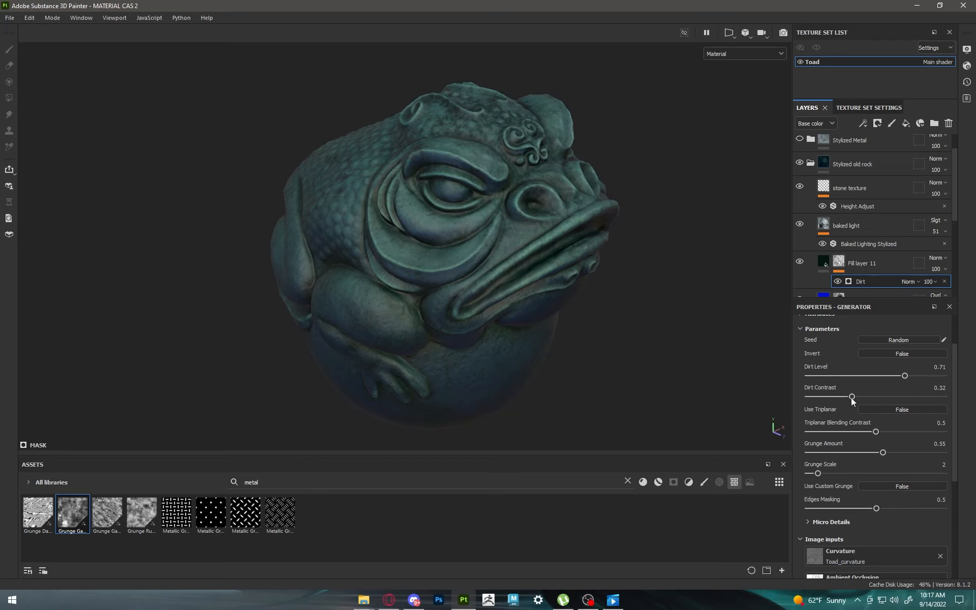
Step: Change Fill layer 11's base color to a very dark red and check the dirt tint on the toad
left_click(822, 262)
left_click(871, 473)
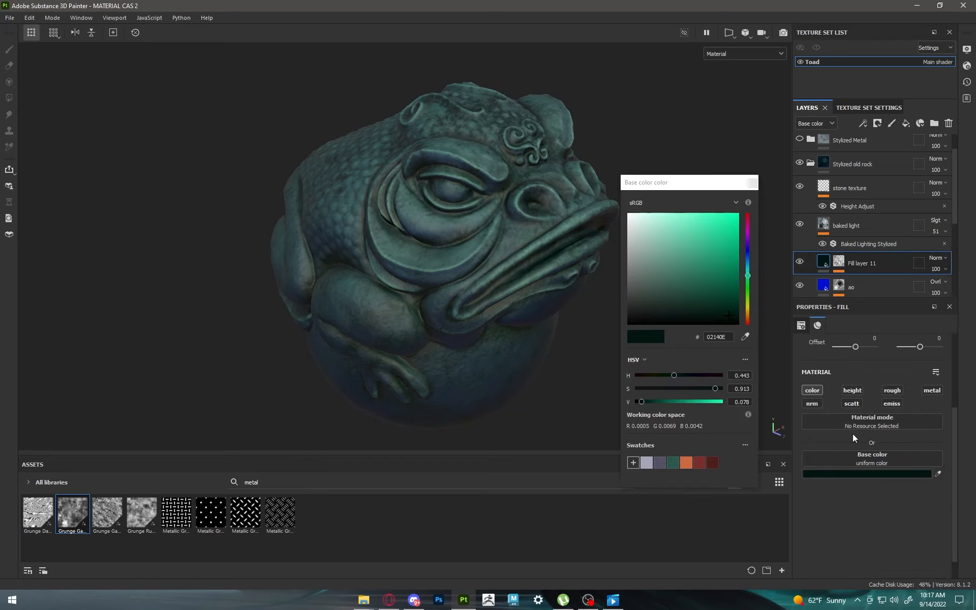
left_click_drag(749, 308, 748, 323)
left_click(728, 304)
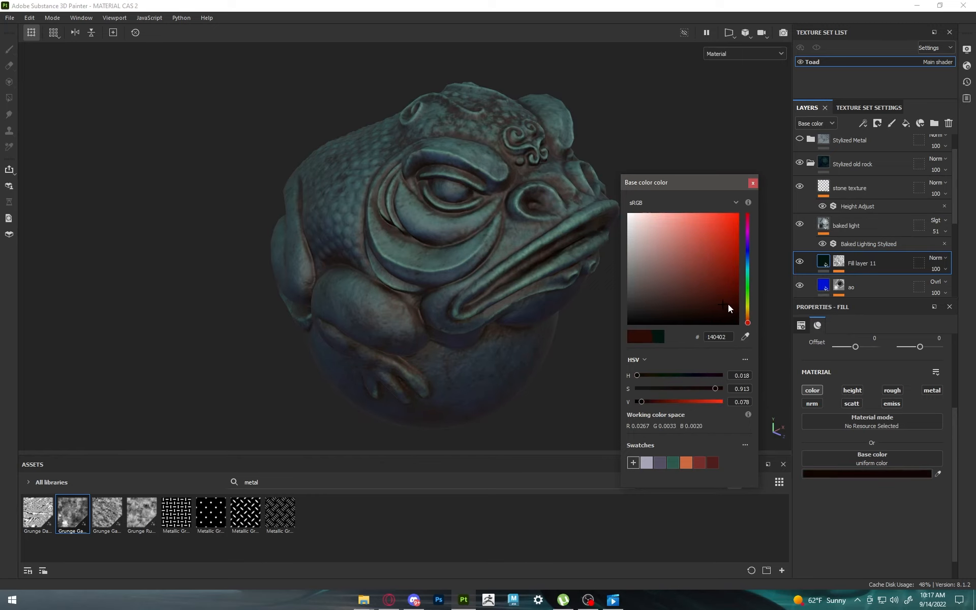
left_click(728, 316)
left_click(753, 183)
left_click_drag(736, 188, 514, 257, "alt")
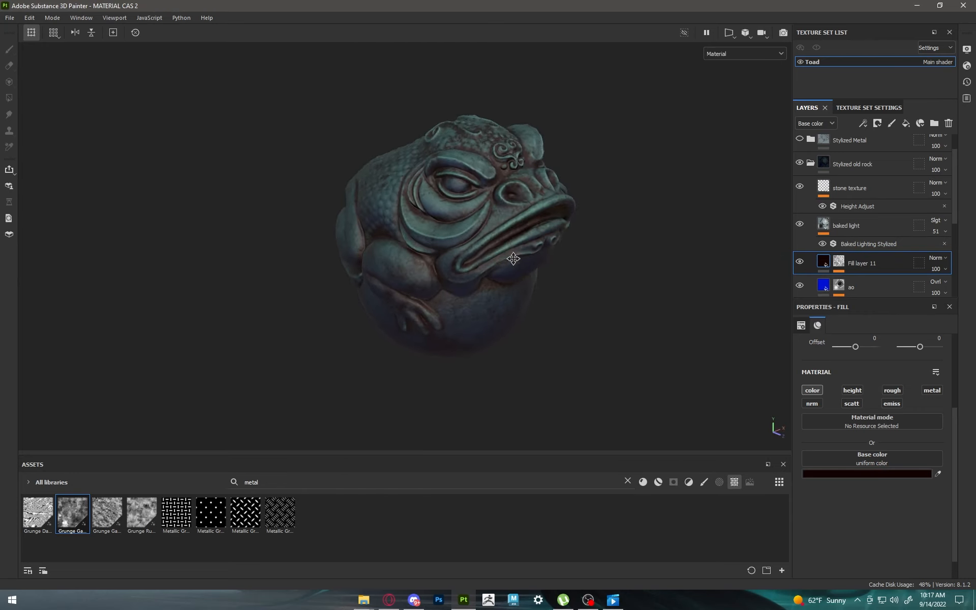
Step: Collapse the old rock folder and view the Stylized Wood, Stylized old rock and Stylized Metal materials in turn
left_click(810, 163)
left_click(800, 194)
left_click(799, 217)
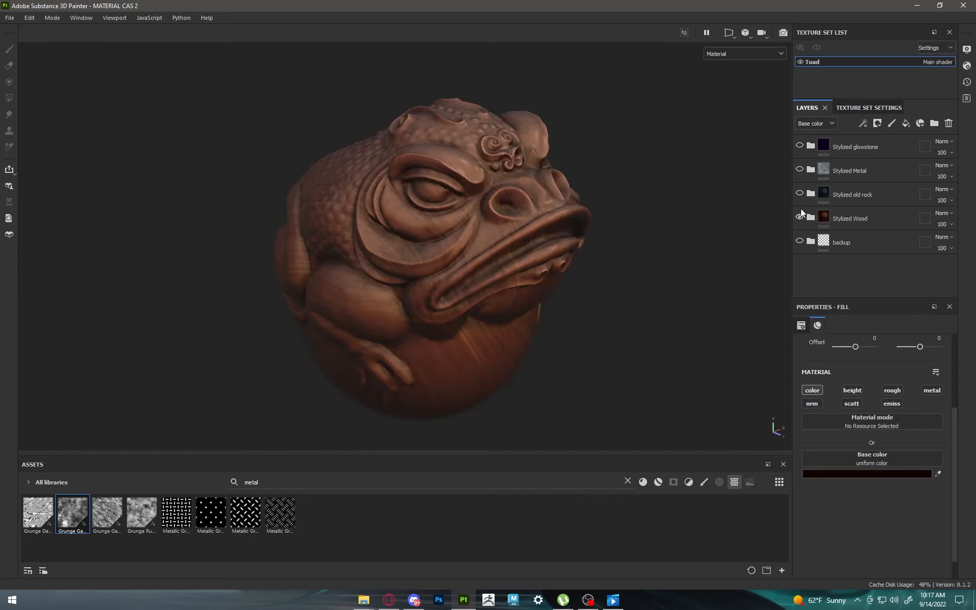
left_click(799, 193)
left_click(795, 170)
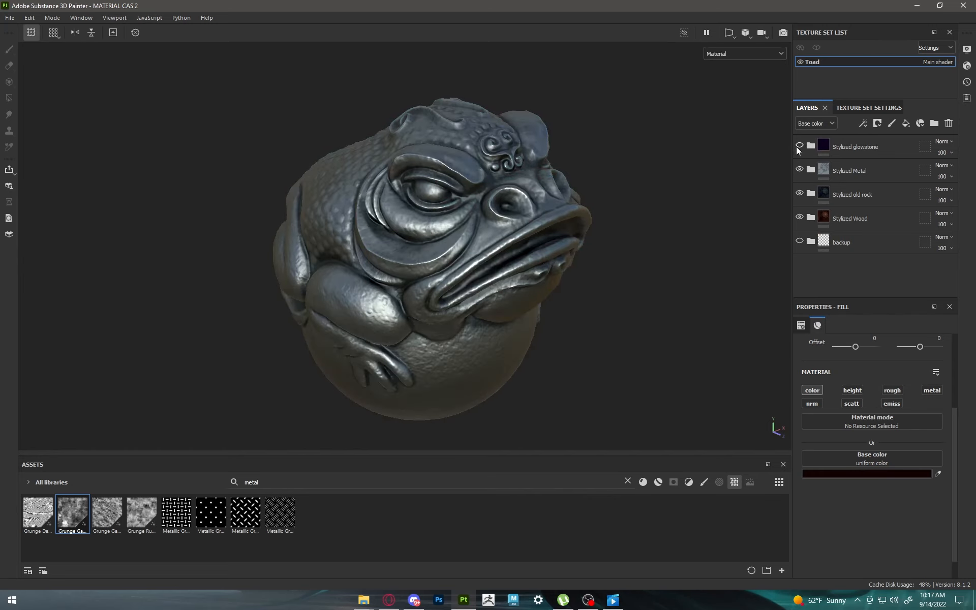
Step: Hide the Stylized Metal, Stylized old rock and Stylized Wood folders one after another
left_click(799, 147)
left_click(799, 170)
left_click(799, 194)
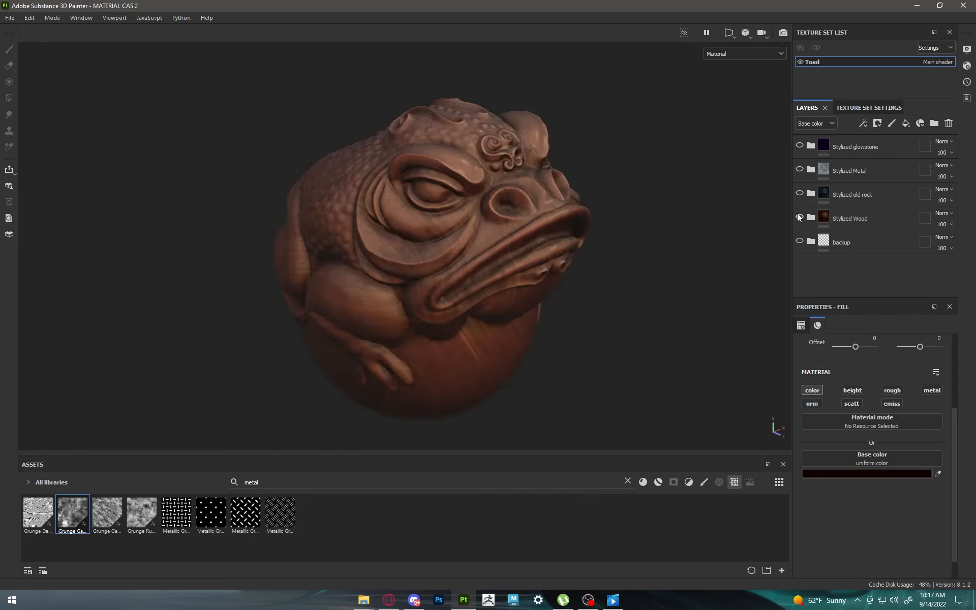
left_click(799, 218)
Step: Examine the toad with only the Stylized glowstone folder shown and hide that folder again
left_click(798, 147)
left_click_drag(643, 215, 613, 214, "alt")
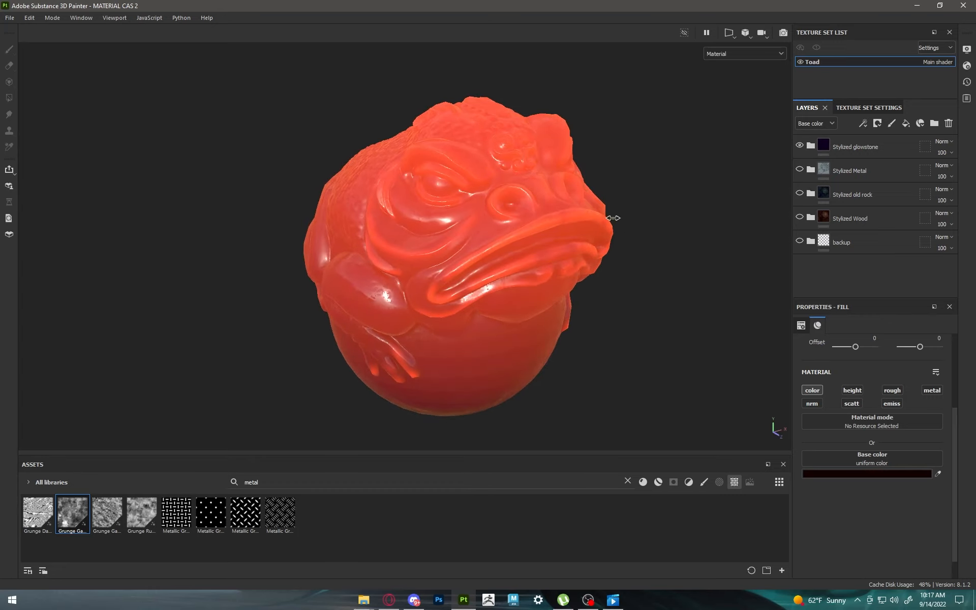
left_click(799, 146)
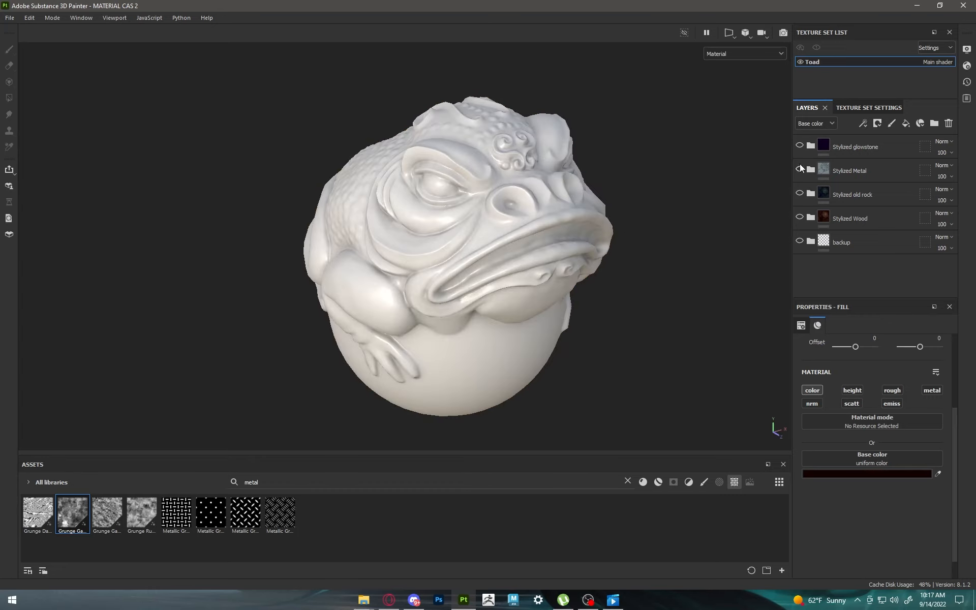